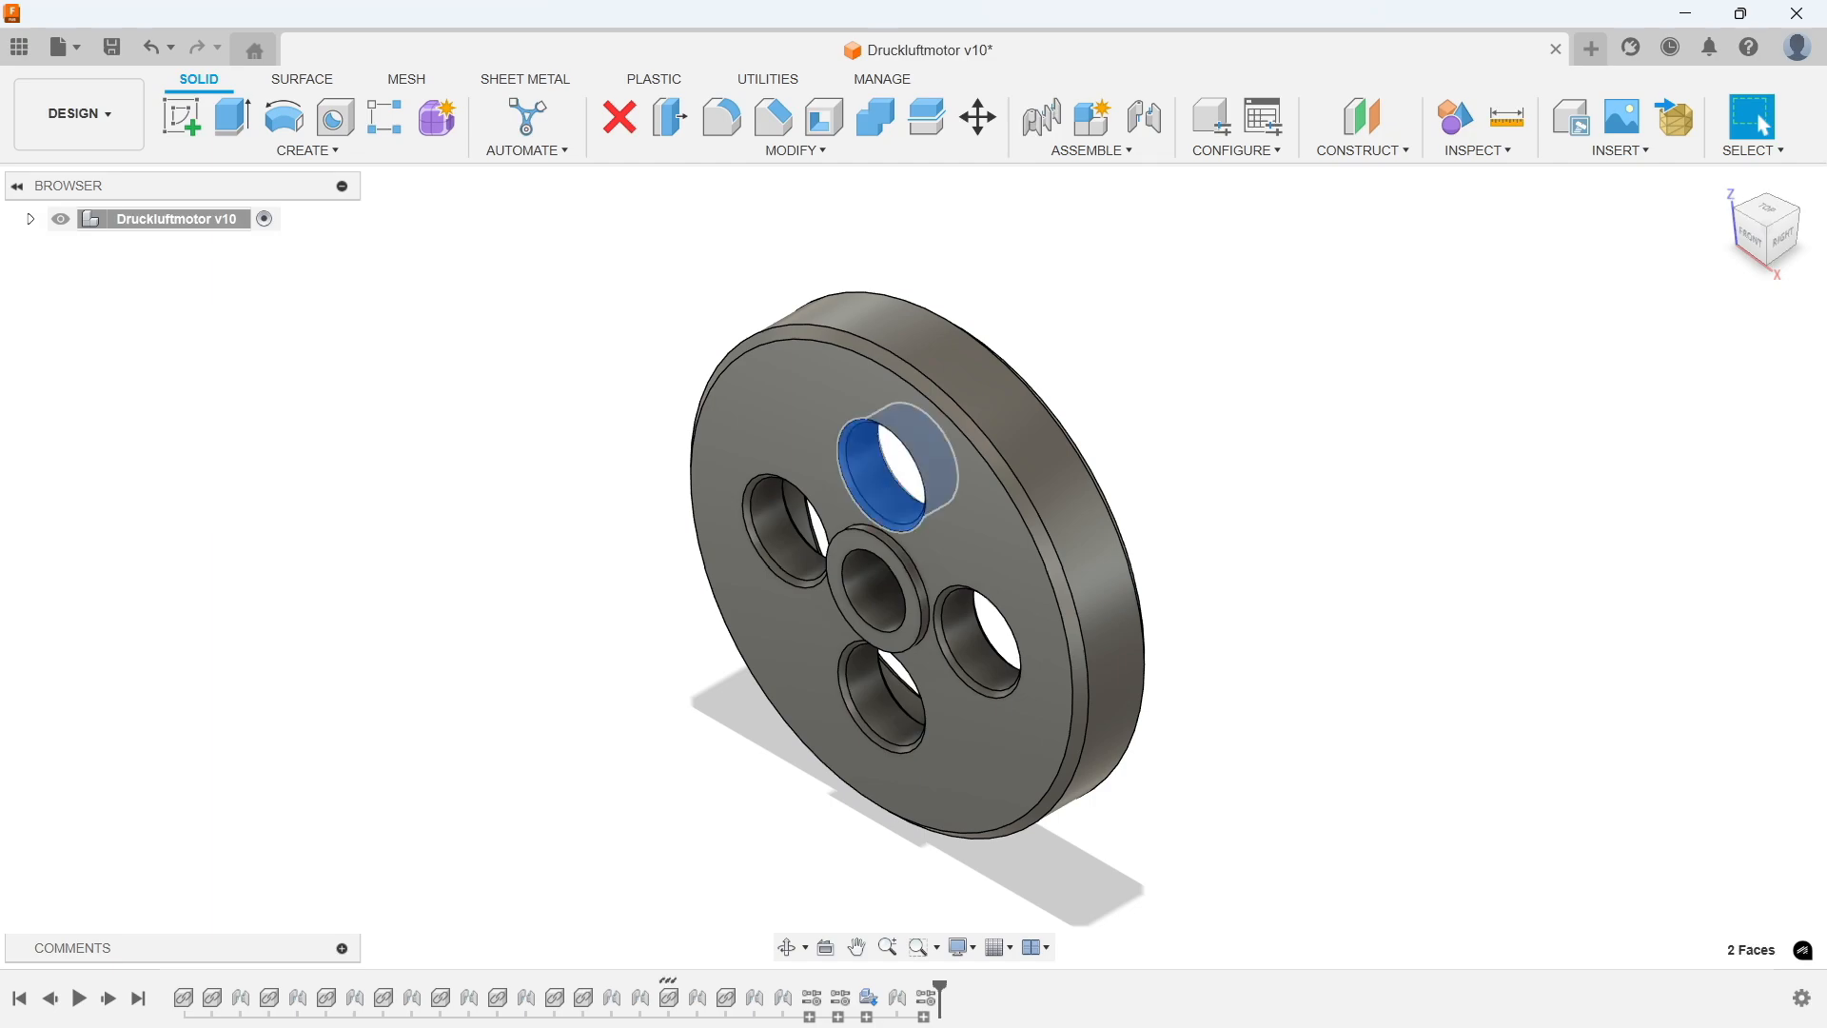
Step: Clear the face selection, create a new design and start a sketch on the vertical plane facing the right view
{"action": "key", "text": "Escape"}
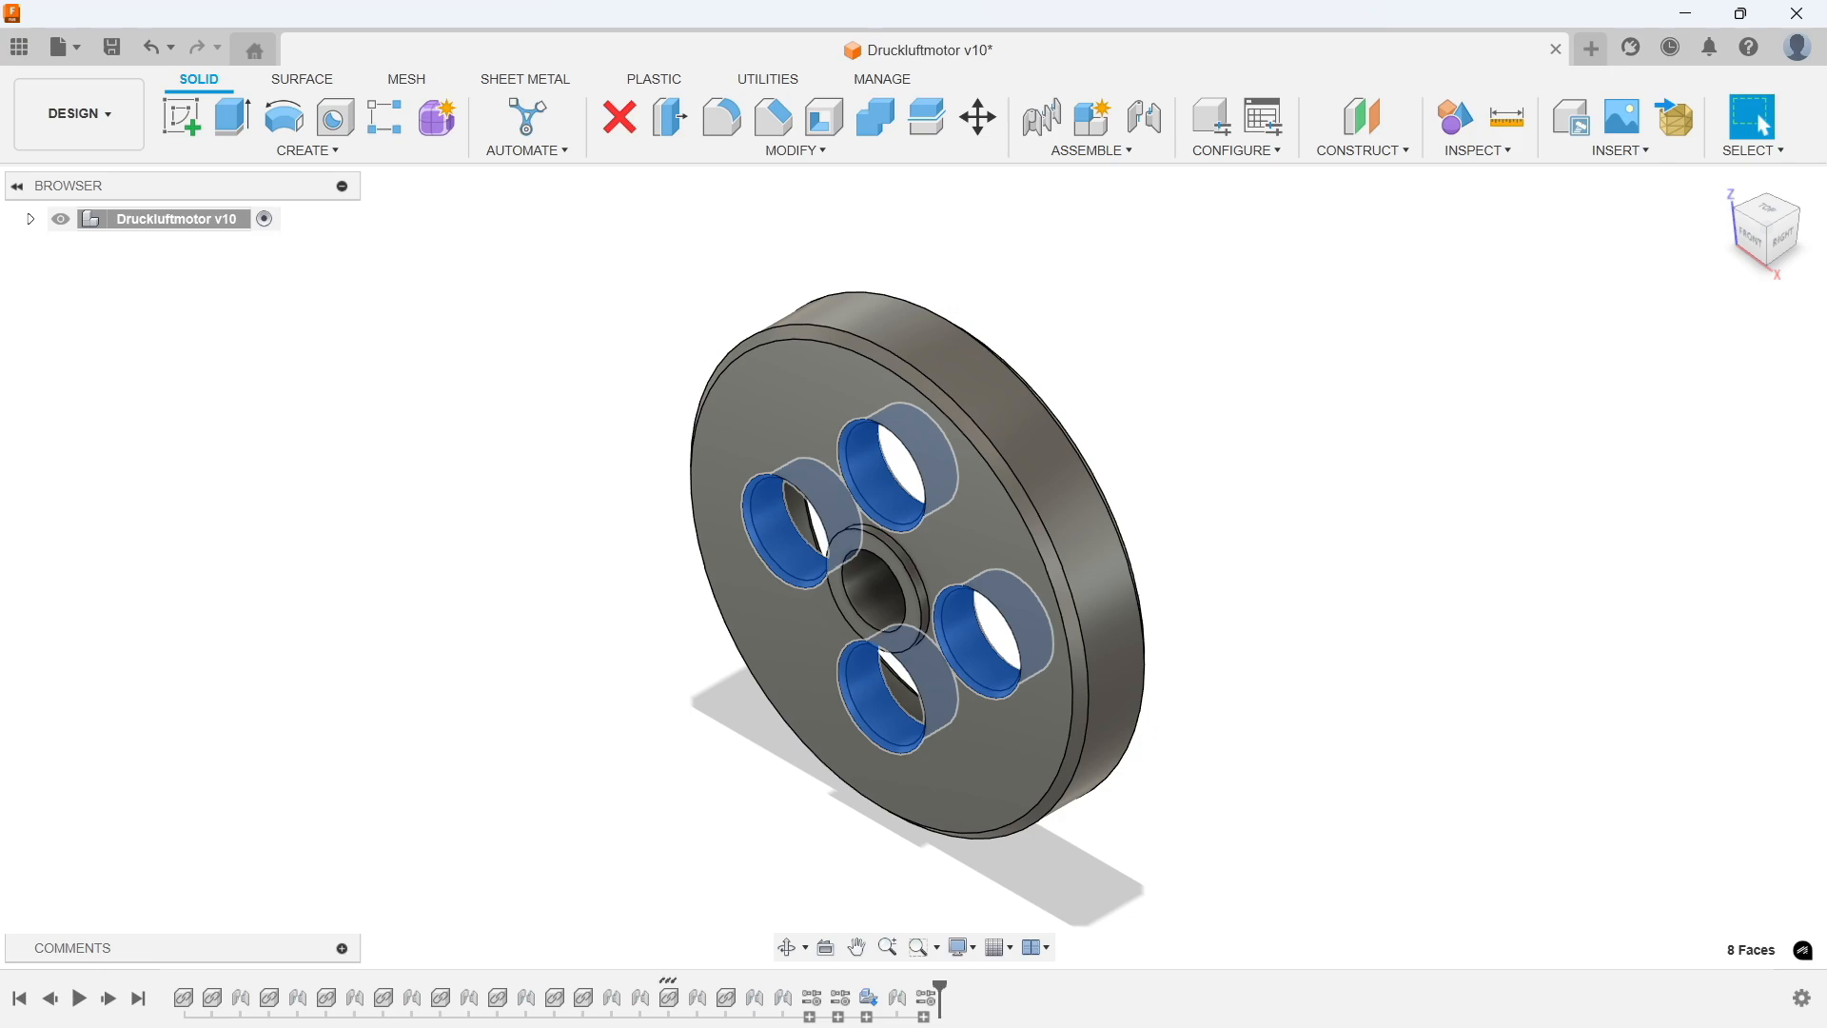
{"action": "key", "text": "Escape"}
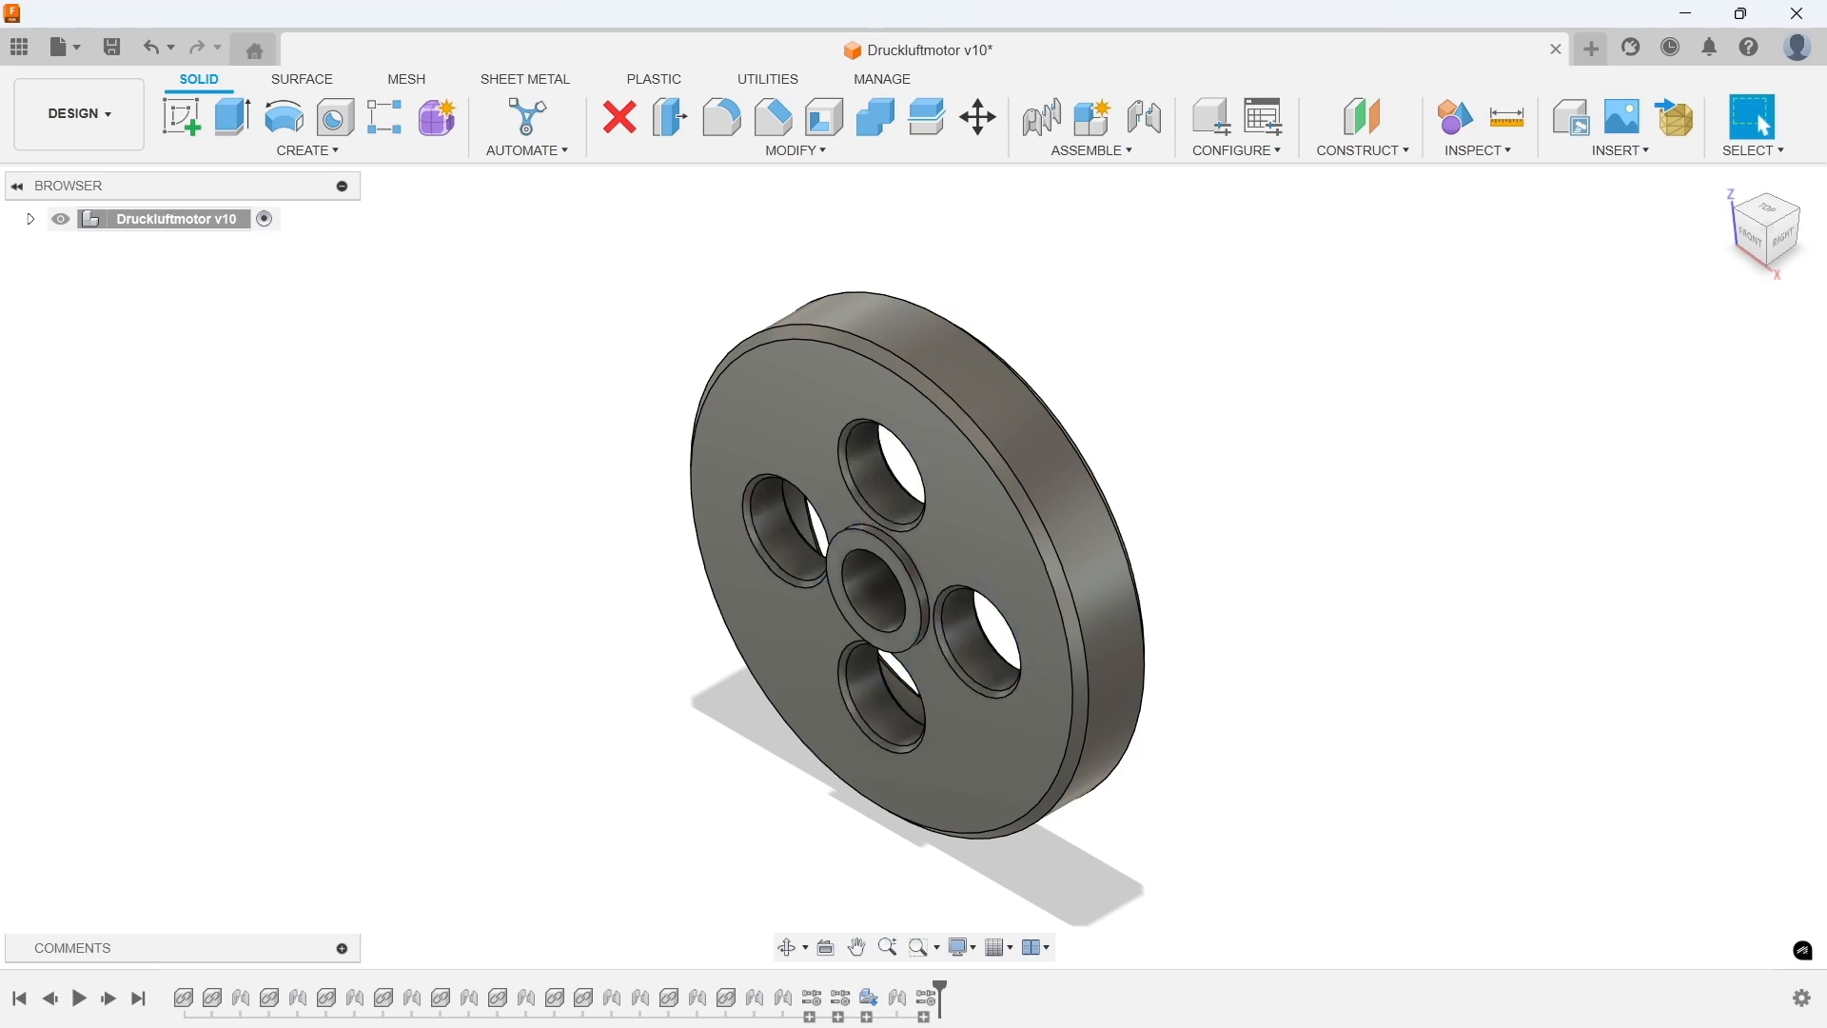
{"action": "left_click", "coordinate": [1591, 48]}
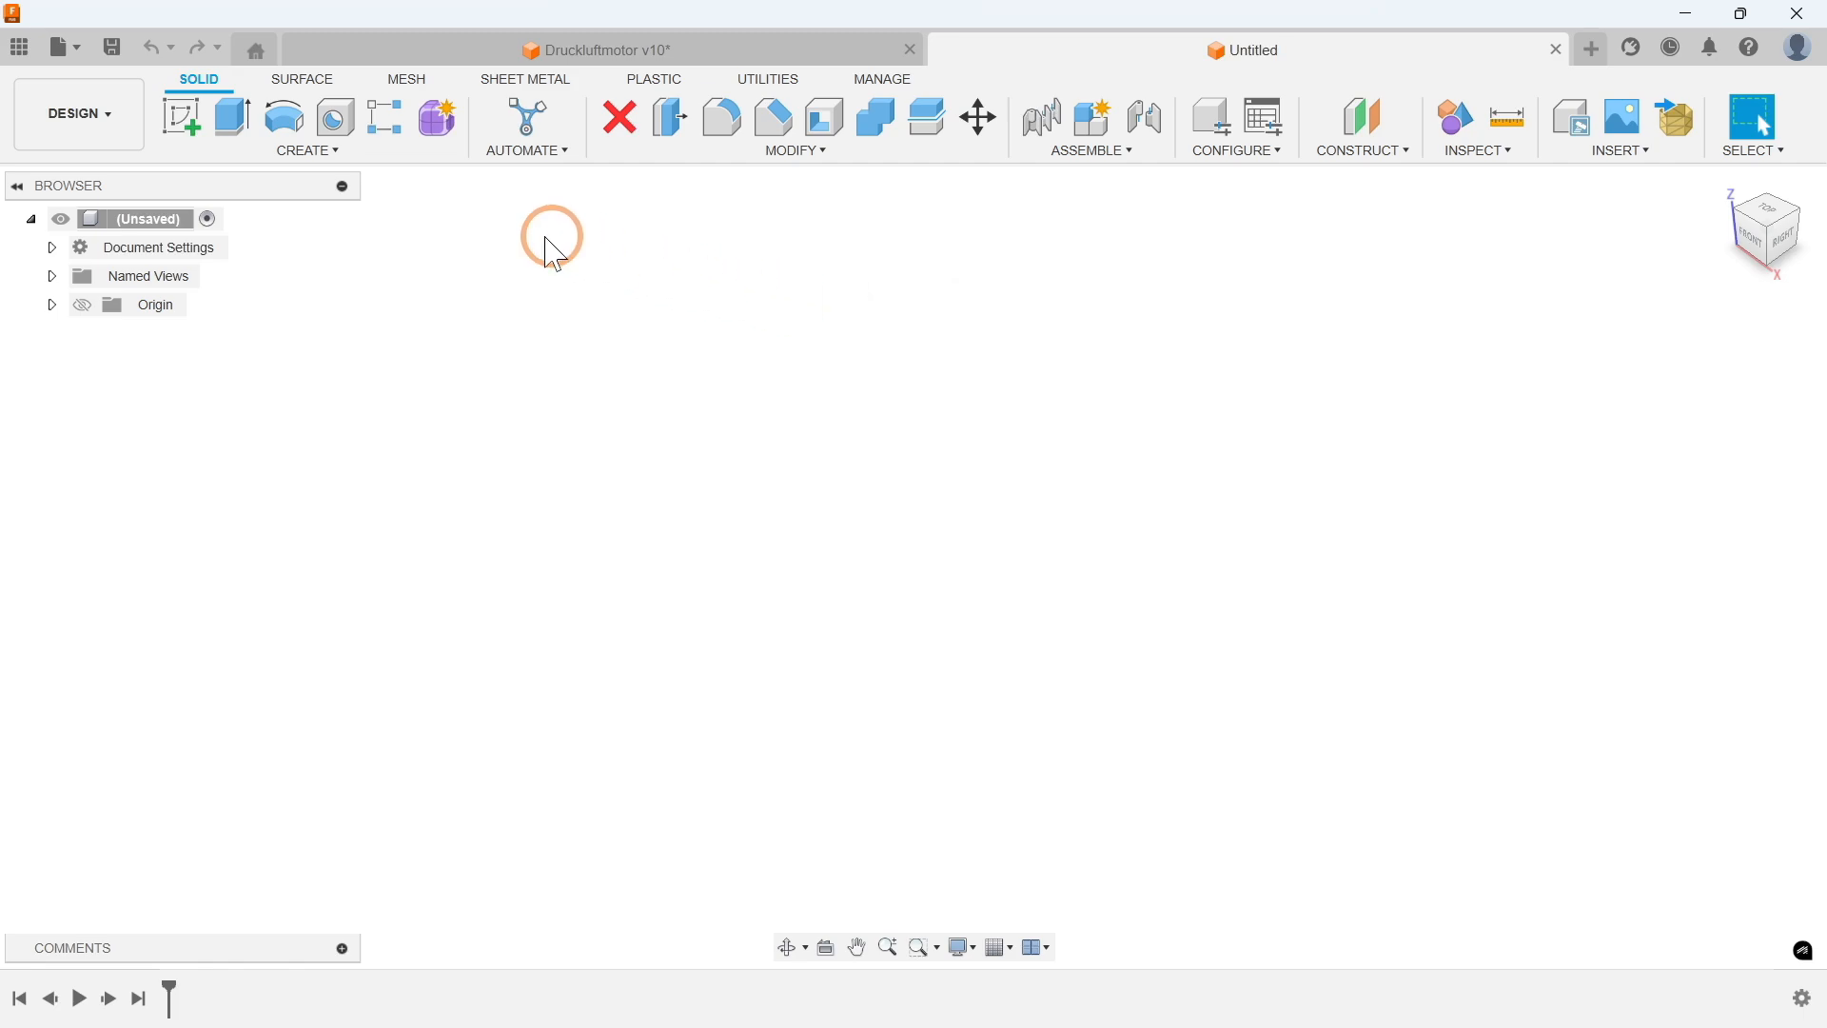
{"action": "left_click", "coordinate": [181, 116]}
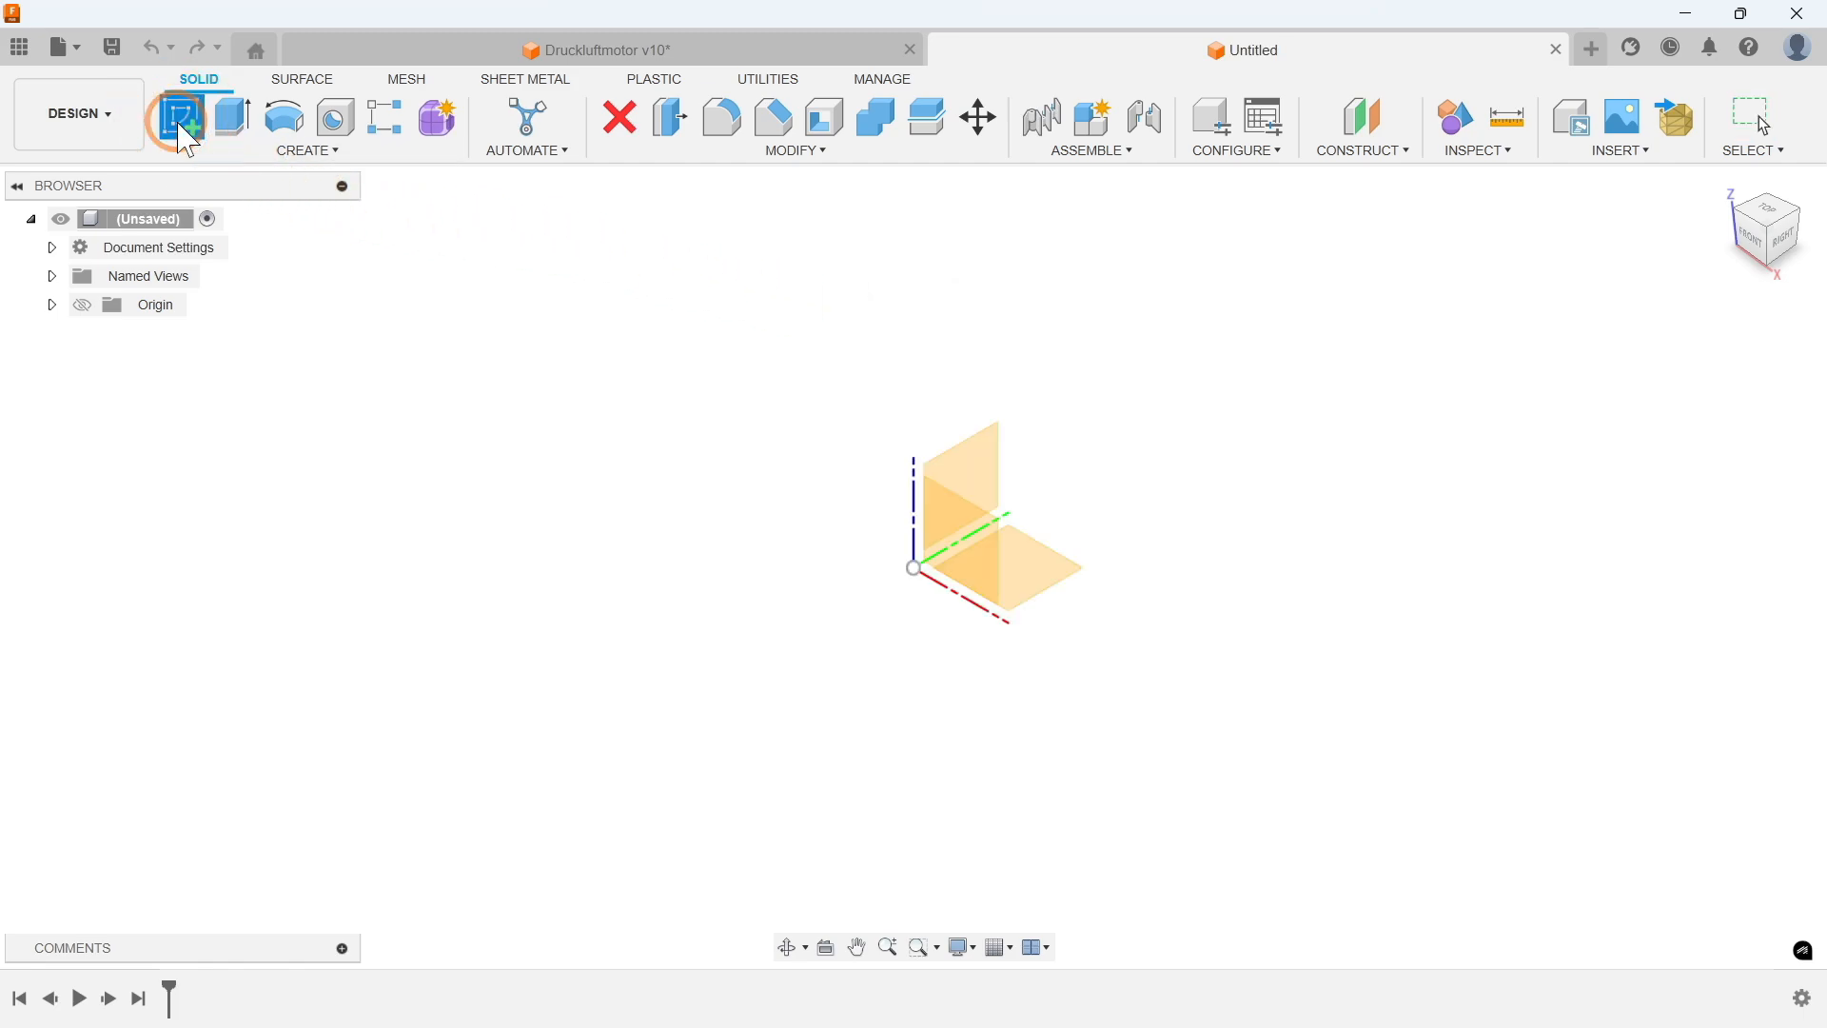
{"action": "left_click", "coordinate": [993, 458]}
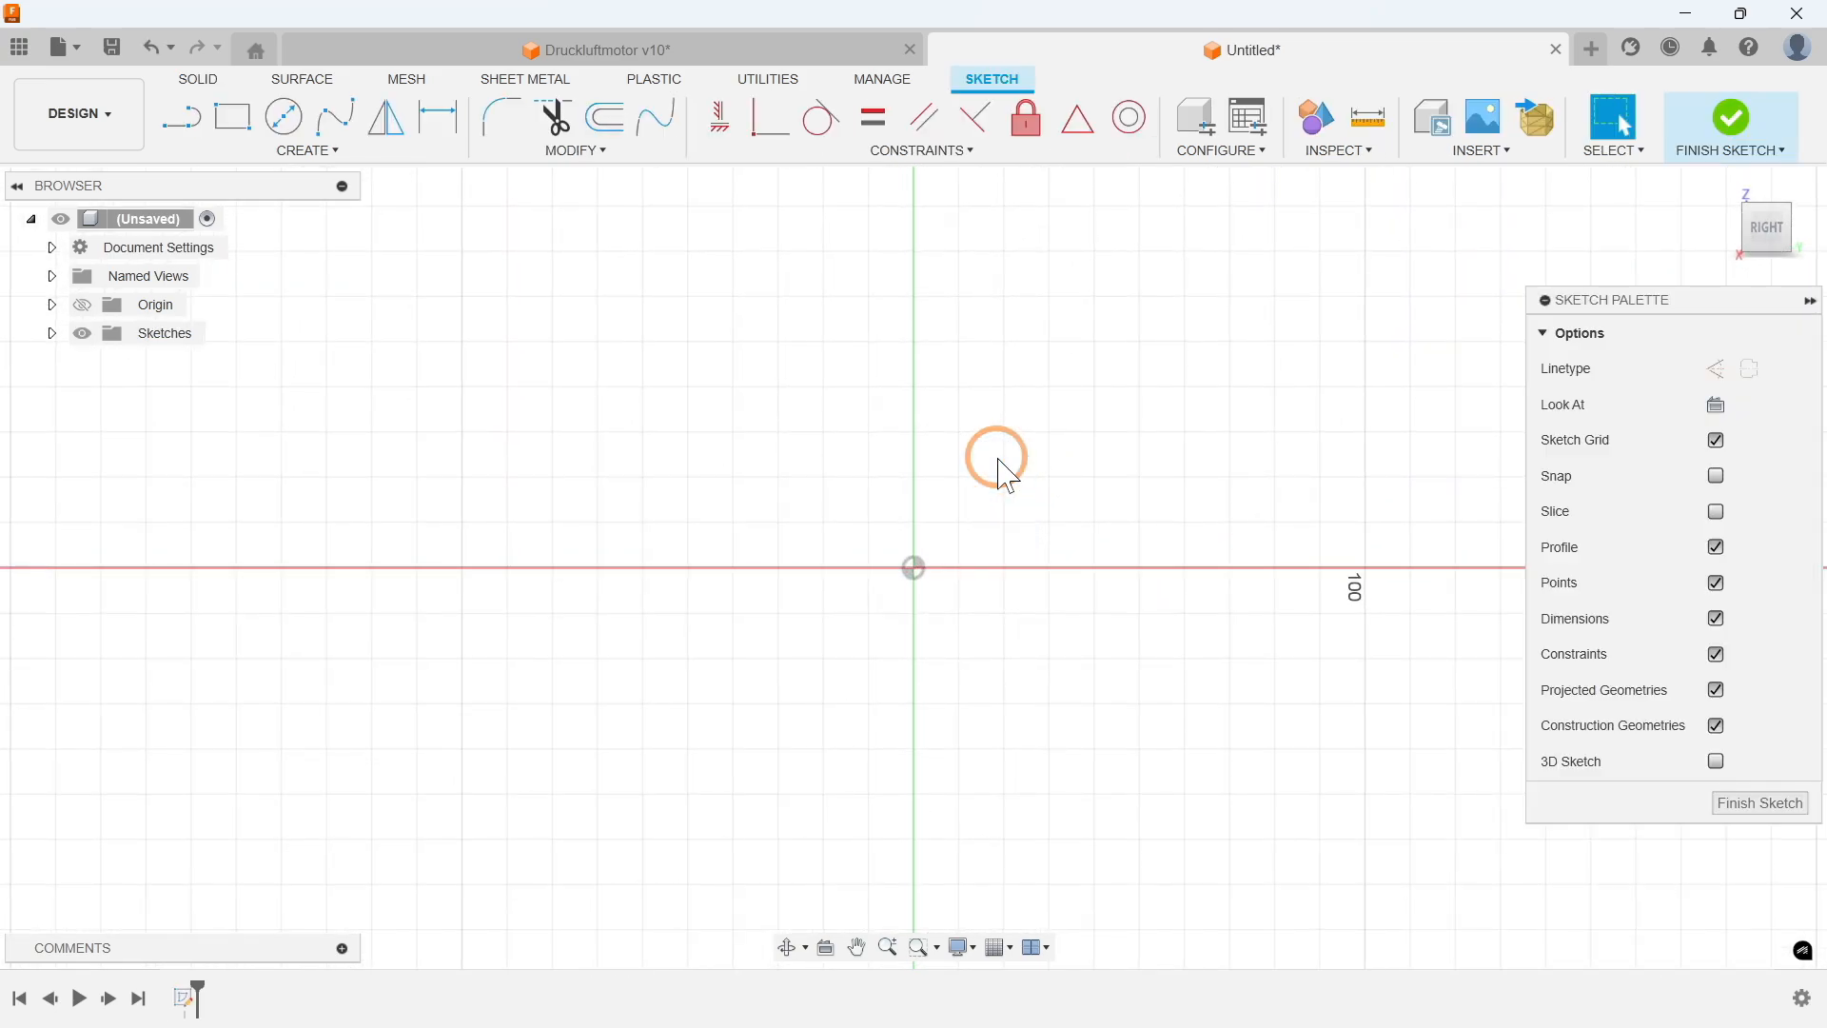
Step: Draw a 10 mm horizontal centerline starting at the origin, using the Line tool with the centerline linetype
{"action": "left_click", "coordinate": [214, 148]}
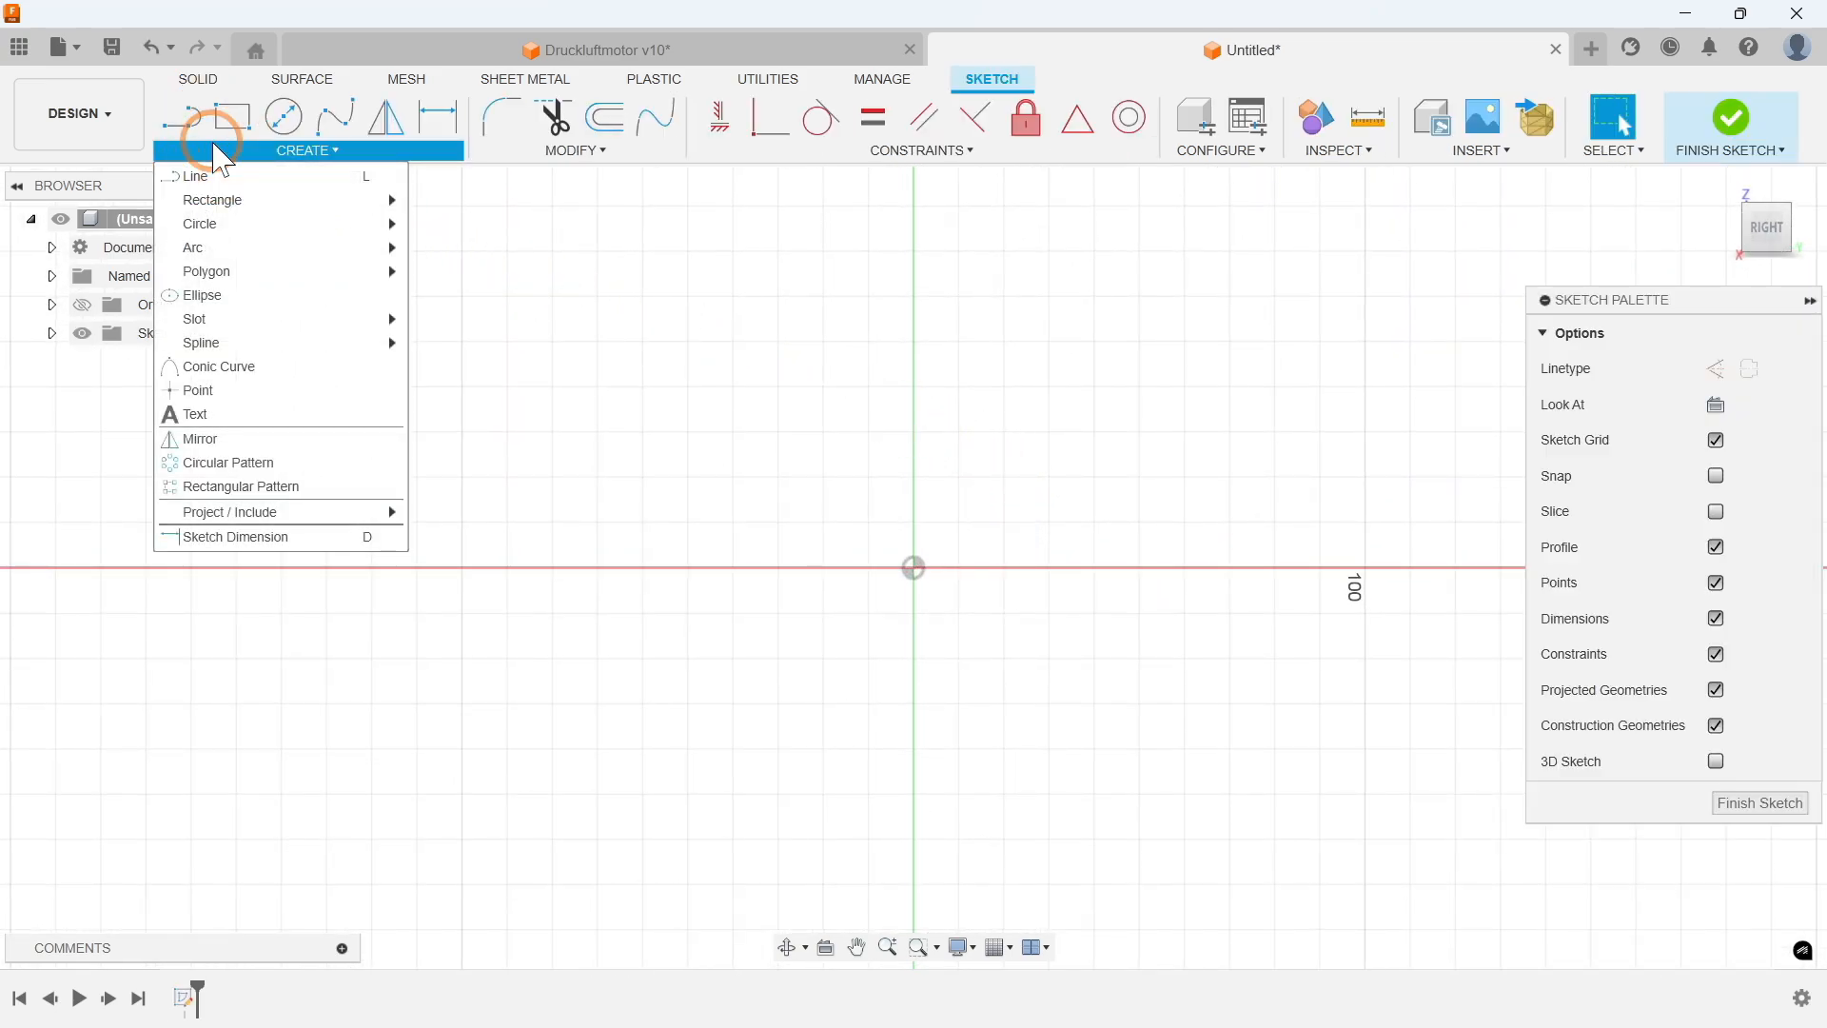
{"action": "left_click", "coordinate": [229, 176]}
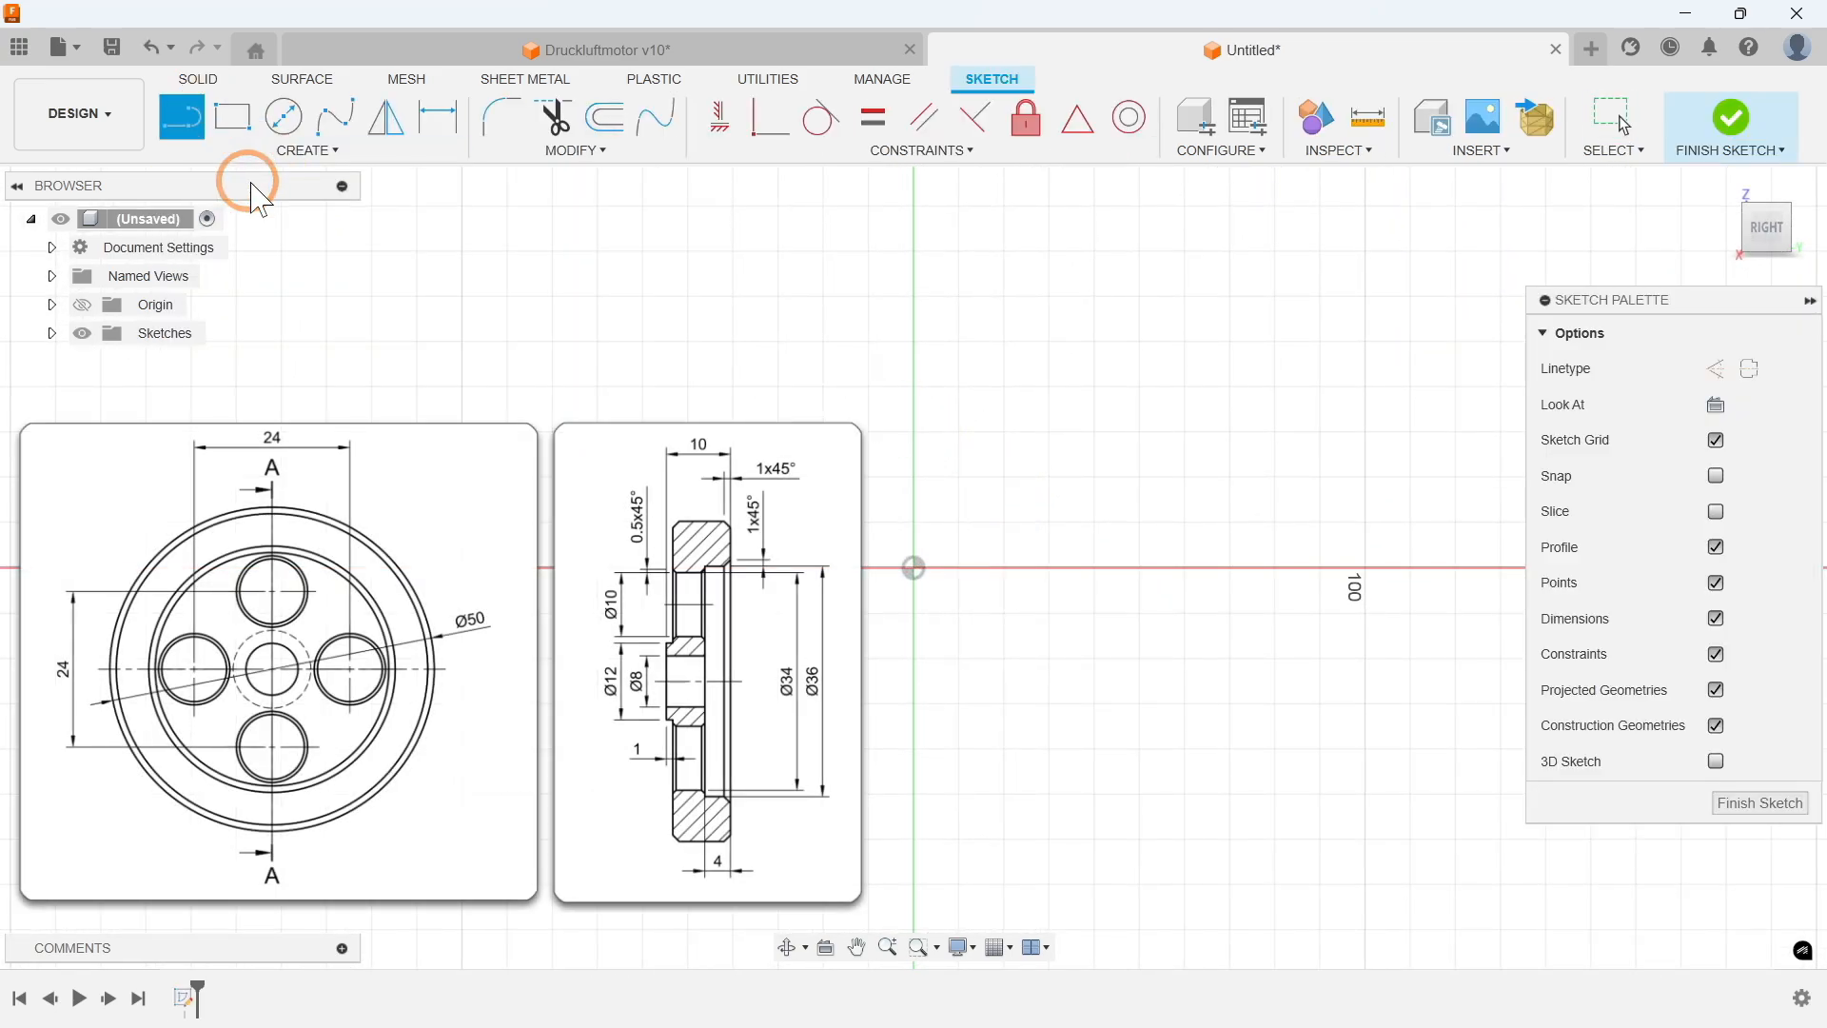
{"action": "left_click", "coordinate": [1754, 371]}
{"action": "left_click", "coordinate": [915, 568]}
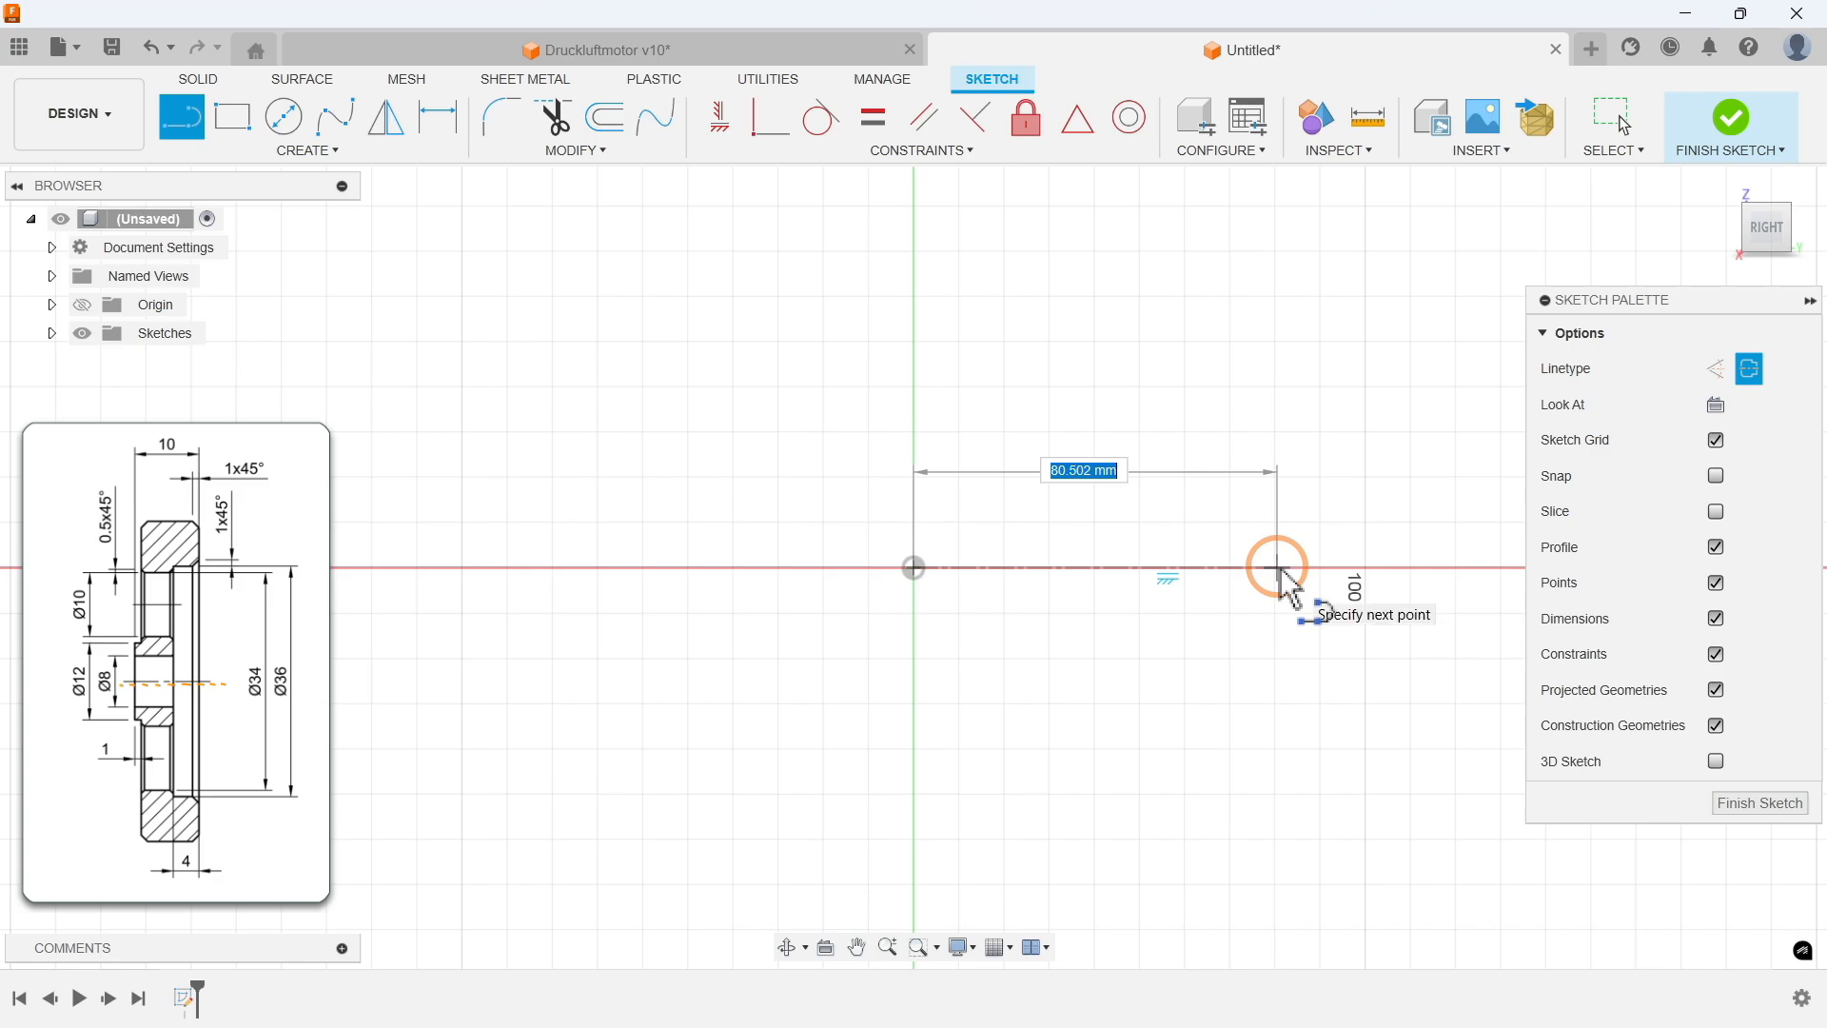
{"action": "type", "text": "10"}
{"action": "key", "text": "Tab"}
{"action": "key", "text": "Return"}
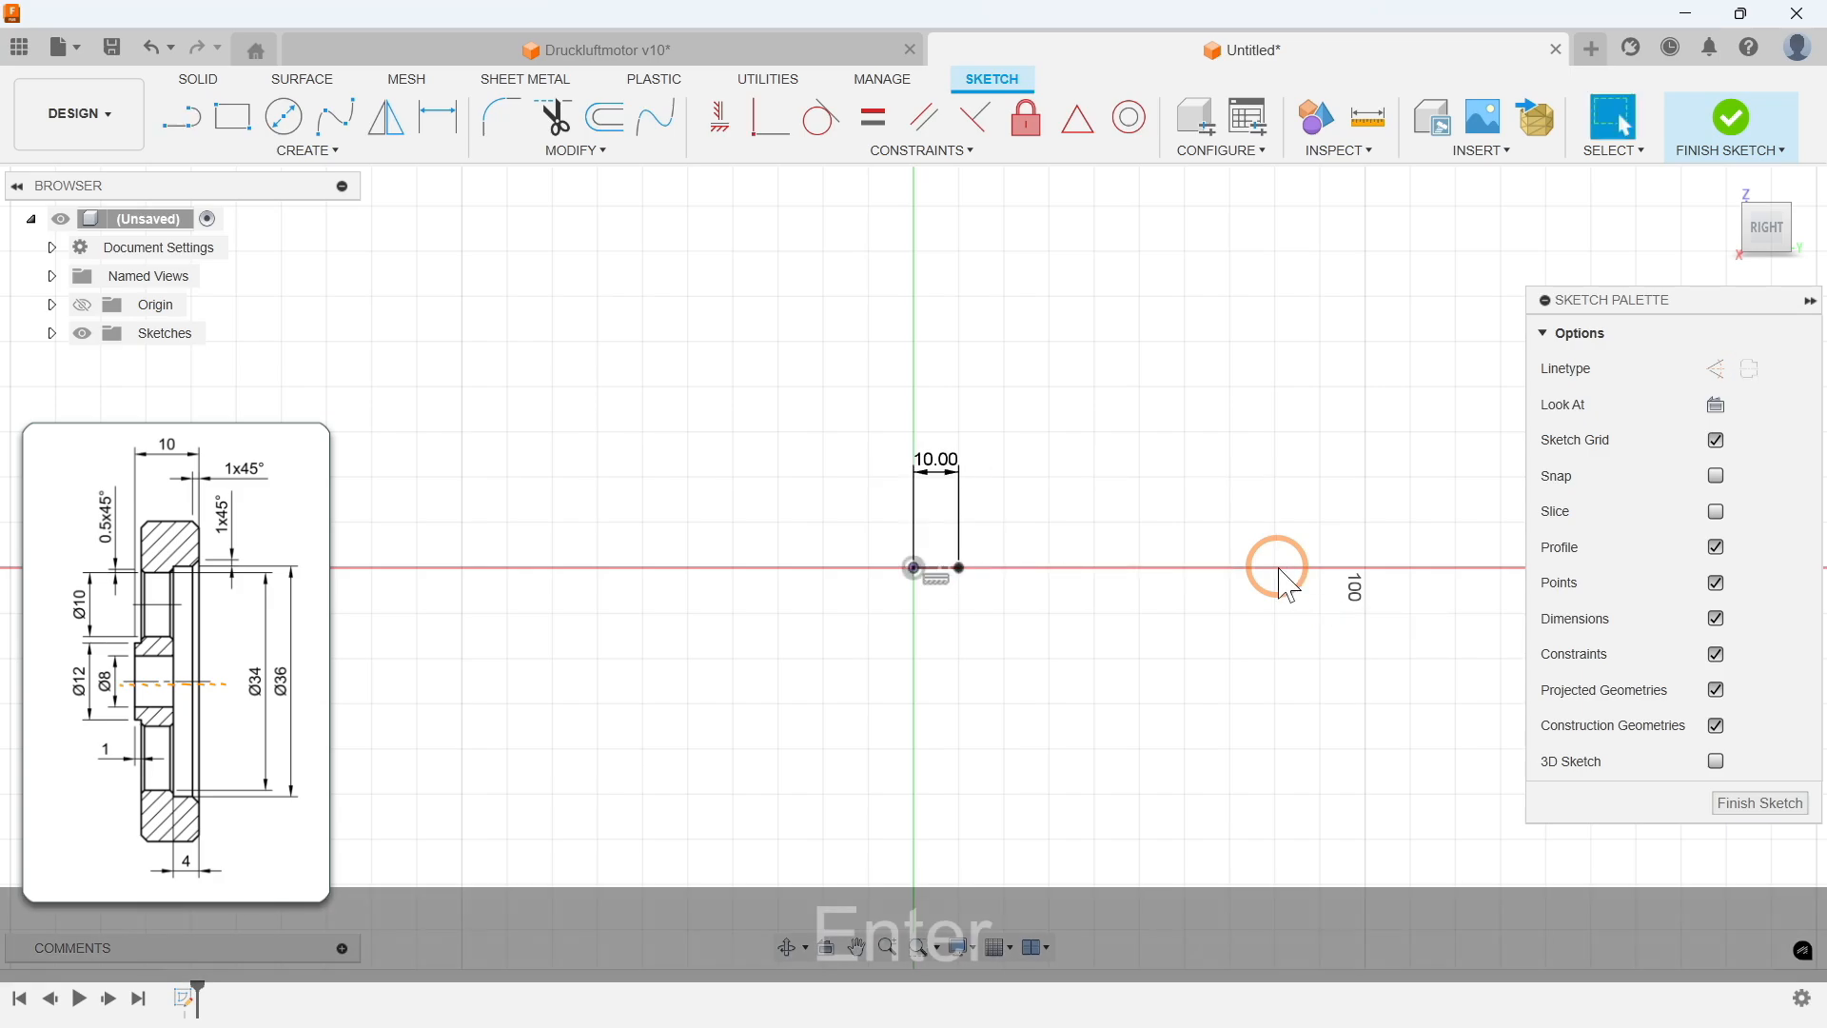
Step: Move the centerline's 10 mm dimension below the line
{"action": "scroll", "coordinate": [948, 561], "scroll_direction": "up", "scroll_amount": 3}
{"action": "scroll", "coordinate": [945, 557], "scroll_direction": "up", "scroll_amount": 2}
{"action": "middle_click_drag", "start_coordinate": [1019, 426], "coordinate": [1019, 482]}
{"action": "left_click_drag", "start_coordinate": [925, 412], "coordinate": [944, 700]}
{"action": "left_click", "coordinate": [1142, 715]}
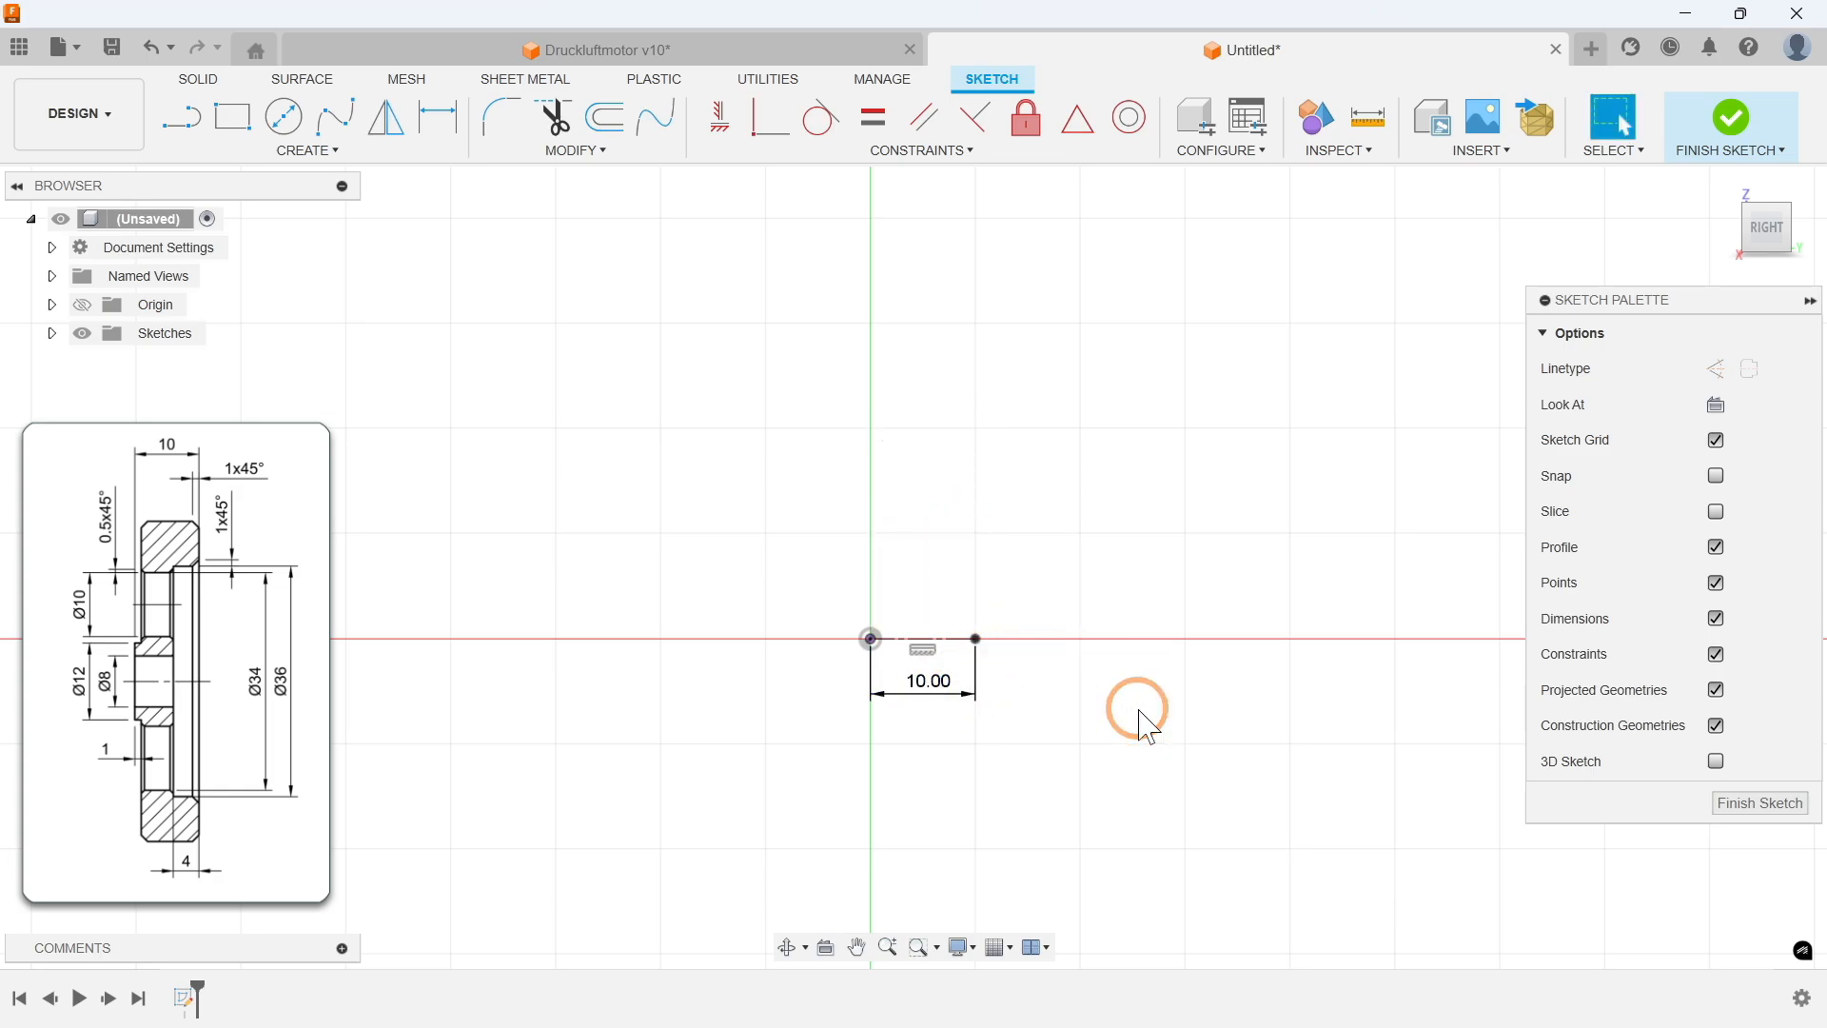
Step: Start the profile with a 6 mm horizontal line, beginning on the vertical axis above the origin and parallel to the centerline
{"action": "left_click", "coordinate": [345, 152]}
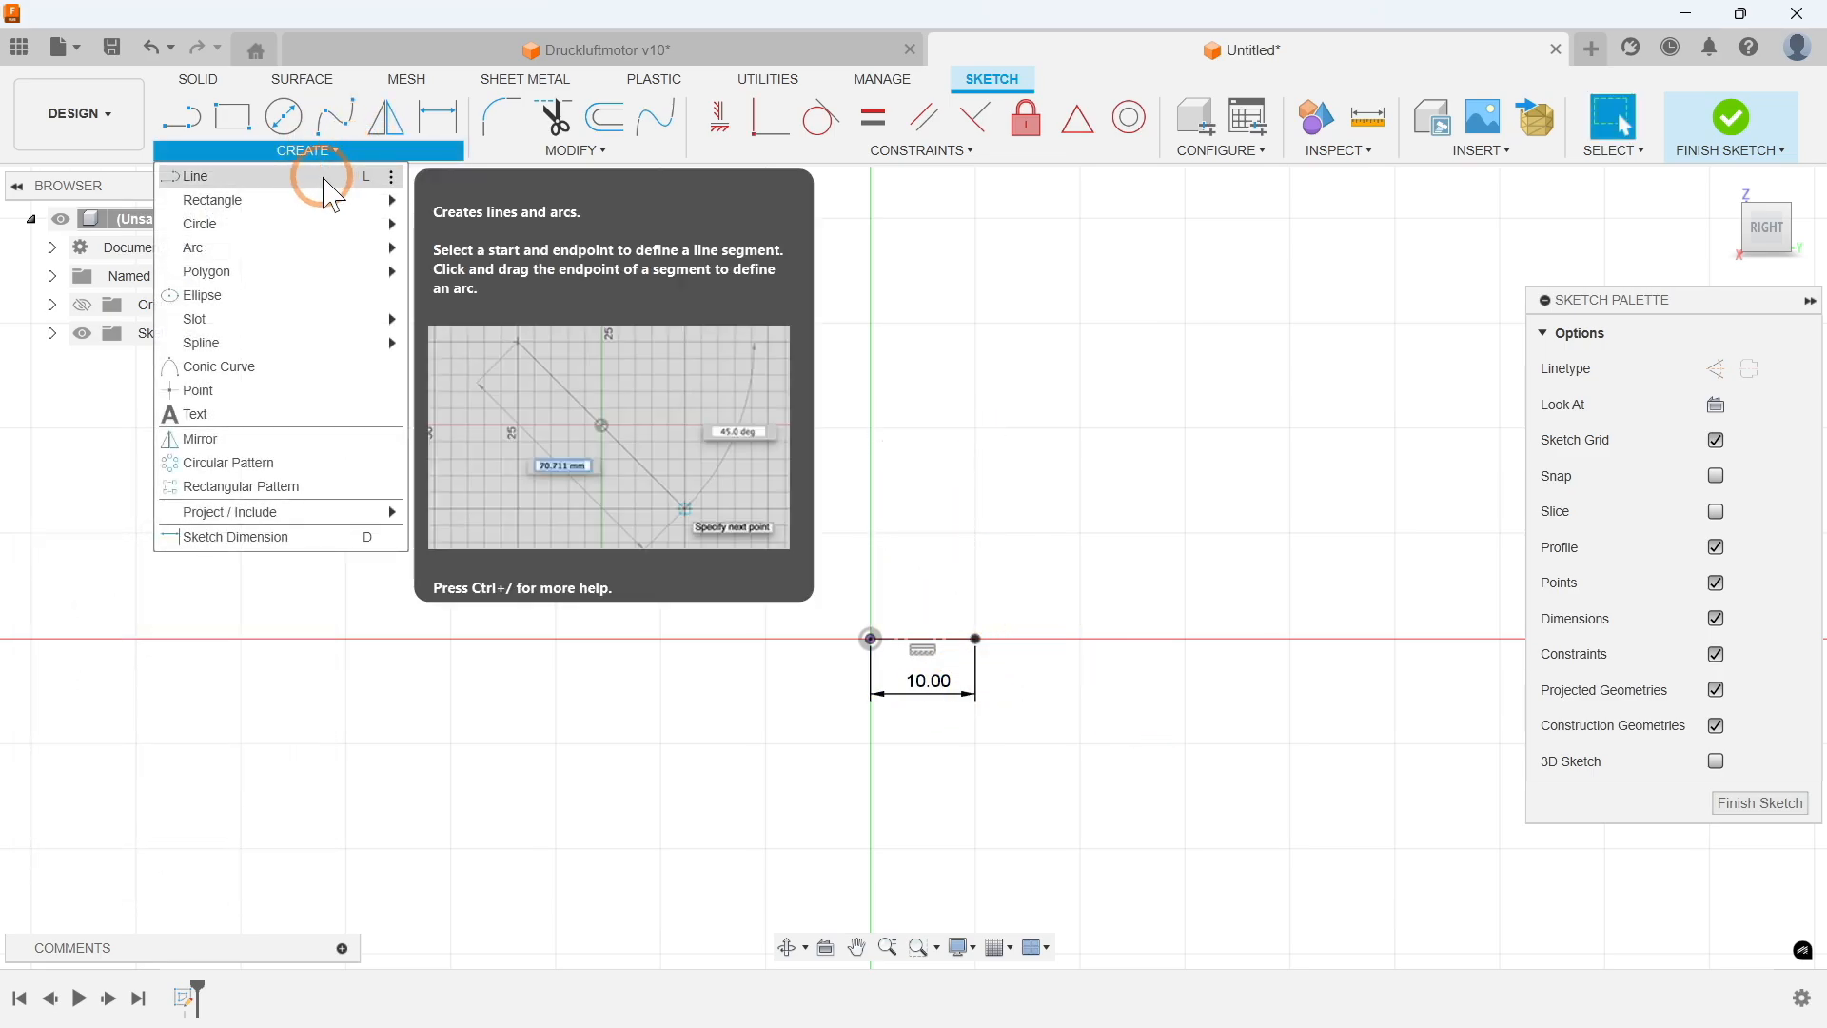
{"action": "left_click", "coordinate": [318, 177]}
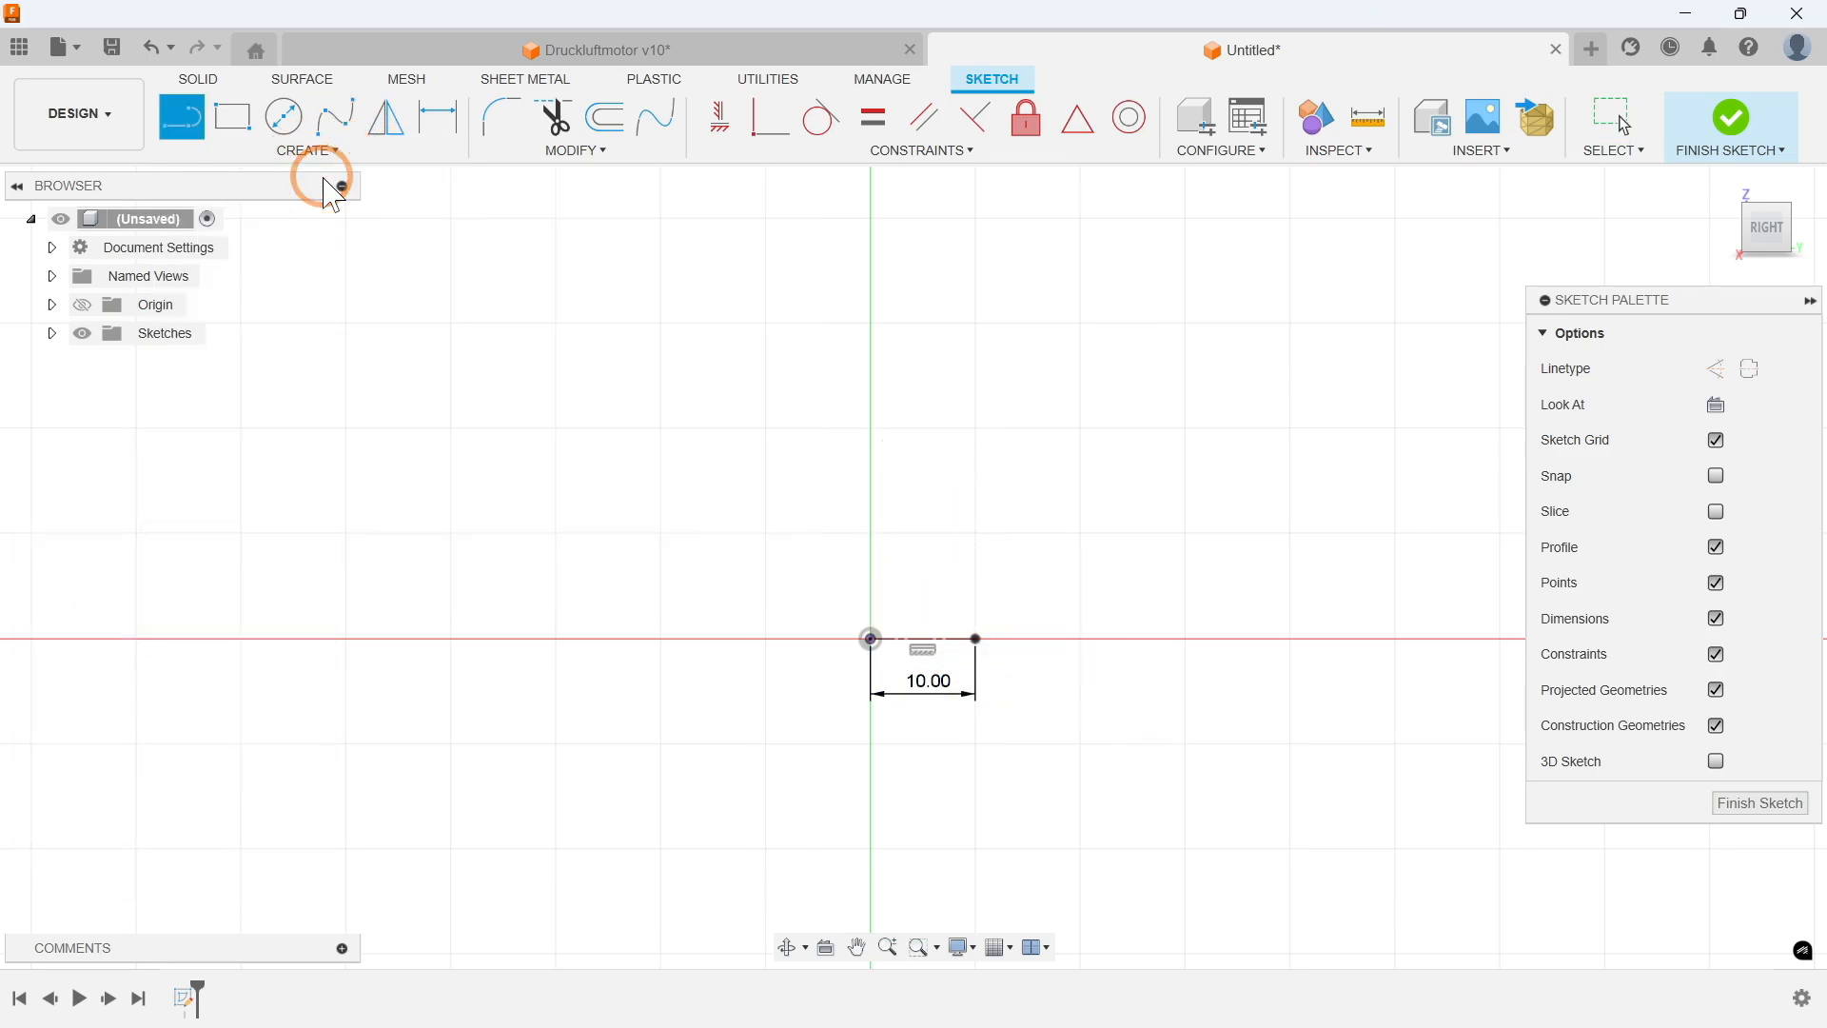
{"action": "left_click", "coordinate": [870, 637]}
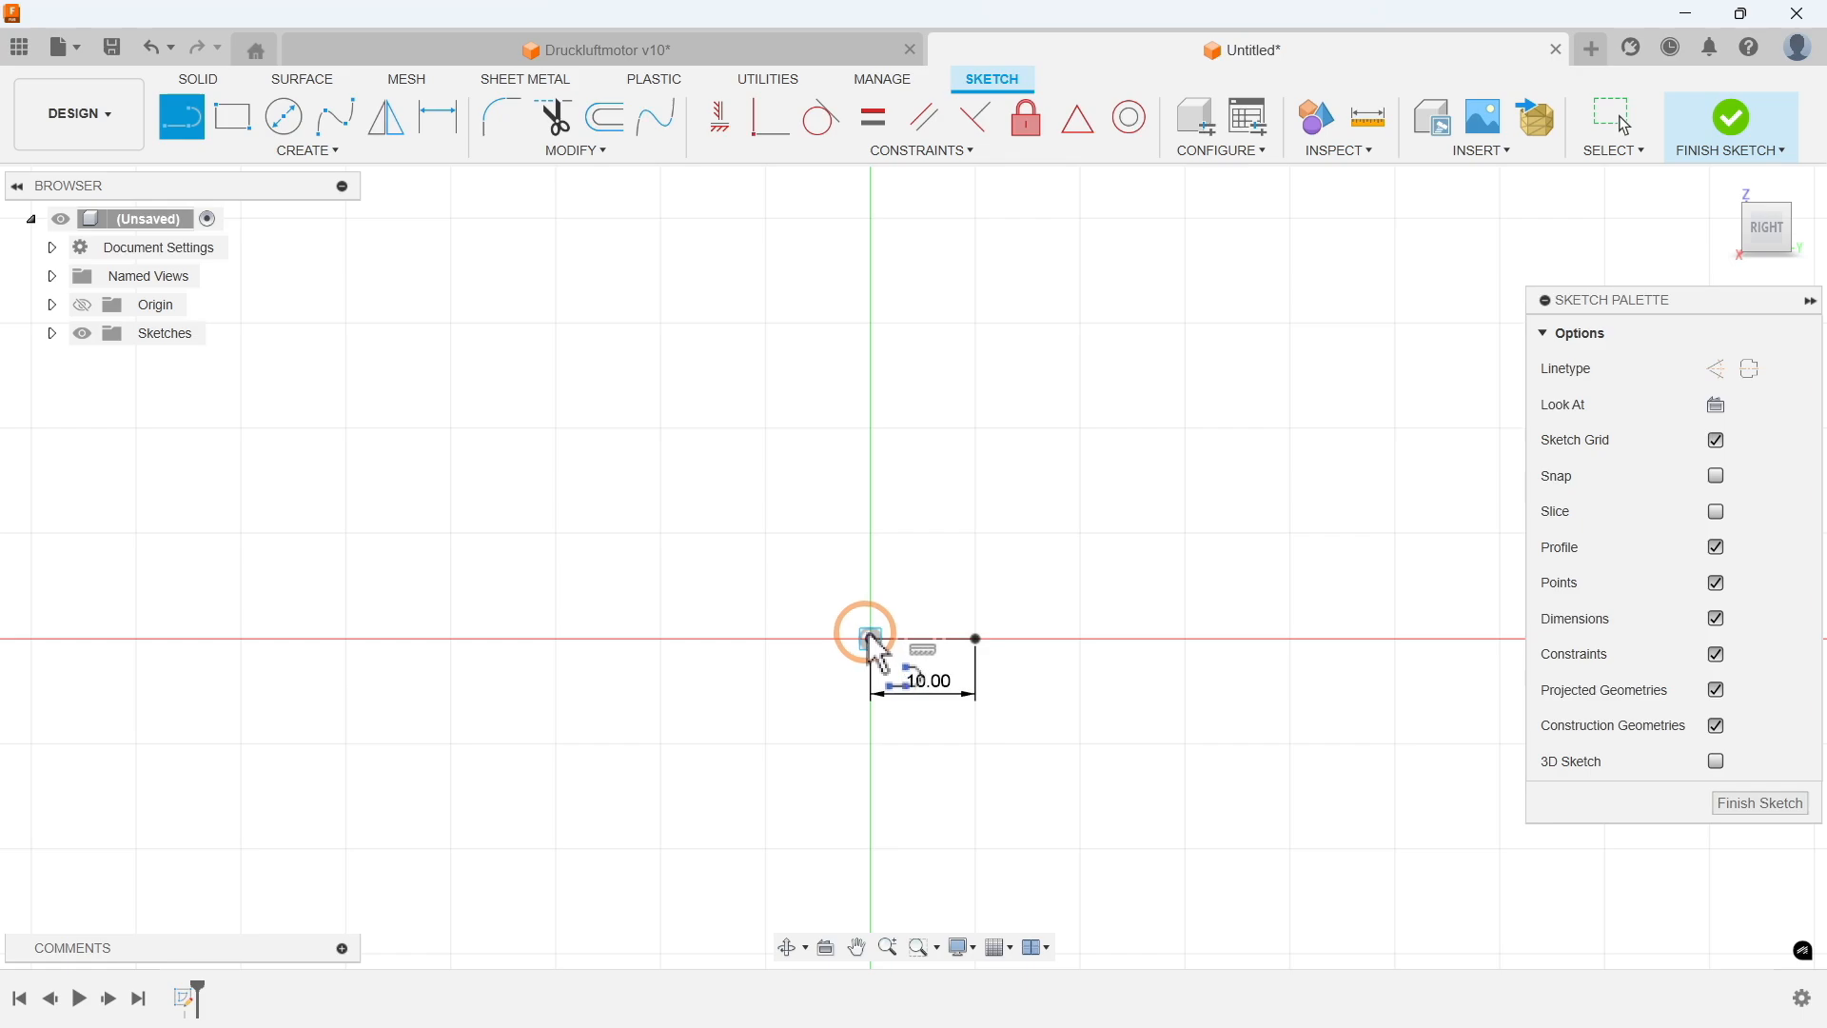
{"action": "left_click", "coordinate": [871, 443]}
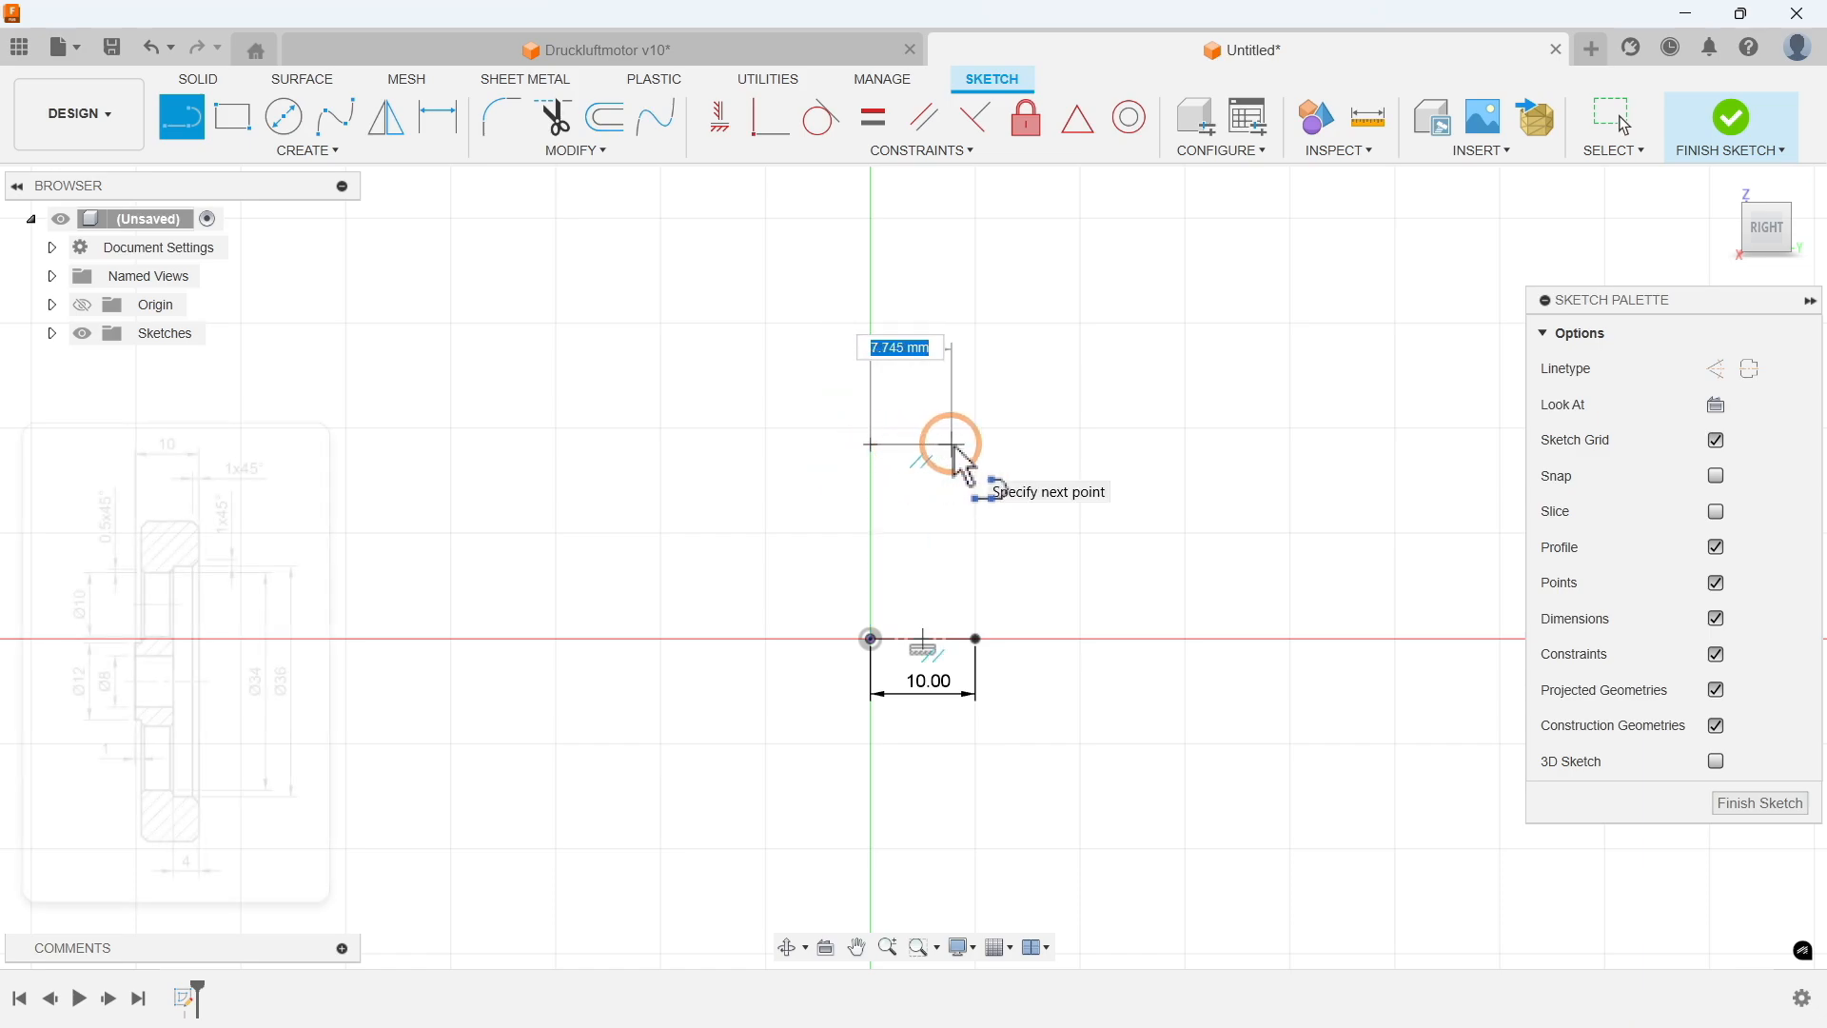
{"action": "type", "text": "6"}
{"action": "key", "text": "Tab"}
{"action": "key", "text": "Return"}
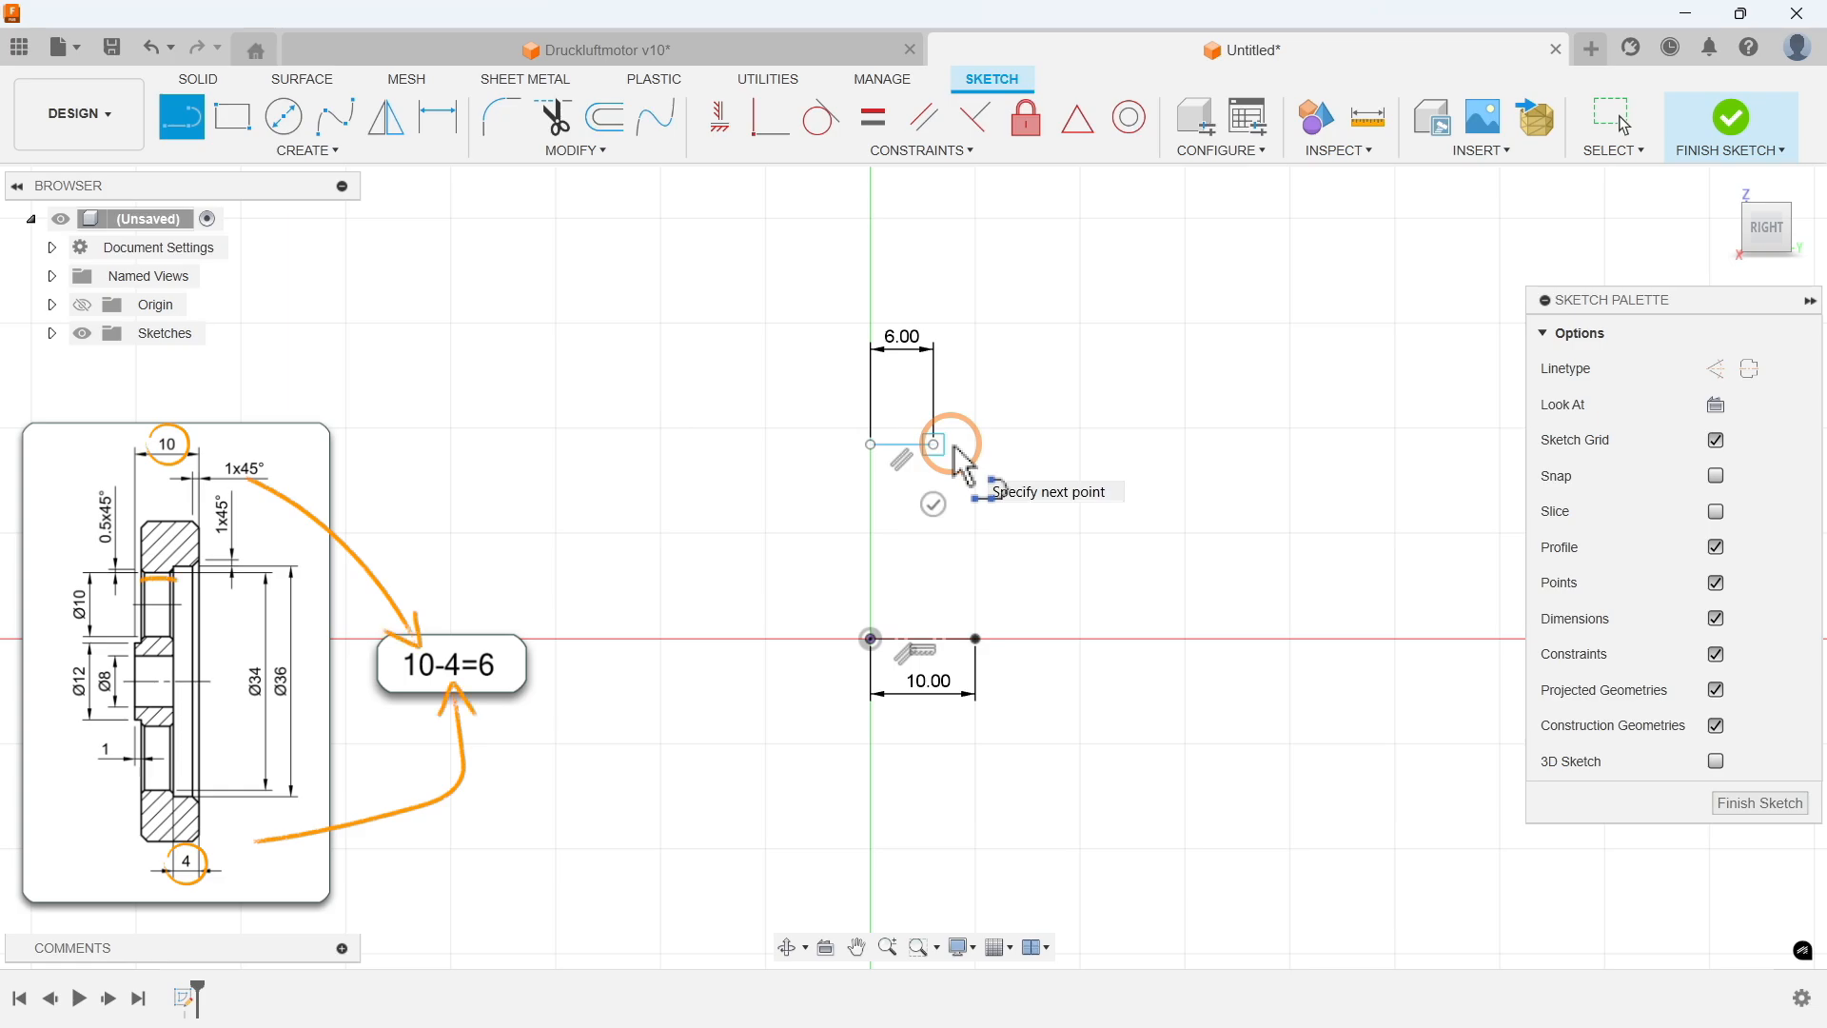
Step: Continue the profile with a vertical line upward and a 4 mm horizontal line away from the vertical axis
{"action": "left_click", "coordinate": [934, 326]}
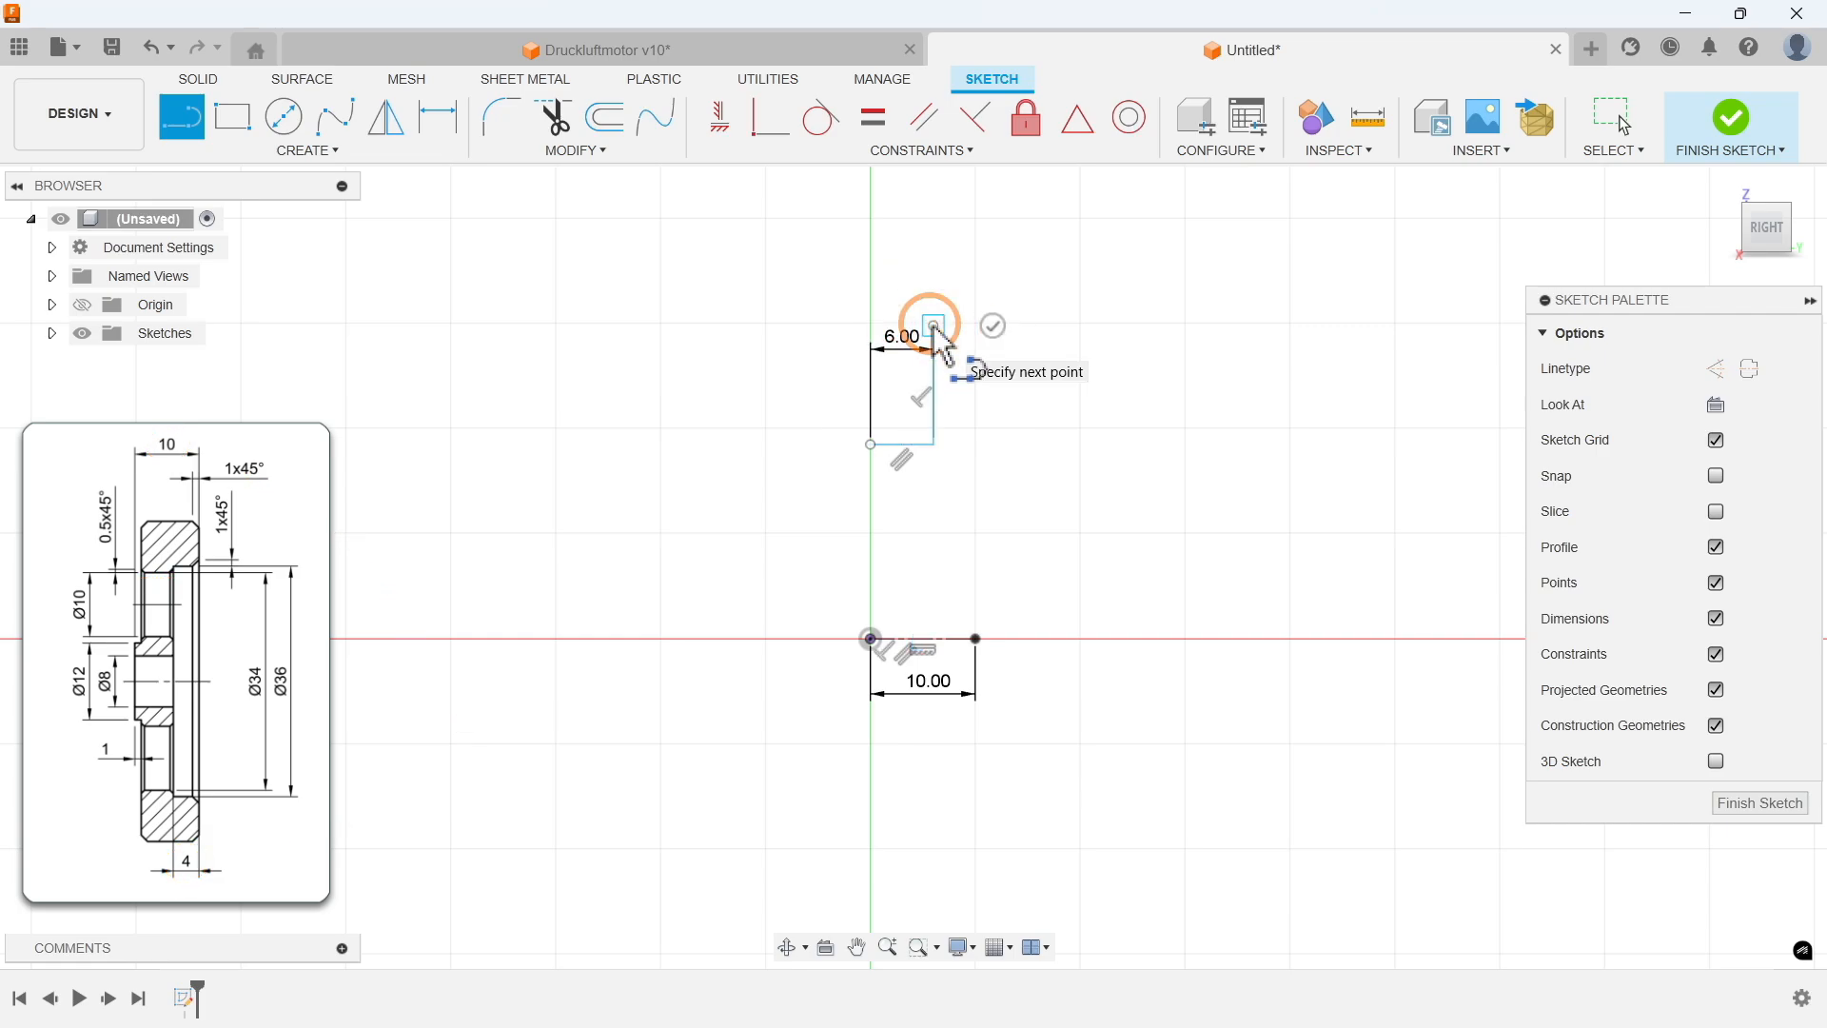
{"action": "type", "text": "4"}
{"action": "key", "text": "Return"}
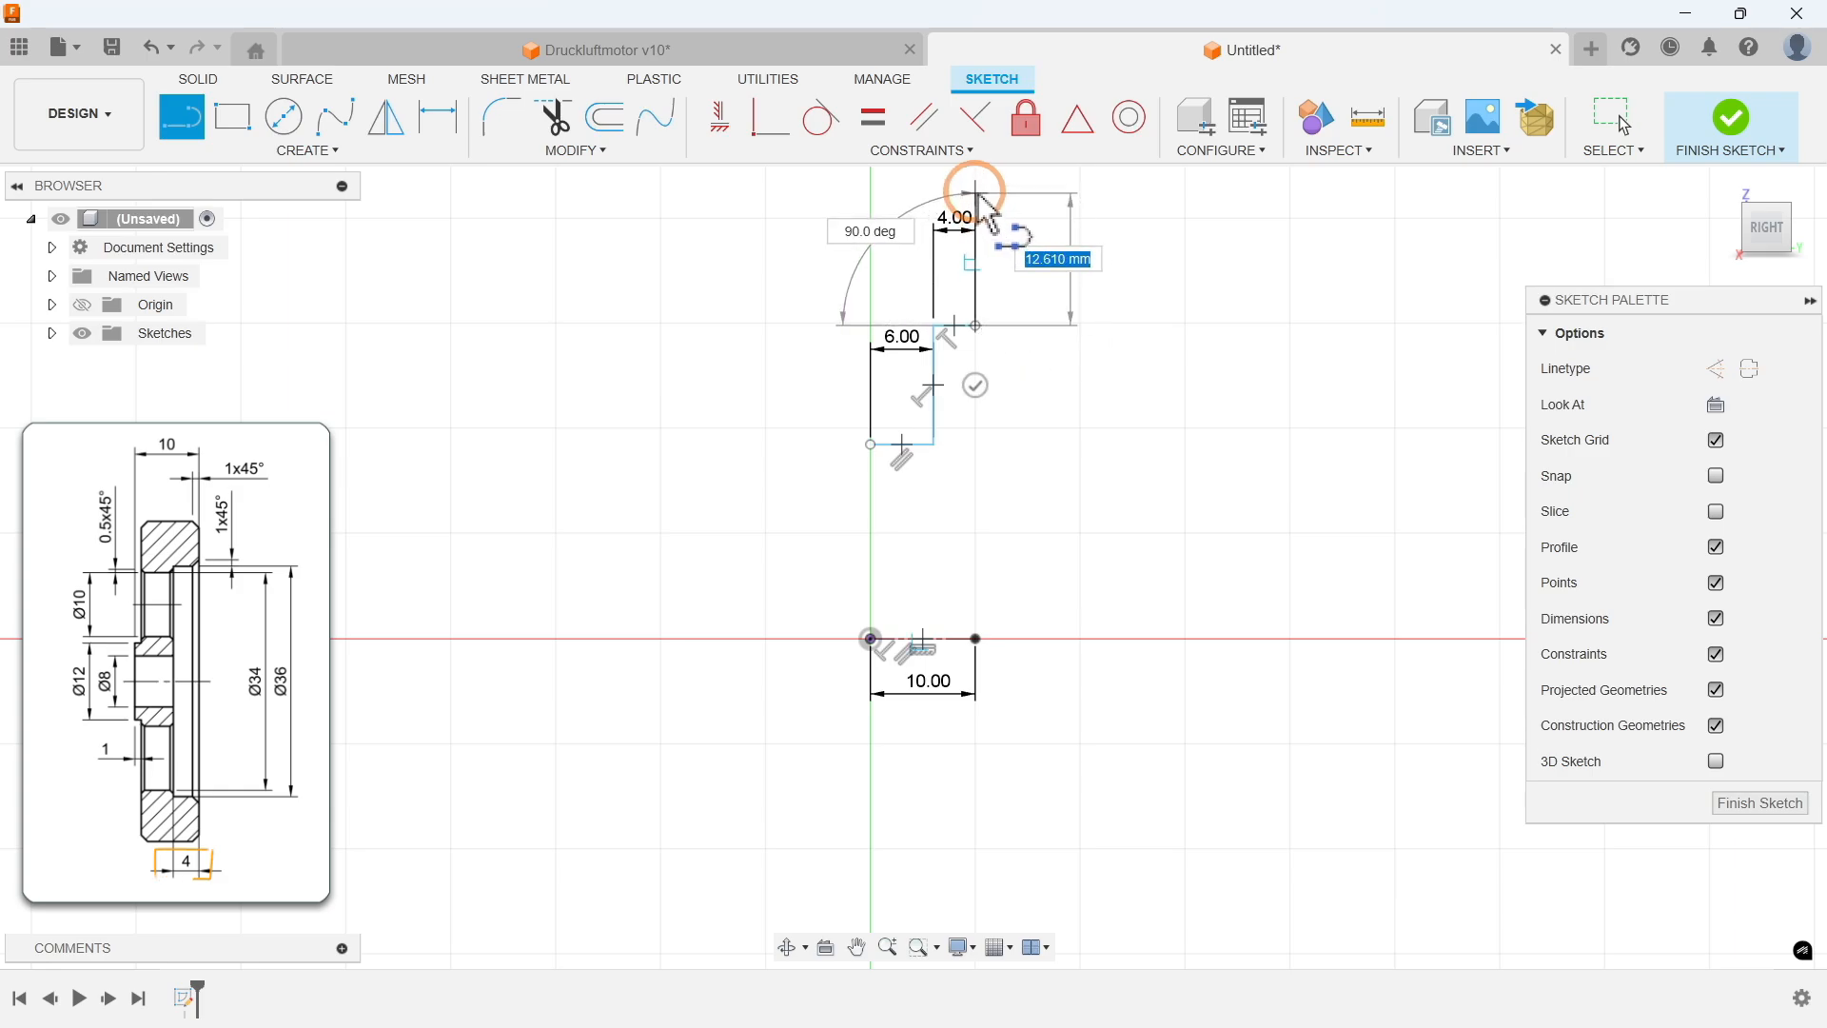
Step: Extend the profile upward by about 12.6 mm and add a 9 mm horizontal top edge back toward the vertical axis
{"action": "left_click", "coordinate": [977, 192]}
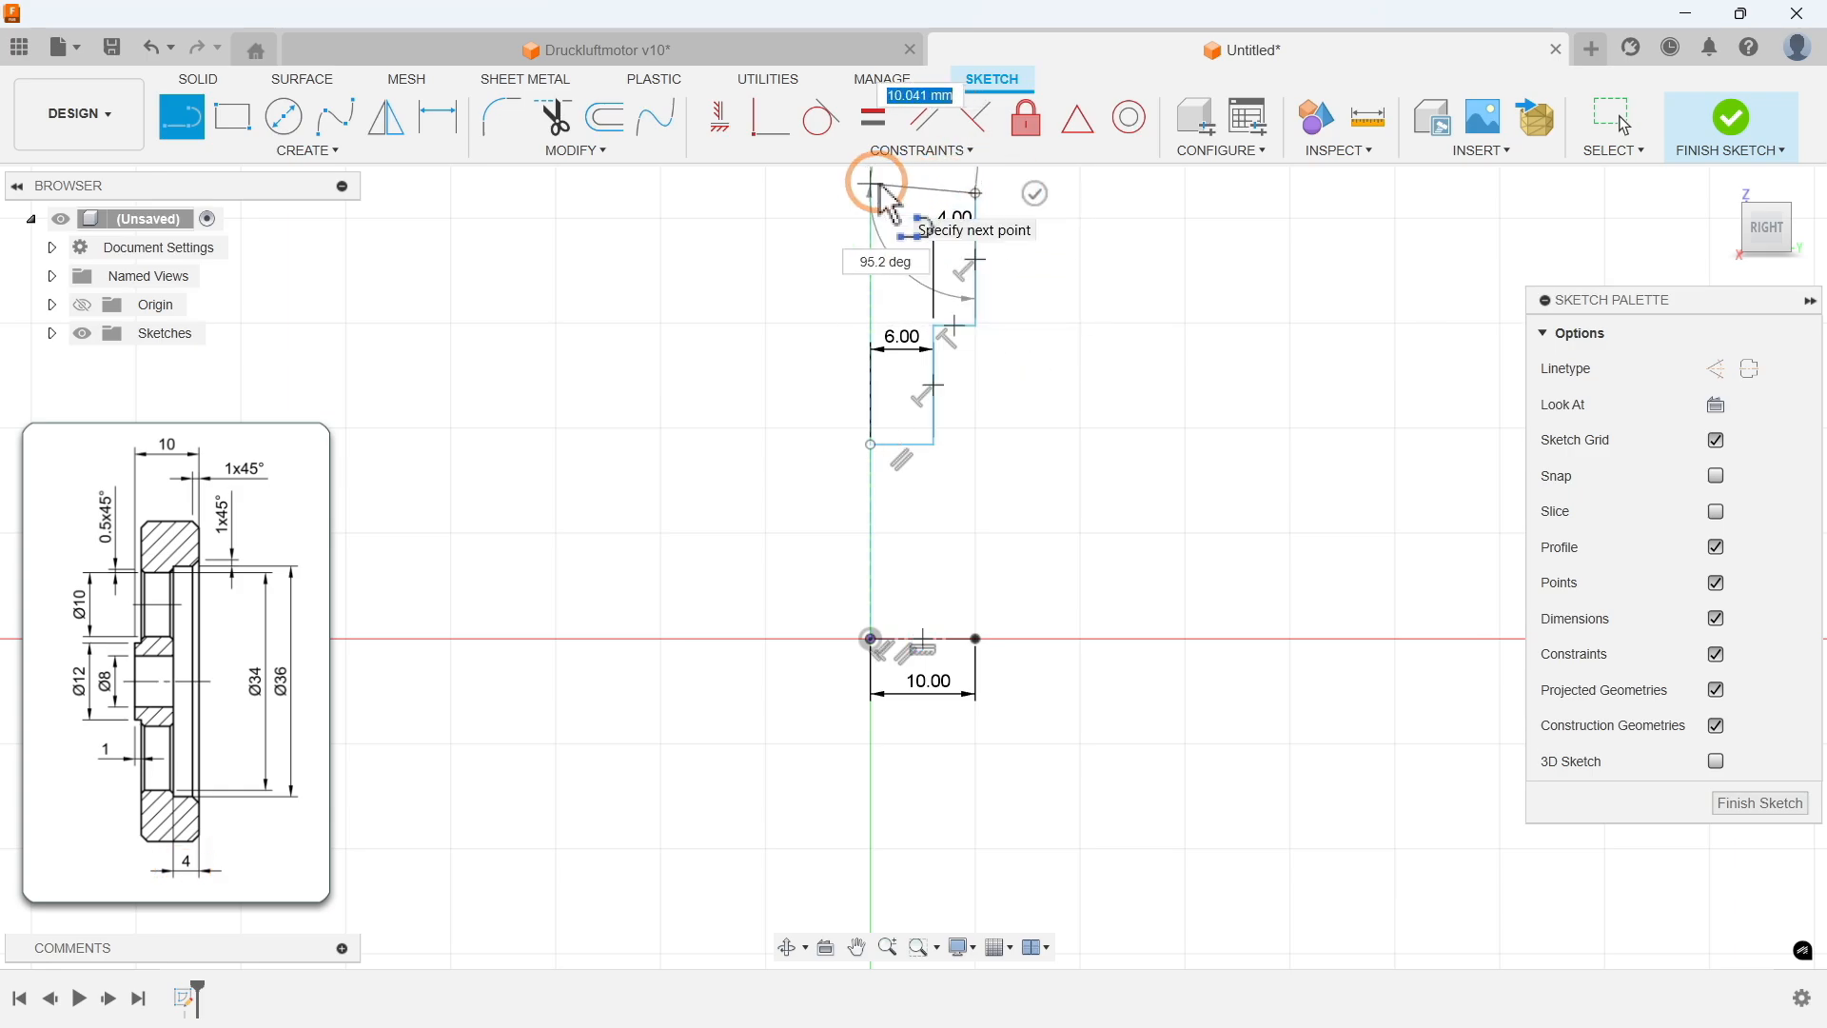
{"action": "type", "text": "9"}
{"action": "key", "text": "Tab"}
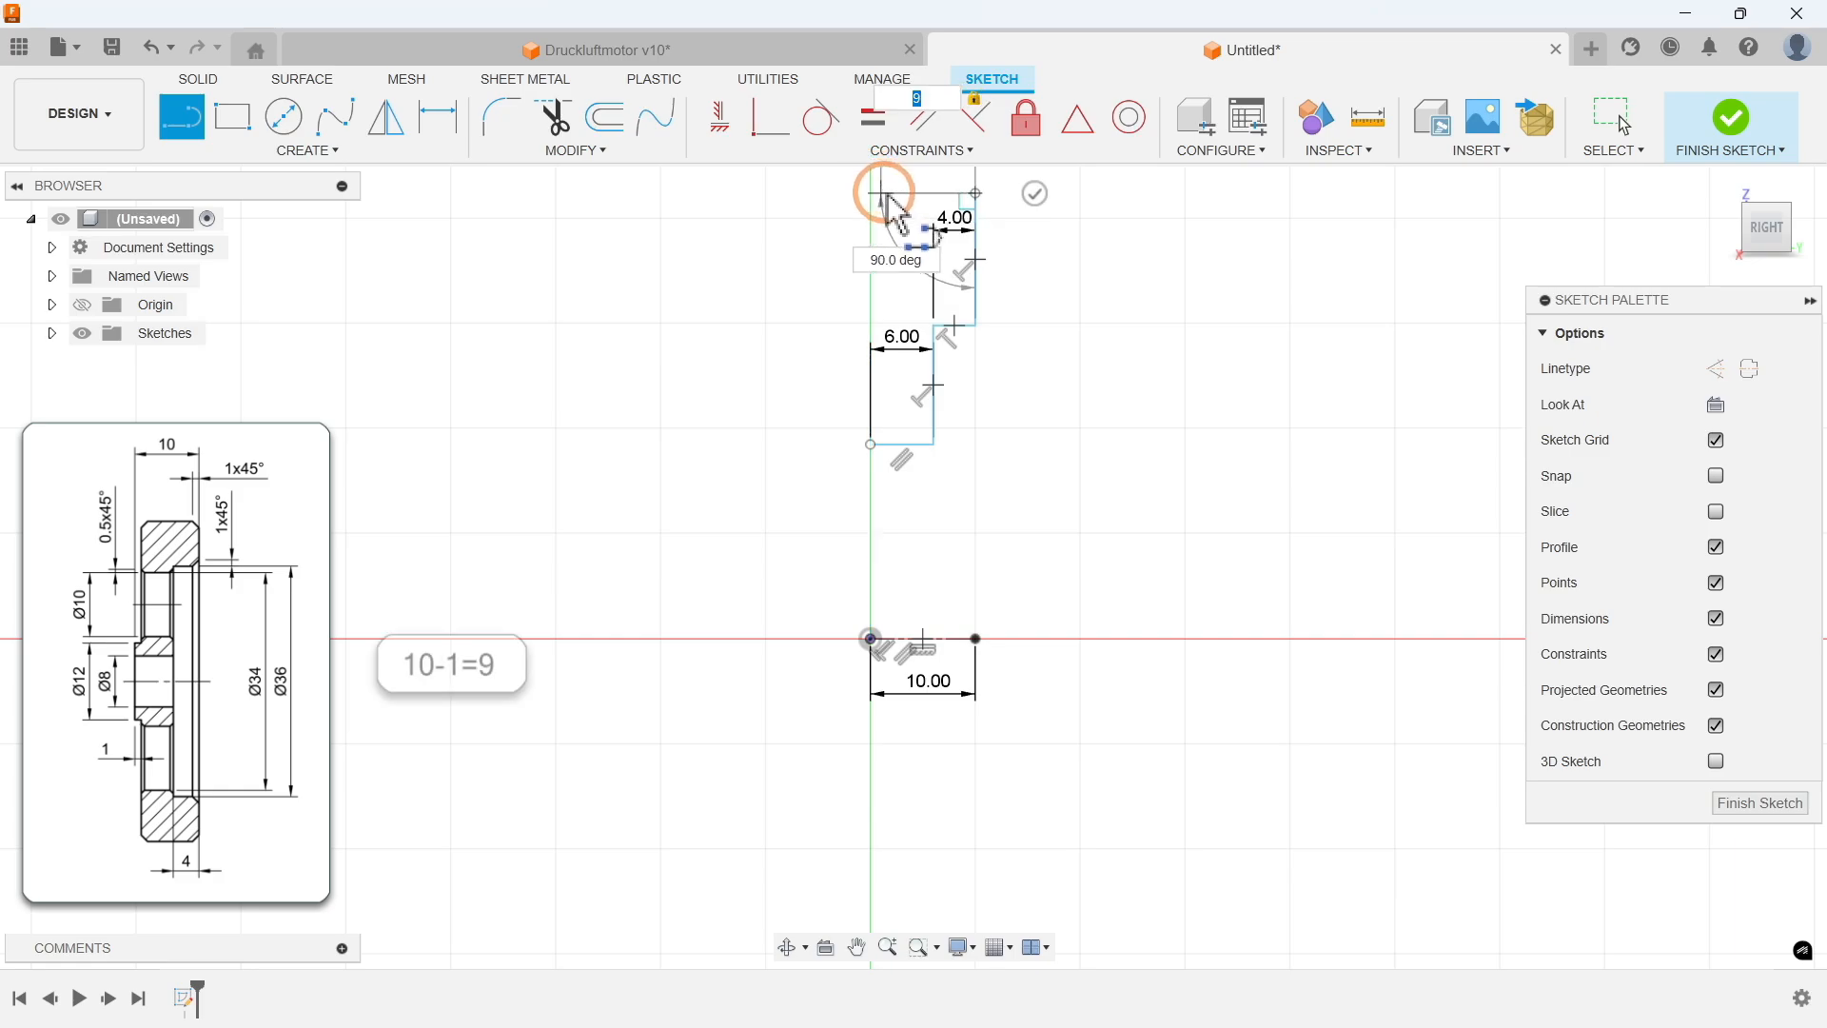
{"action": "key", "text": "Return"}
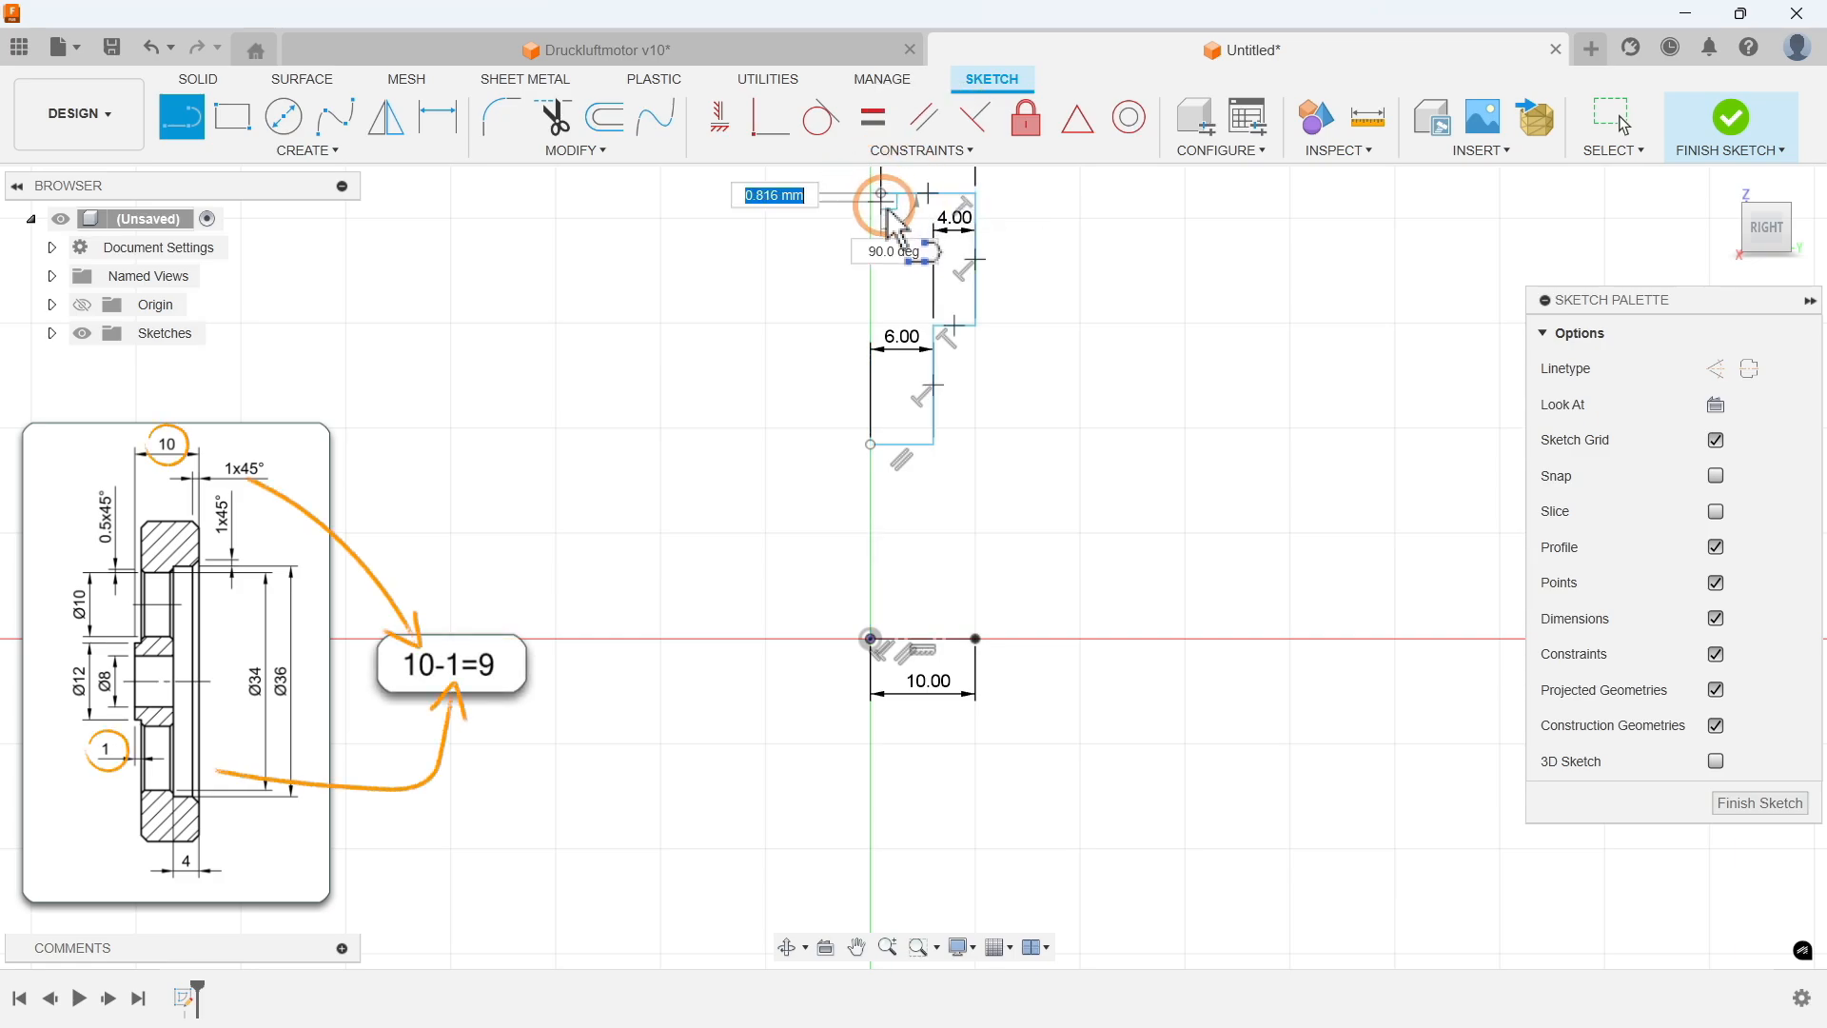
Step: Step the profile down and across to the vertical axis, then close it at its starting point
{"action": "left_click", "coordinate": [882, 311]}
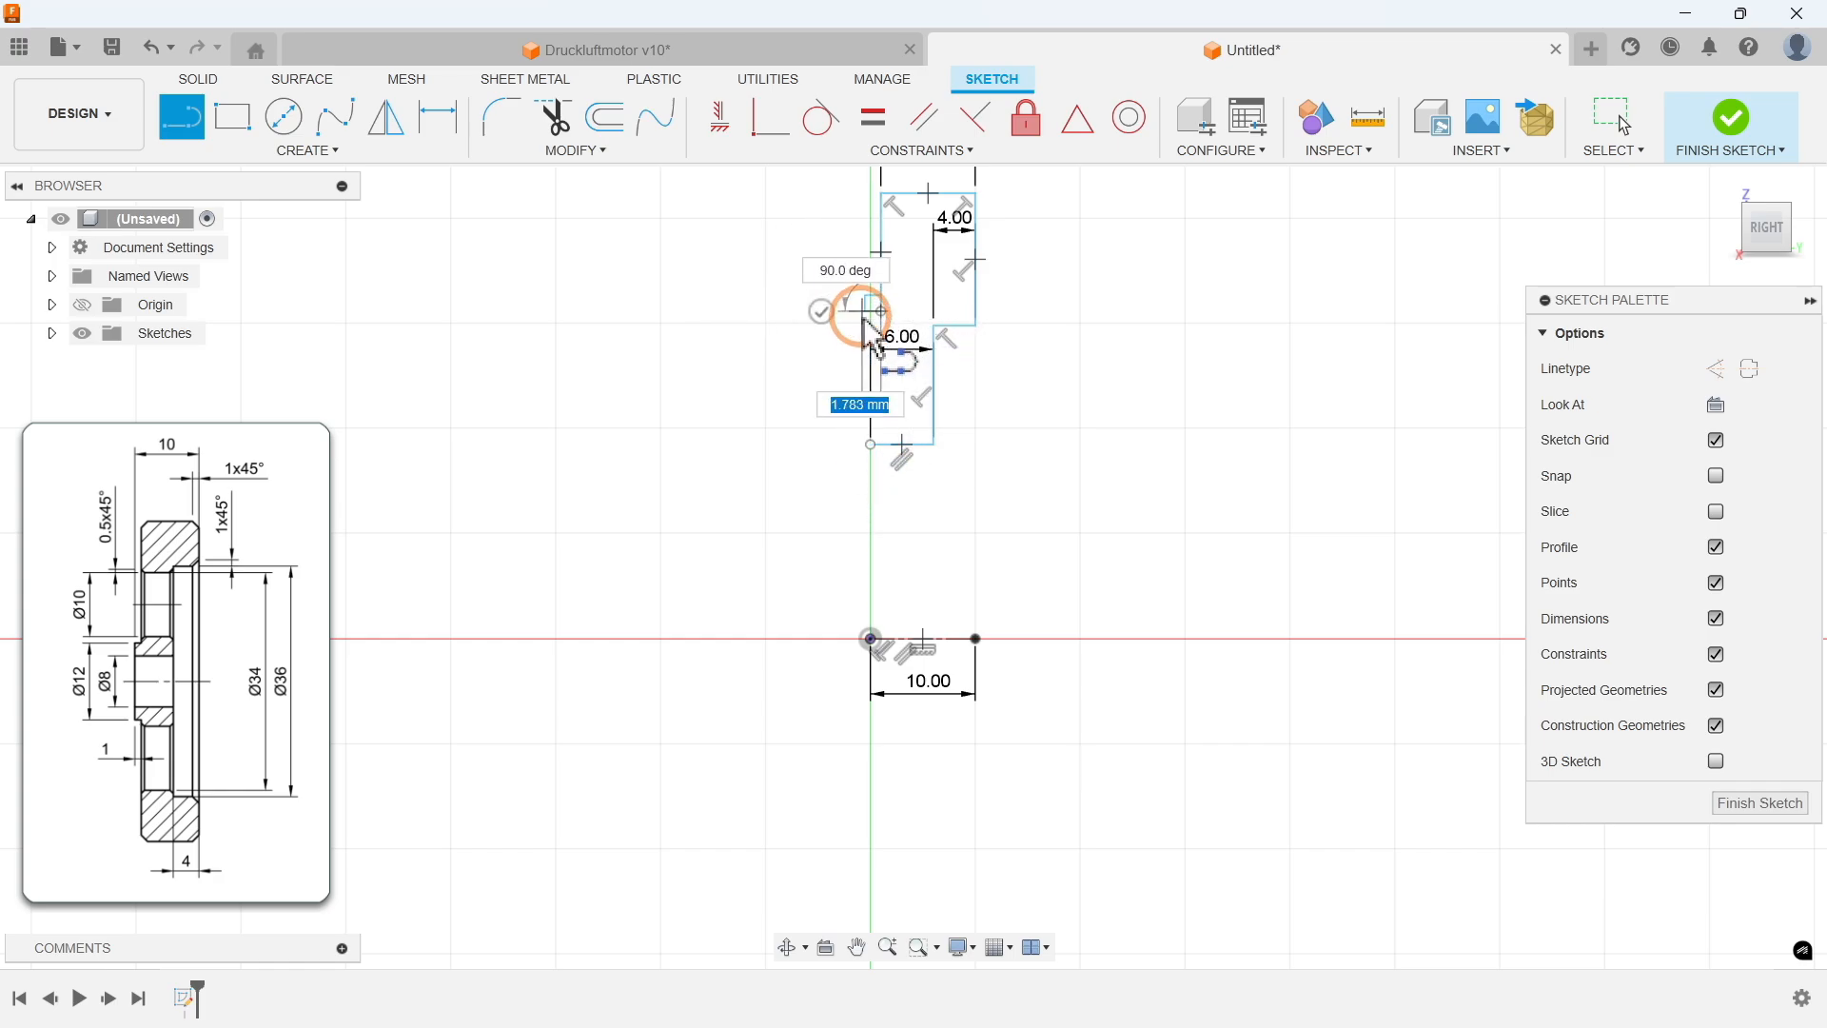
{"action": "left_click", "coordinate": [870, 312]}
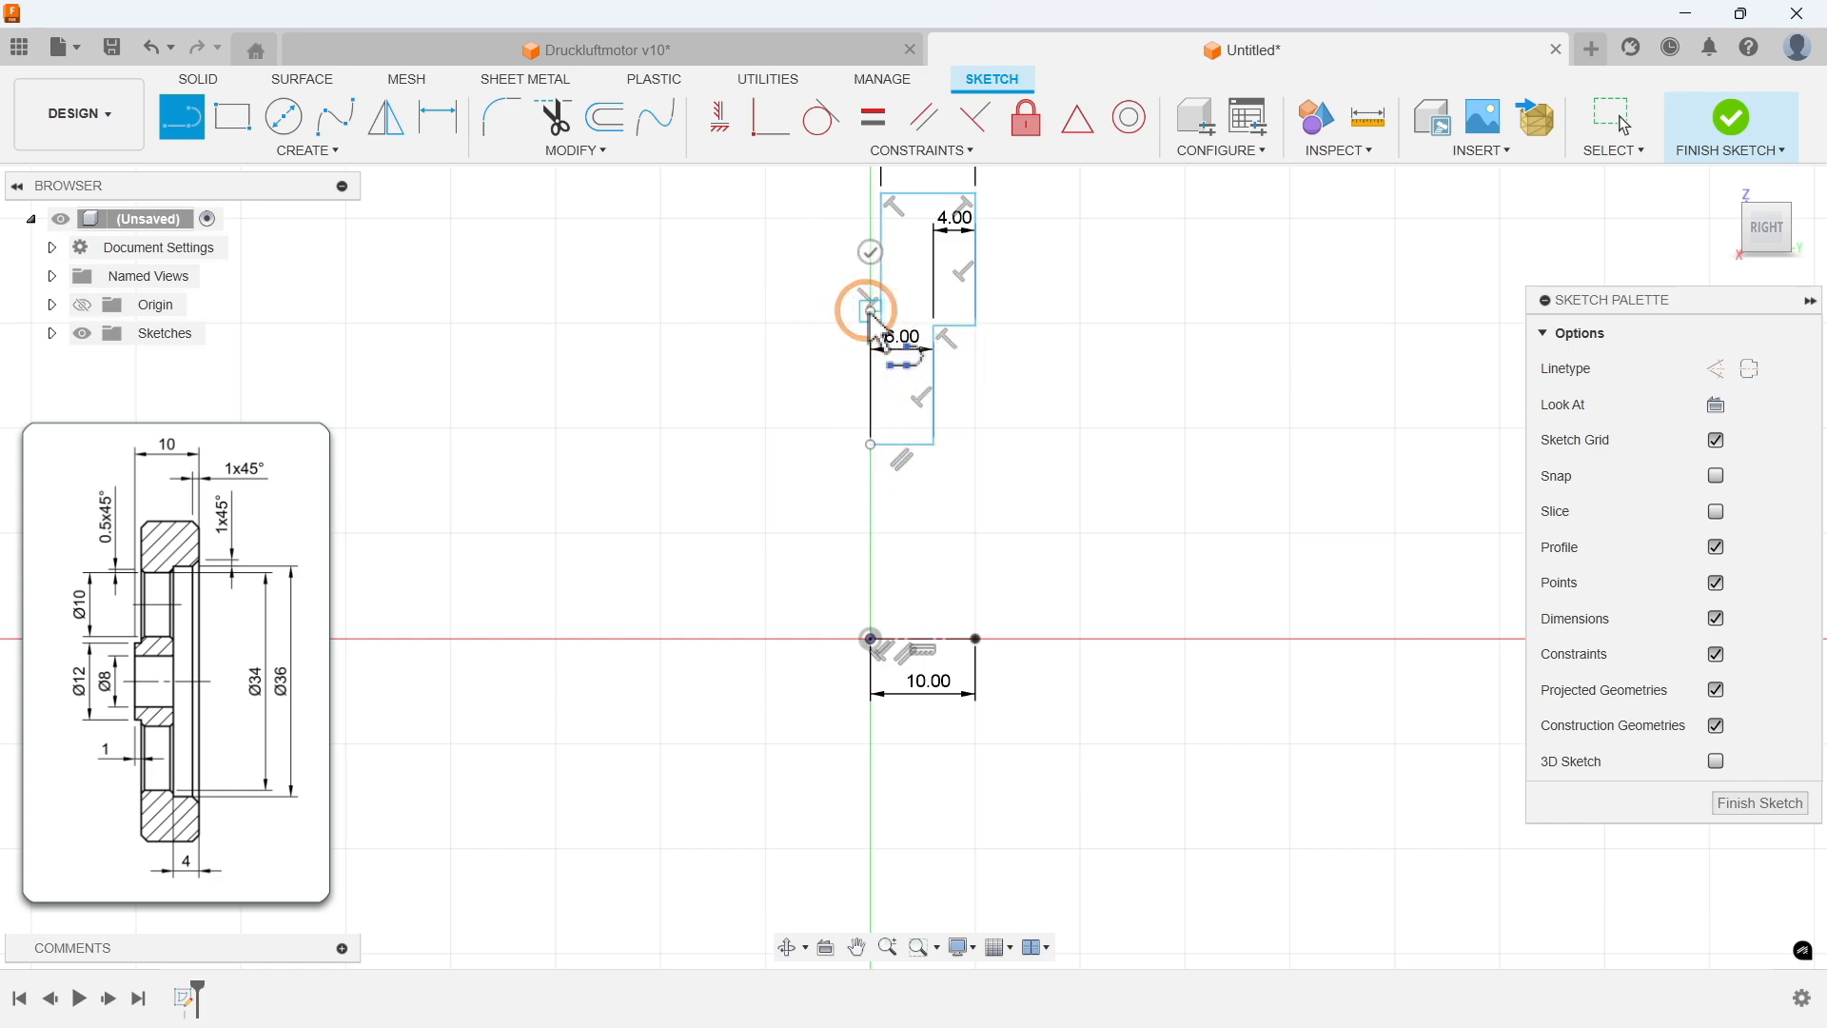
{"action": "left_click", "coordinate": [871, 442]}
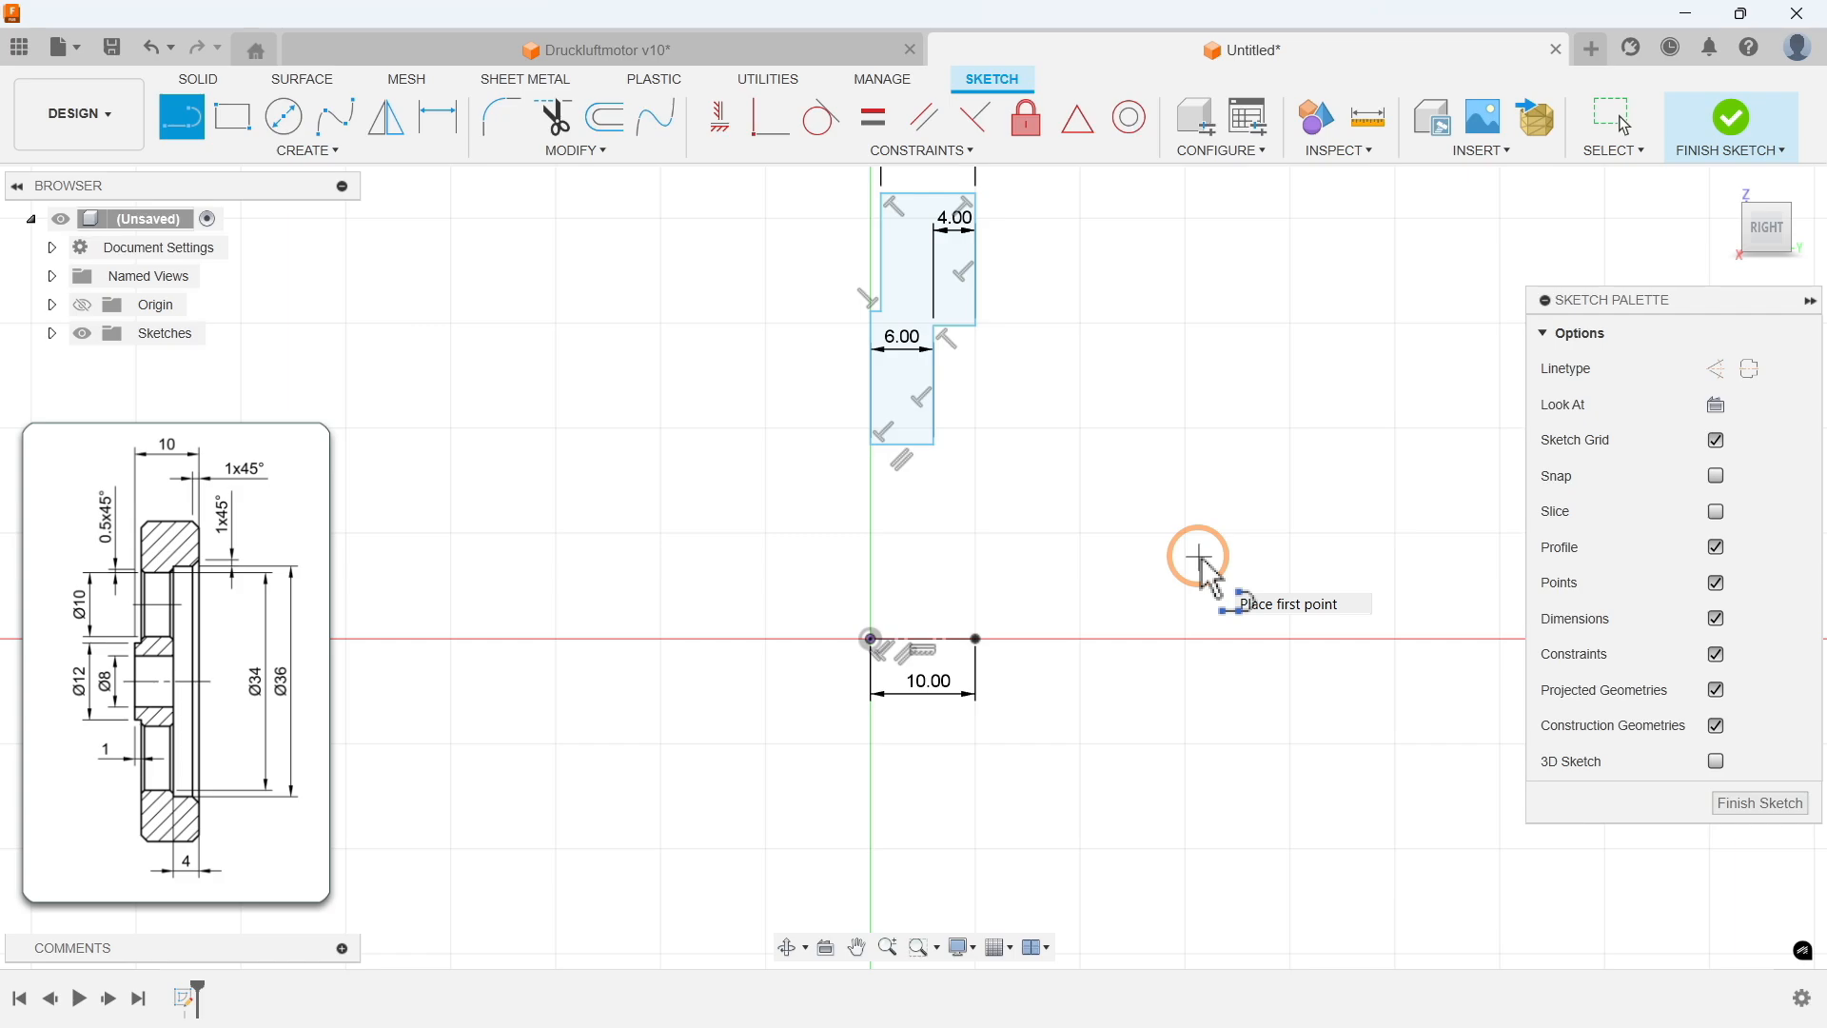
Step: Dimension the profile's lowest edge from the centerline as an 8 mm diameter
{"action": "key", "text": "d"}
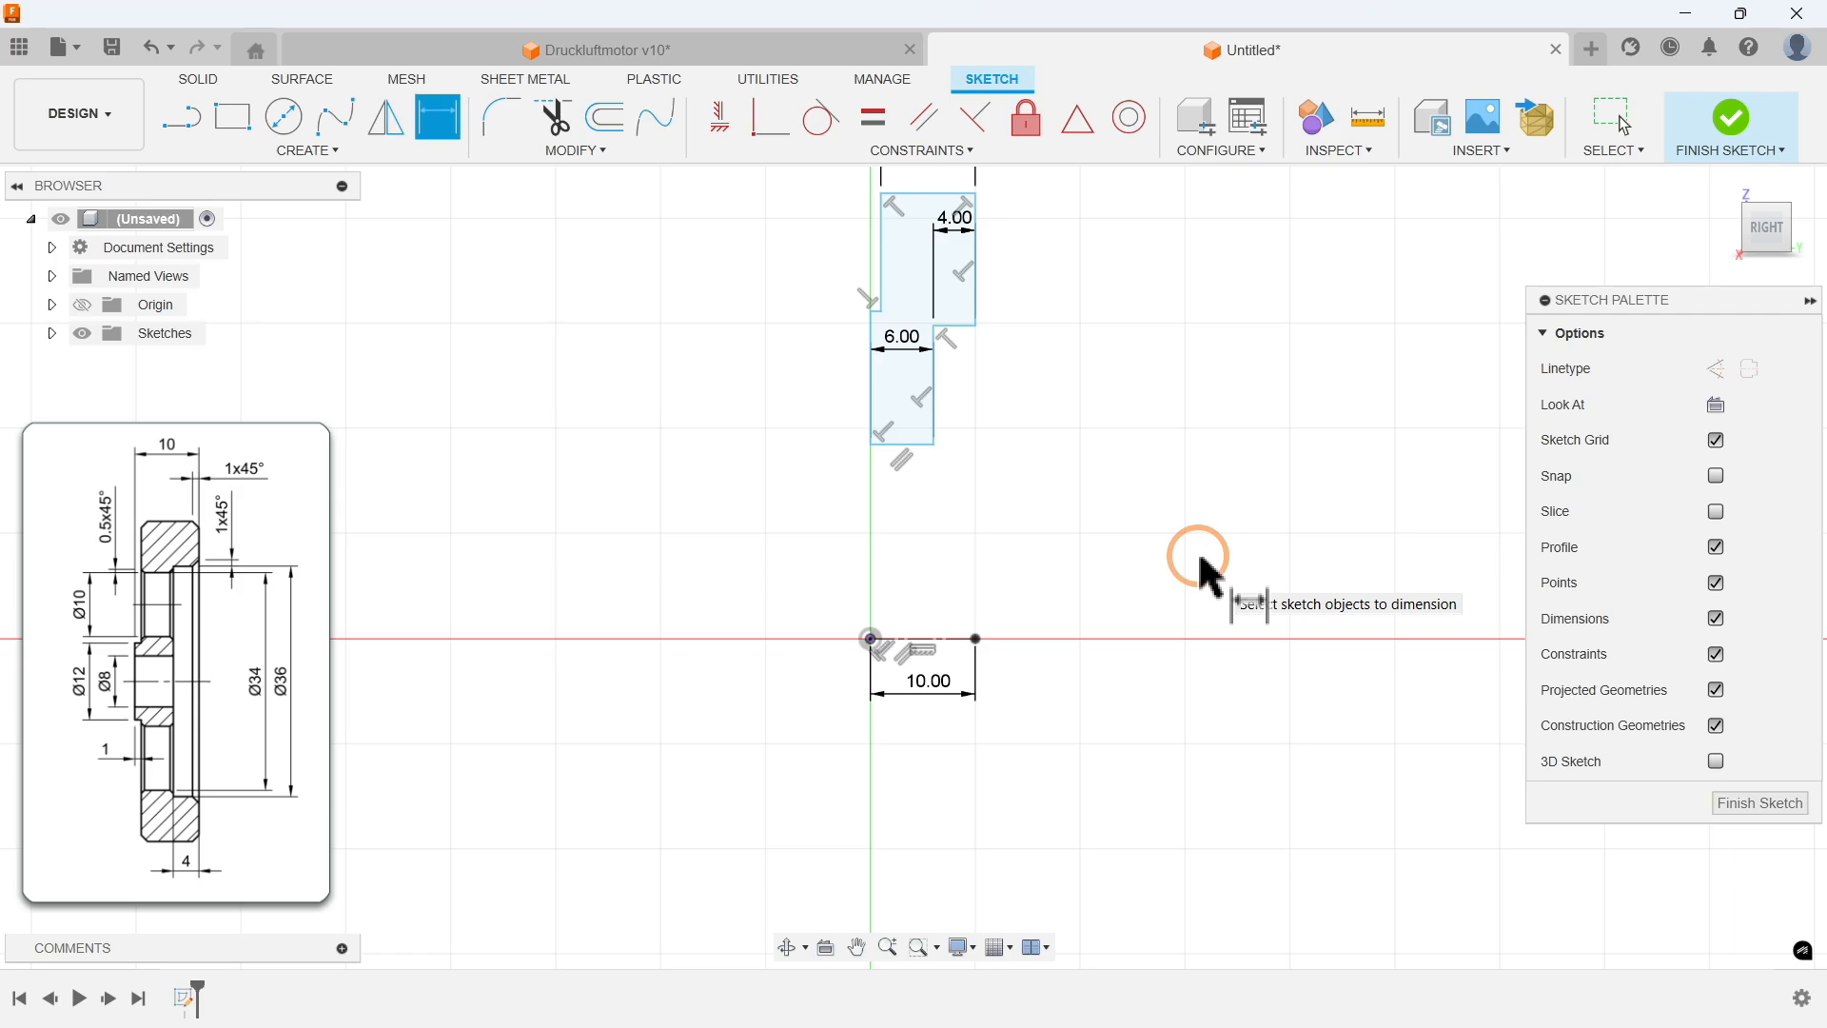
{"action": "left_click", "coordinate": [905, 639]}
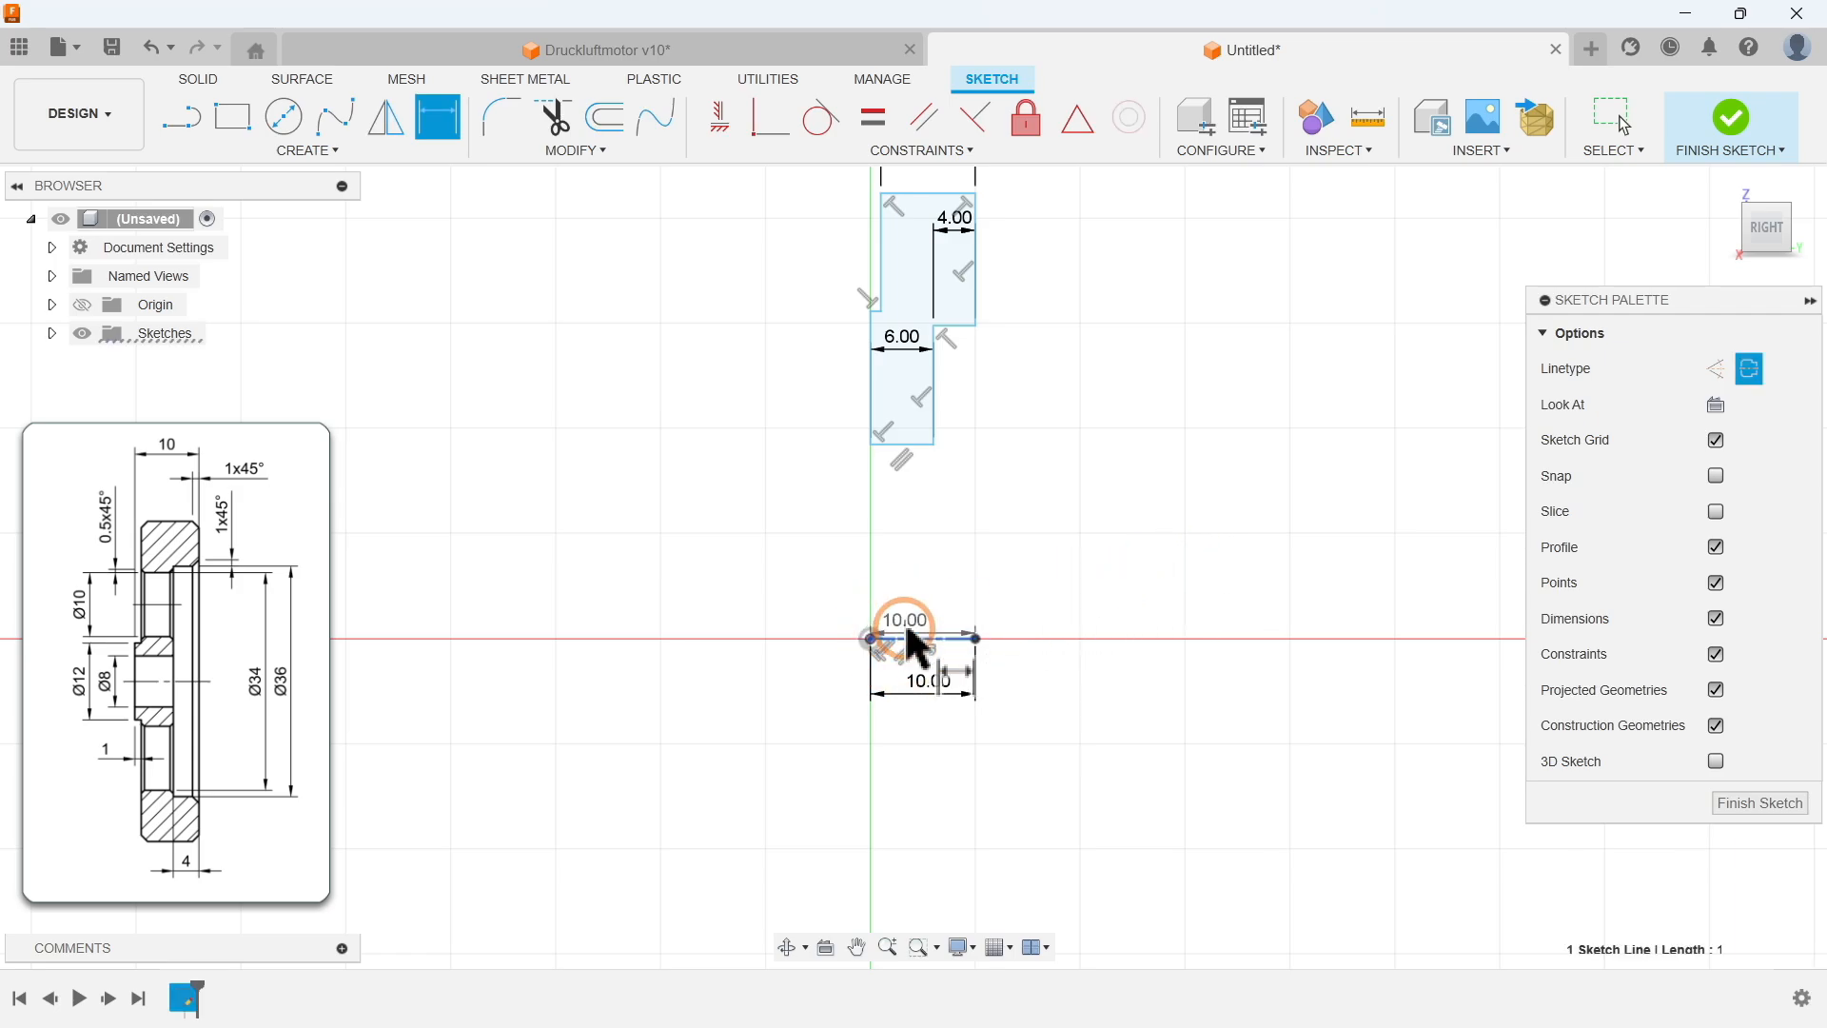
{"action": "left_click", "coordinate": [904, 445]}
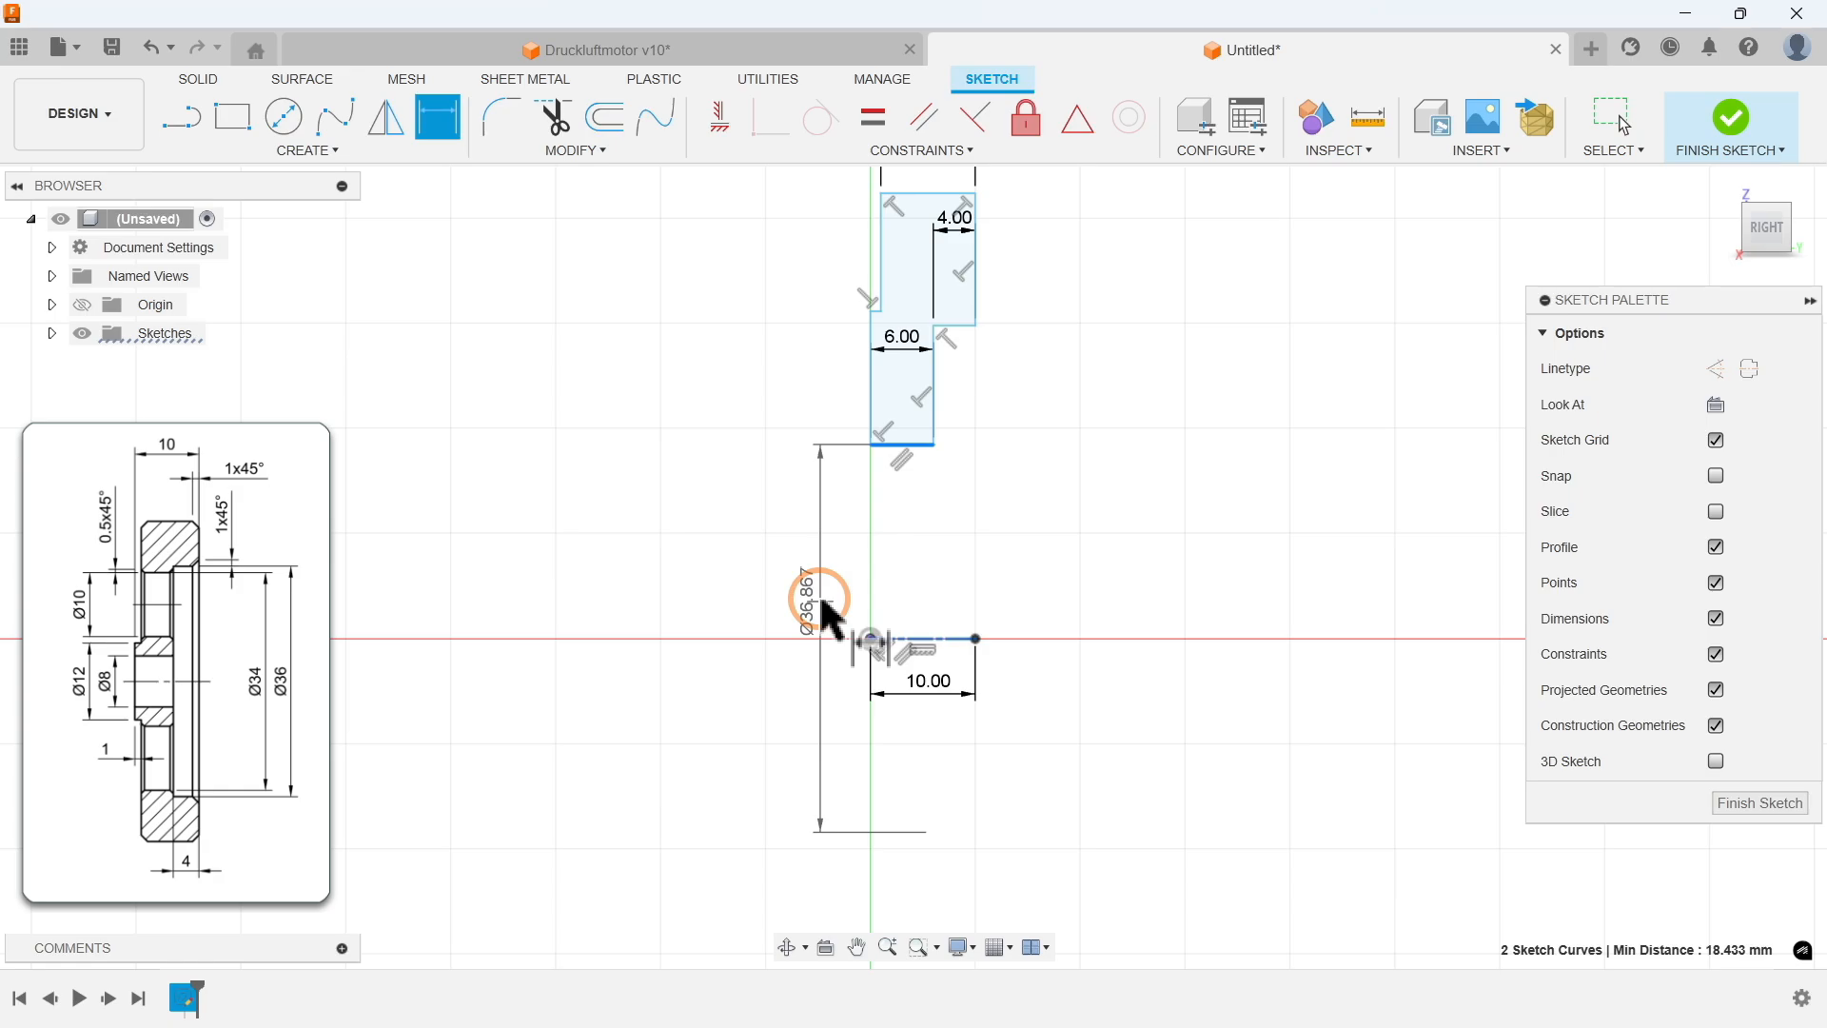
{"action": "left_click", "coordinate": [820, 611]}
{"action": "type", "text": "8"}
{"action": "key", "text": "Return"}
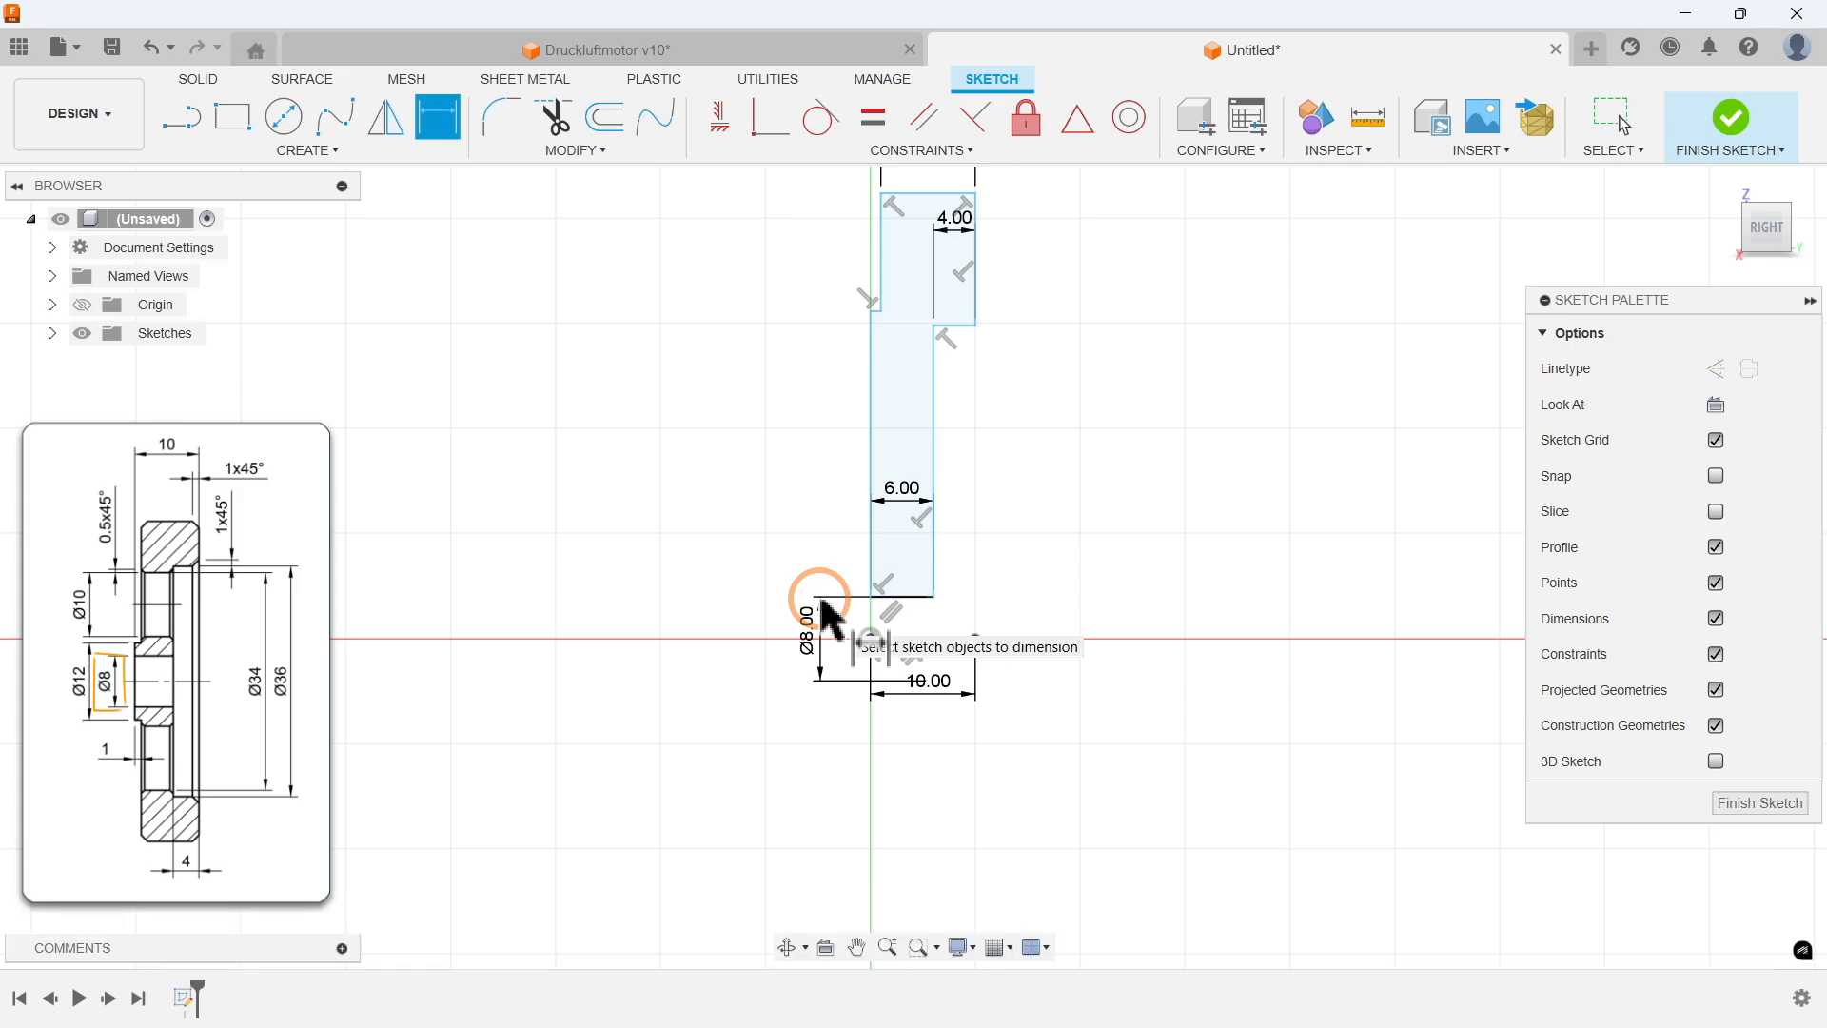
Step: Dimension the 4 mm step edge from the centerline as a 36 mm diameter
{"action": "left_click", "coordinate": [953, 326]}
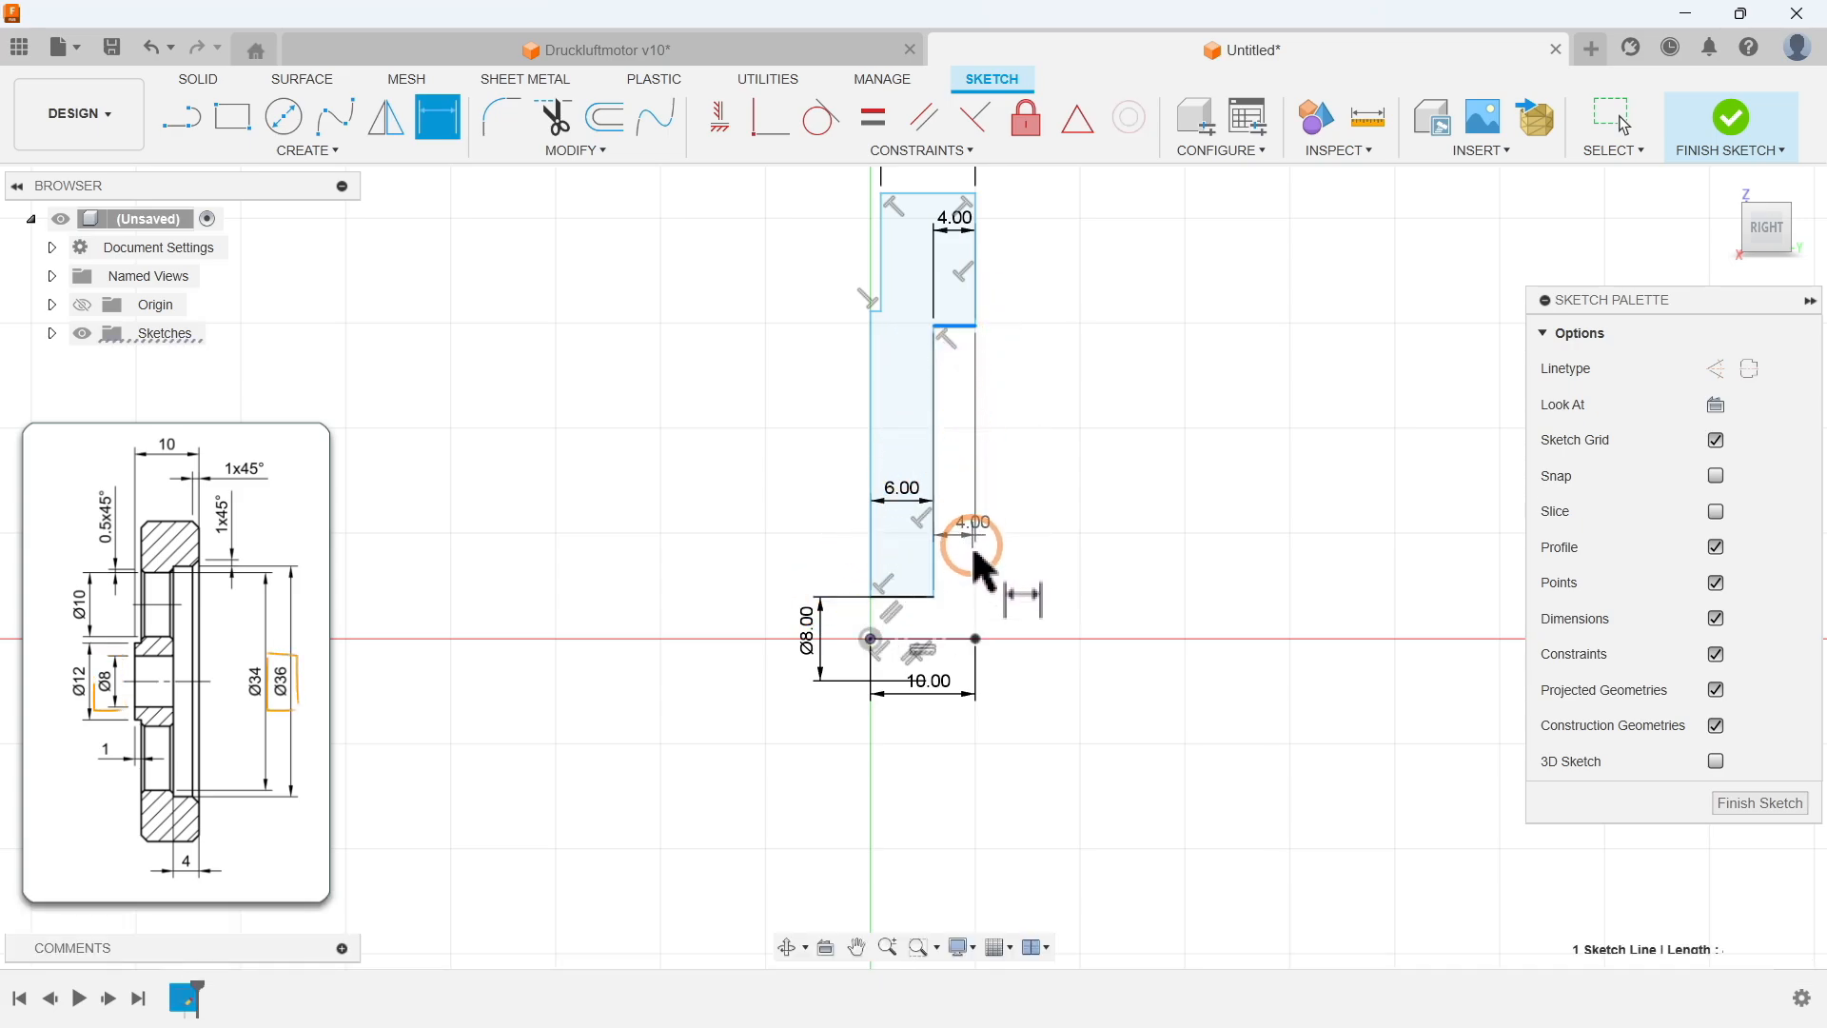
{"action": "left_click", "coordinate": [944, 638]}
{"action": "left_click", "coordinate": [1044, 617]}
{"action": "type", "text": "36"}
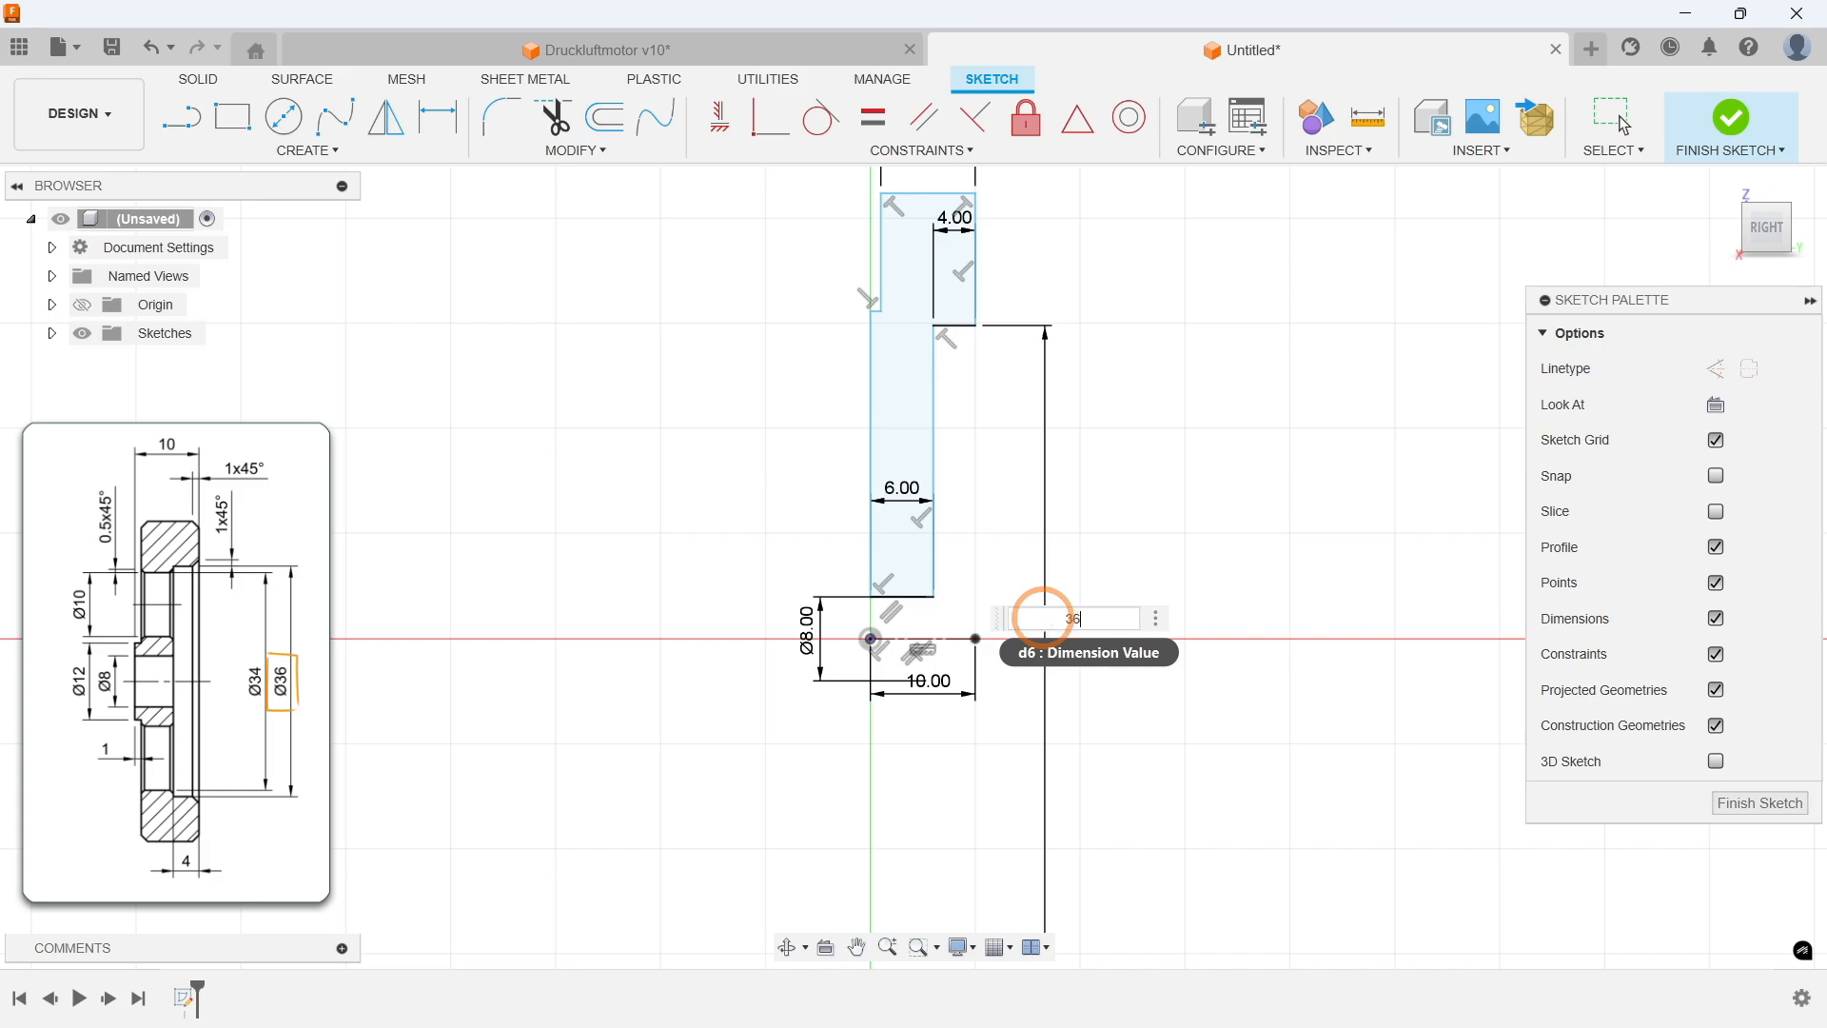
{"action": "key", "text": "Return"}
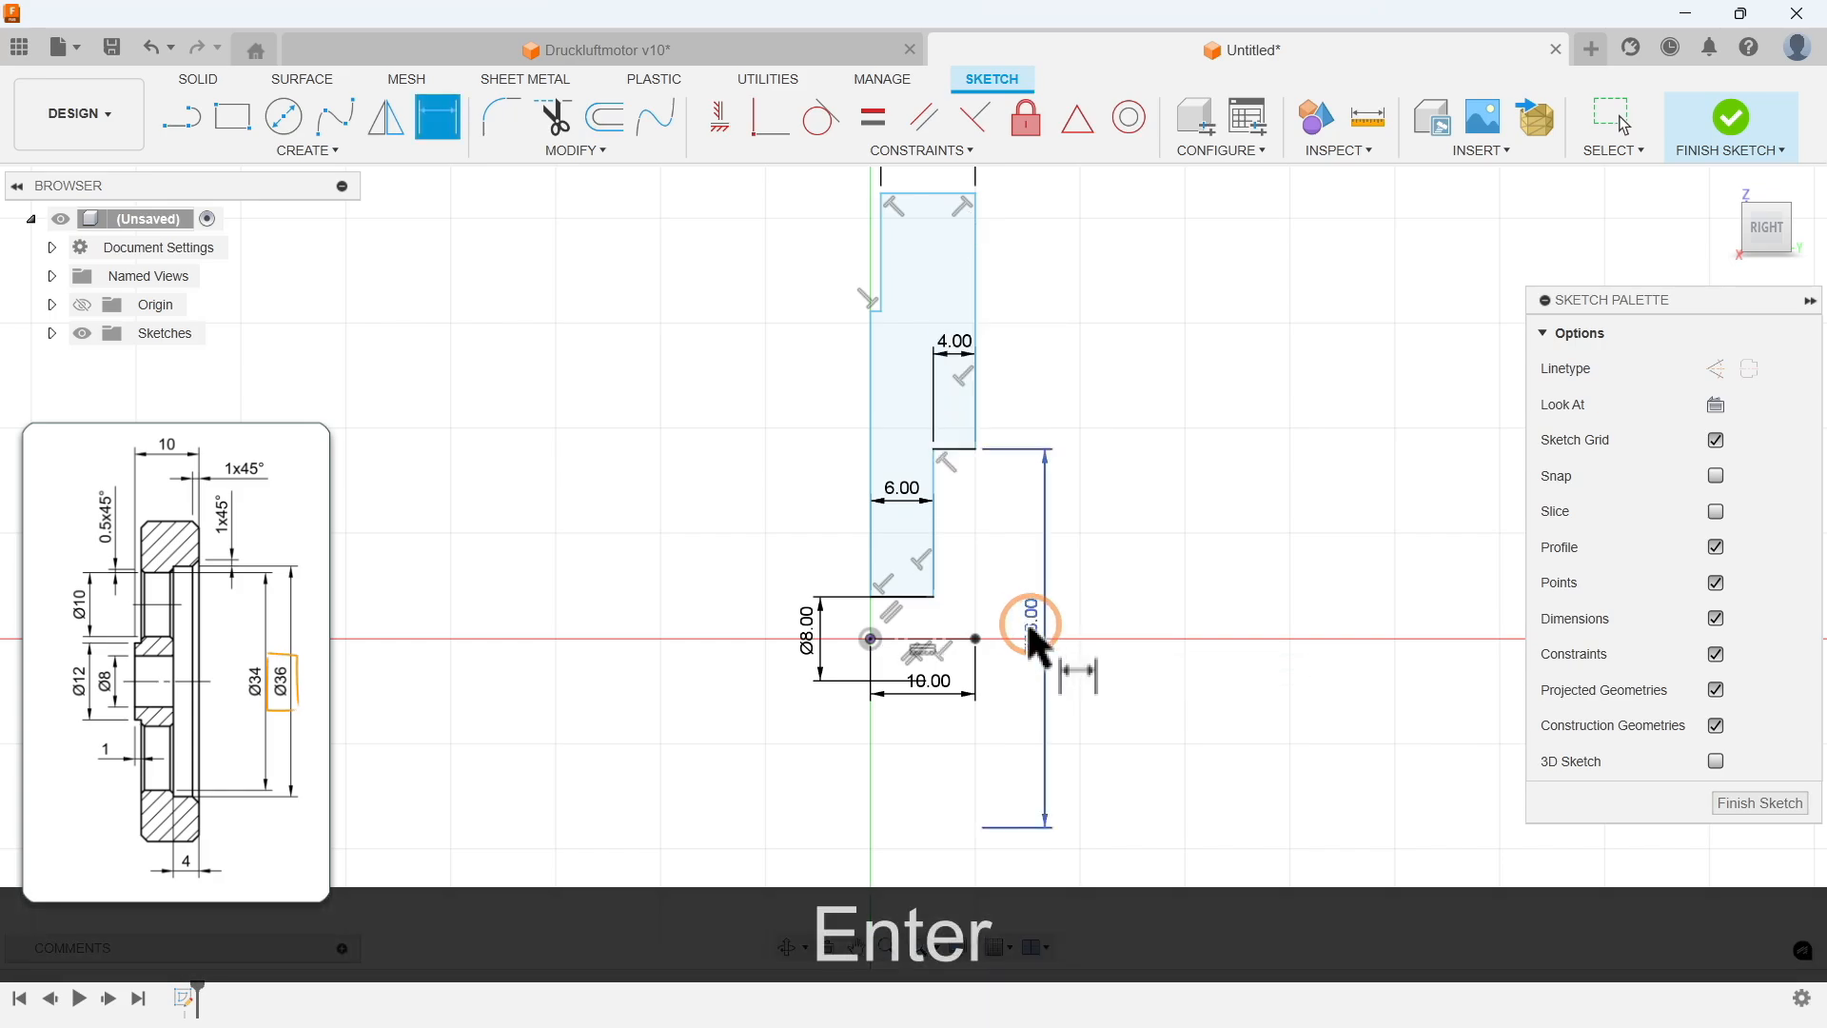
Step: Dimension the 9 mm top edge from the centerline as a 50 mm diameter and leave the dimension tool
{"action": "left_click", "coordinate": [944, 640]}
{"action": "left_click", "coordinate": [938, 194]}
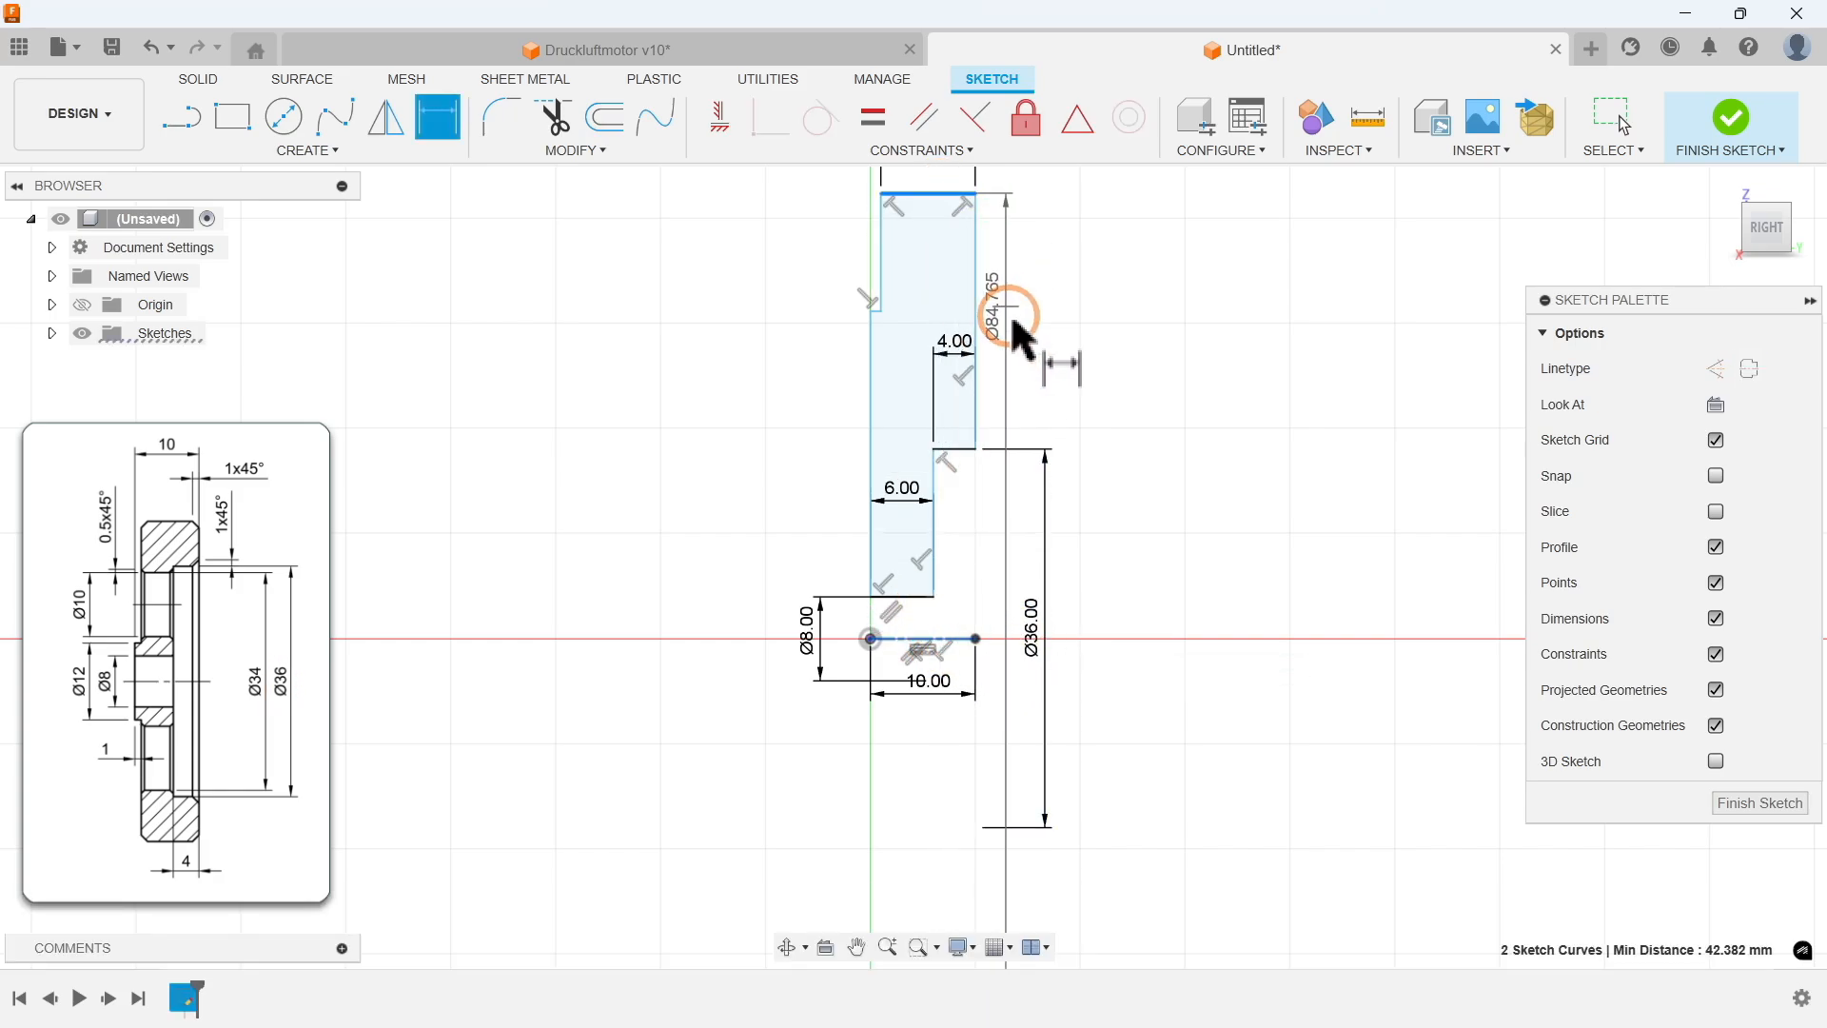
{"action": "left_click", "coordinate": [1145, 654]}
{"action": "type", "text": "50"}
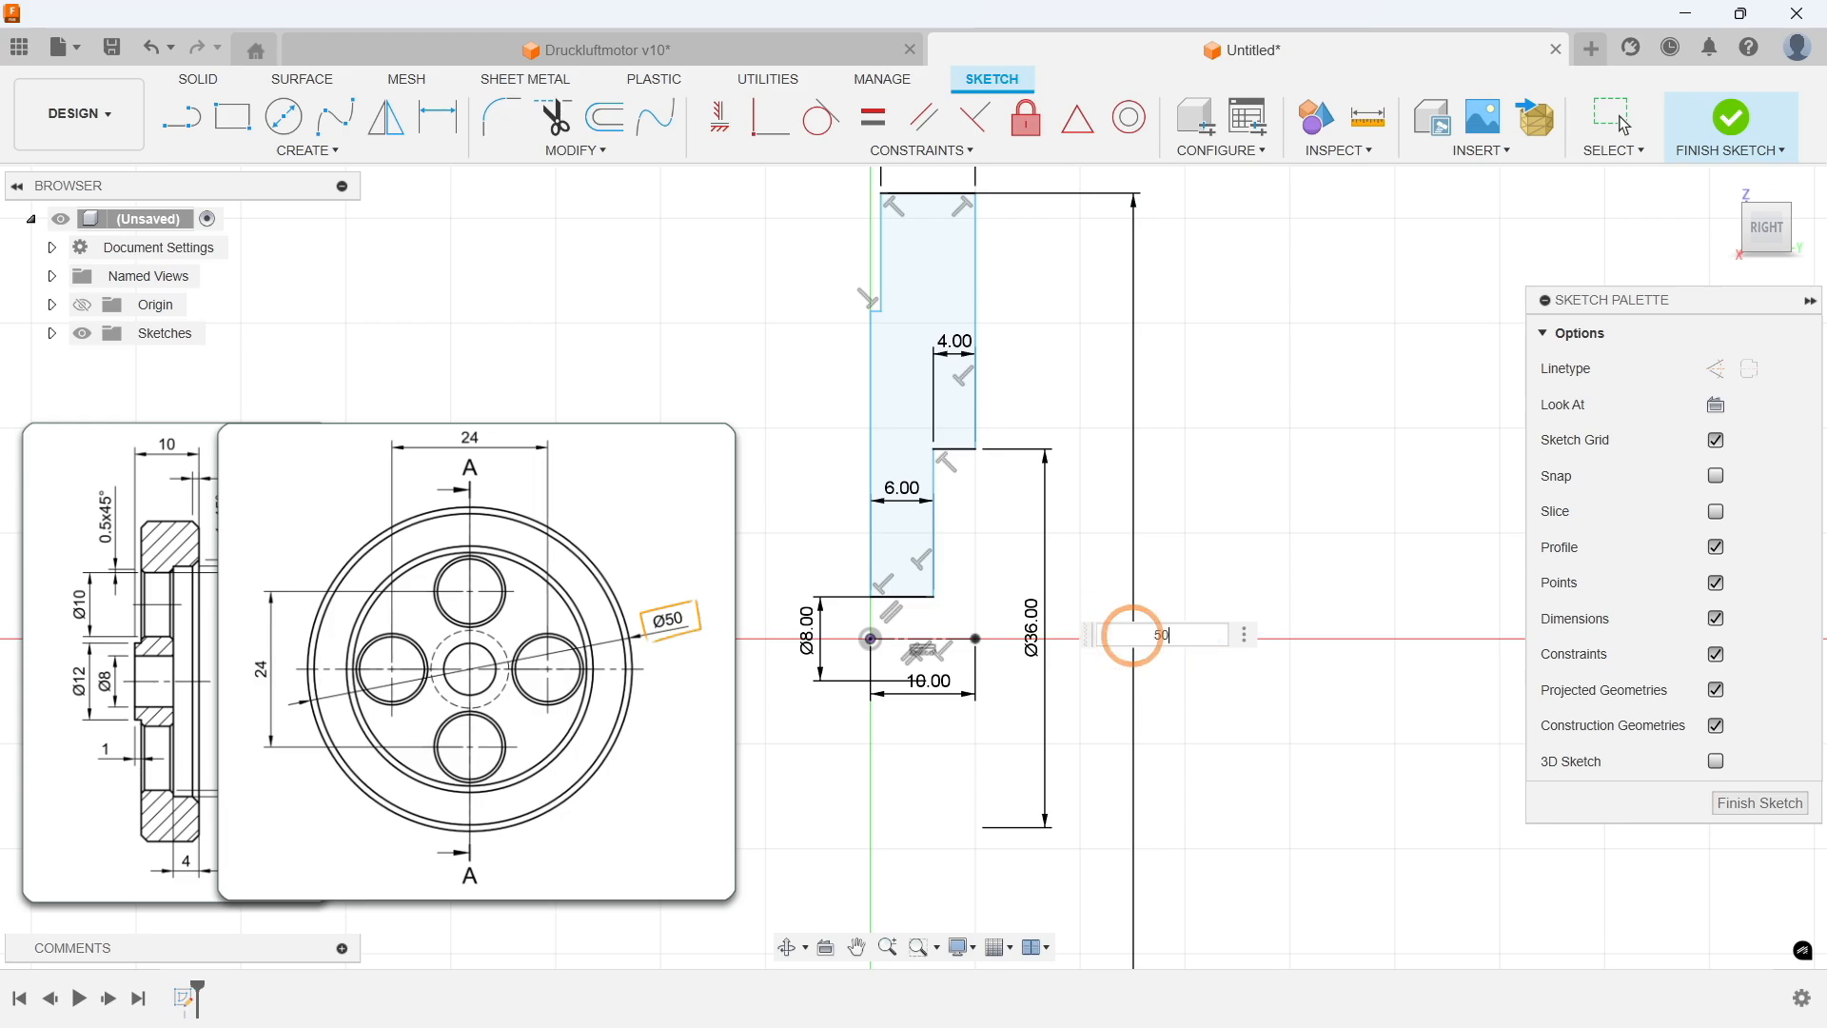
{"action": "key", "text": "Return"}
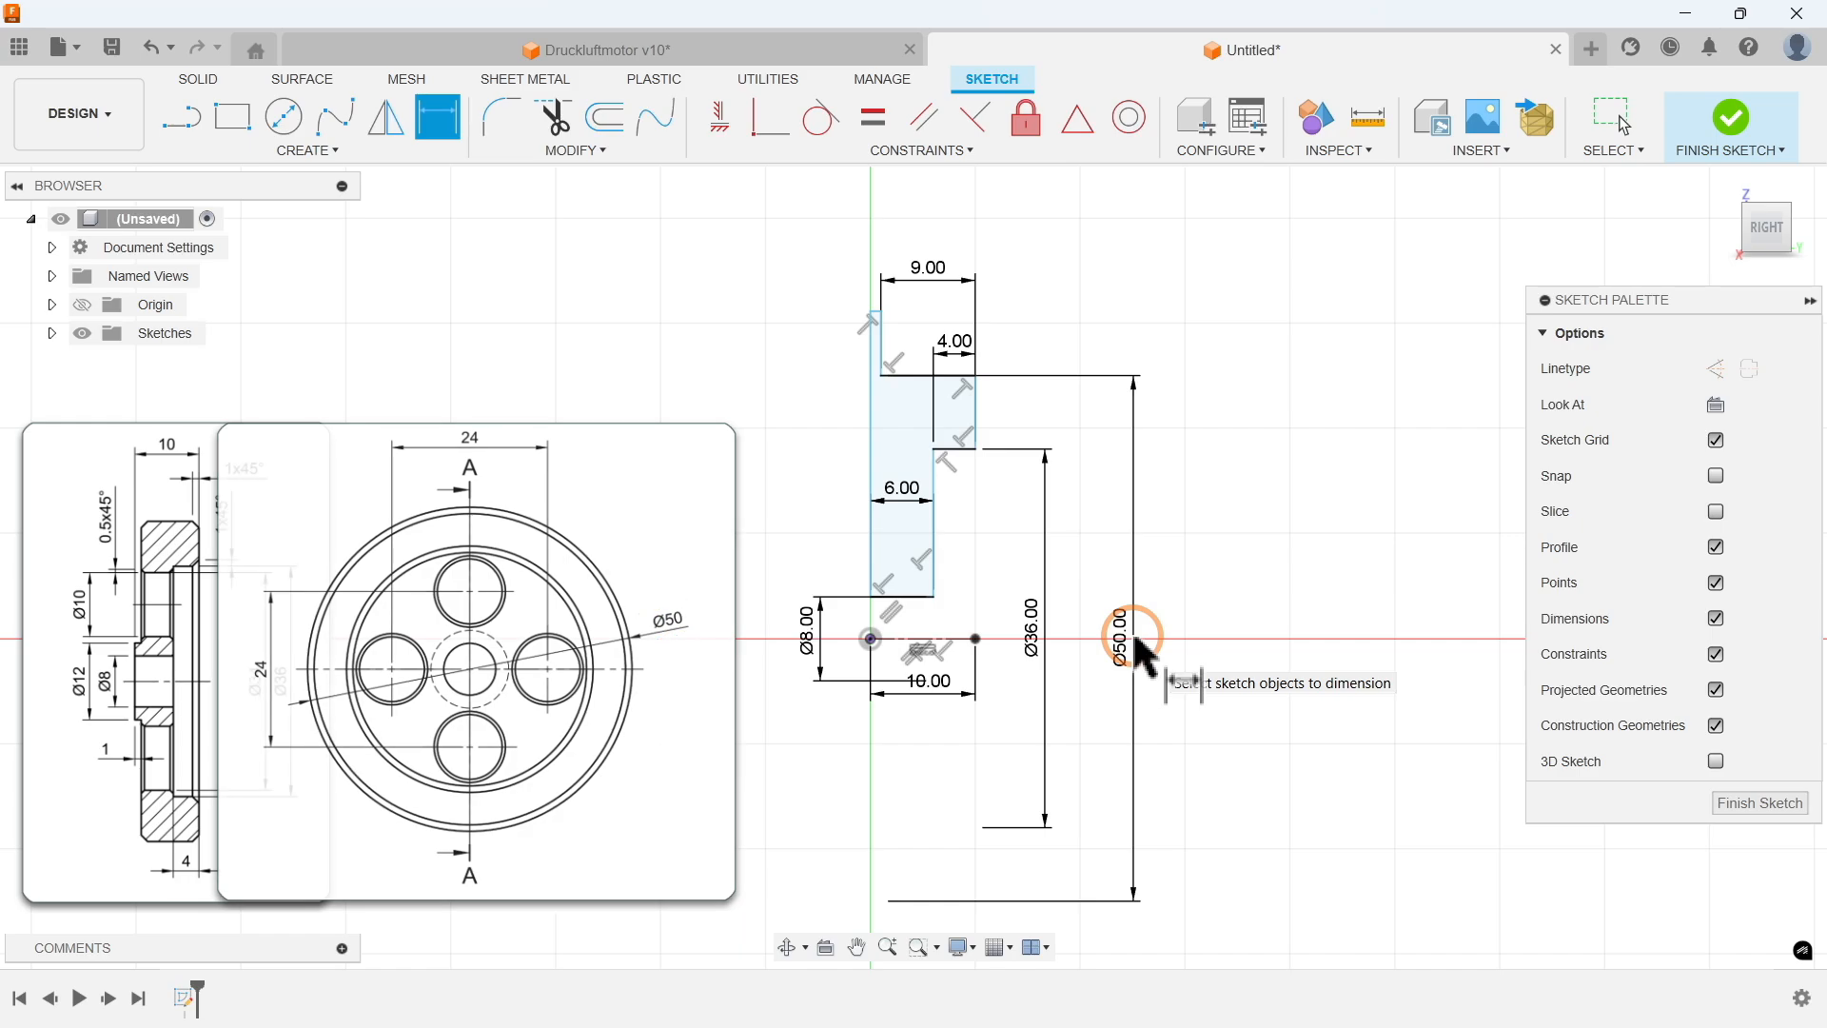
{"action": "key", "text": "Escape"}
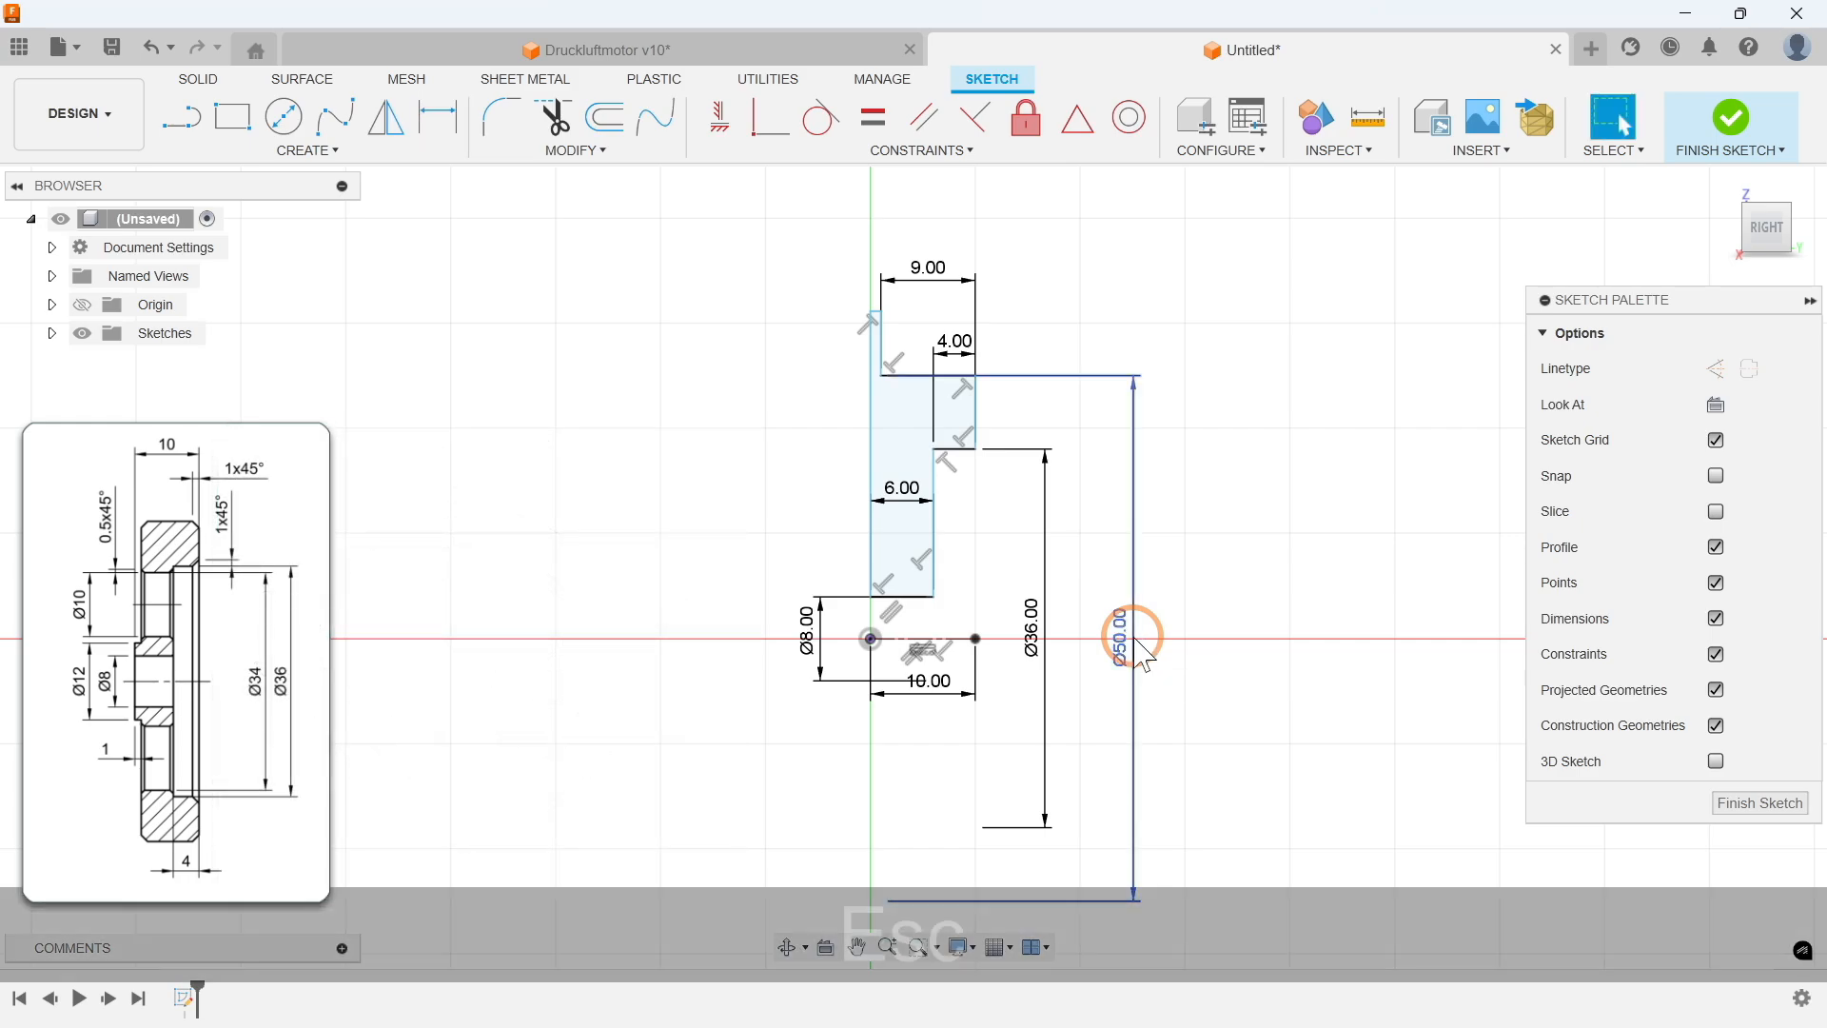
{"action": "scroll", "coordinate": [894, 376], "scroll_direction": "up", "scroll_amount": 4}
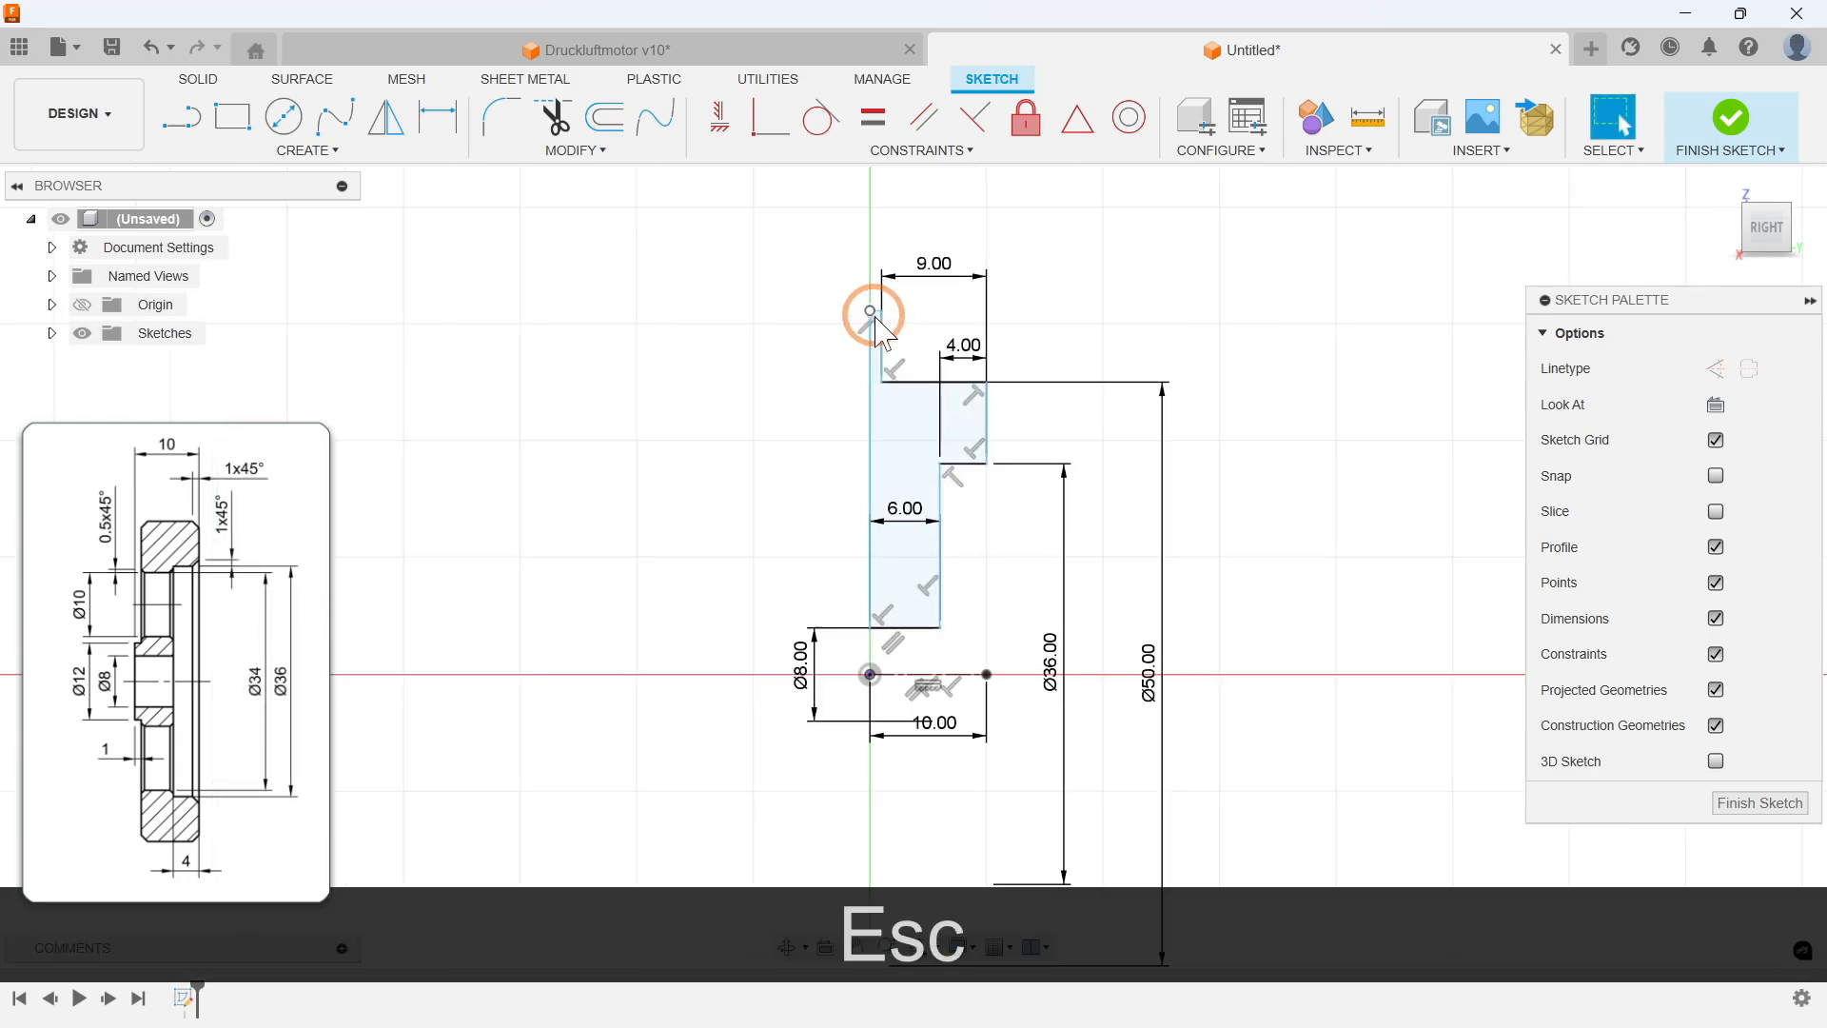
Step: Pull the free end of the profile's short shoulder down and dimension that shoulder from the centerline as a 12 mm diameter
{"action": "left_click_drag", "start_coordinate": [877, 433], "coordinate": [867, 535]}
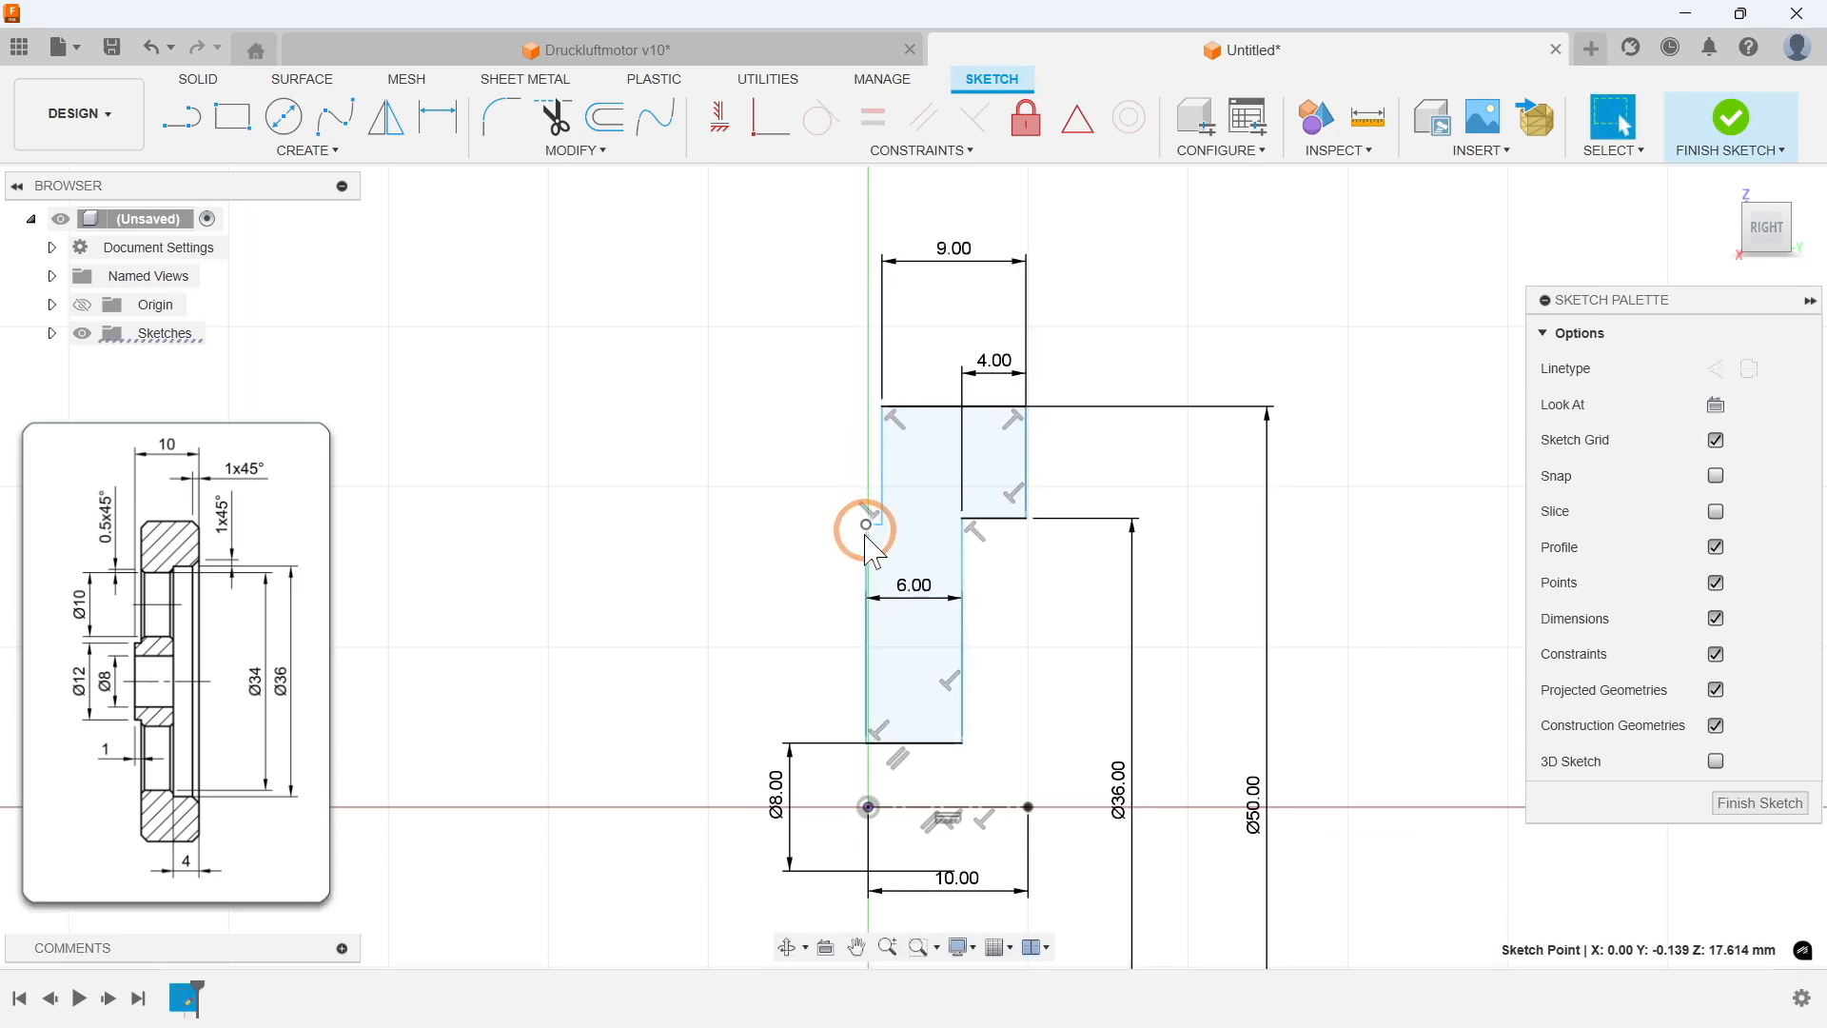
{"action": "left_click", "coordinate": [661, 527]}
{"action": "key", "text": "d"}
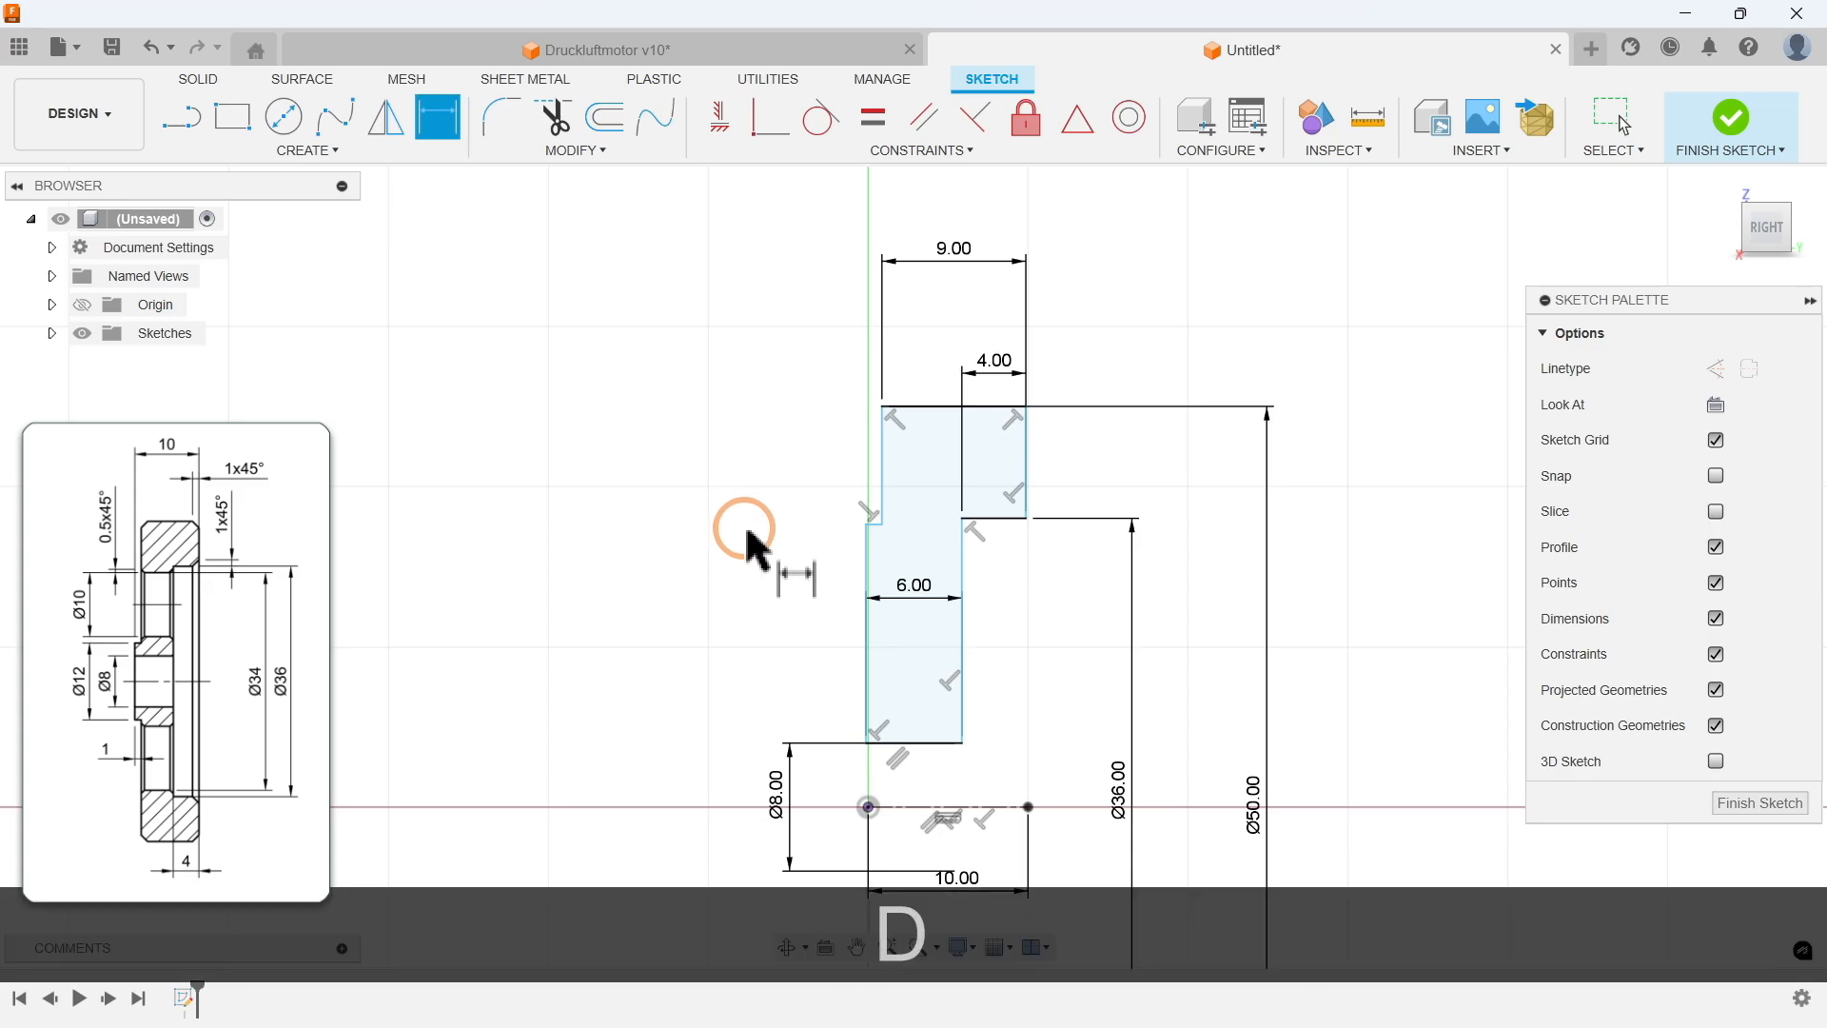
{"action": "scroll", "coordinate": [871, 525], "scroll_direction": "up", "scroll_amount": 4}
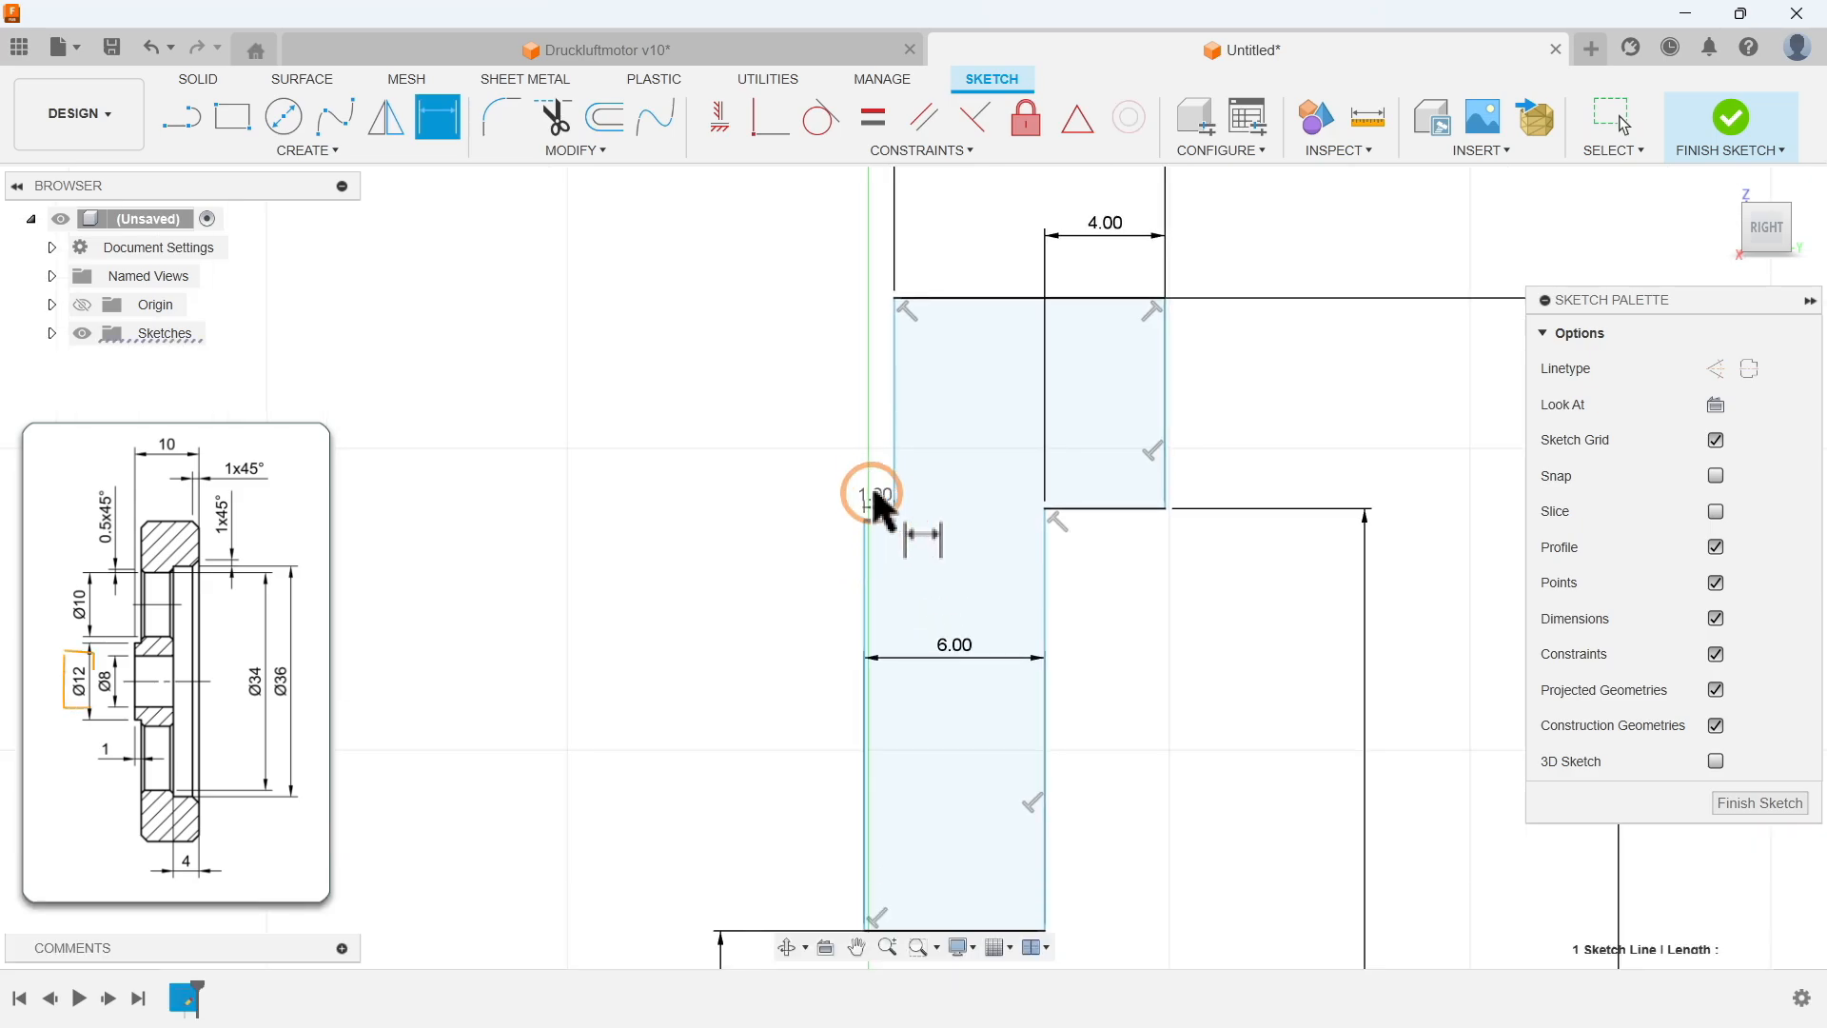
{"action": "scroll", "coordinate": [871, 447], "scroll_direction": "down", "scroll_amount": 3}
{"action": "left_click", "coordinate": [902, 786]}
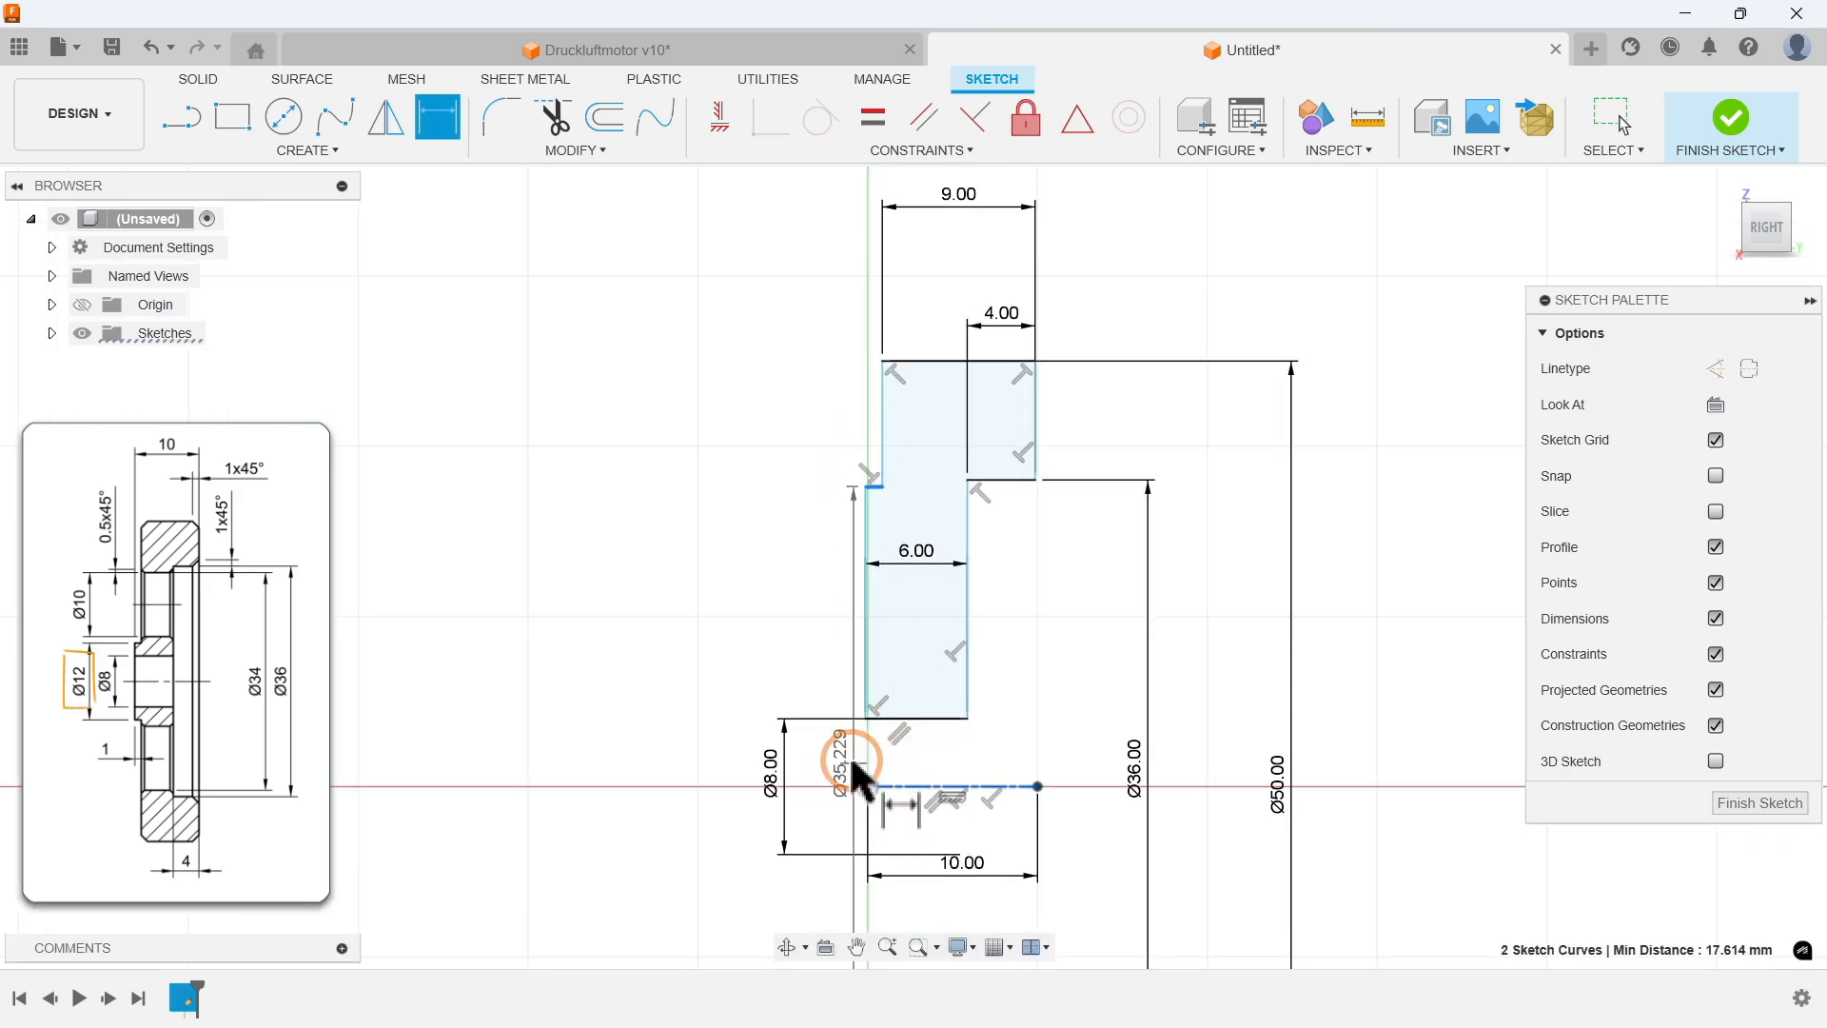
{"action": "left_click", "coordinate": [606, 752]}
{"action": "type", "text": "12"}
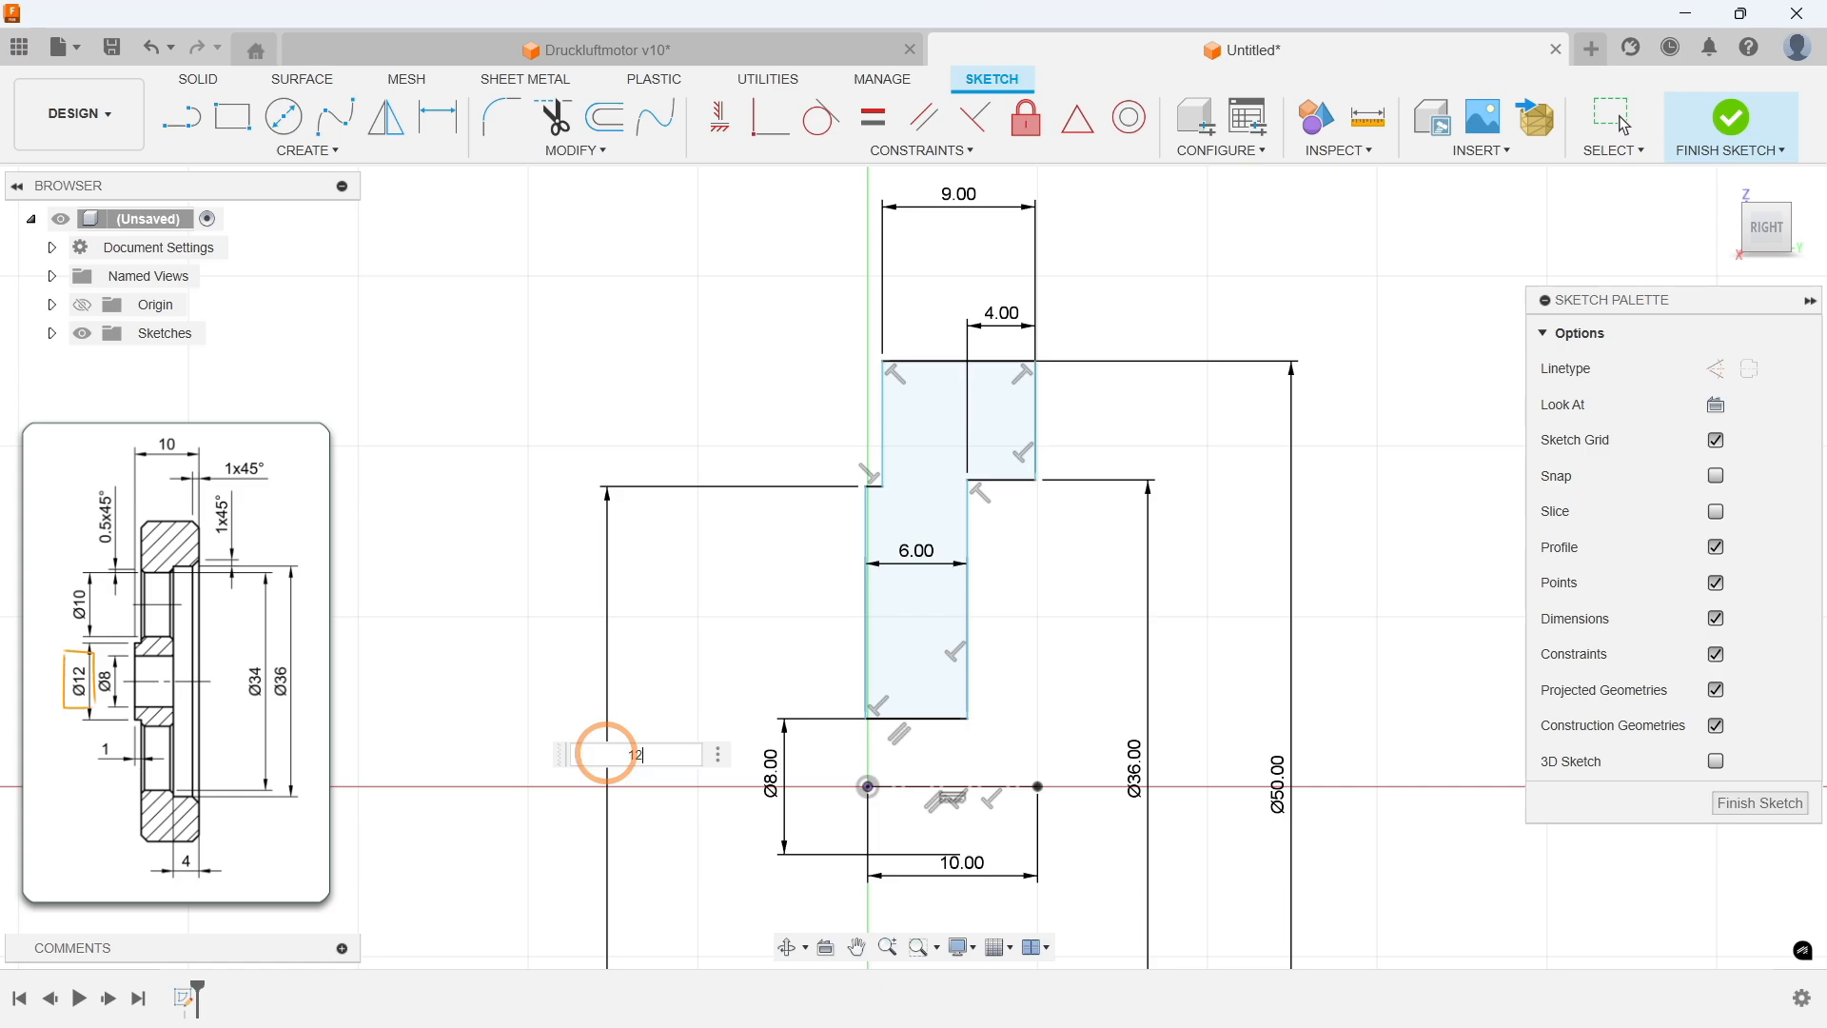
{"action": "key", "text": "Return"}
{"action": "key", "text": "Escape"}
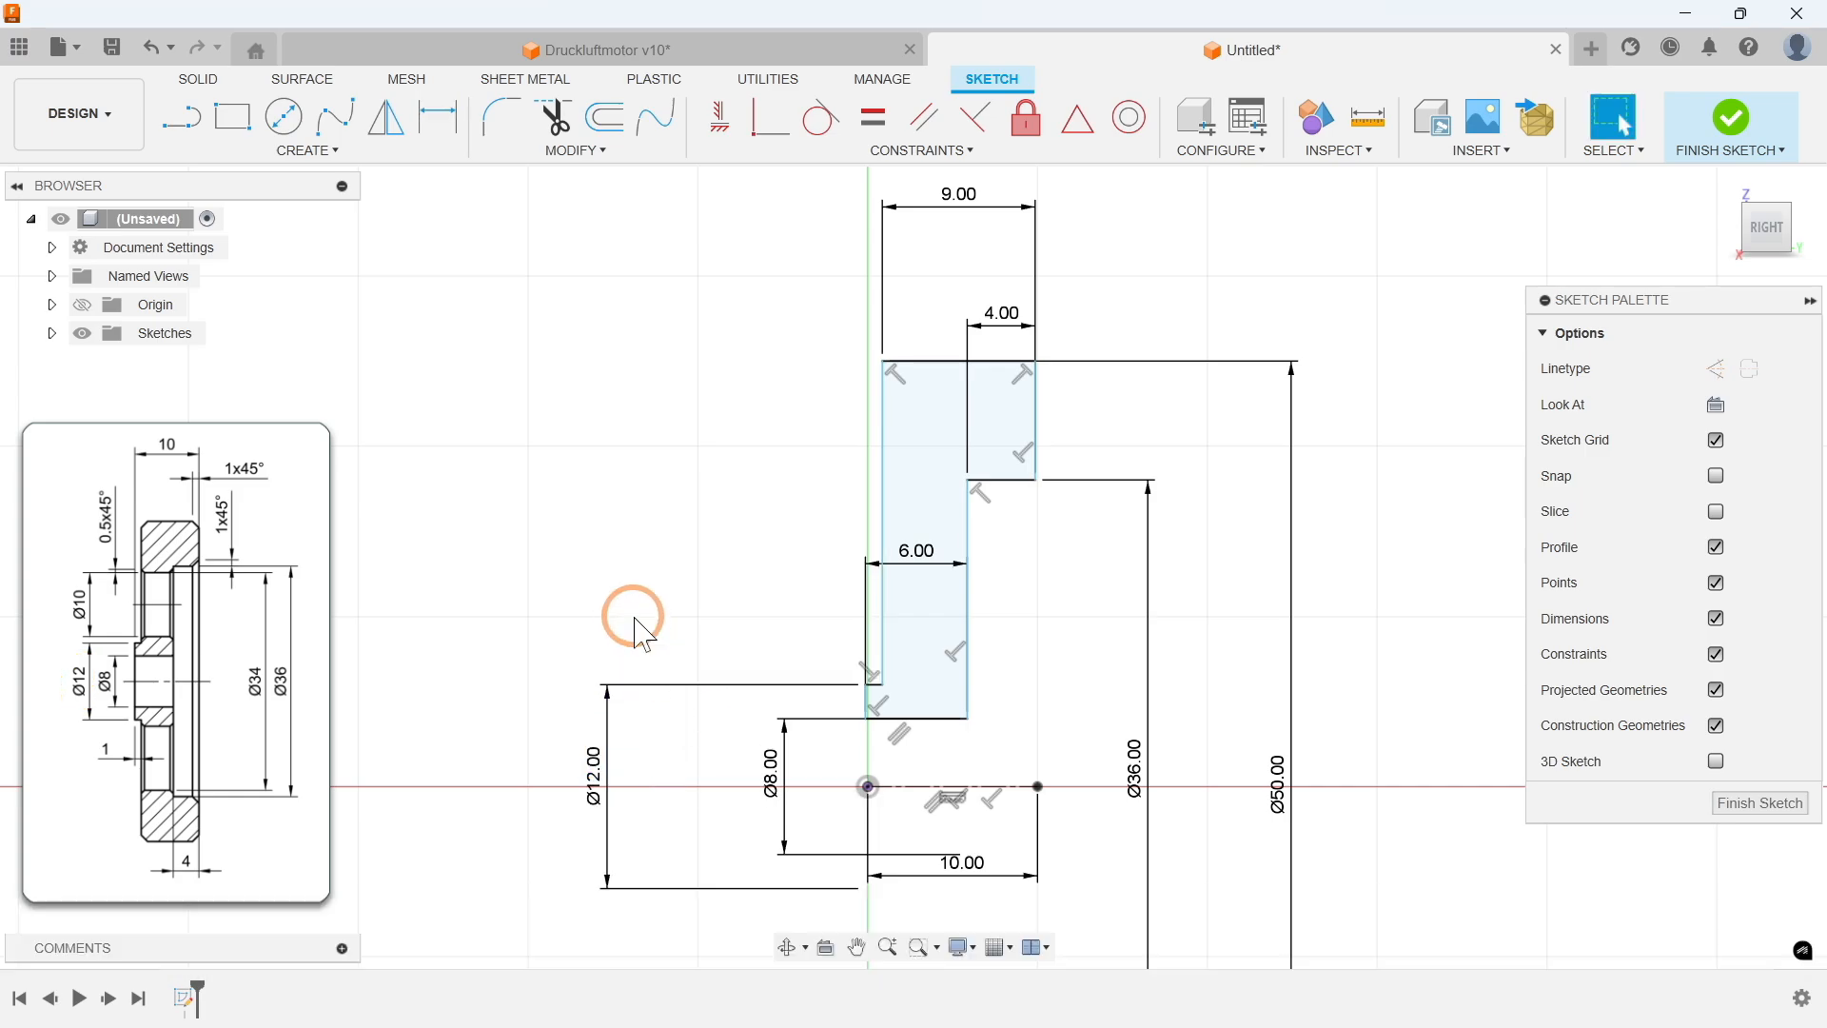
Step: Constrain the profile's lower corner at the hub face coincident with the origin's vertical axis, hide the origin again and finish the sketch
{"action": "left_click", "coordinate": [921, 152]}
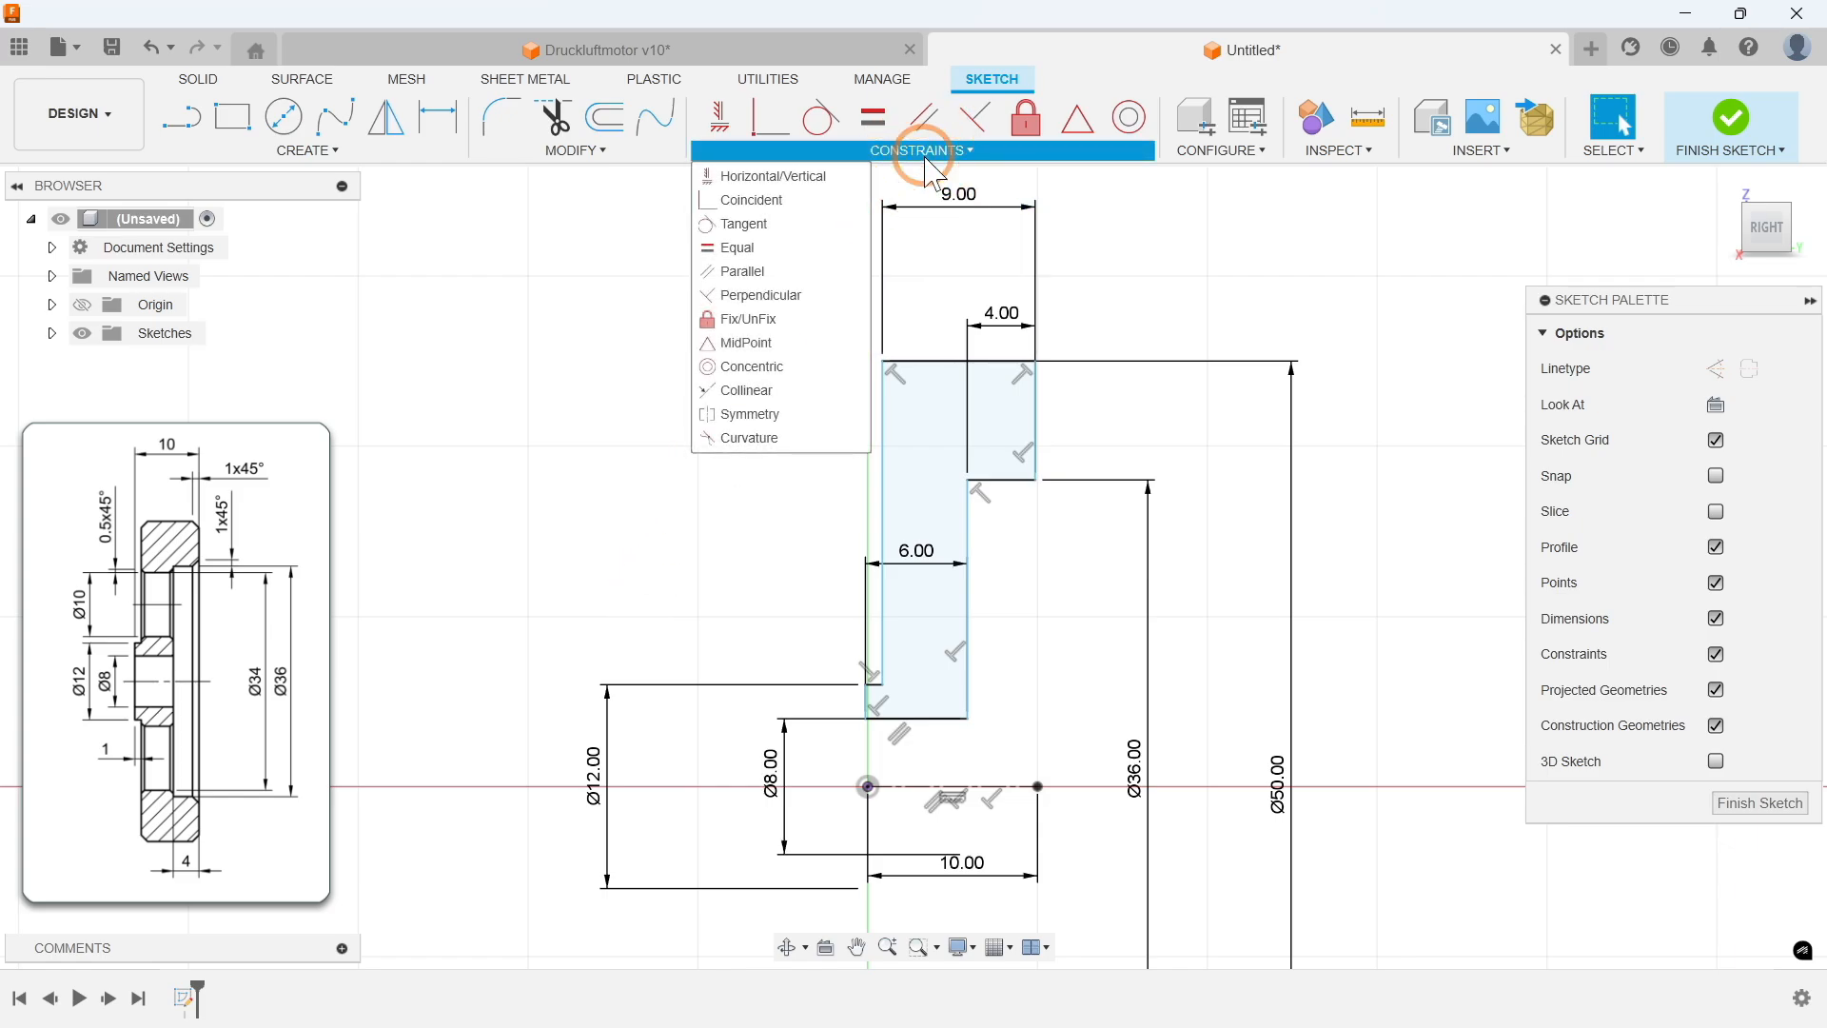
{"action": "left_click", "coordinate": [752, 200]}
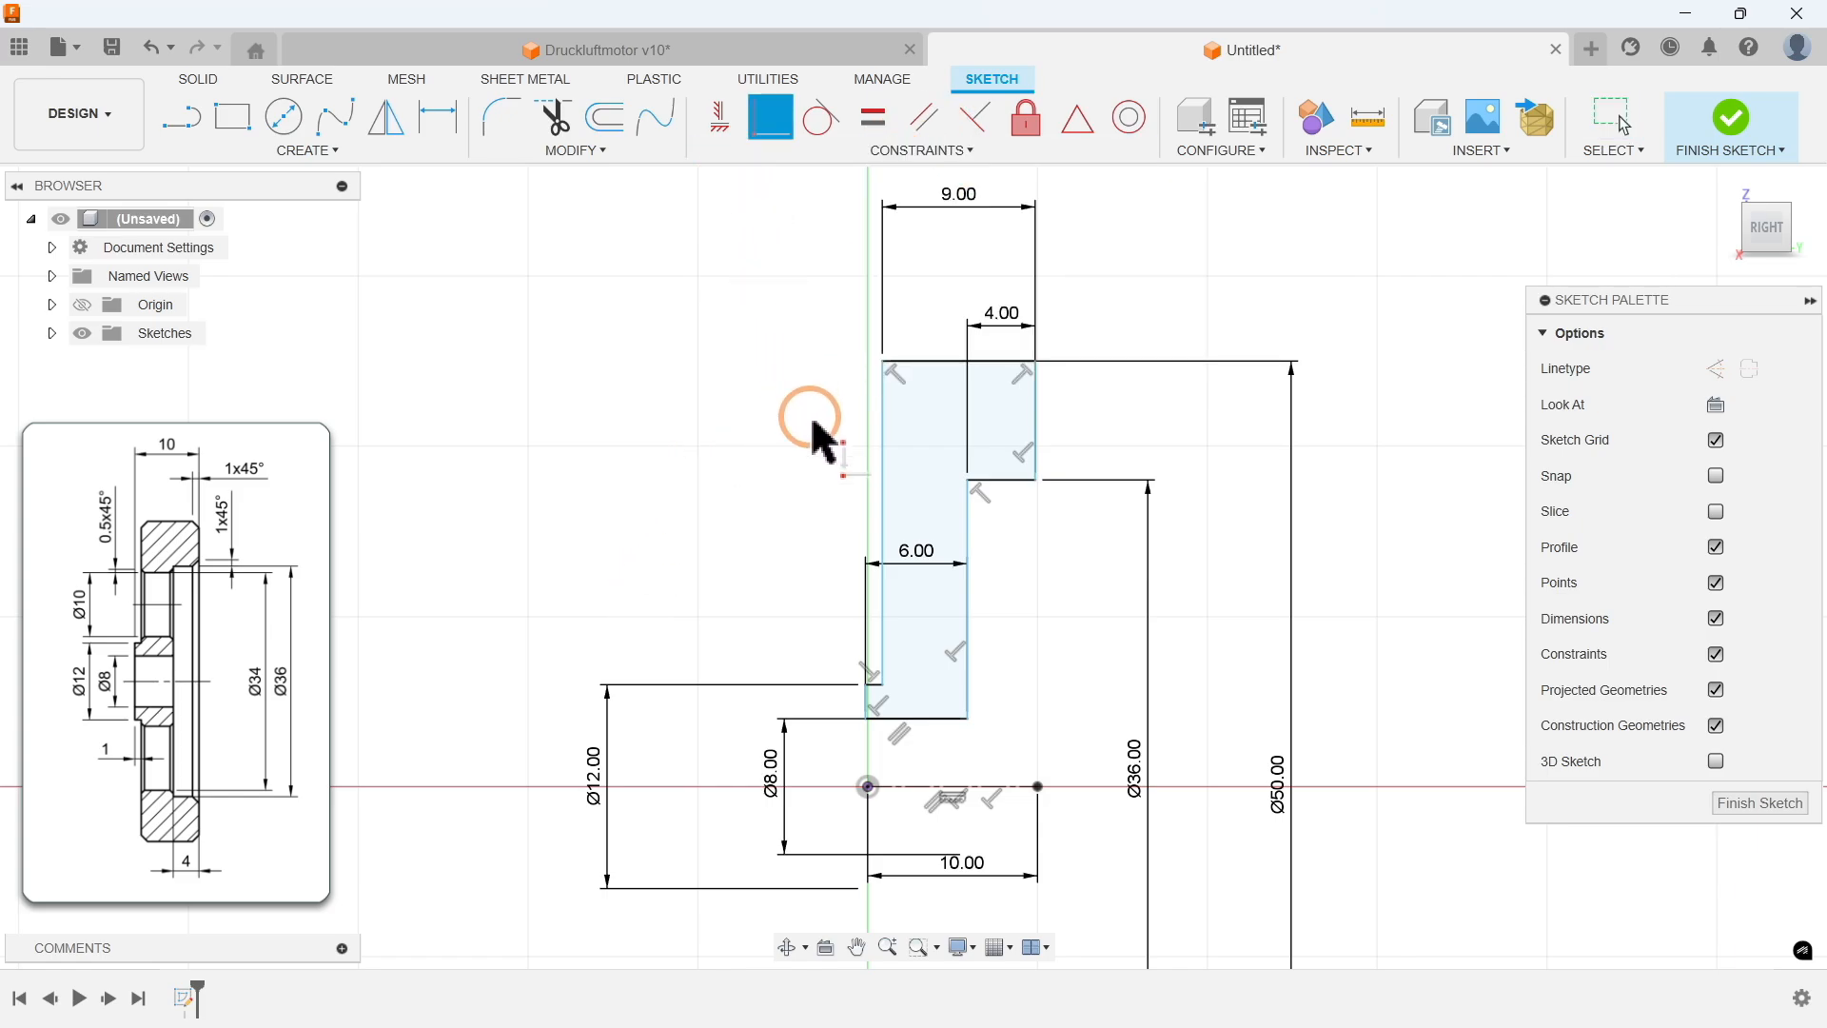
{"action": "left_click", "coordinate": [865, 718]}
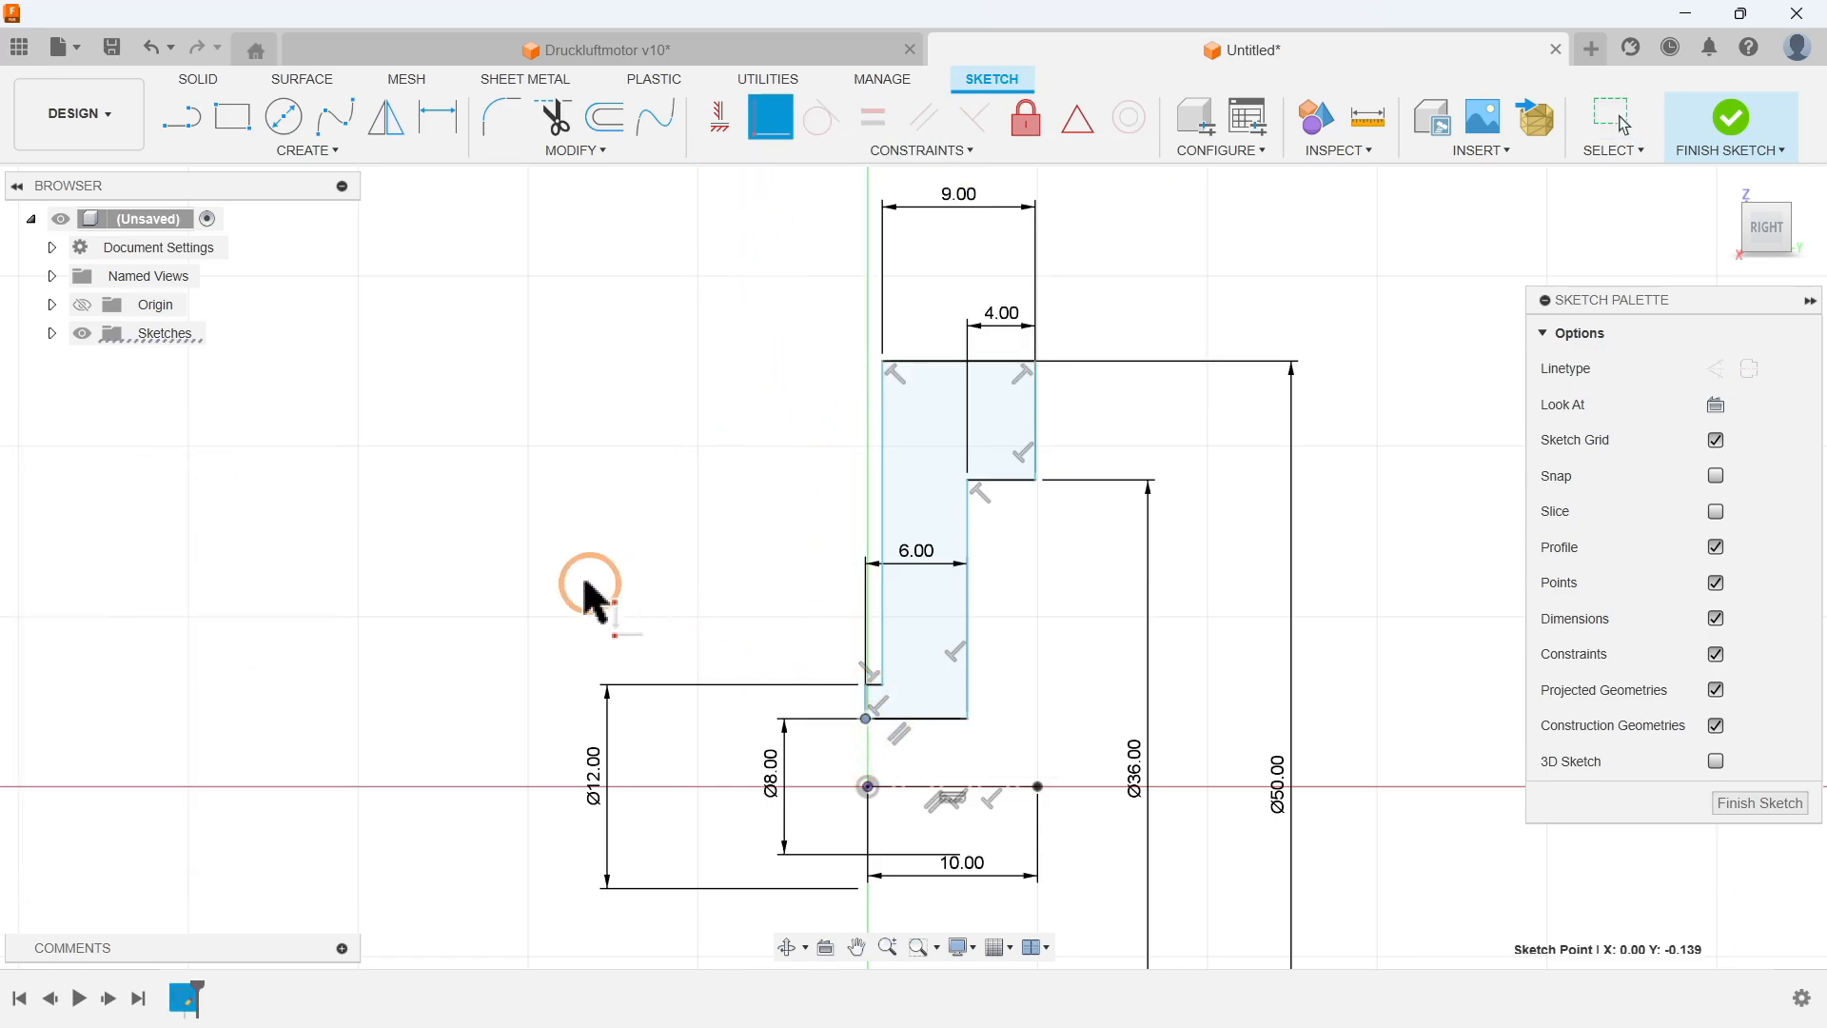
{"action": "left_click", "coordinate": [82, 305]}
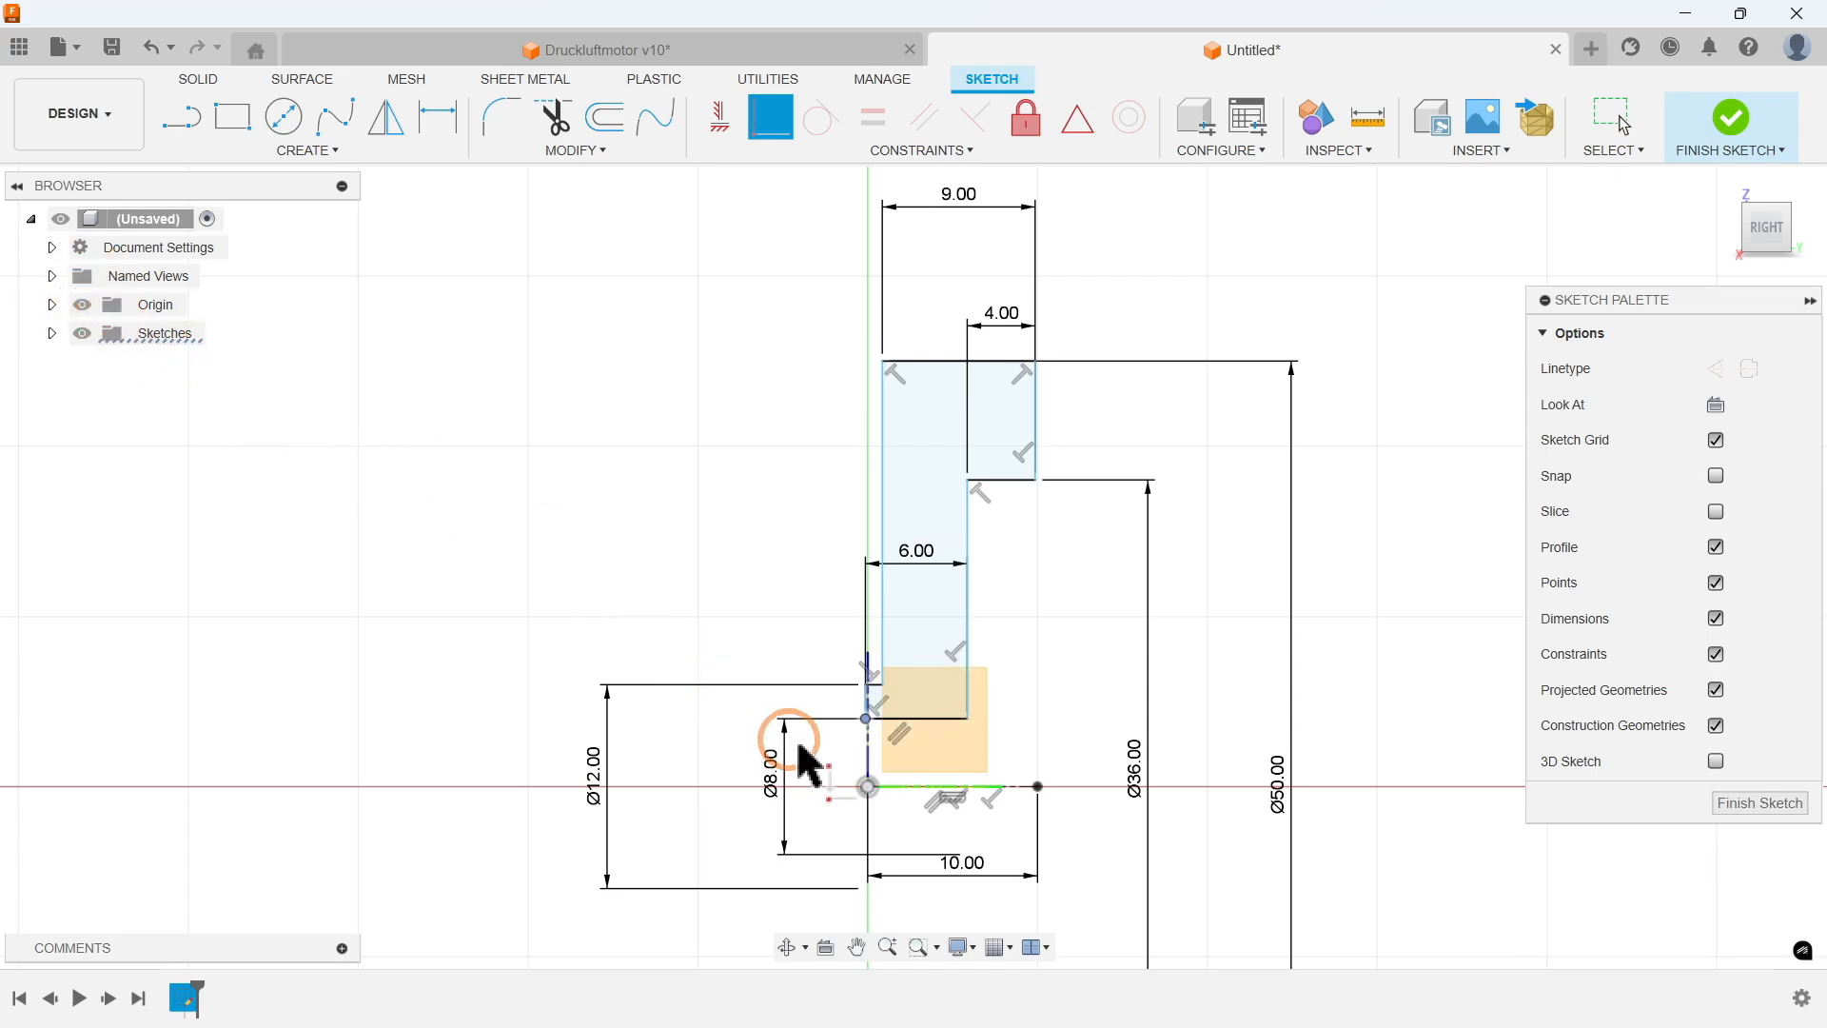
{"action": "left_click", "coordinate": [867, 766]}
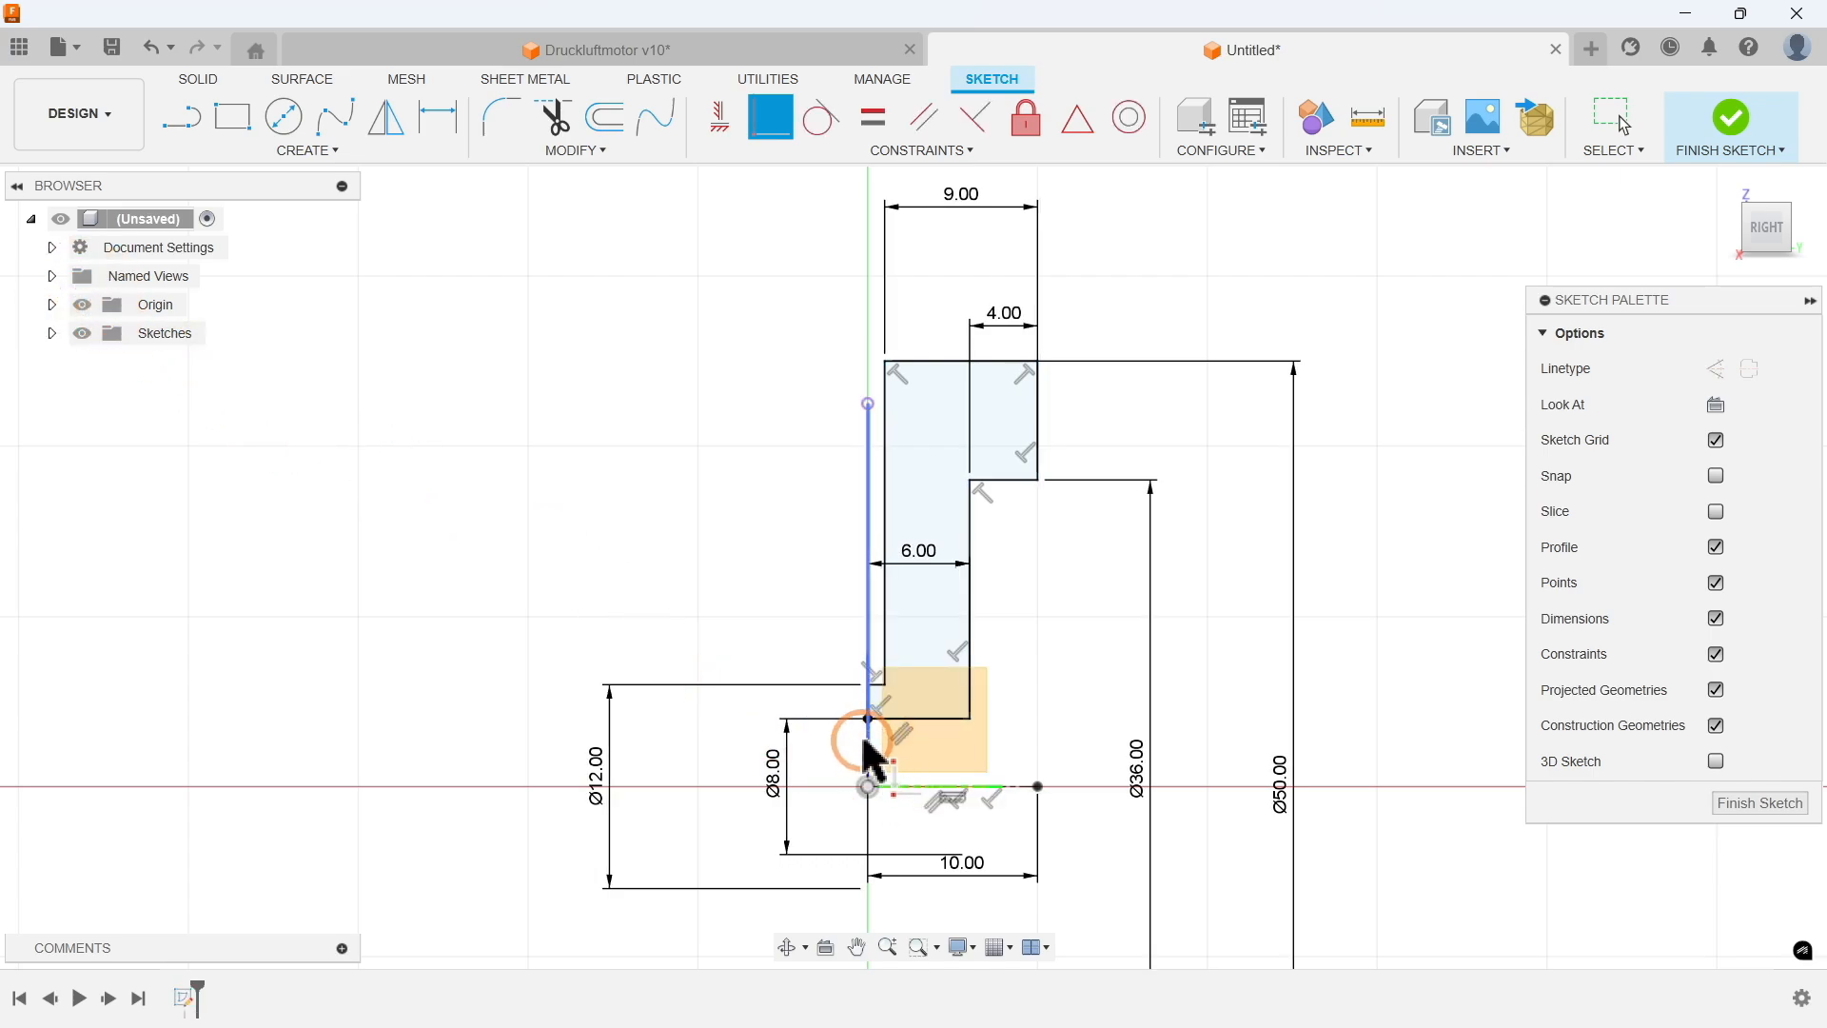
{"action": "key", "text": "Escape"}
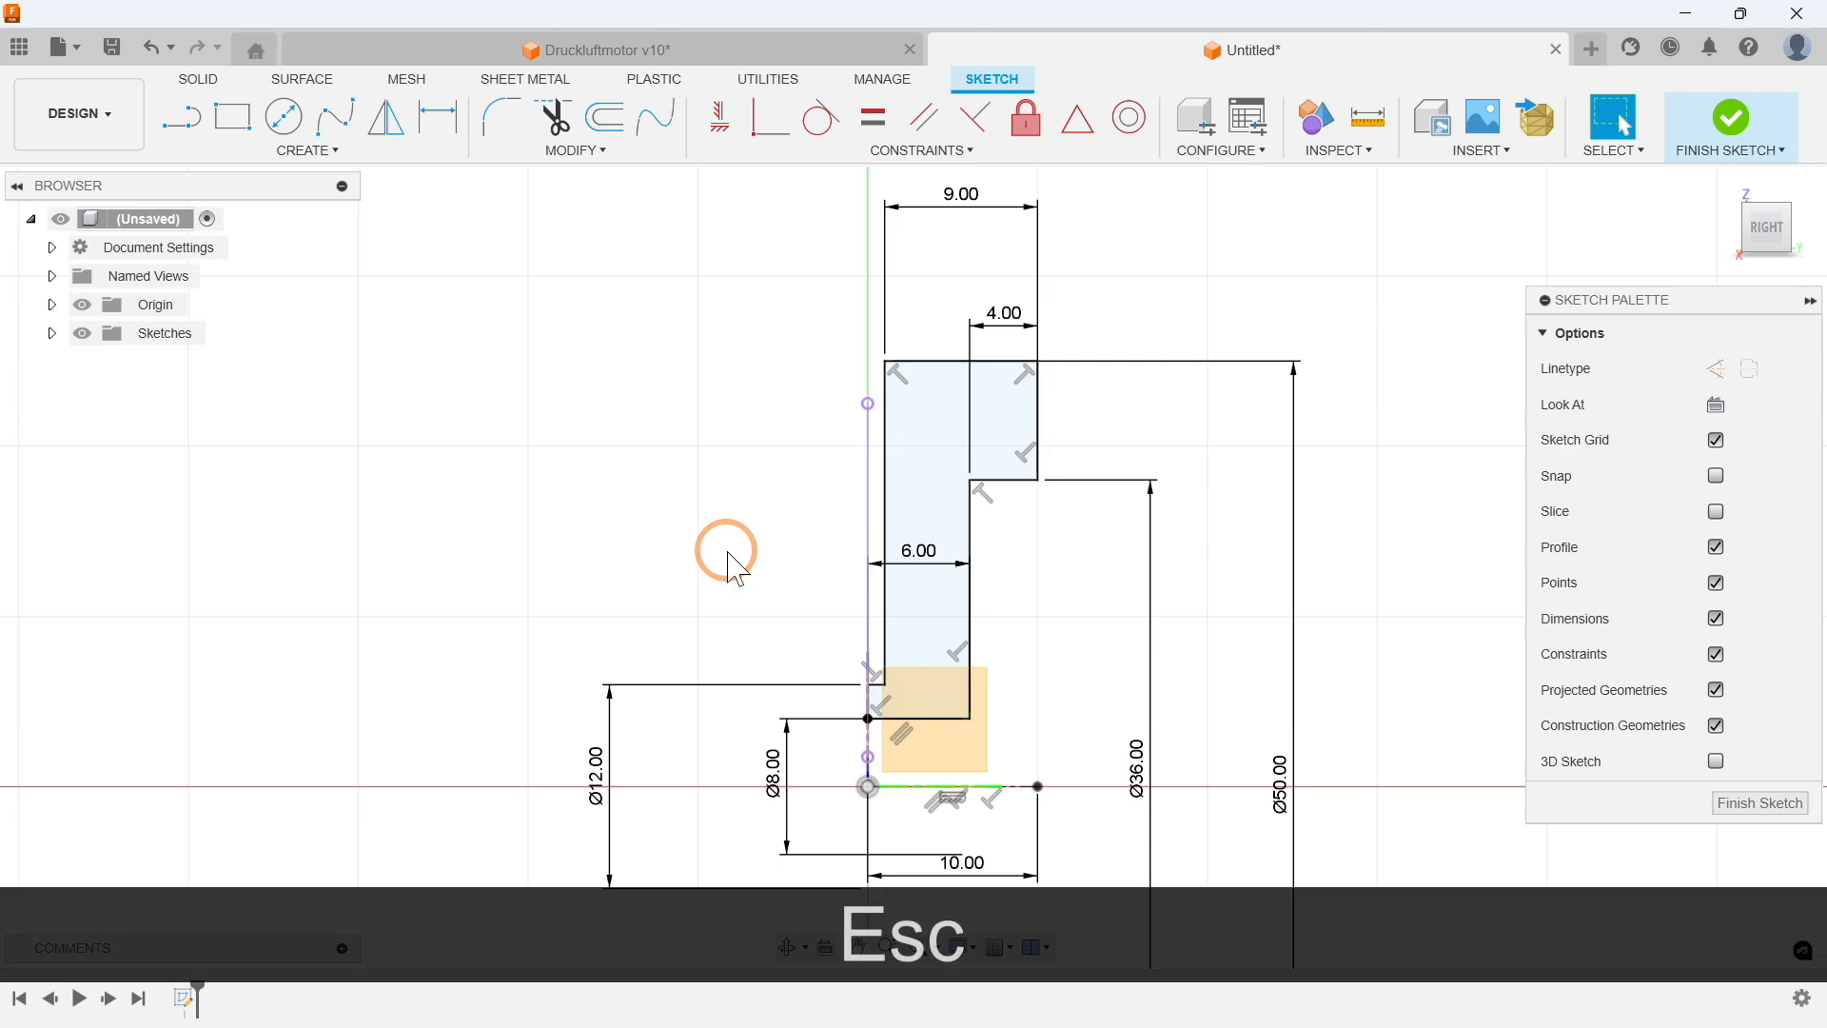
{"action": "left_click", "coordinate": [84, 309]}
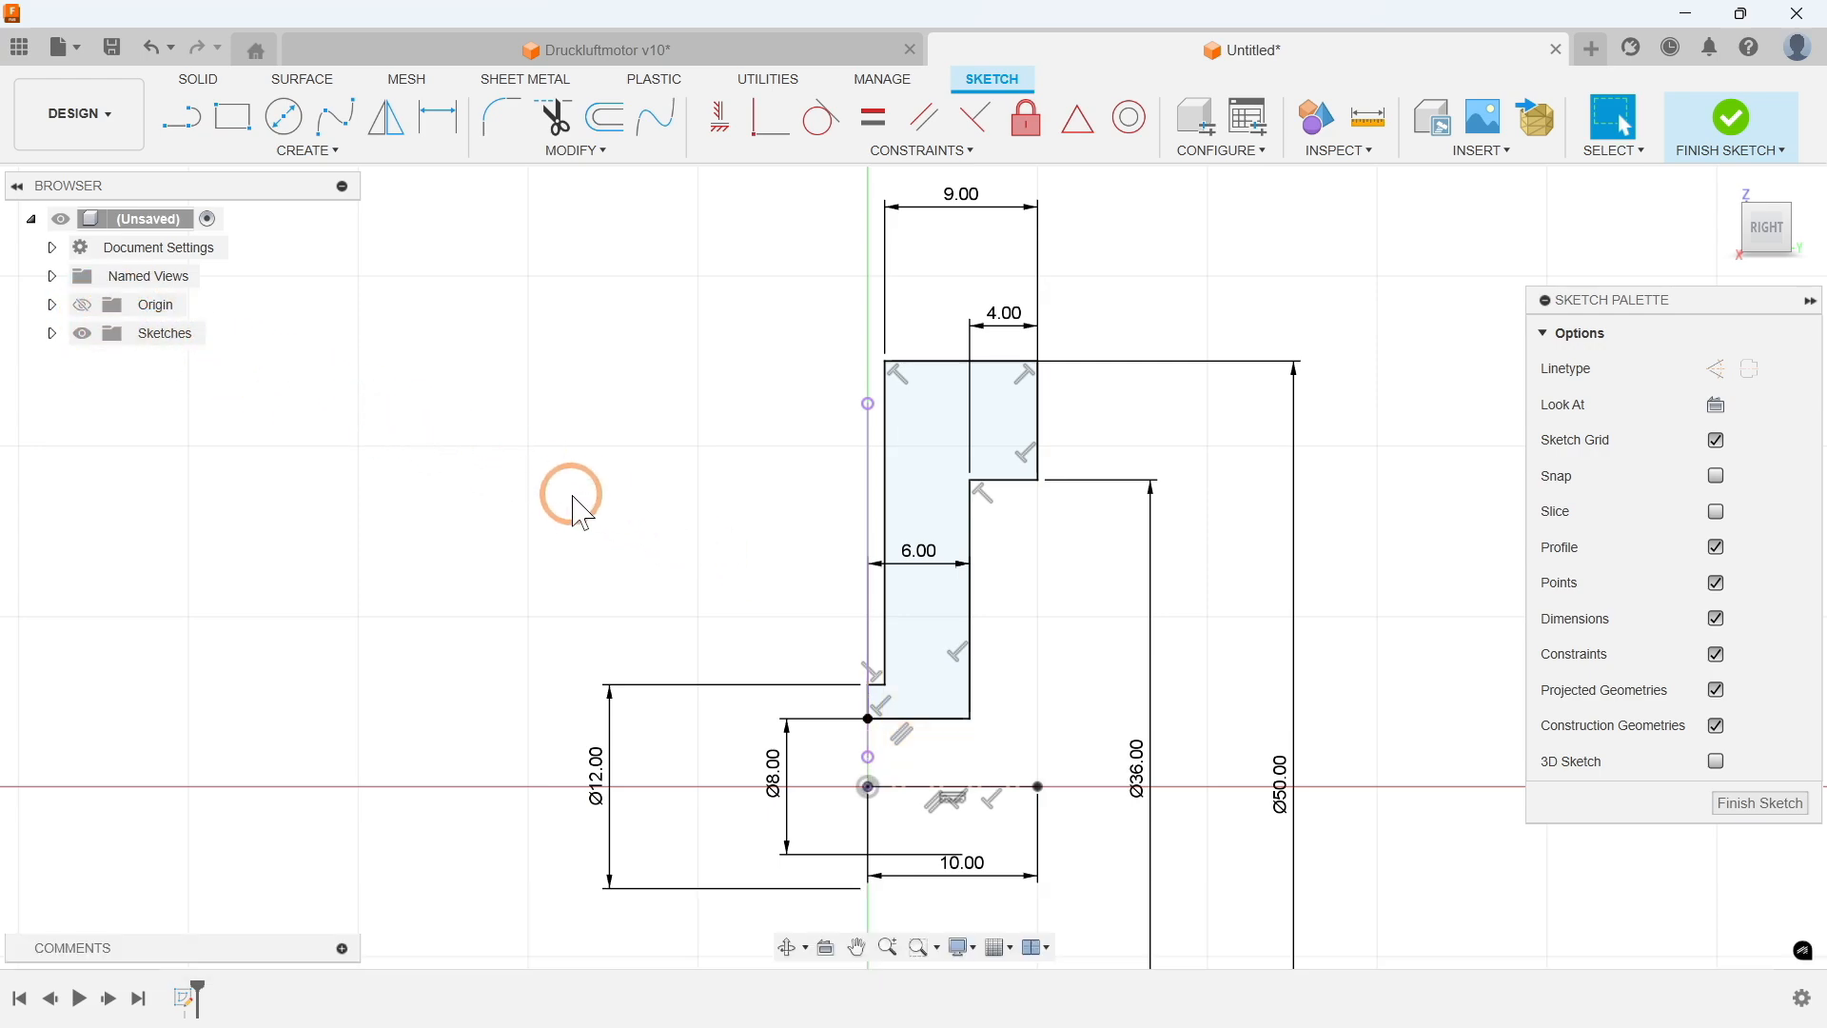
{"action": "left_click", "coordinate": [1757, 805]}
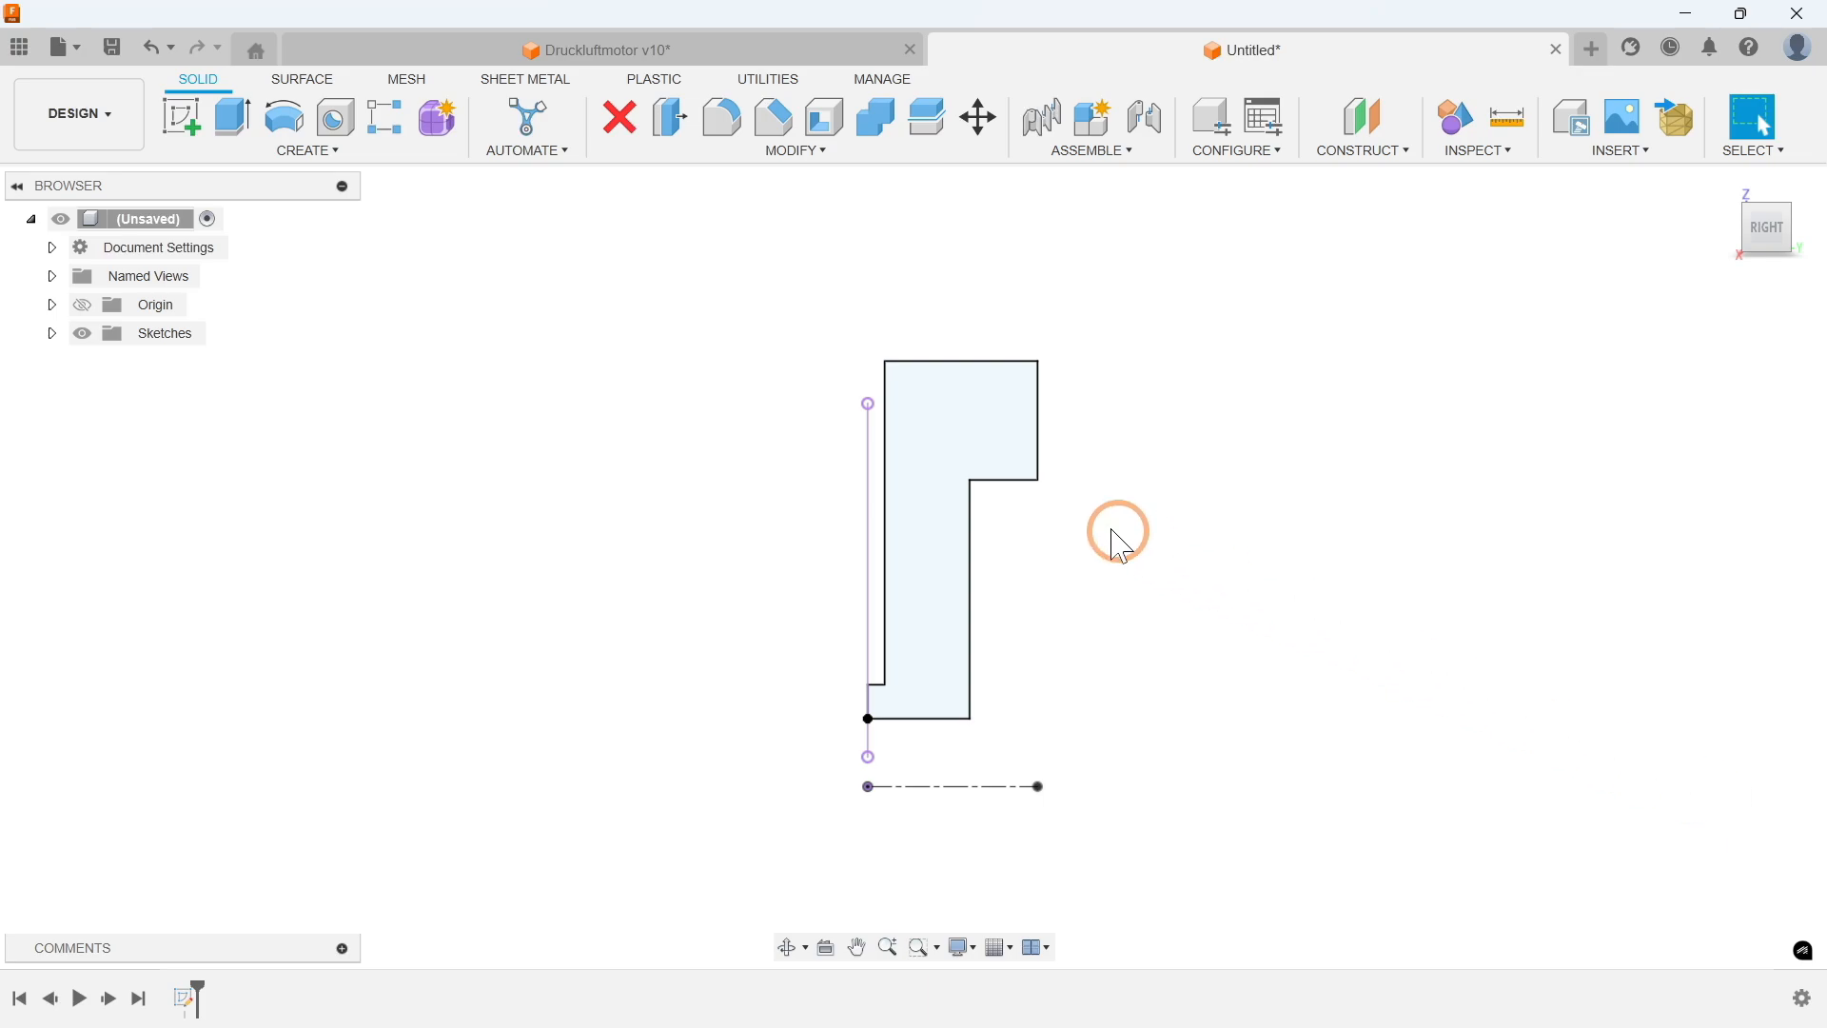
Step: Revolve the profile 360 degrees around the centerline as a new body
{"action": "left_click", "coordinate": [328, 151]}
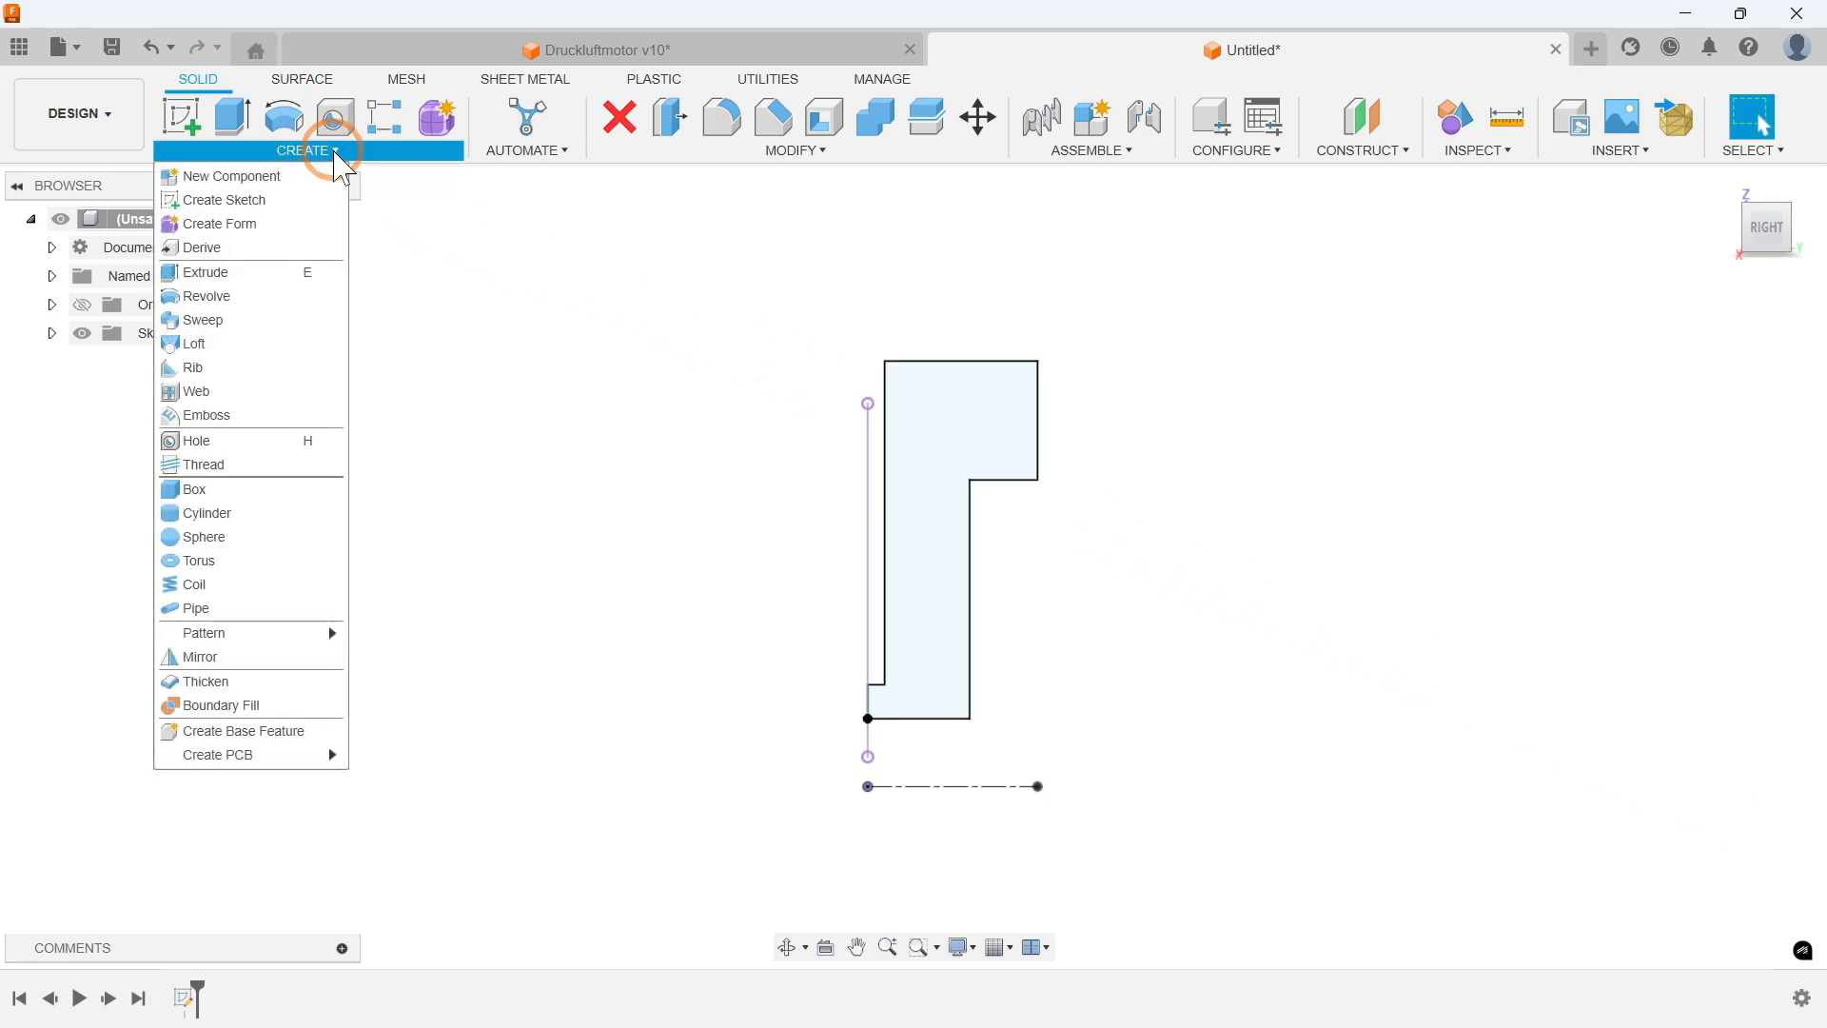
{"action": "left_click", "coordinate": [251, 296]}
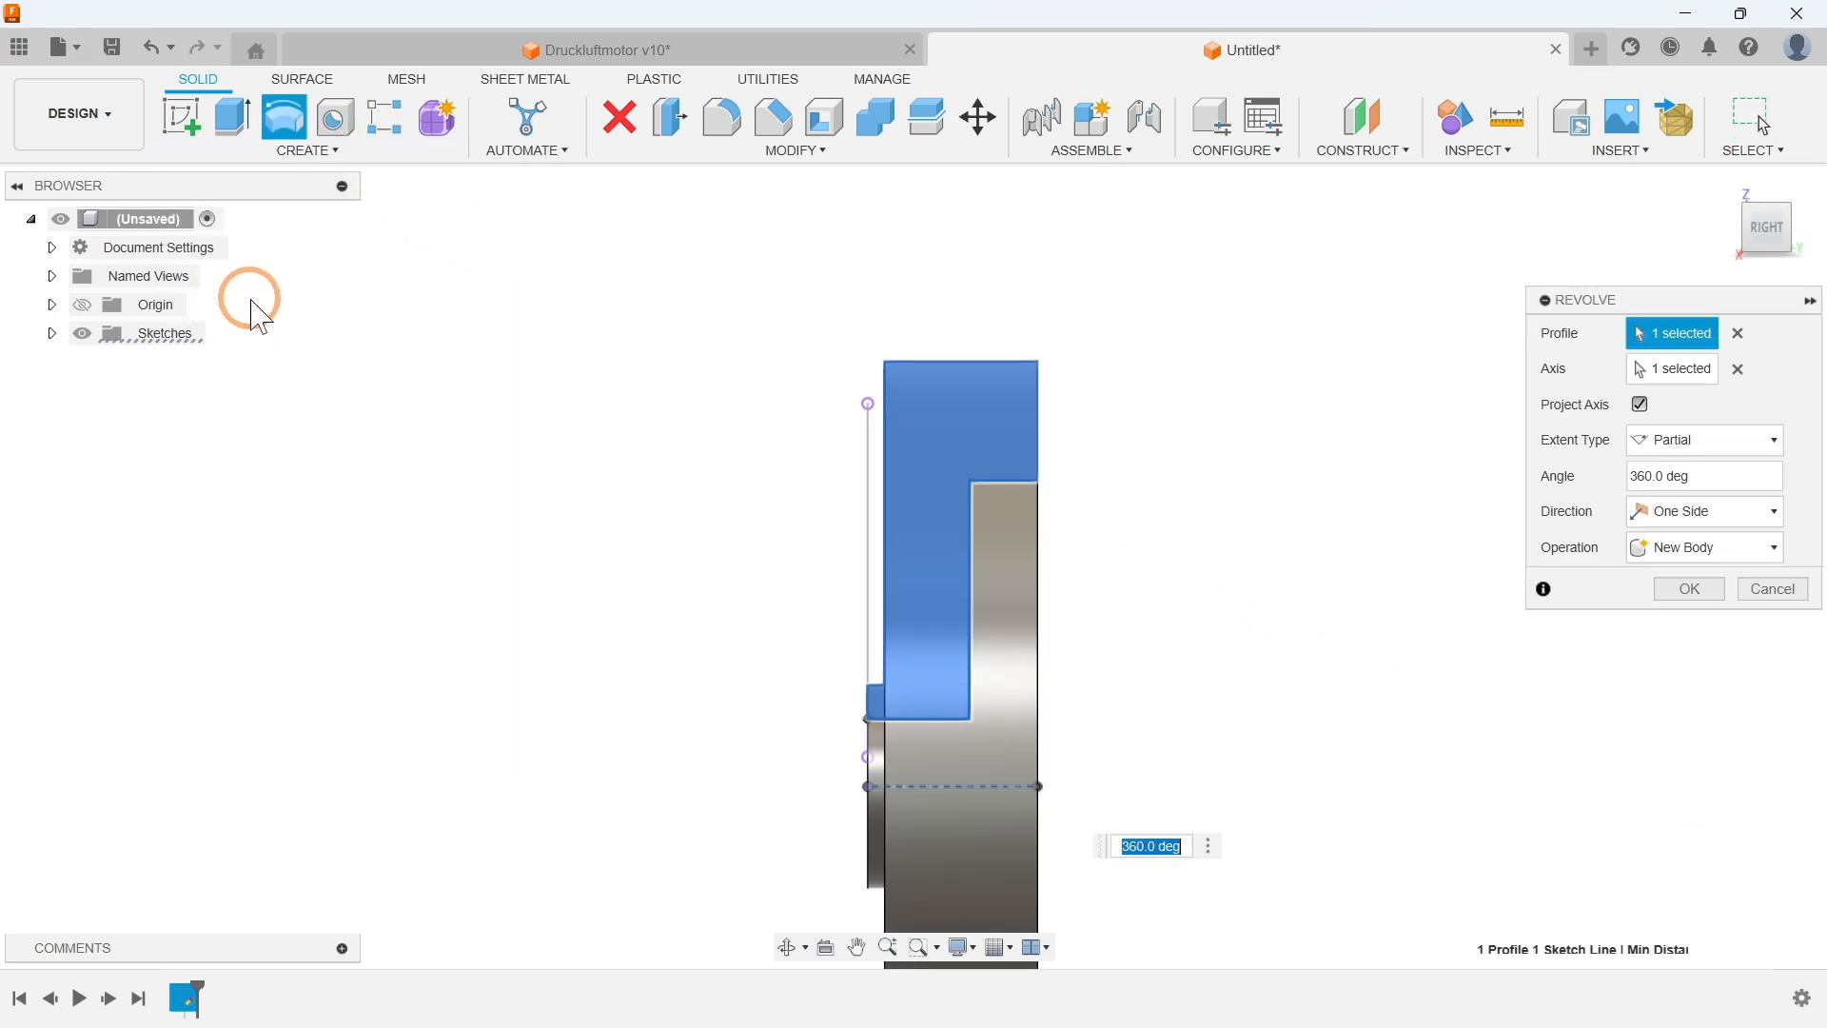
{"action": "scroll", "coordinate": [975, 287], "scroll_direction": "down", "scroll_amount": 3}
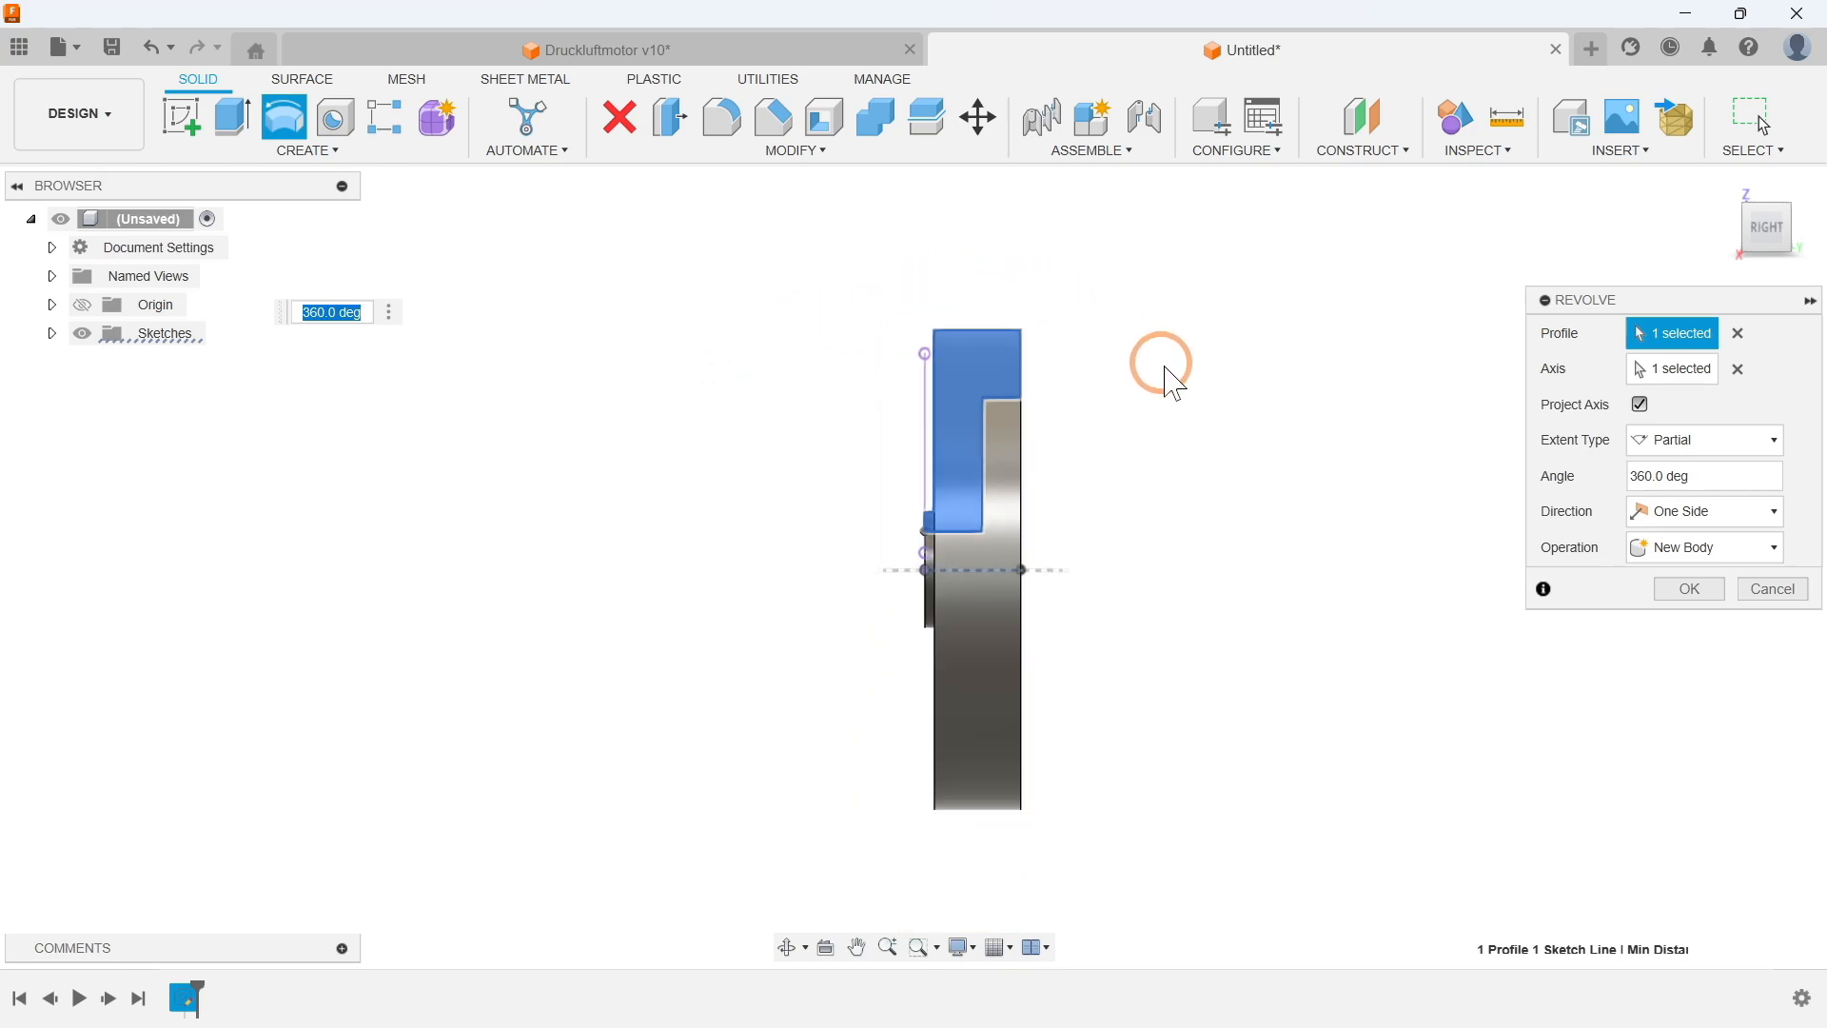
{"action": "middle_click_drag", "start_coordinate": [1158, 412], "coordinate": [1300, 487], "text": "shift"}
{"action": "left_click", "coordinate": [1686, 589]}
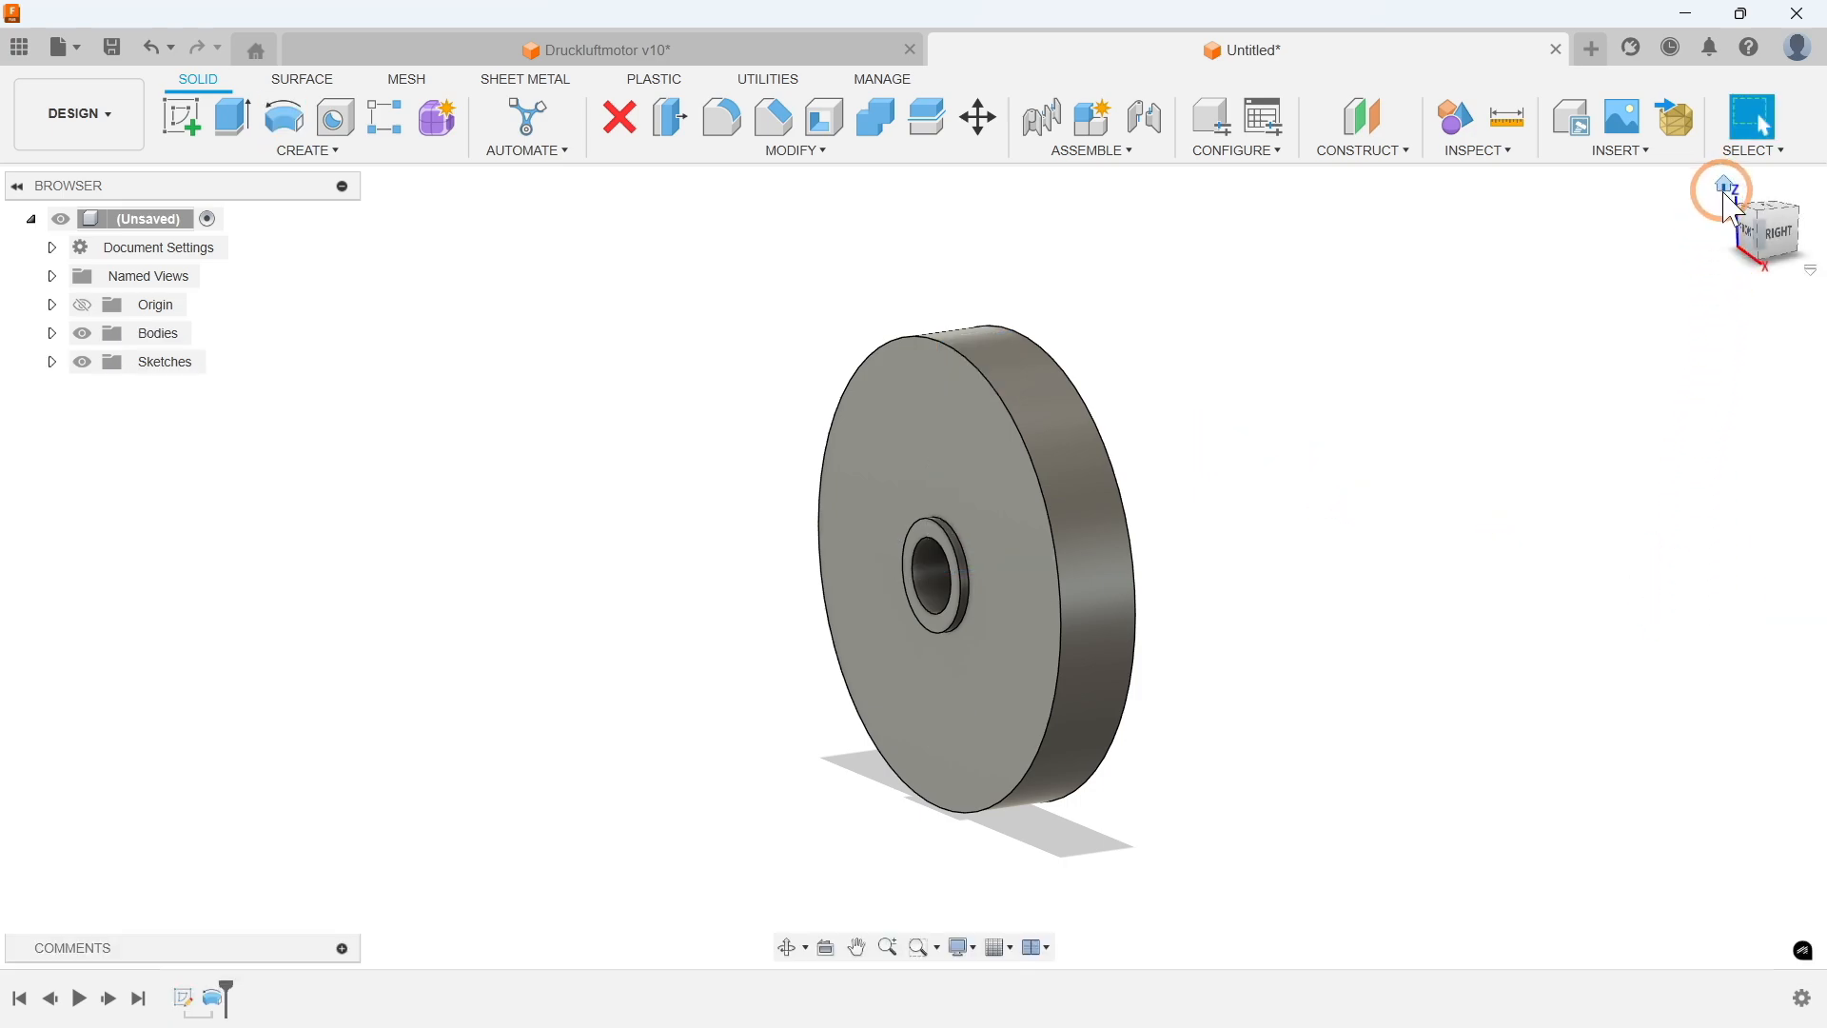
Step: Create a new sketch on the flywheel's large flat face around the raised hub
{"action": "left_click", "coordinate": [1724, 191]}
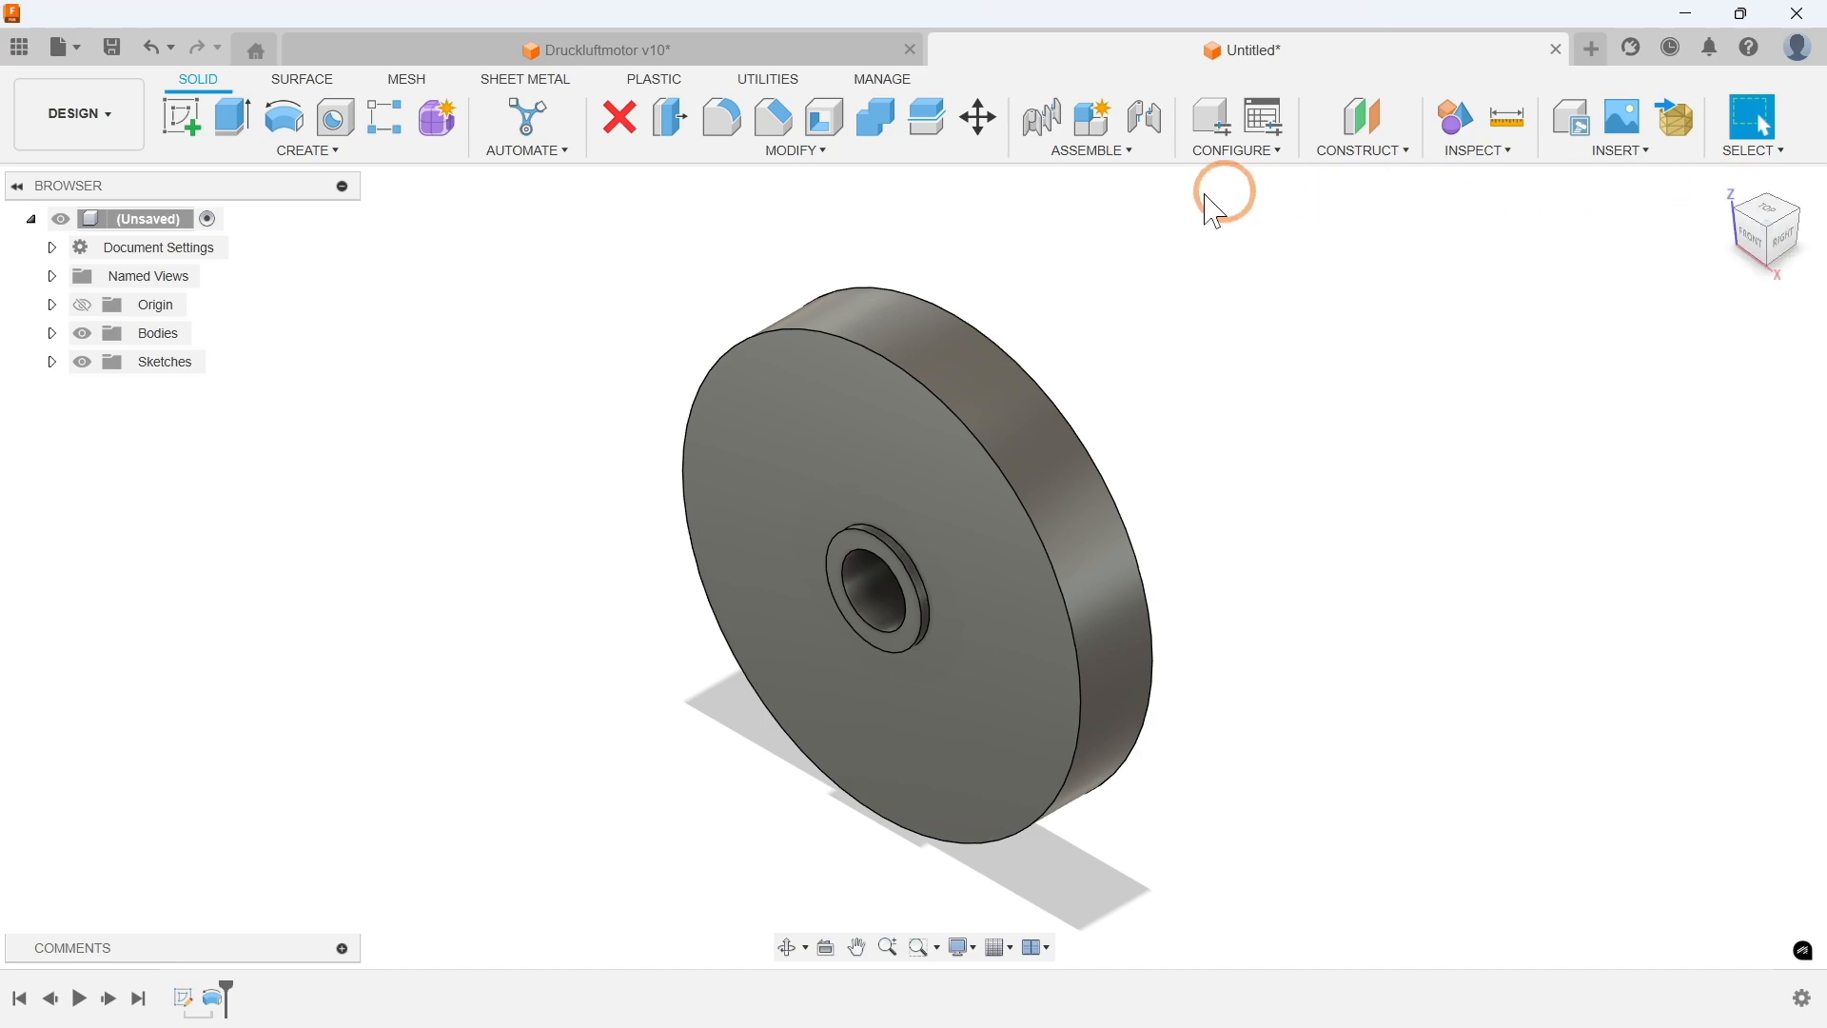
{"action": "left_click", "coordinate": [318, 153]}
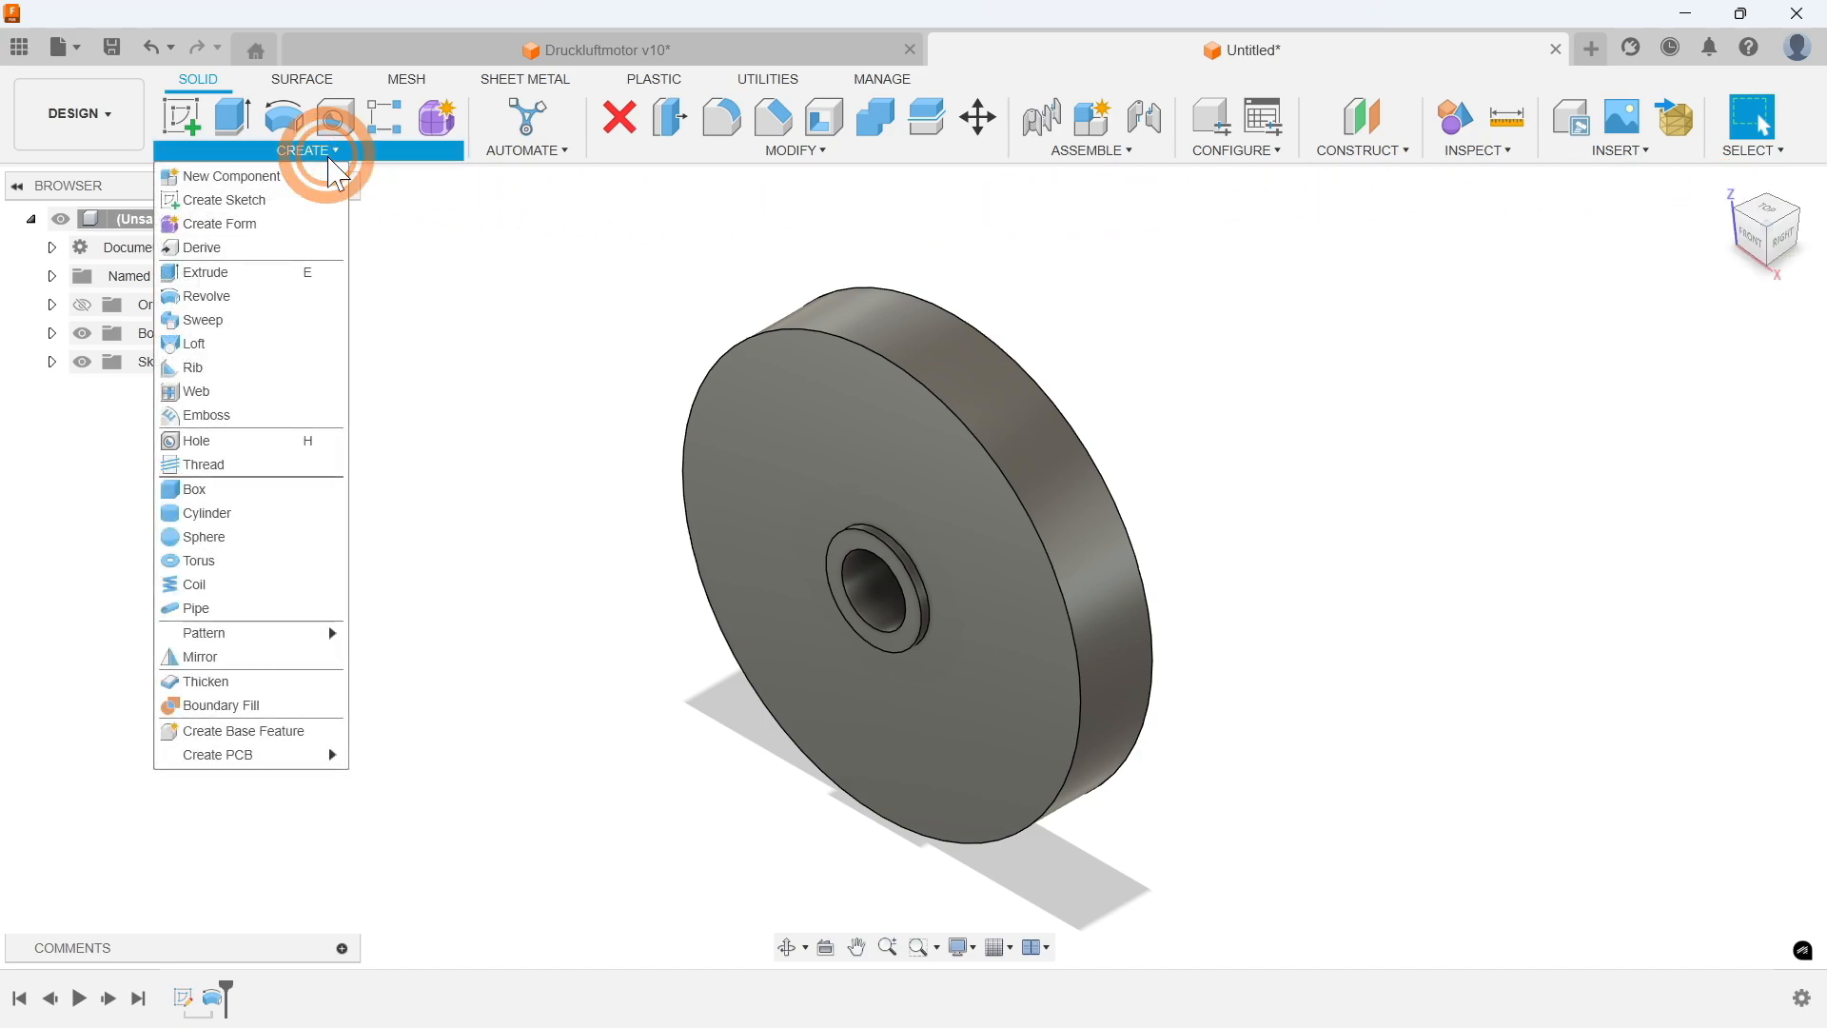
{"action": "left_click", "coordinate": [256, 200]}
{"action": "left_click", "coordinate": [858, 447]}
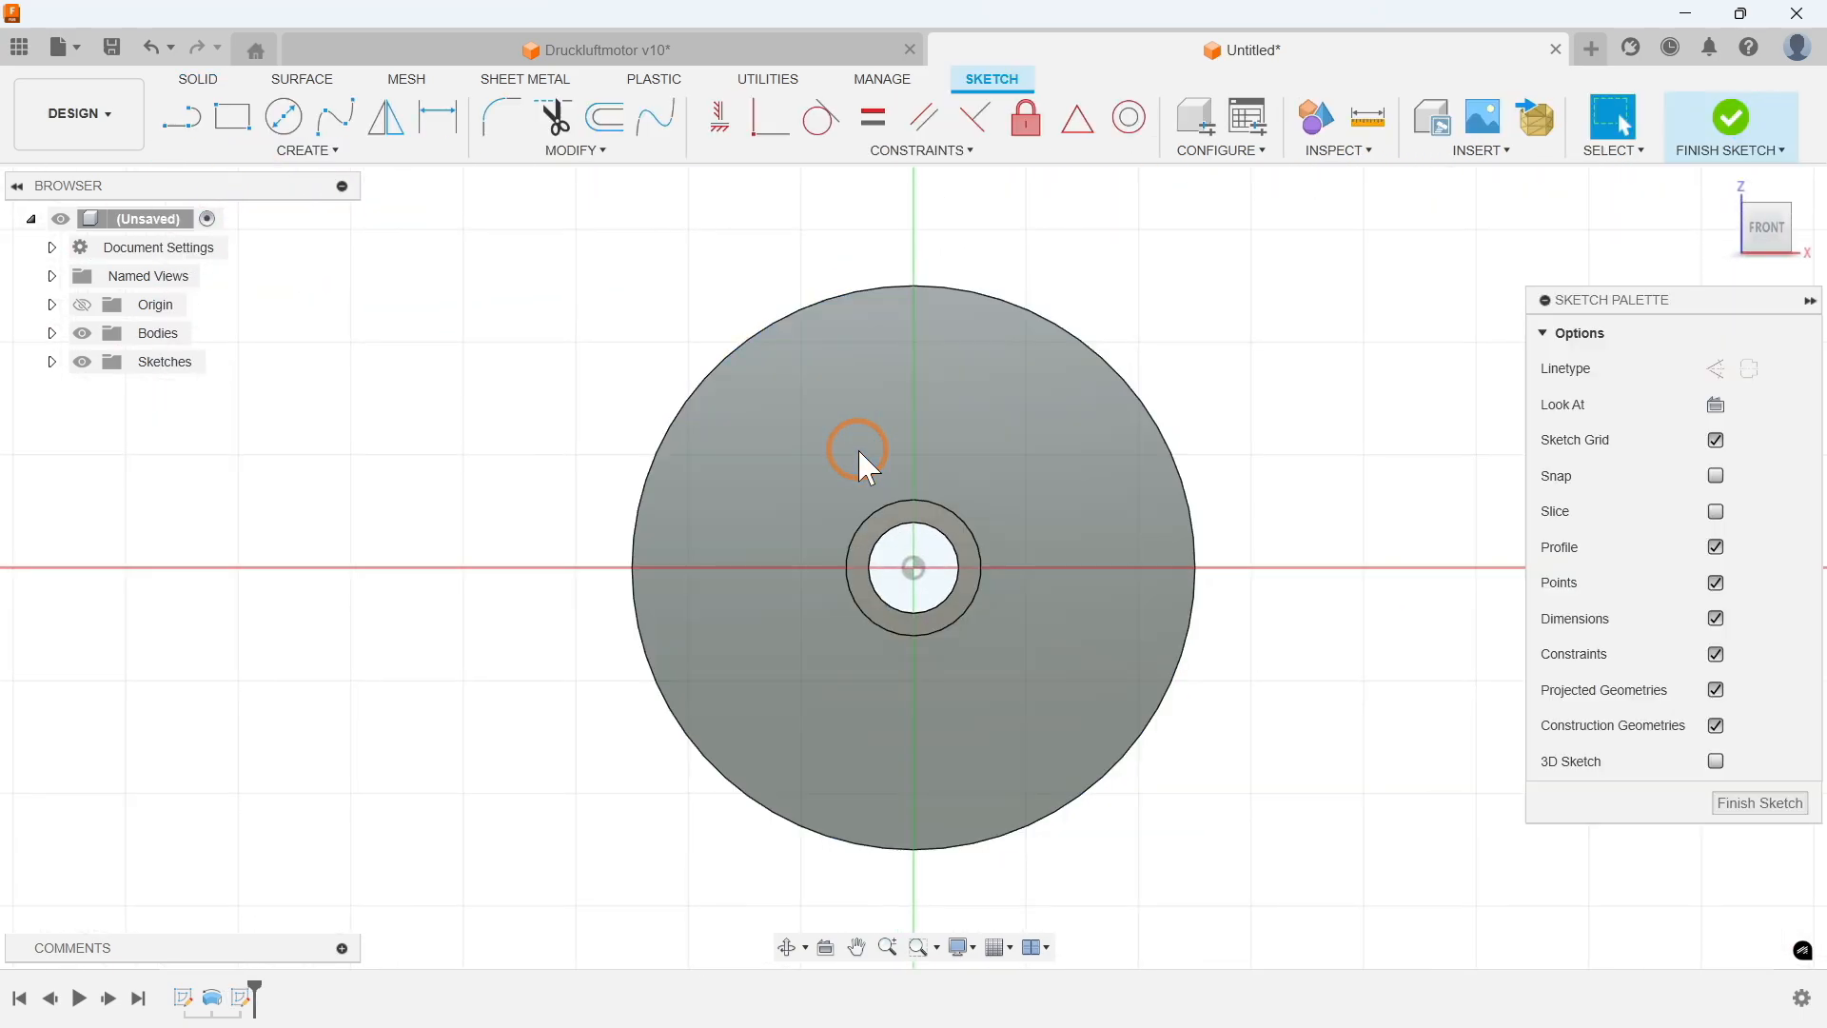
Step: Sketch a 24 mm diameter circle centered on the origin and convert it to construction geometry
{"action": "left_click", "coordinate": [324, 151]}
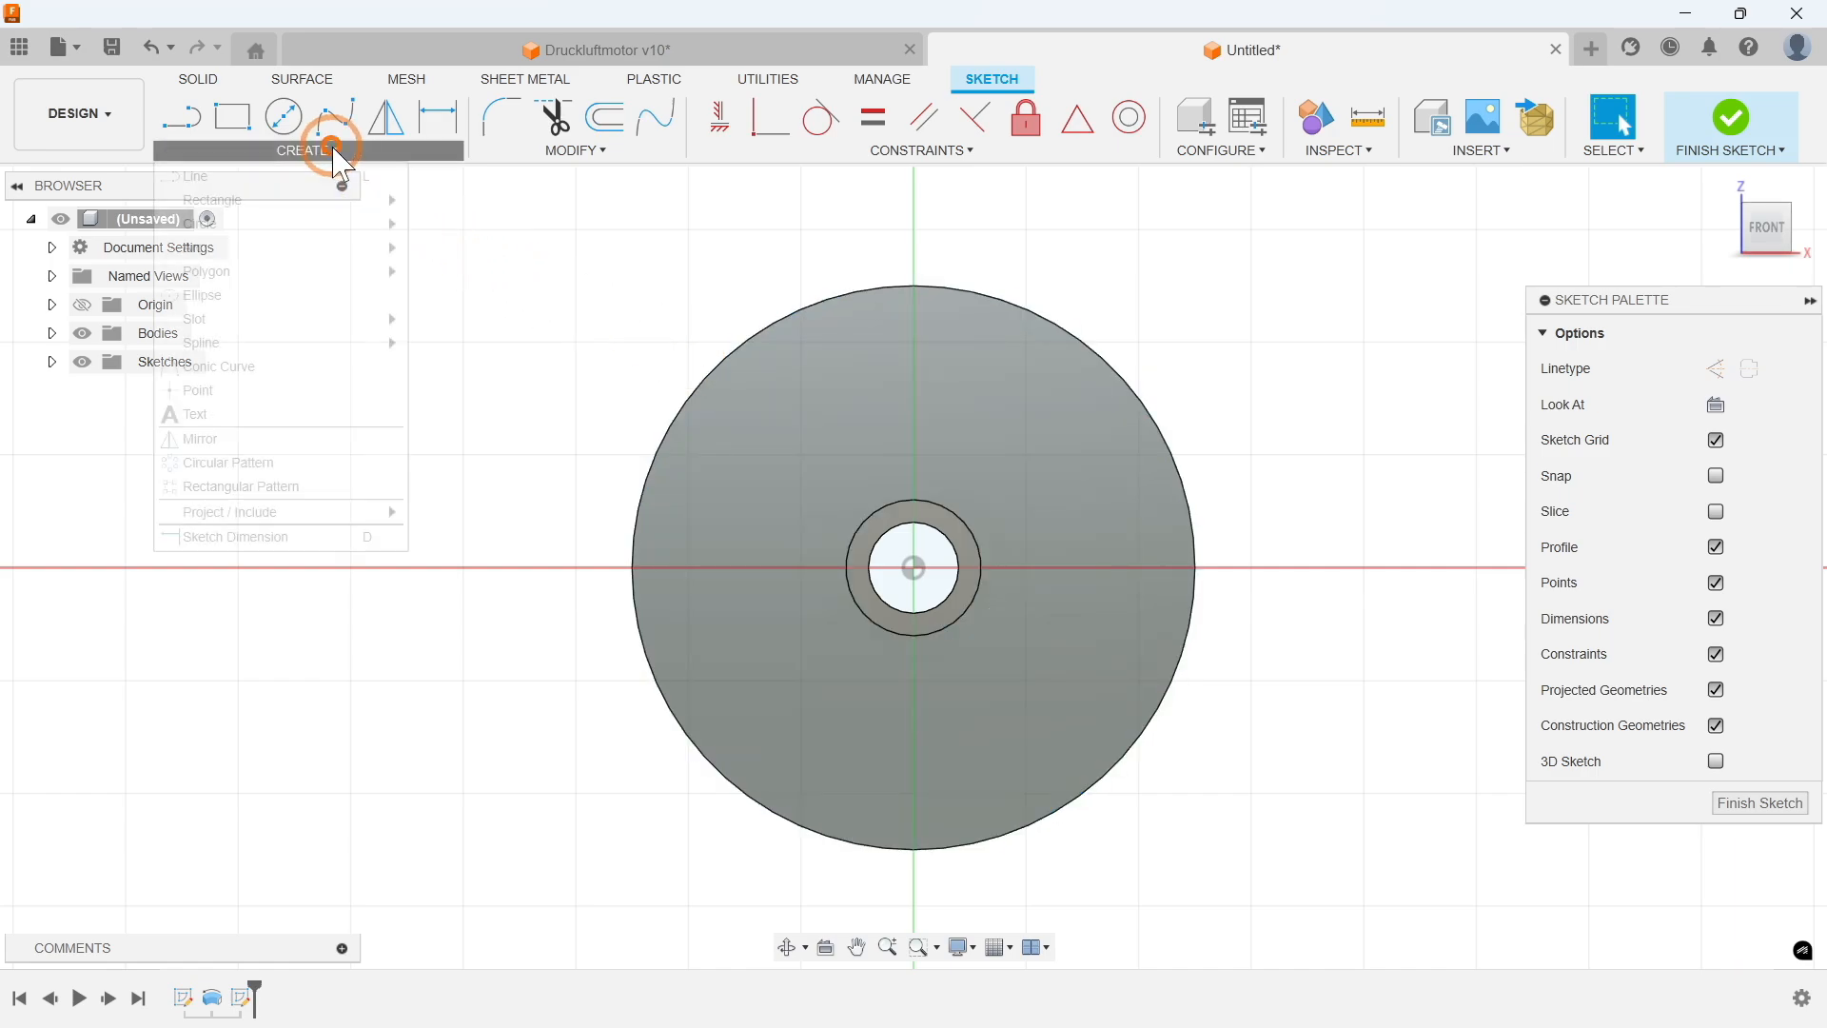
{"action": "mouse_move", "coordinate": [285, 225]}
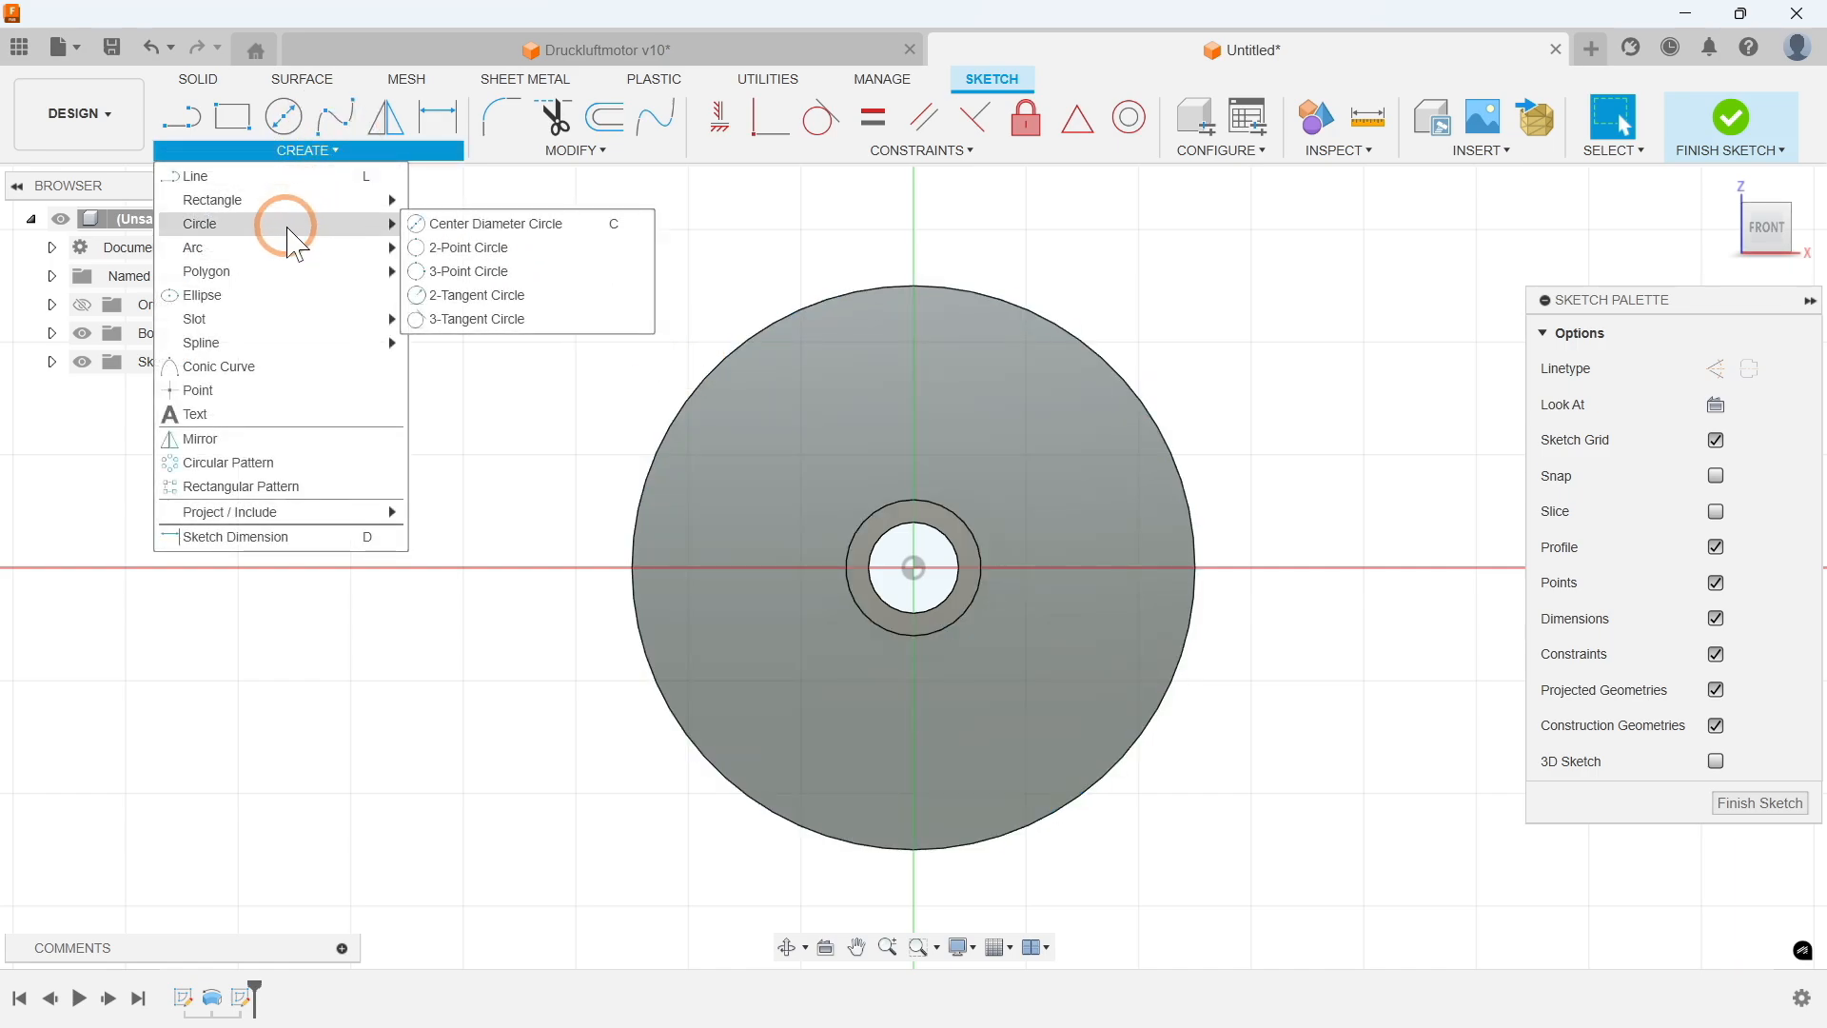
{"action": "left_click", "coordinate": [416, 225]}
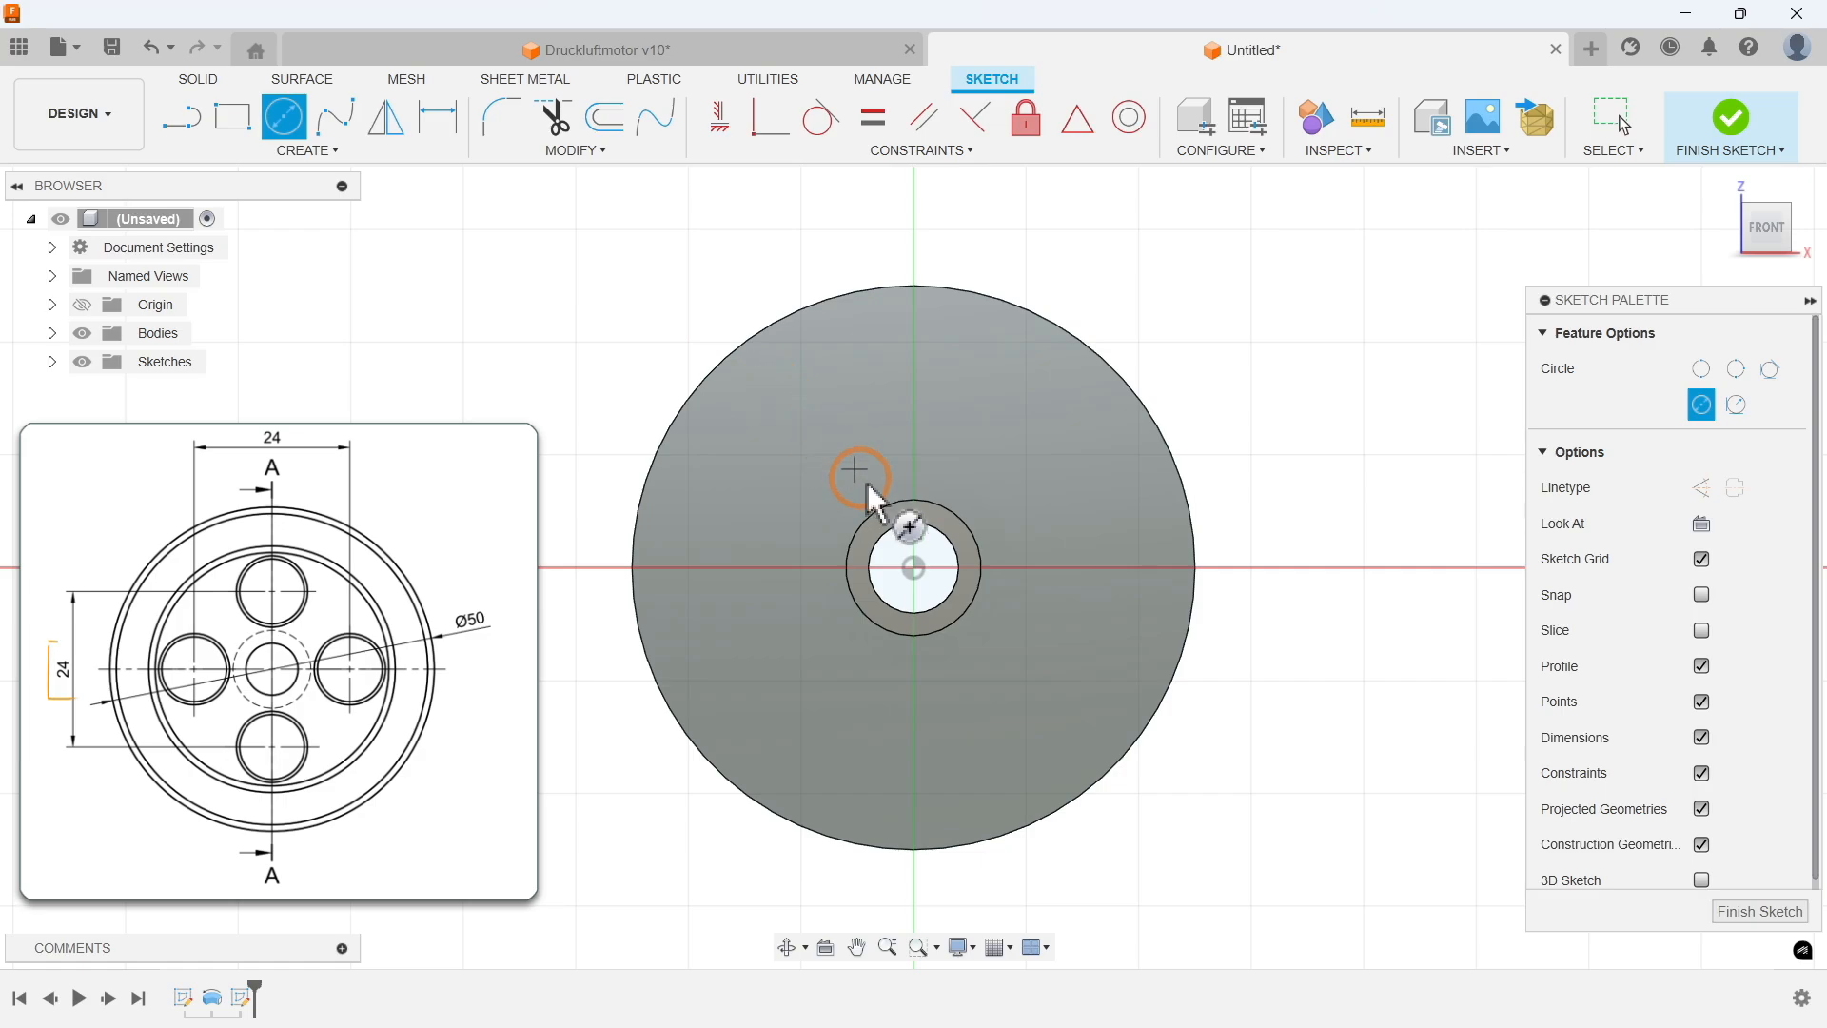
{"action": "left_click", "coordinate": [915, 570]}
{"action": "type", "text": "24"}
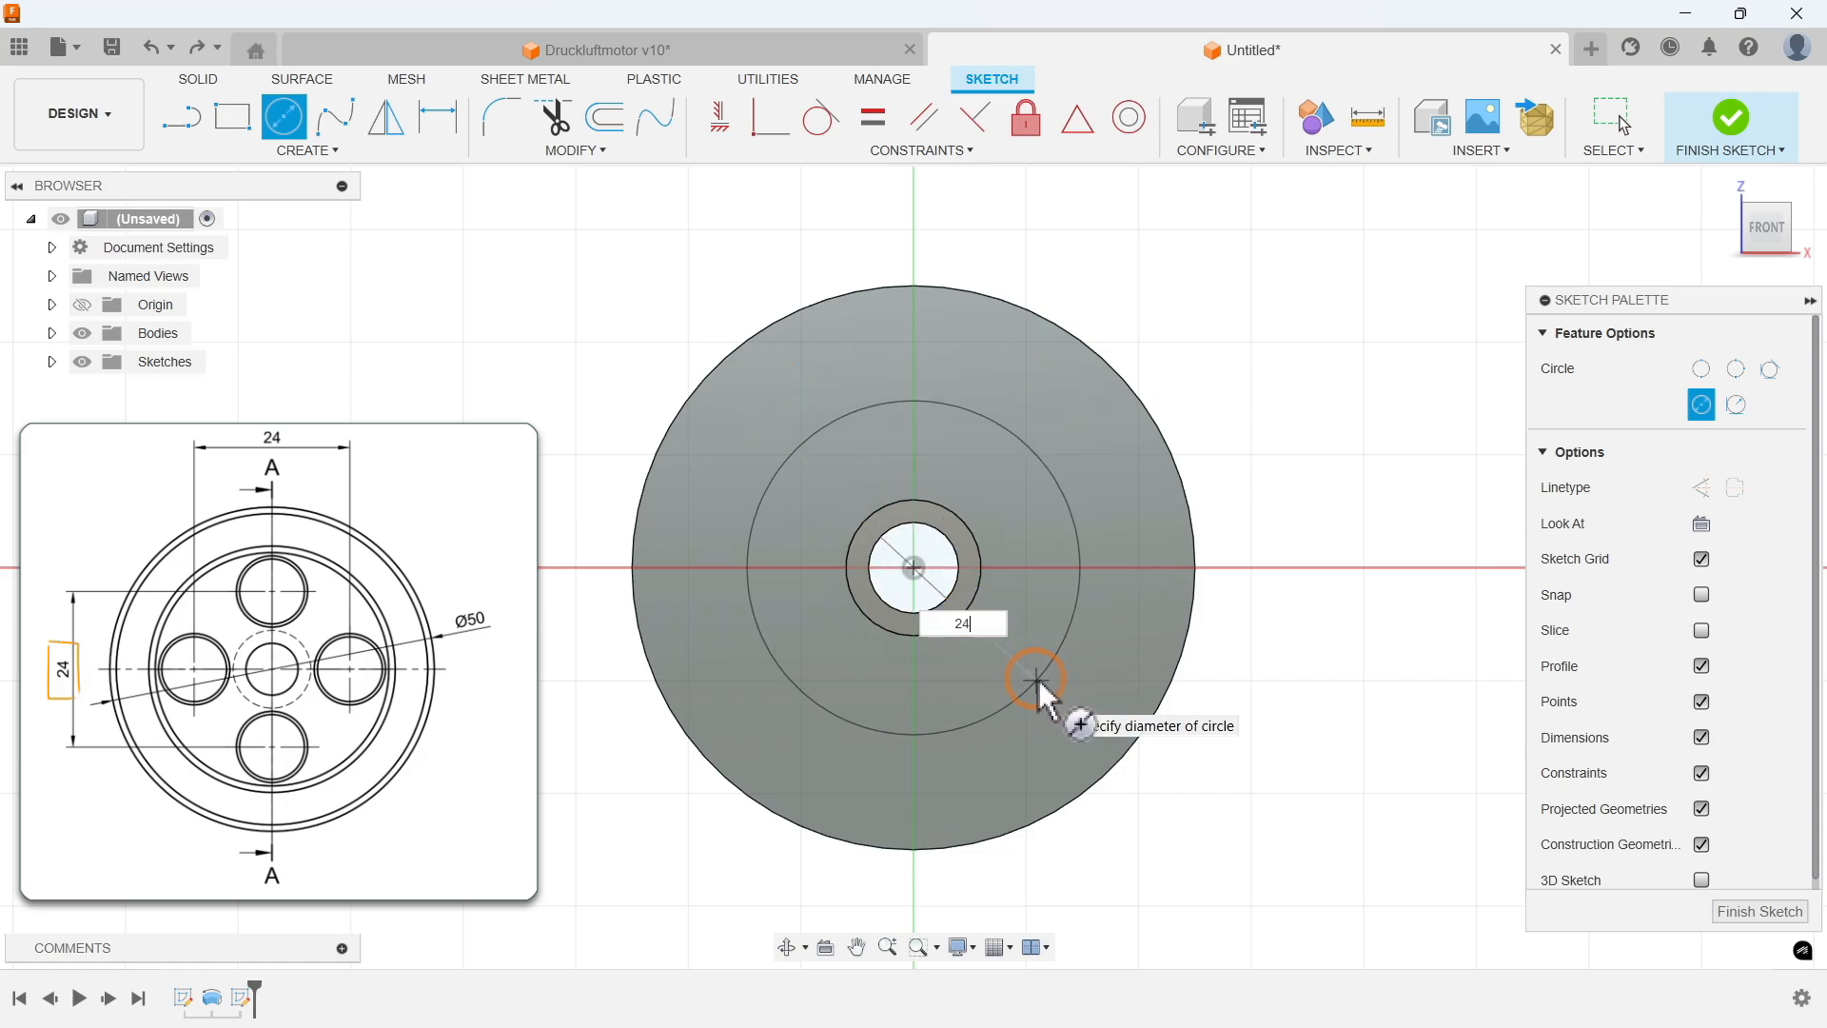
{"action": "key", "text": "Return"}
{"action": "key", "text": "Return"}
{"action": "left_click_drag", "start_coordinate": [744, 393], "coordinate": [1104, 753]}
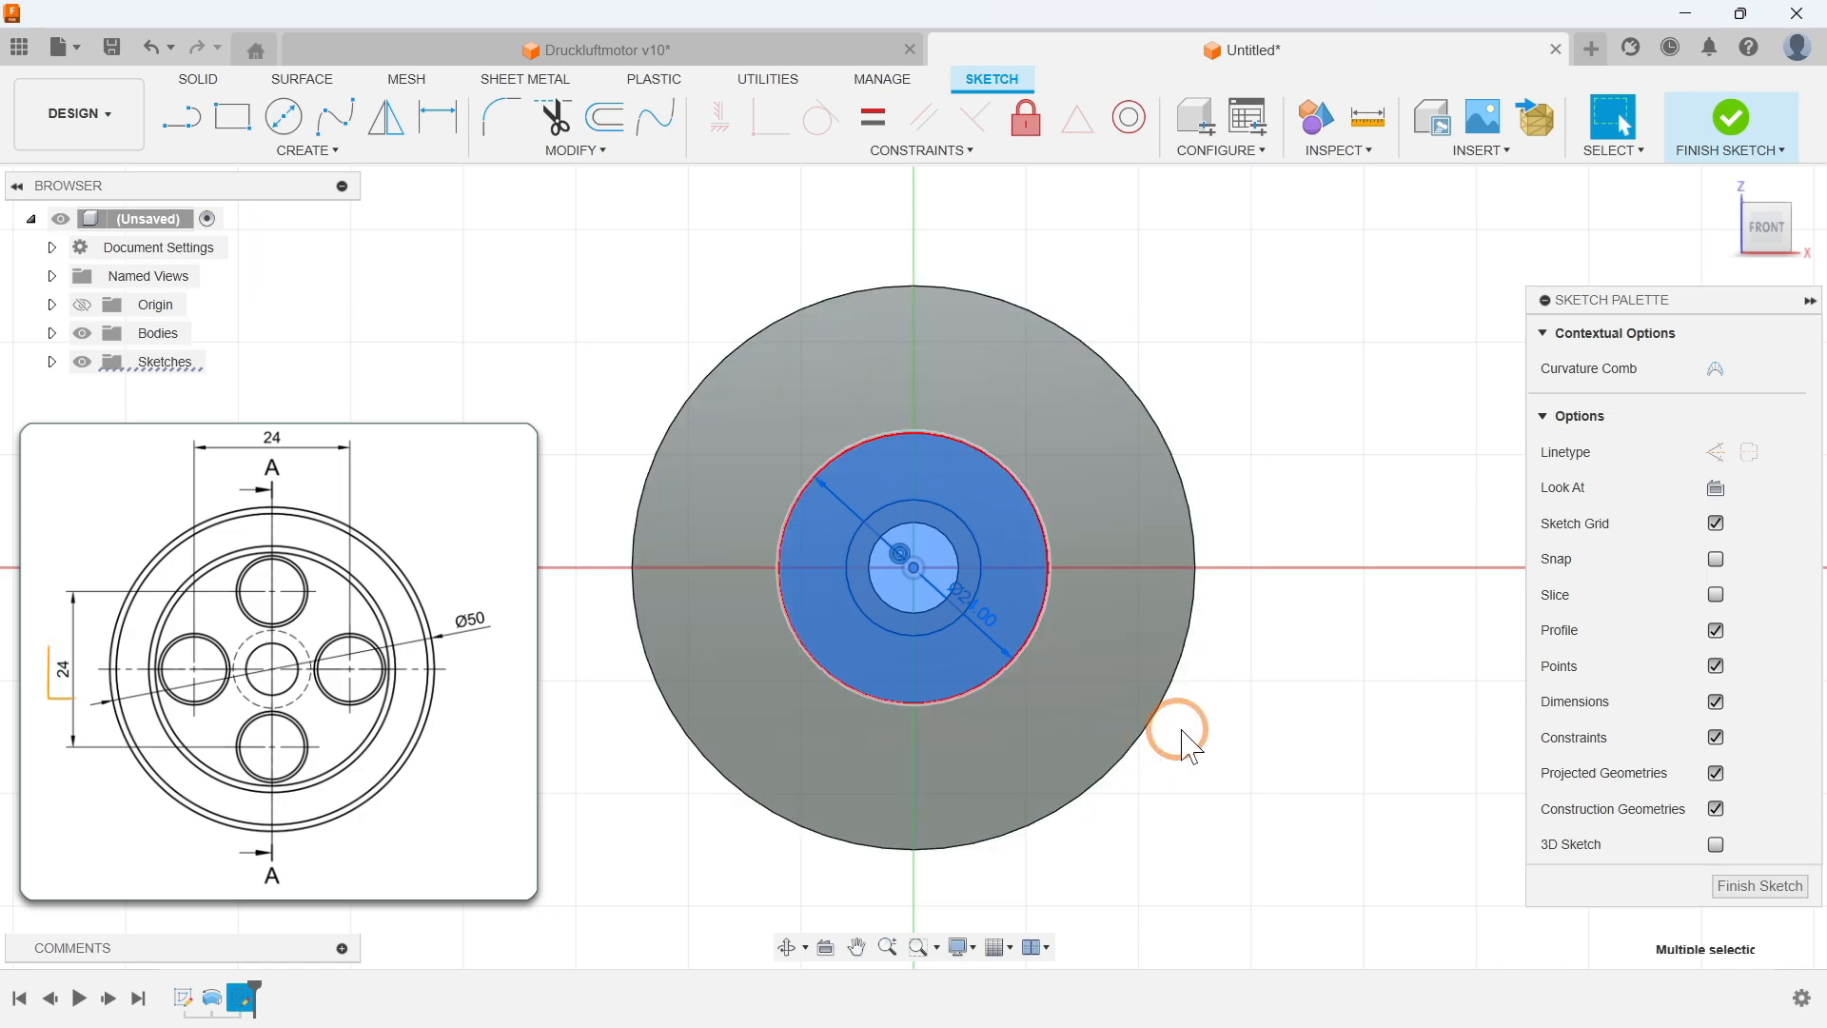
{"action": "left_click", "coordinate": [1716, 453]}
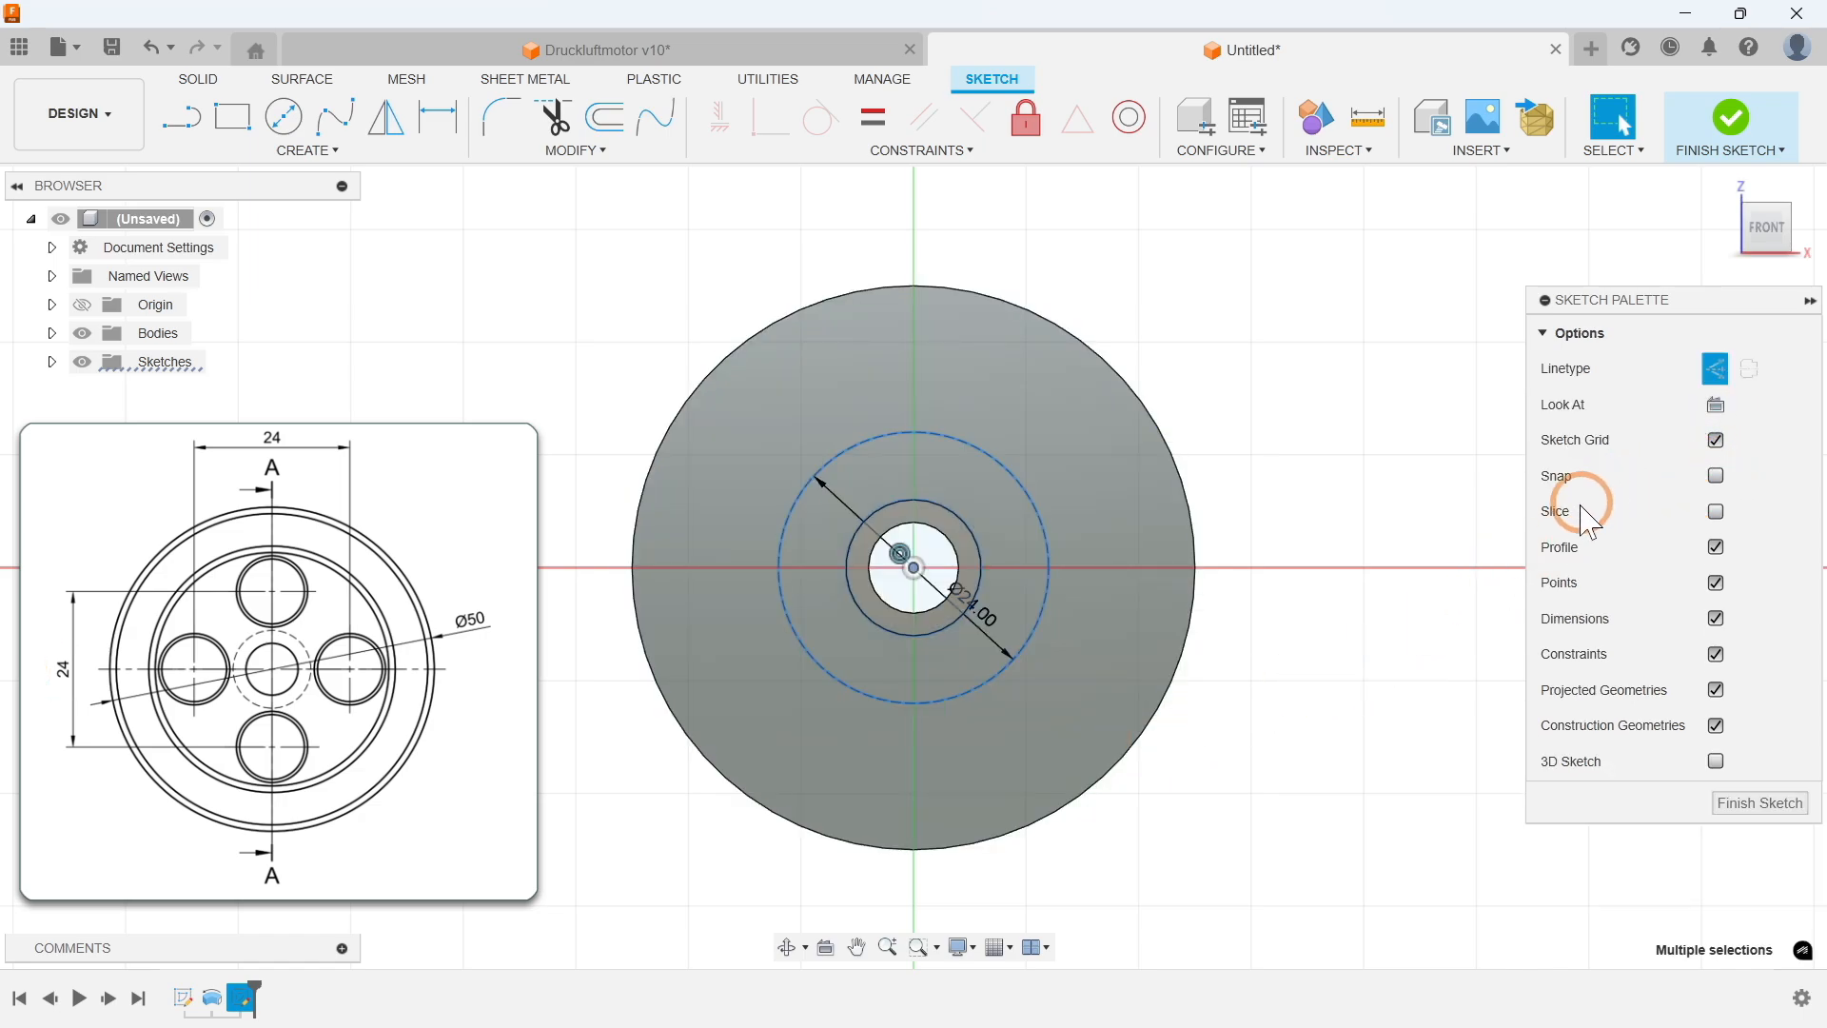
{"action": "left_click", "coordinate": [1300, 599]}
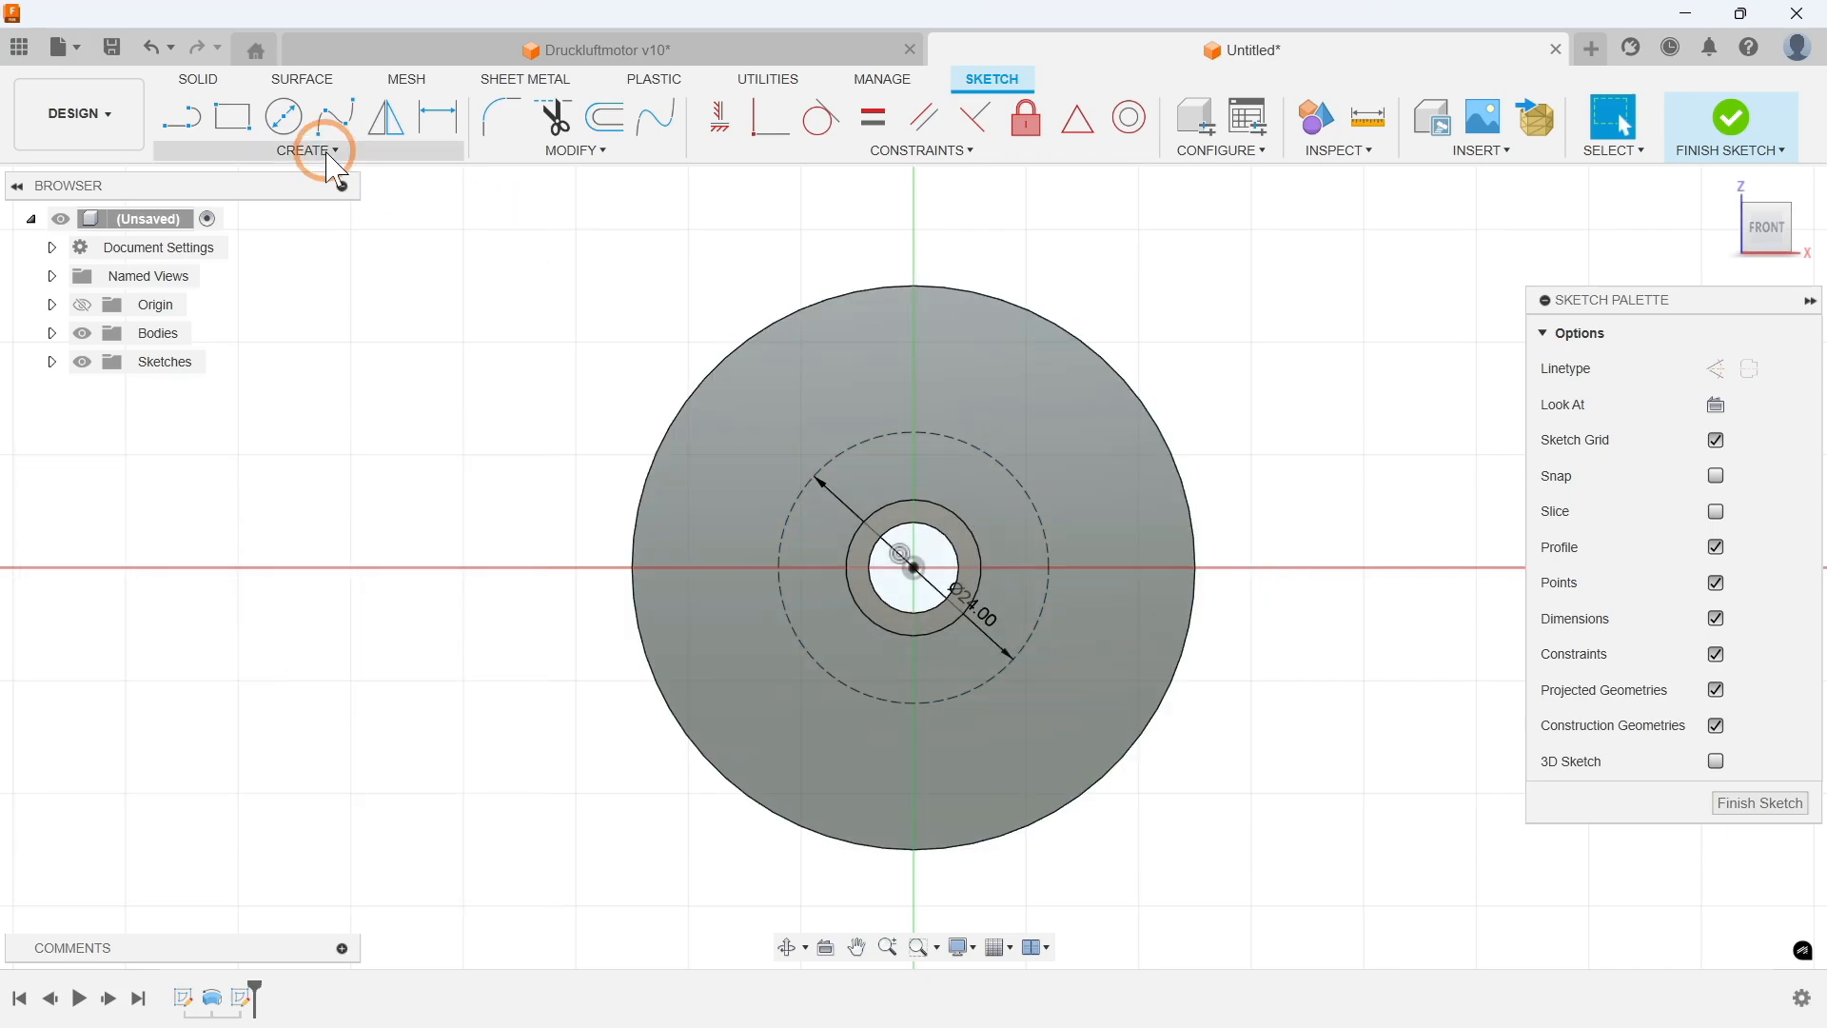
Step: Sketch a 10 mm diameter circle centered on the uppermost point of the construction circle
{"action": "left_click", "coordinate": [309, 150]}
{"action": "mouse_move", "coordinate": [273, 228]}
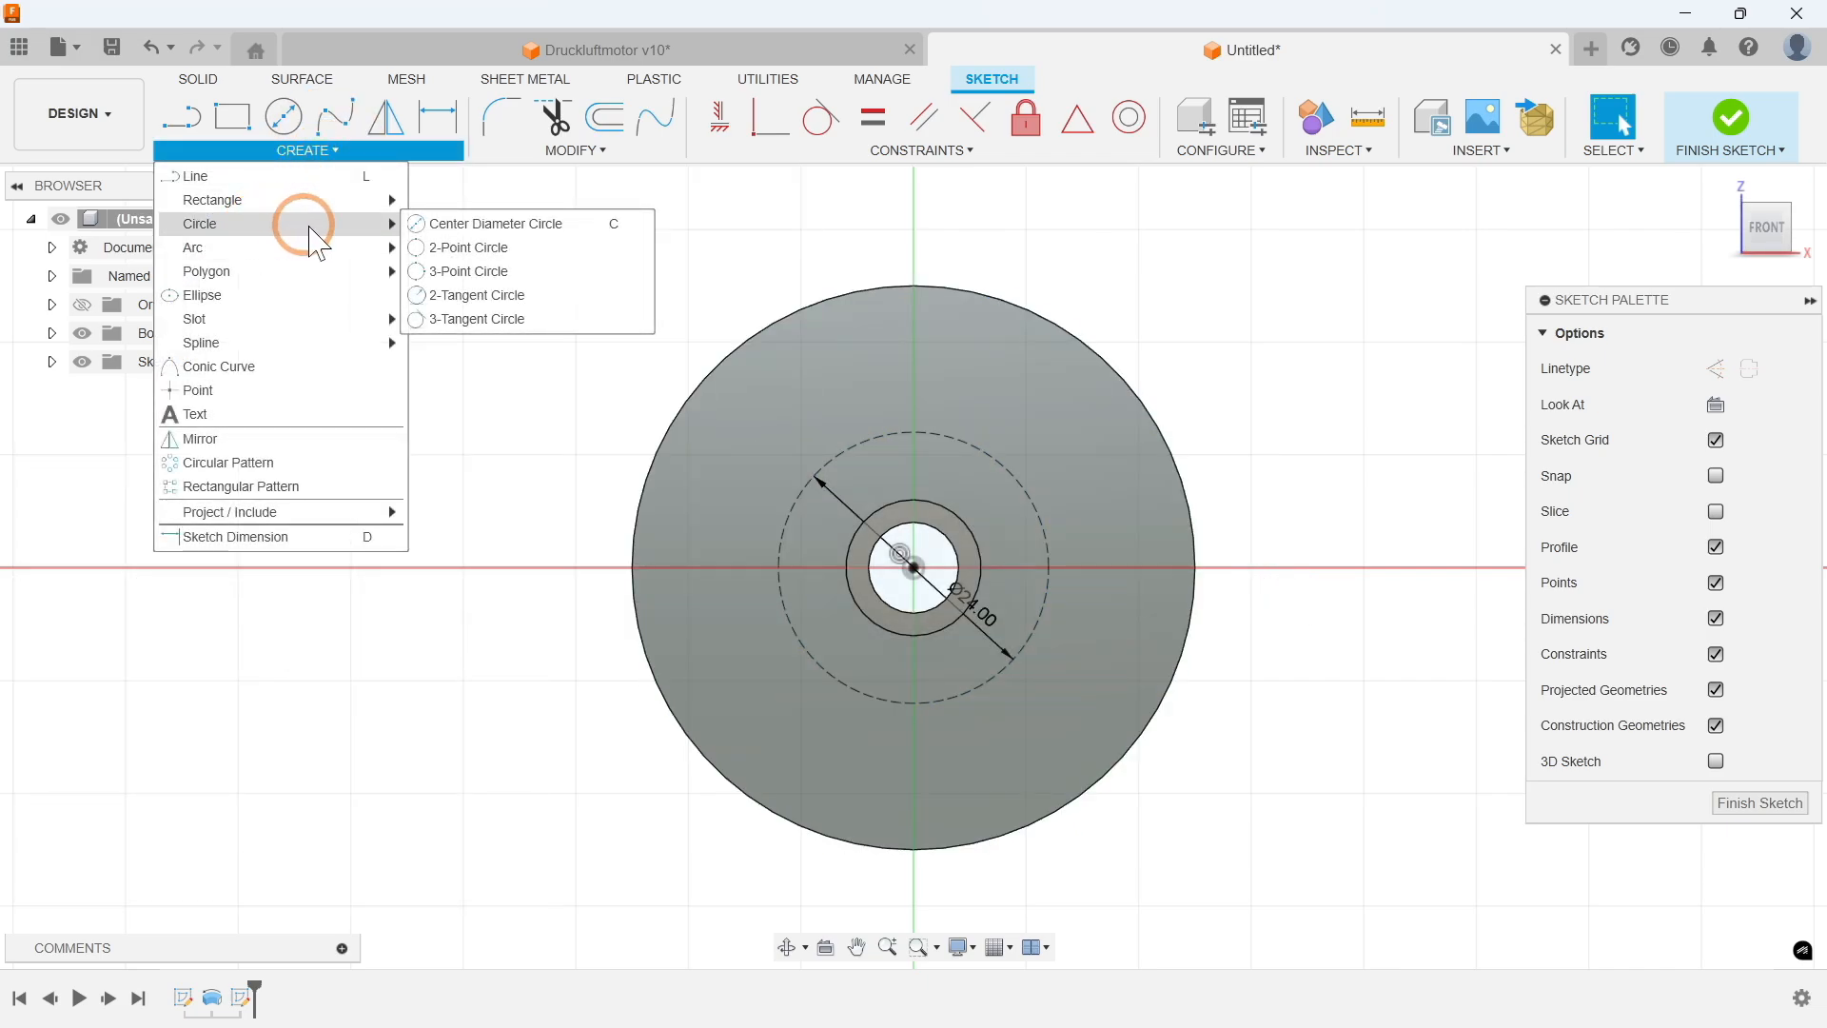
{"action": "left_click", "coordinate": [488, 226]}
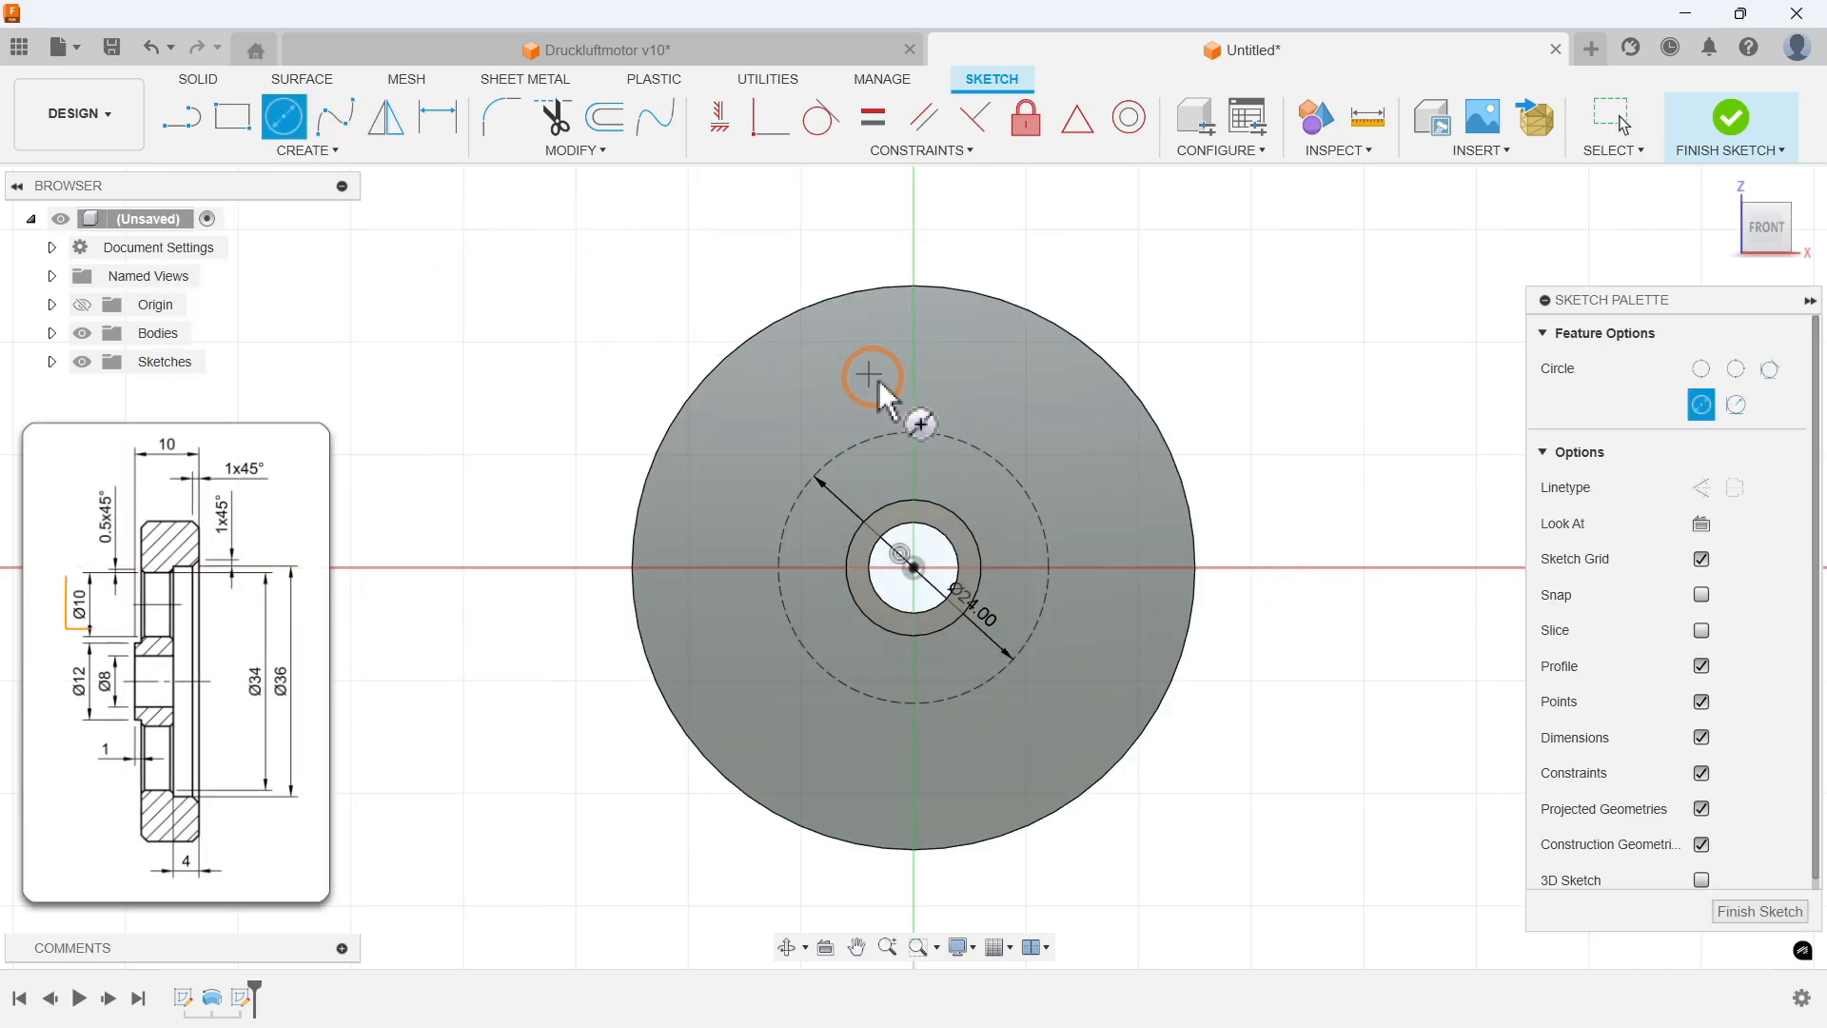
{"action": "left_click", "coordinate": [915, 434]}
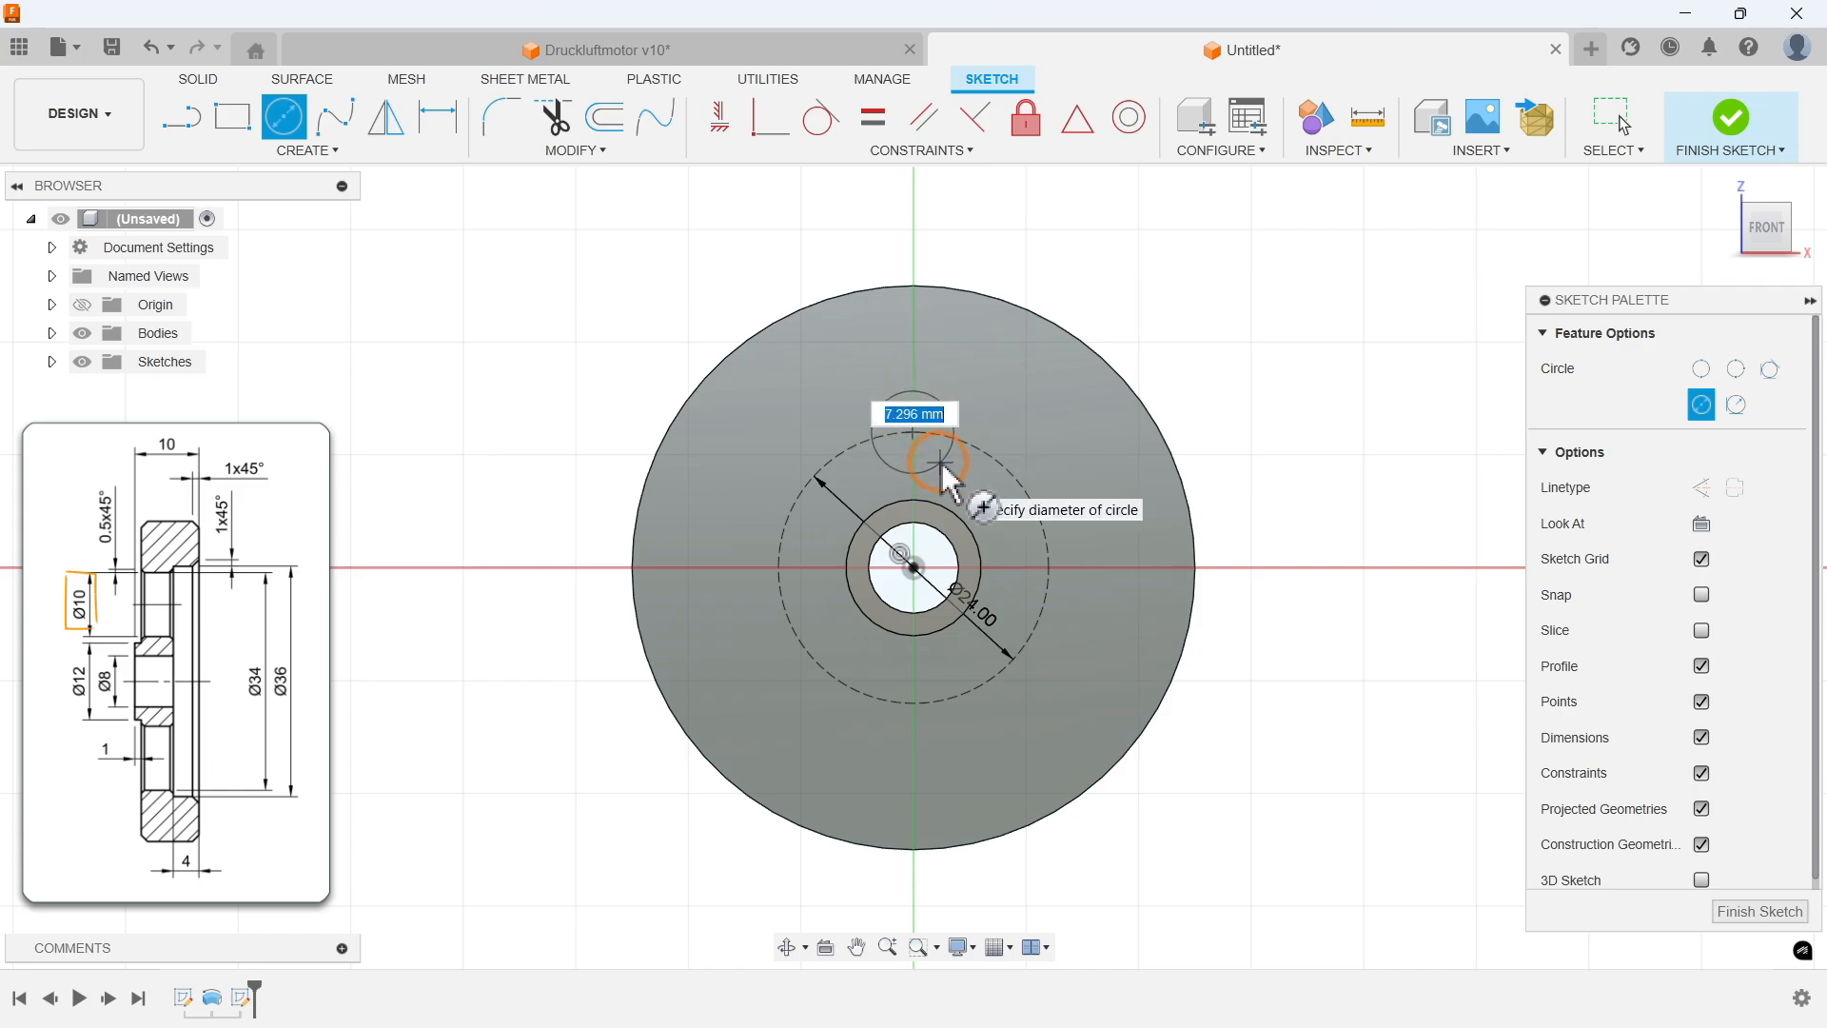
{"action": "key", "text": "Return"}
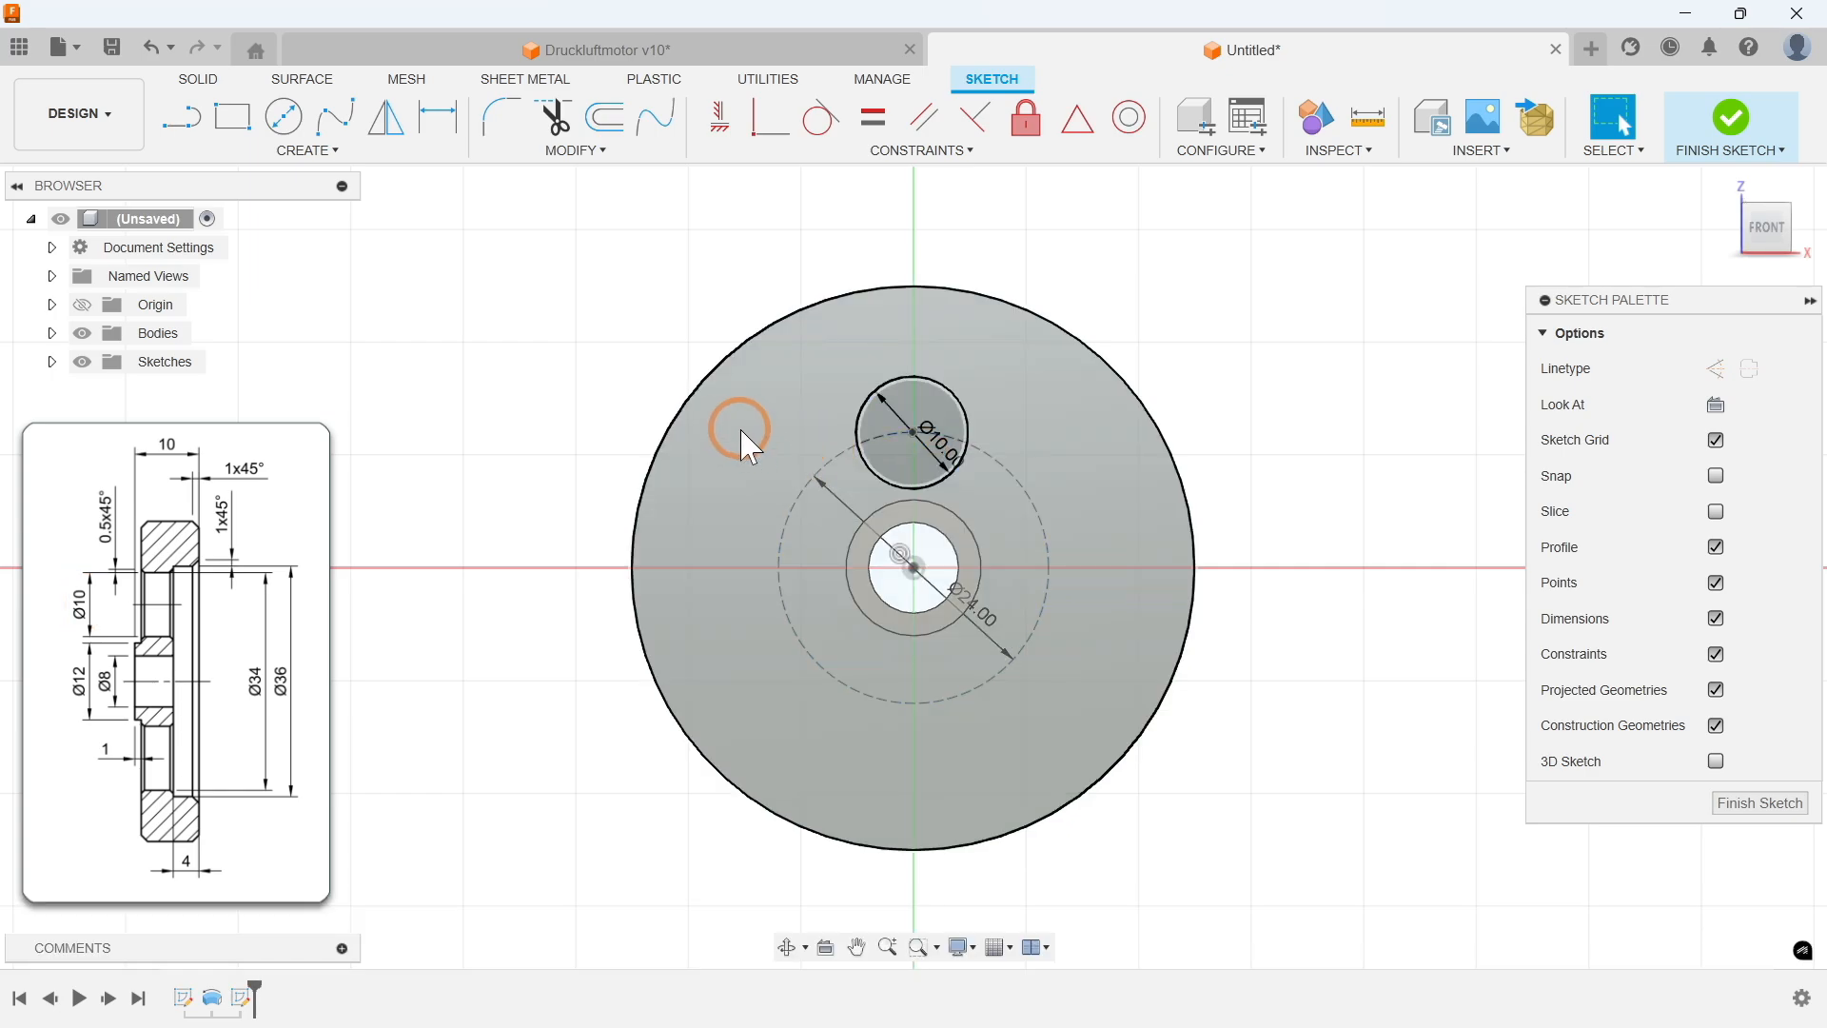
Step: Show the origin and constrain the 10 mm circle's center coincident with the vertical axis
{"action": "left_click", "coordinate": [911, 154]}
{"action": "left_click", "coordinate": [762, 199]}
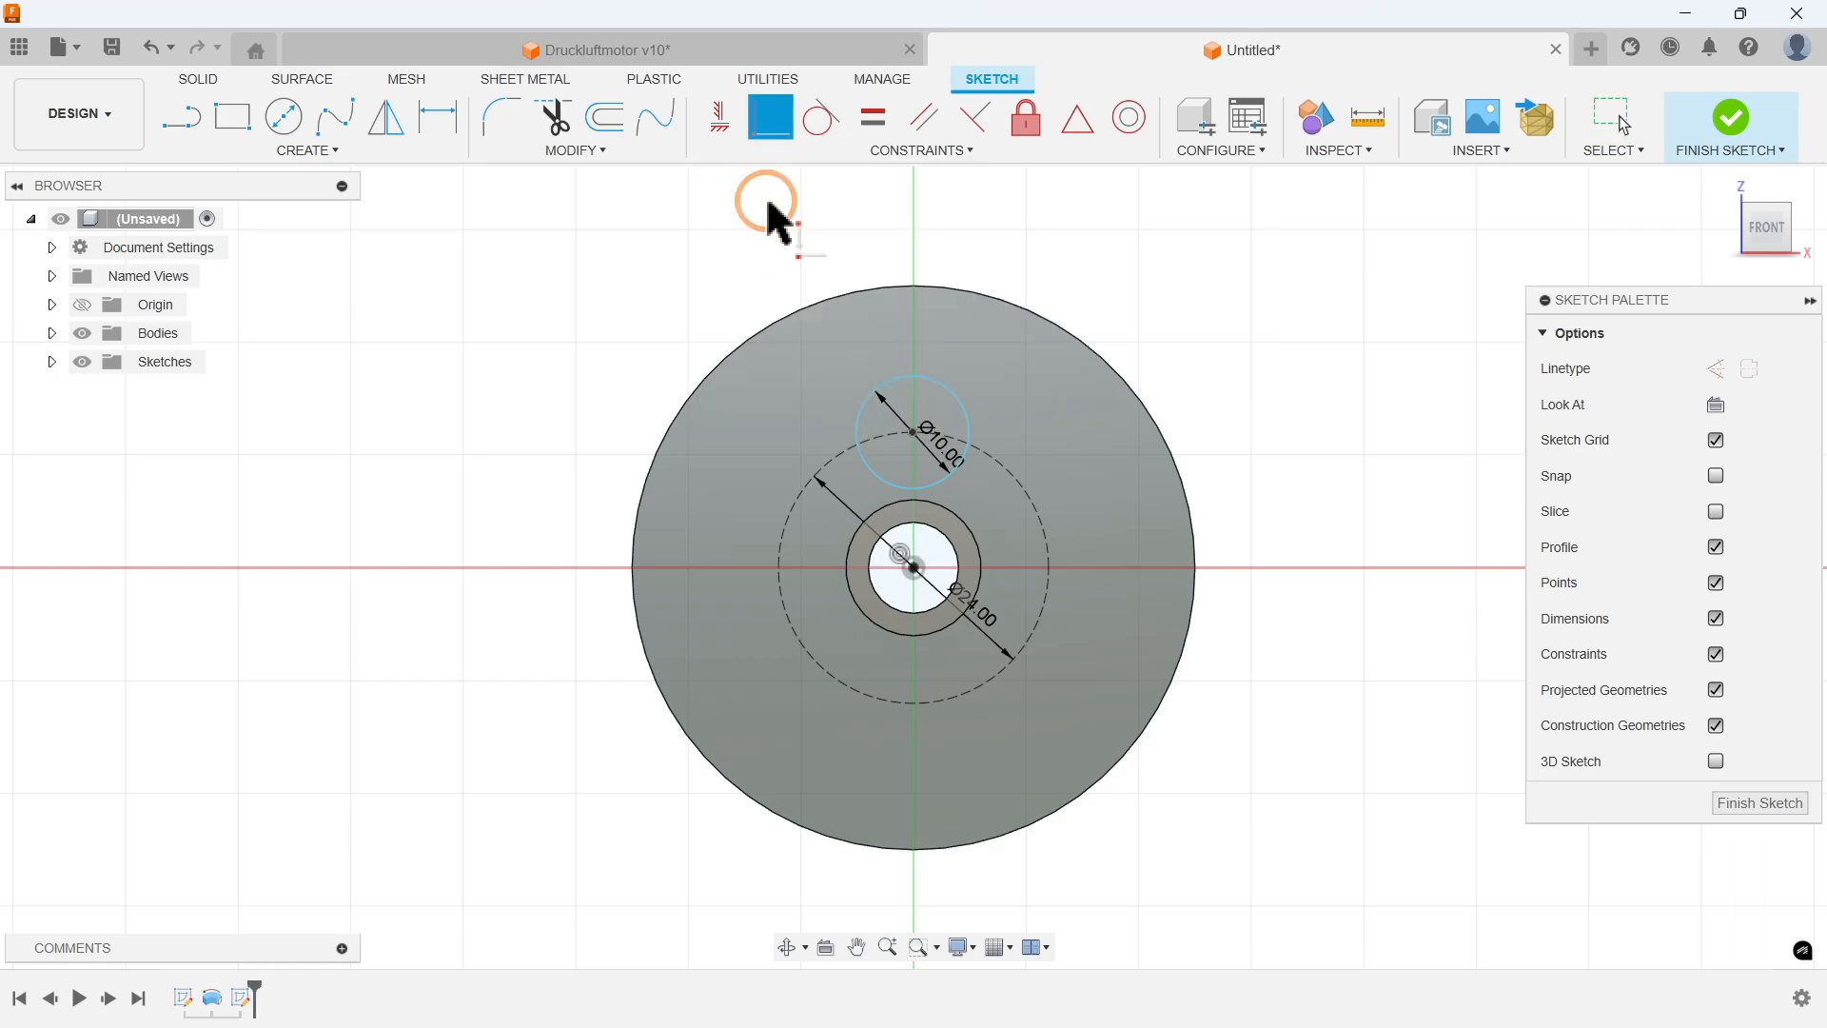
{"action": "left_click", "coordinate": [908, 424]}
{"action": "left_click", "coordinate": [909, 430]}
{"action": "left_click", "coordinate": [82, 306]}
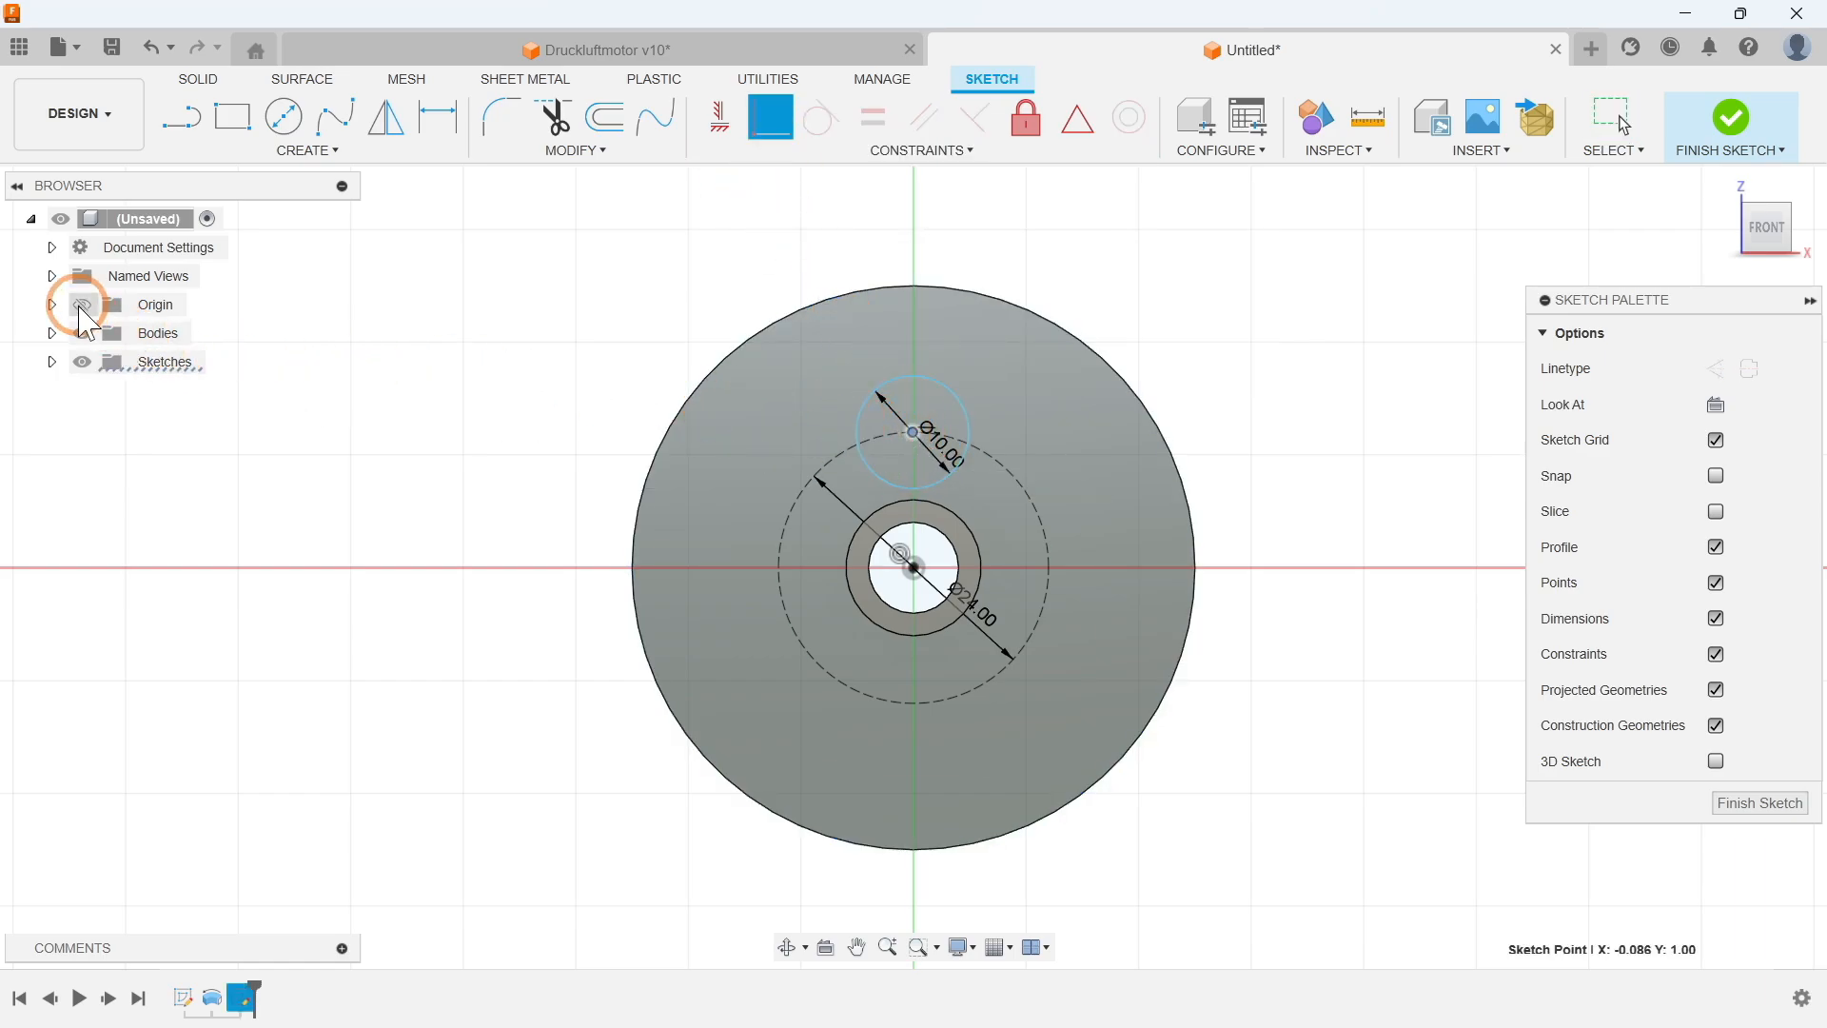
{"action": "left_click", "coordinate": [916, 497]}
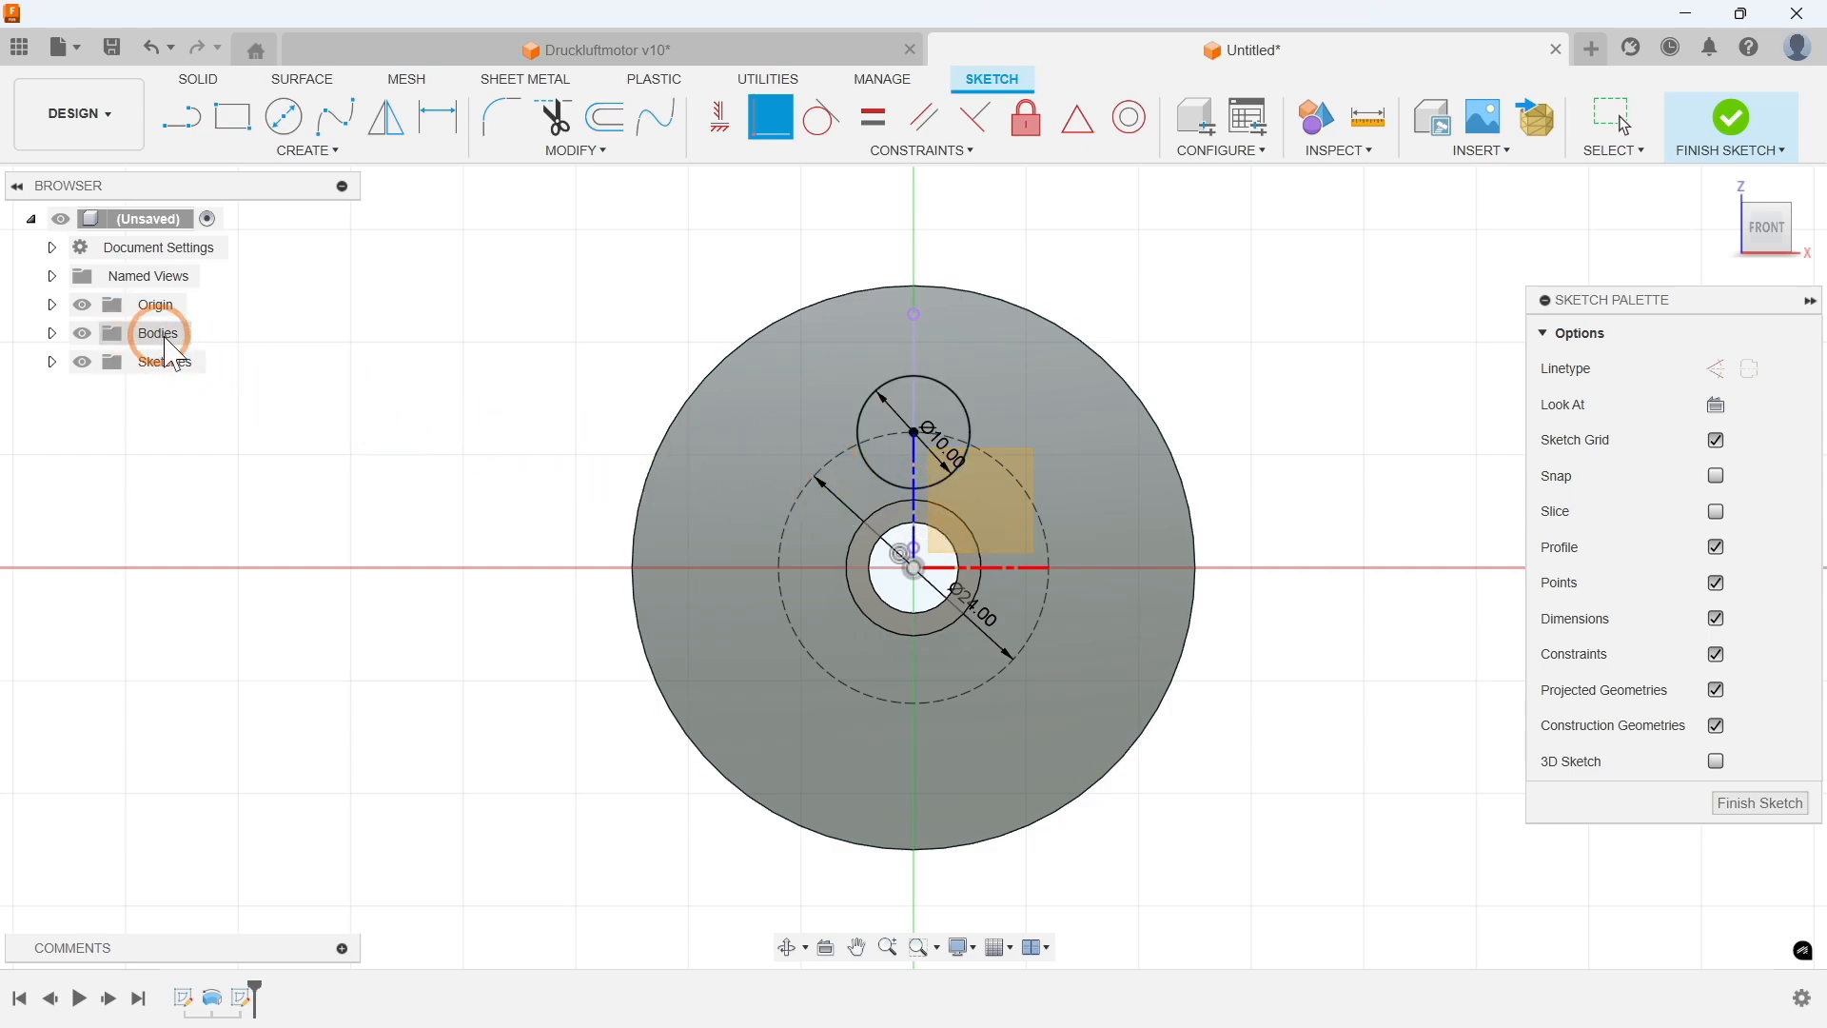
Step: Hide the origin and finish the sketch with the 10 mm circle
{"action": "key", "text": "Escape"}
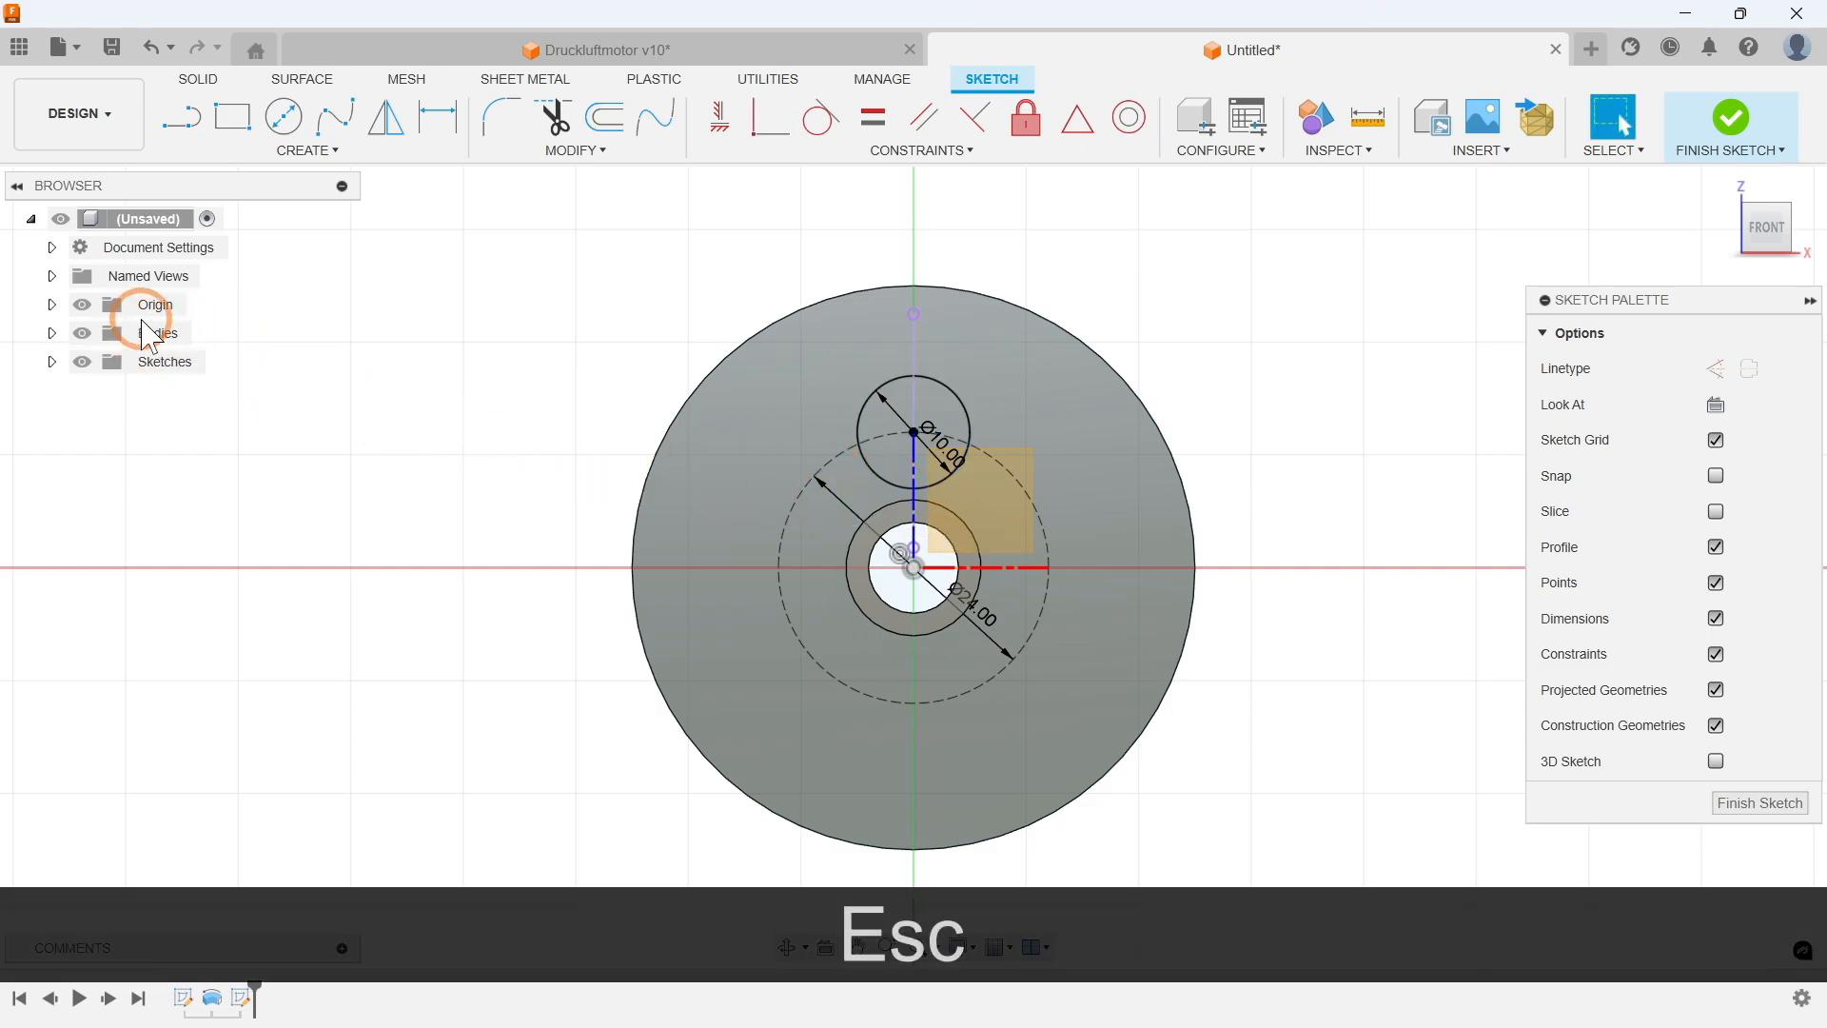
{"action": "left_click", "coordinate": [82, 304]}
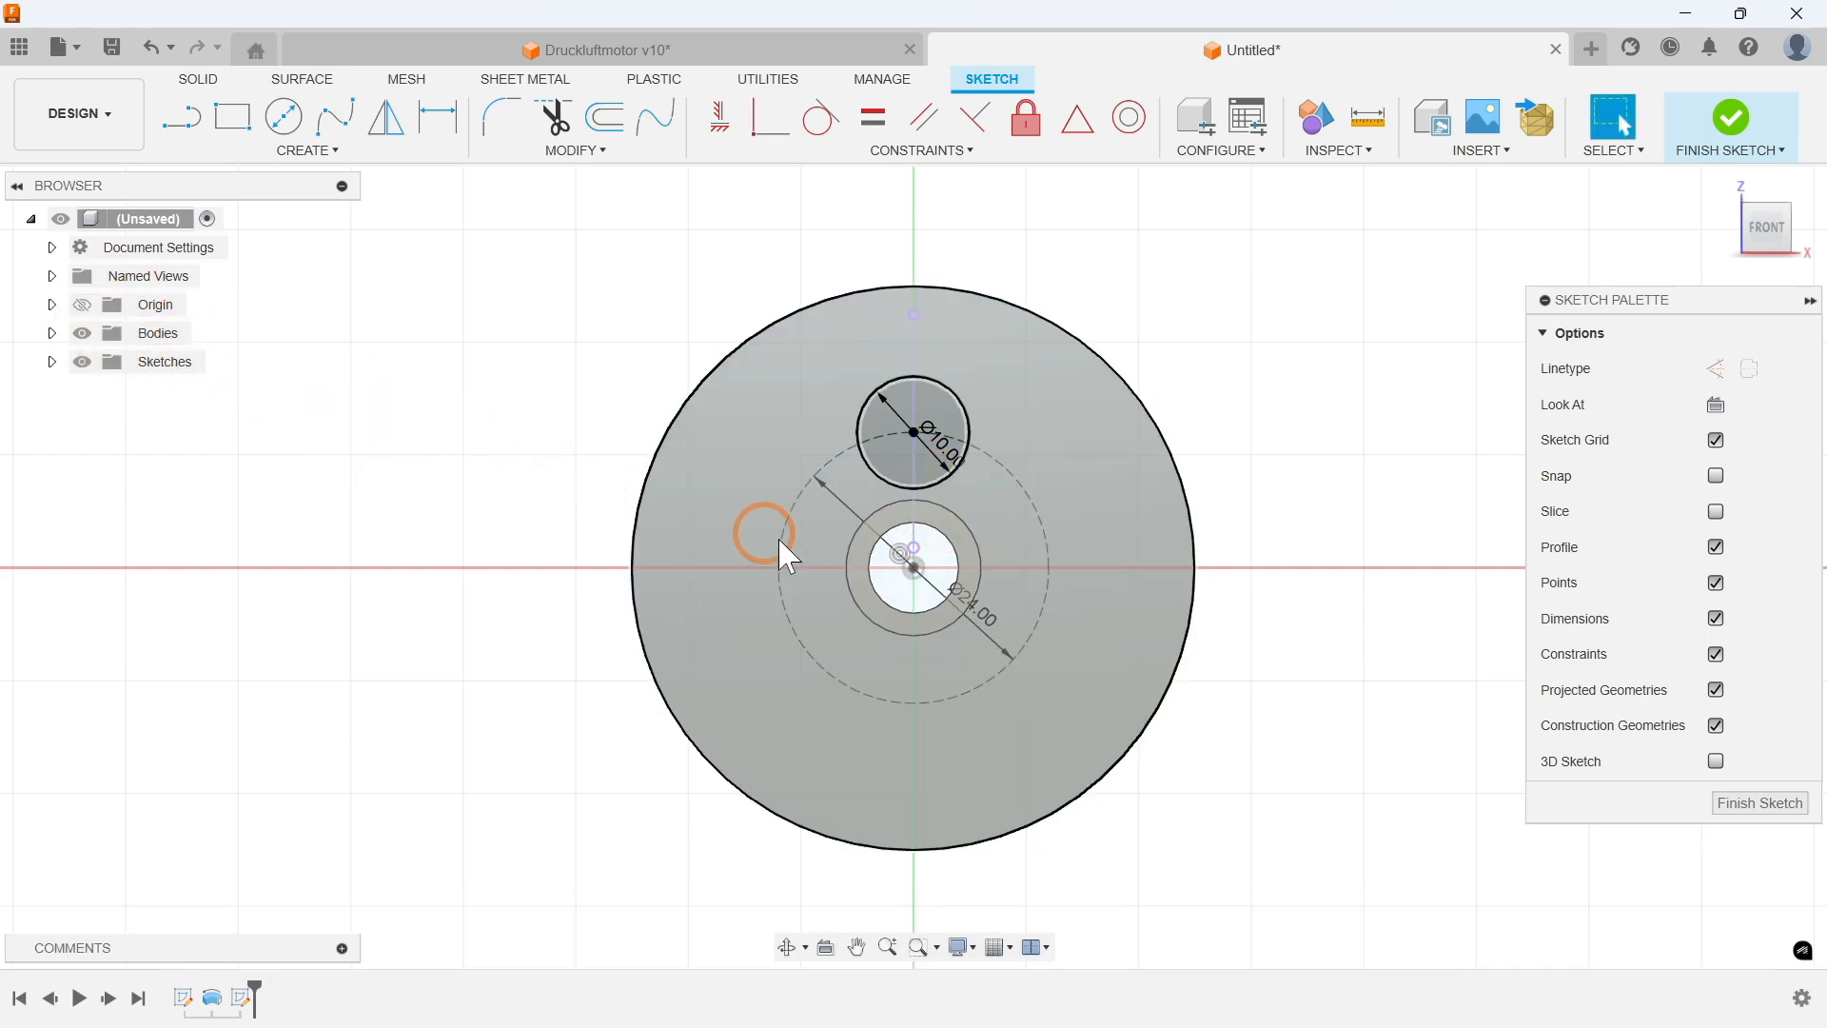
{"action": "left_click", "coordinate": [1760, 802]}
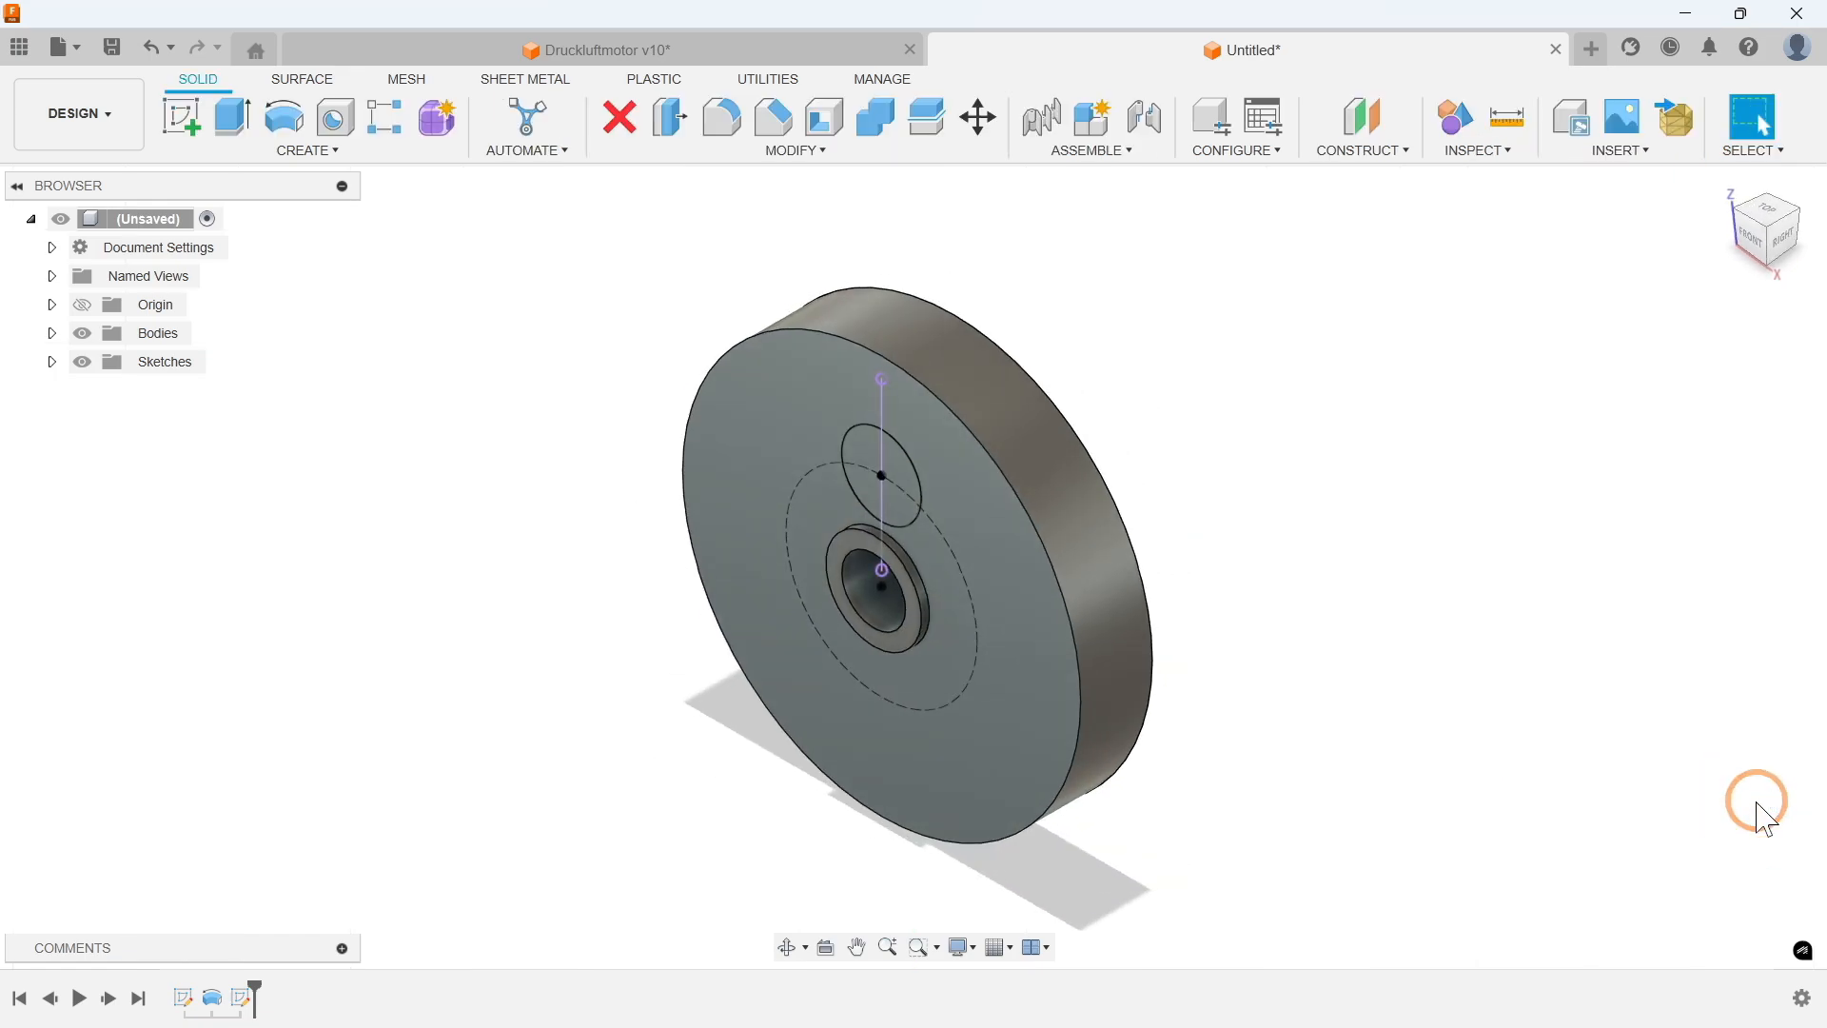
Step: Extrude both halves of the 10 mm circle as a cut through the whole flywheel, with extent type All
{"action": "left_click", "coordinate": [312, 152]}
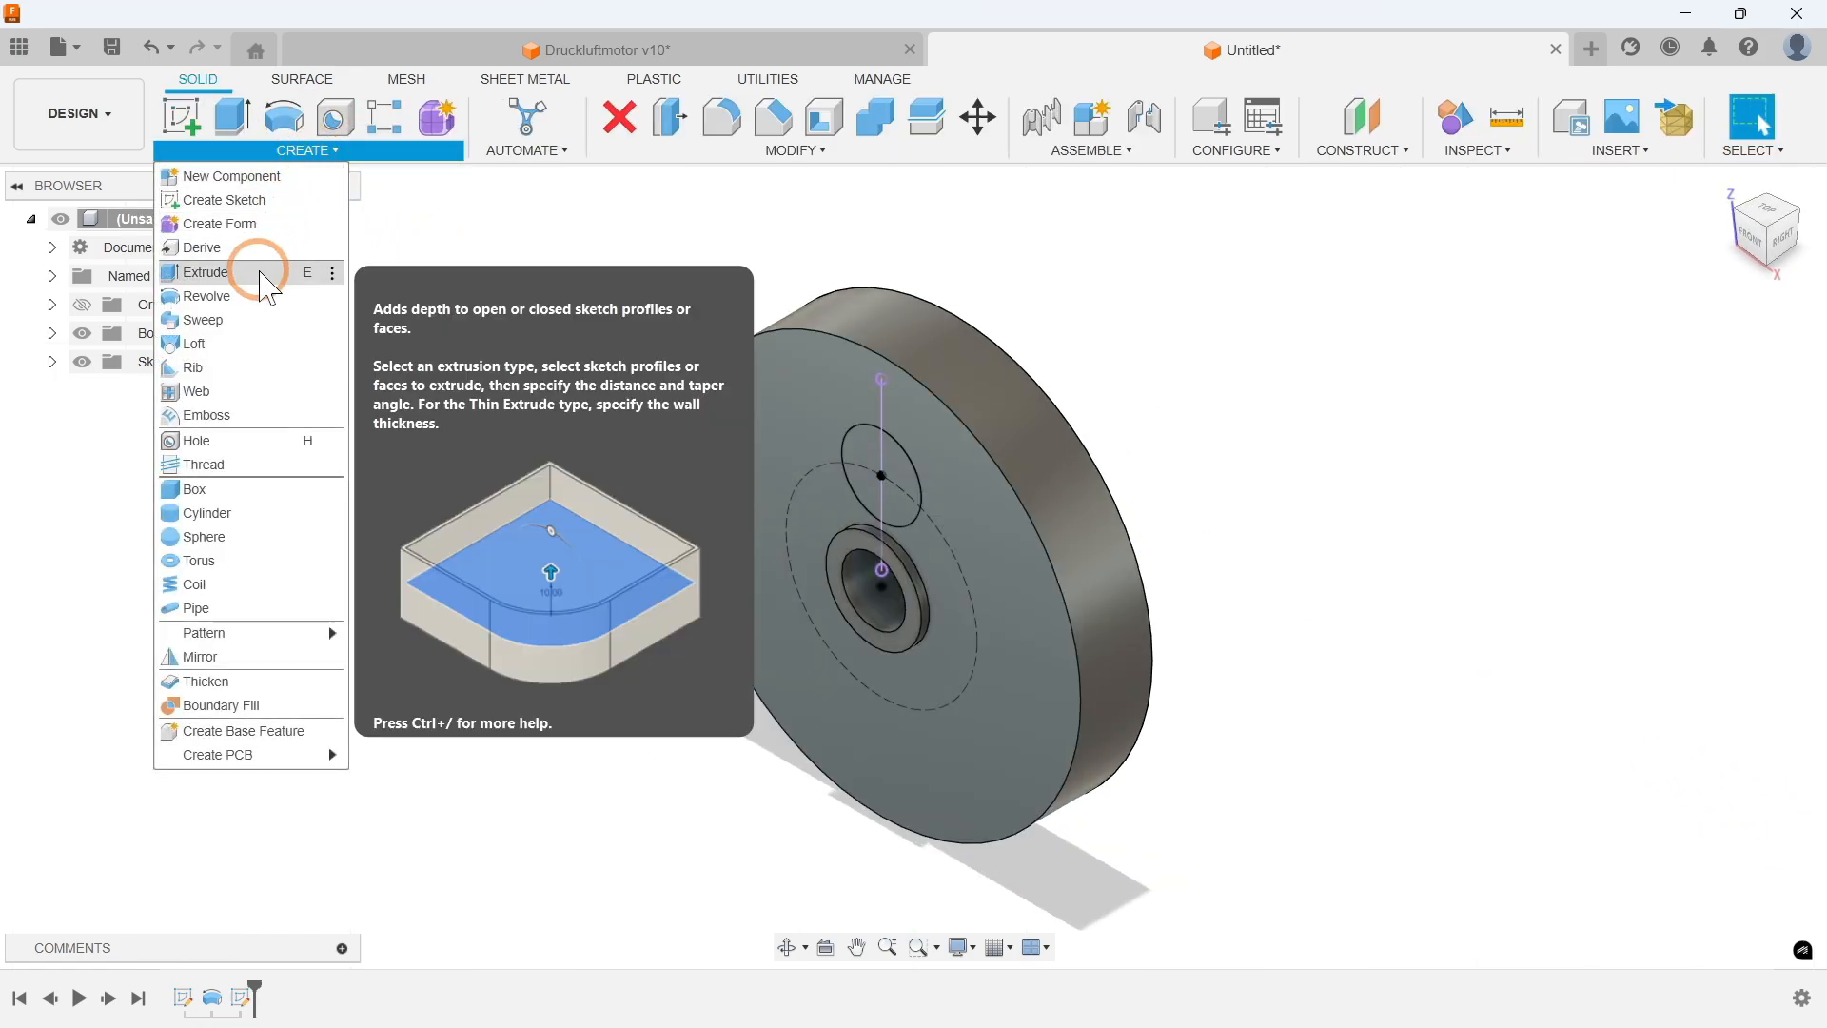
{"action": "left_click", "coordinate": [252, 272]}
{"action": "left_click", "coordinate": [861, 461]}
{"action": "left_click", "coordinate": [897, 484]}
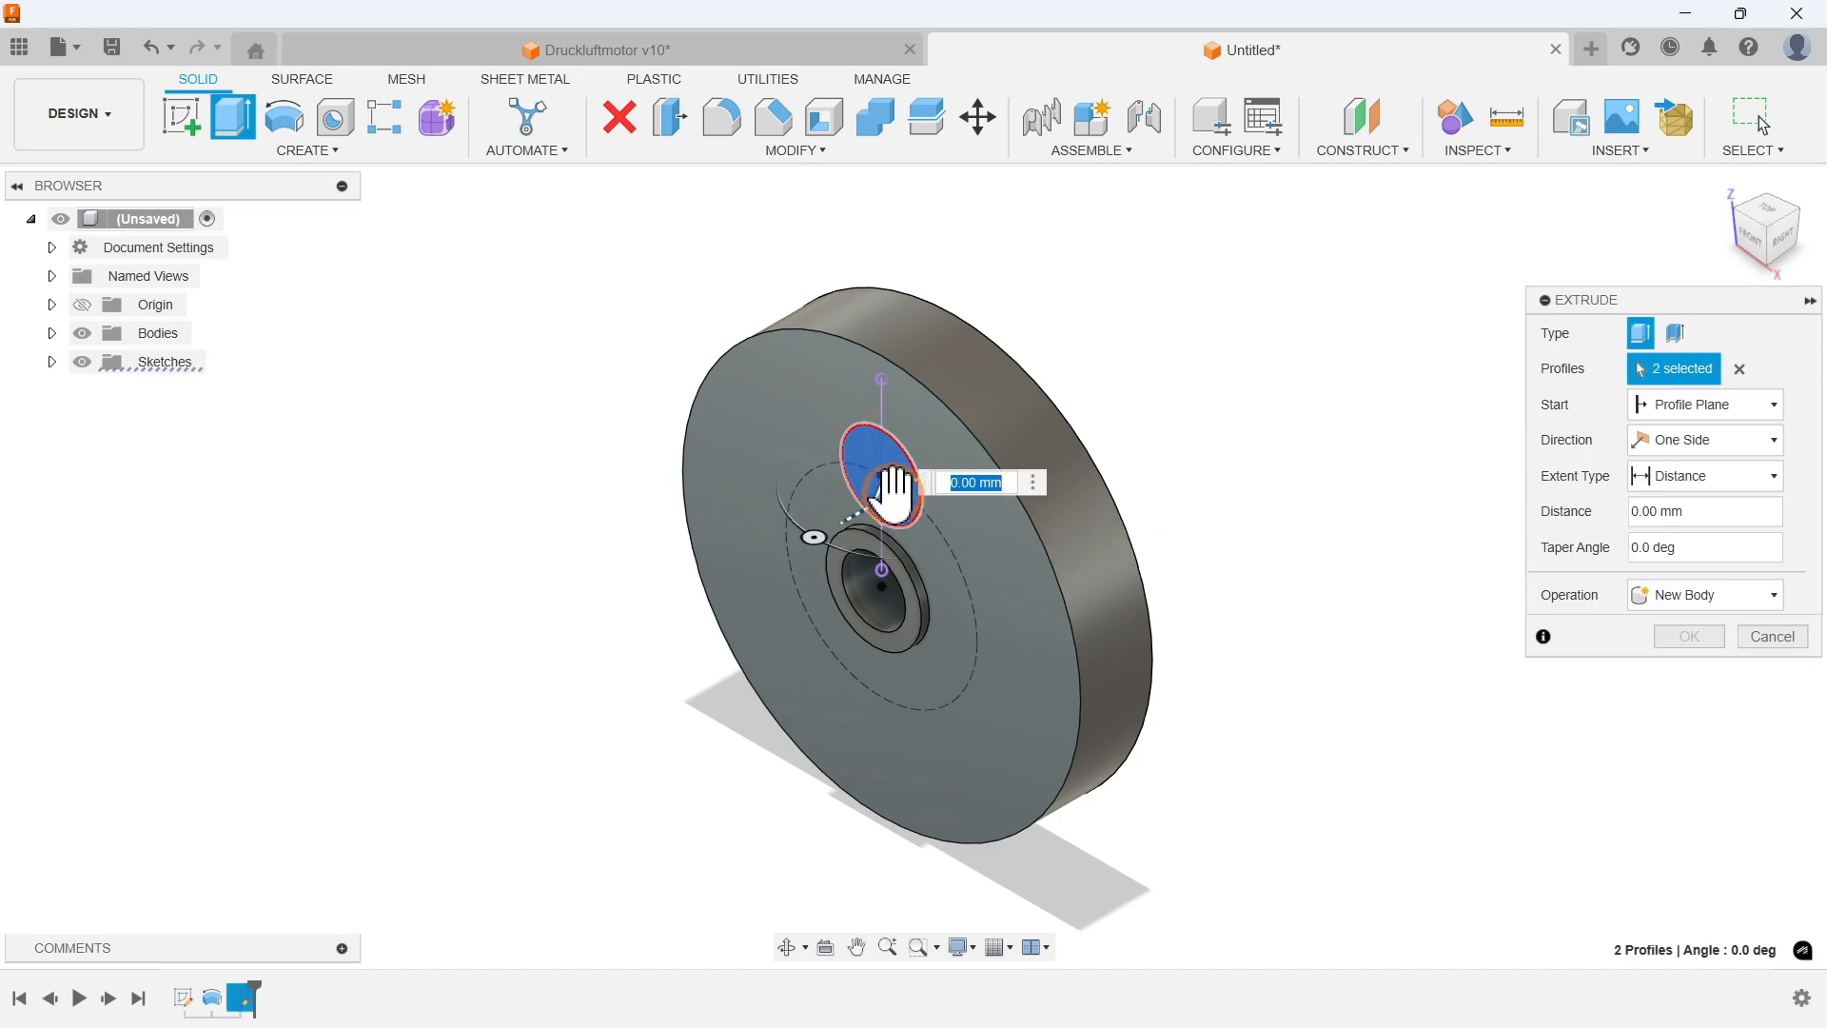
{"action": "left_click_drag", "start_coordinate": [881, 502], "coordinate": [1236, 371]}
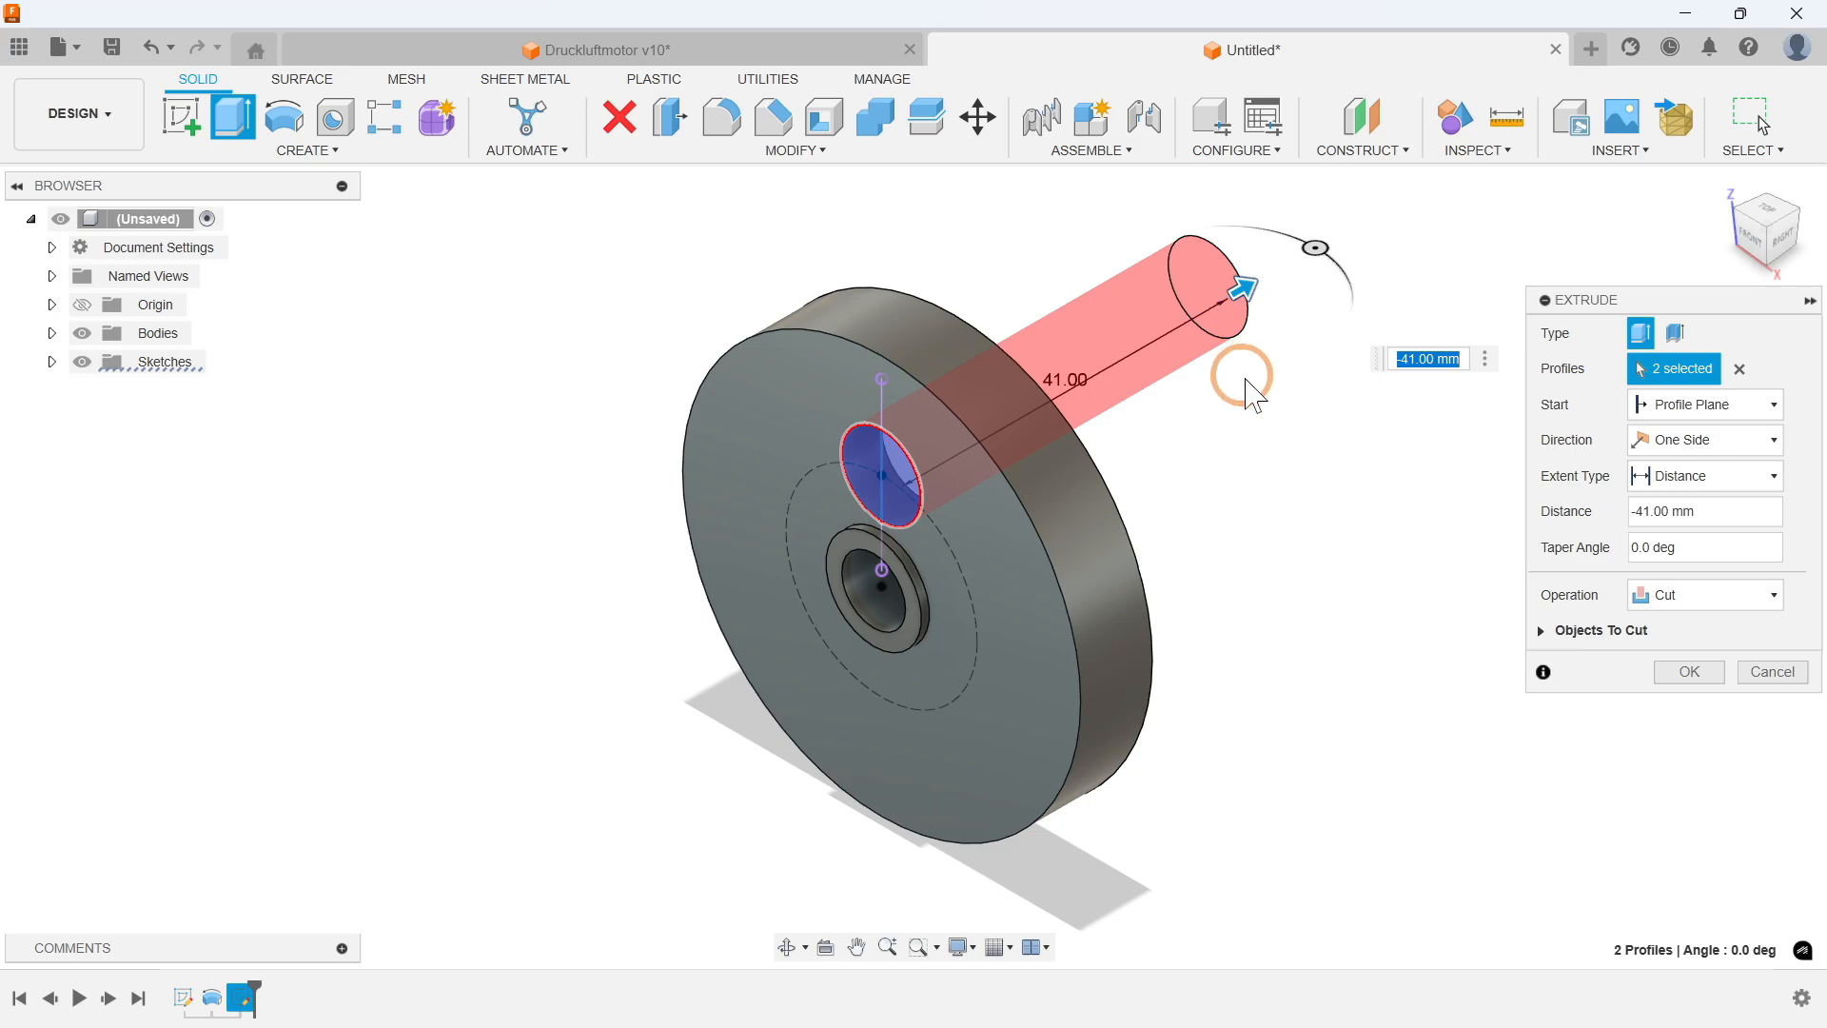
{"action": "left_click", "coordinate": [1714, 476]}
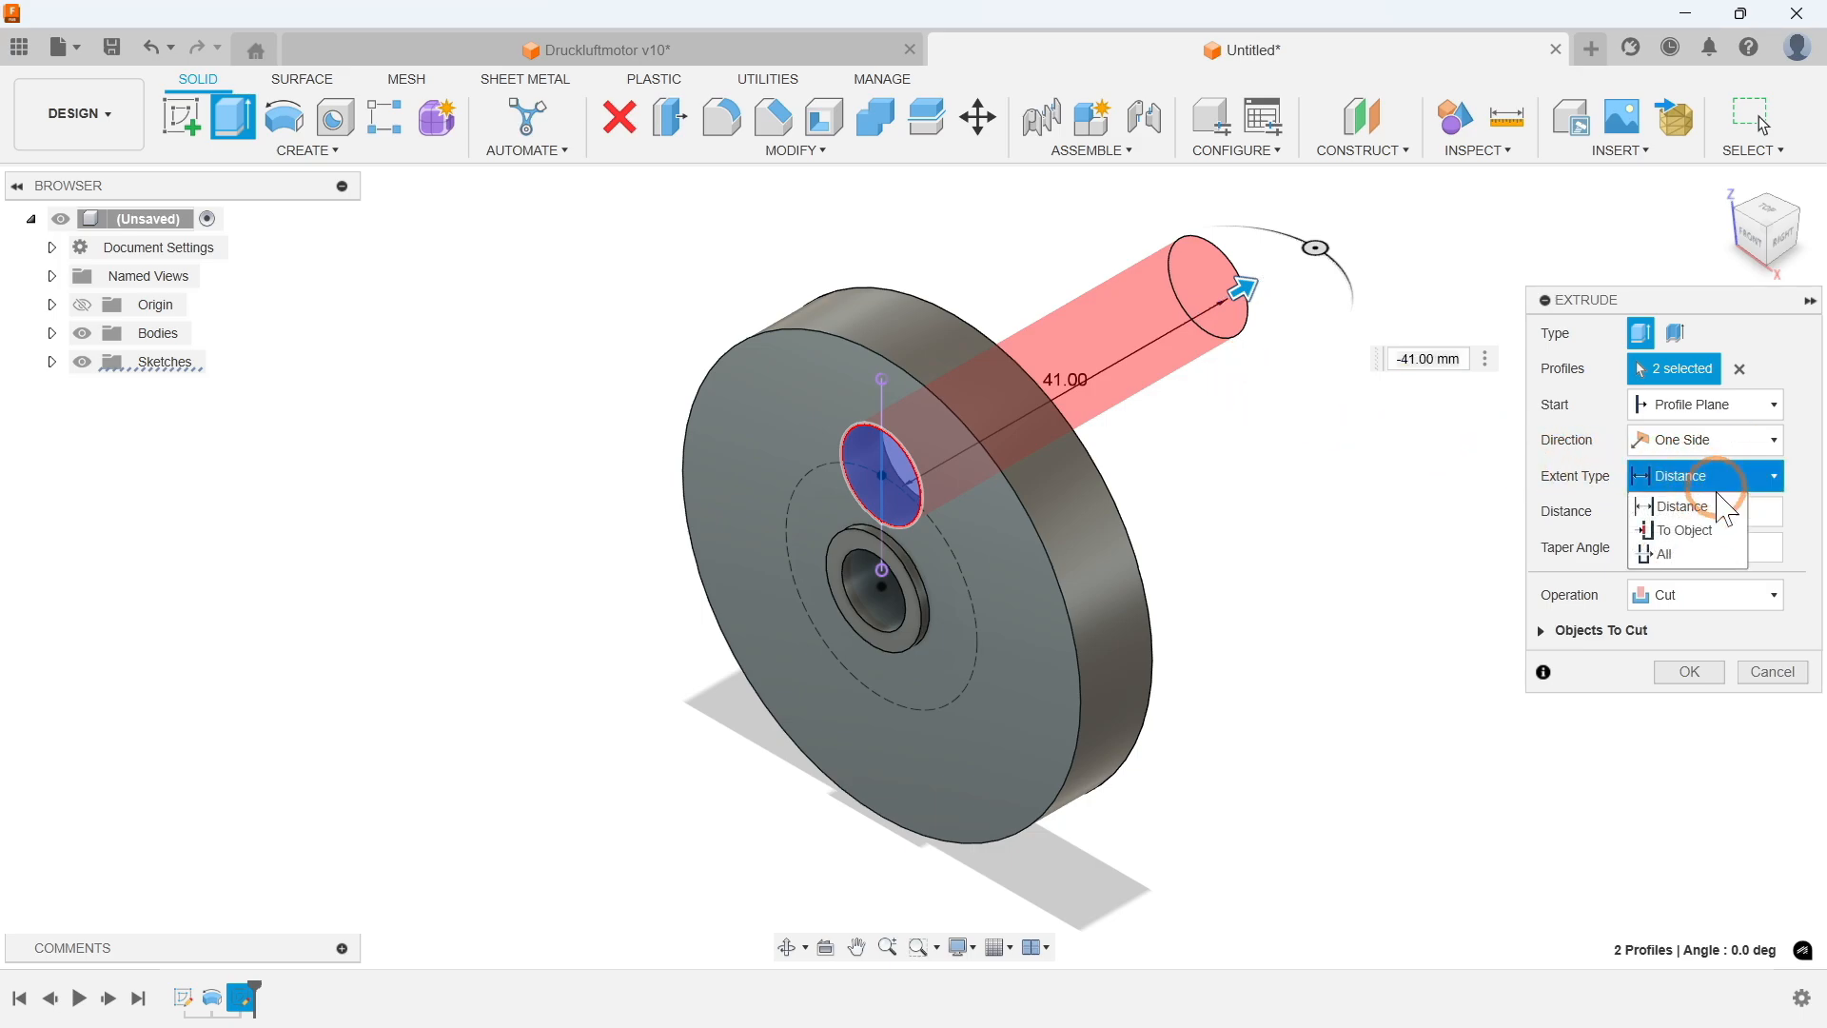
{"action": "left_click", "coordinate": [1670, 554]}
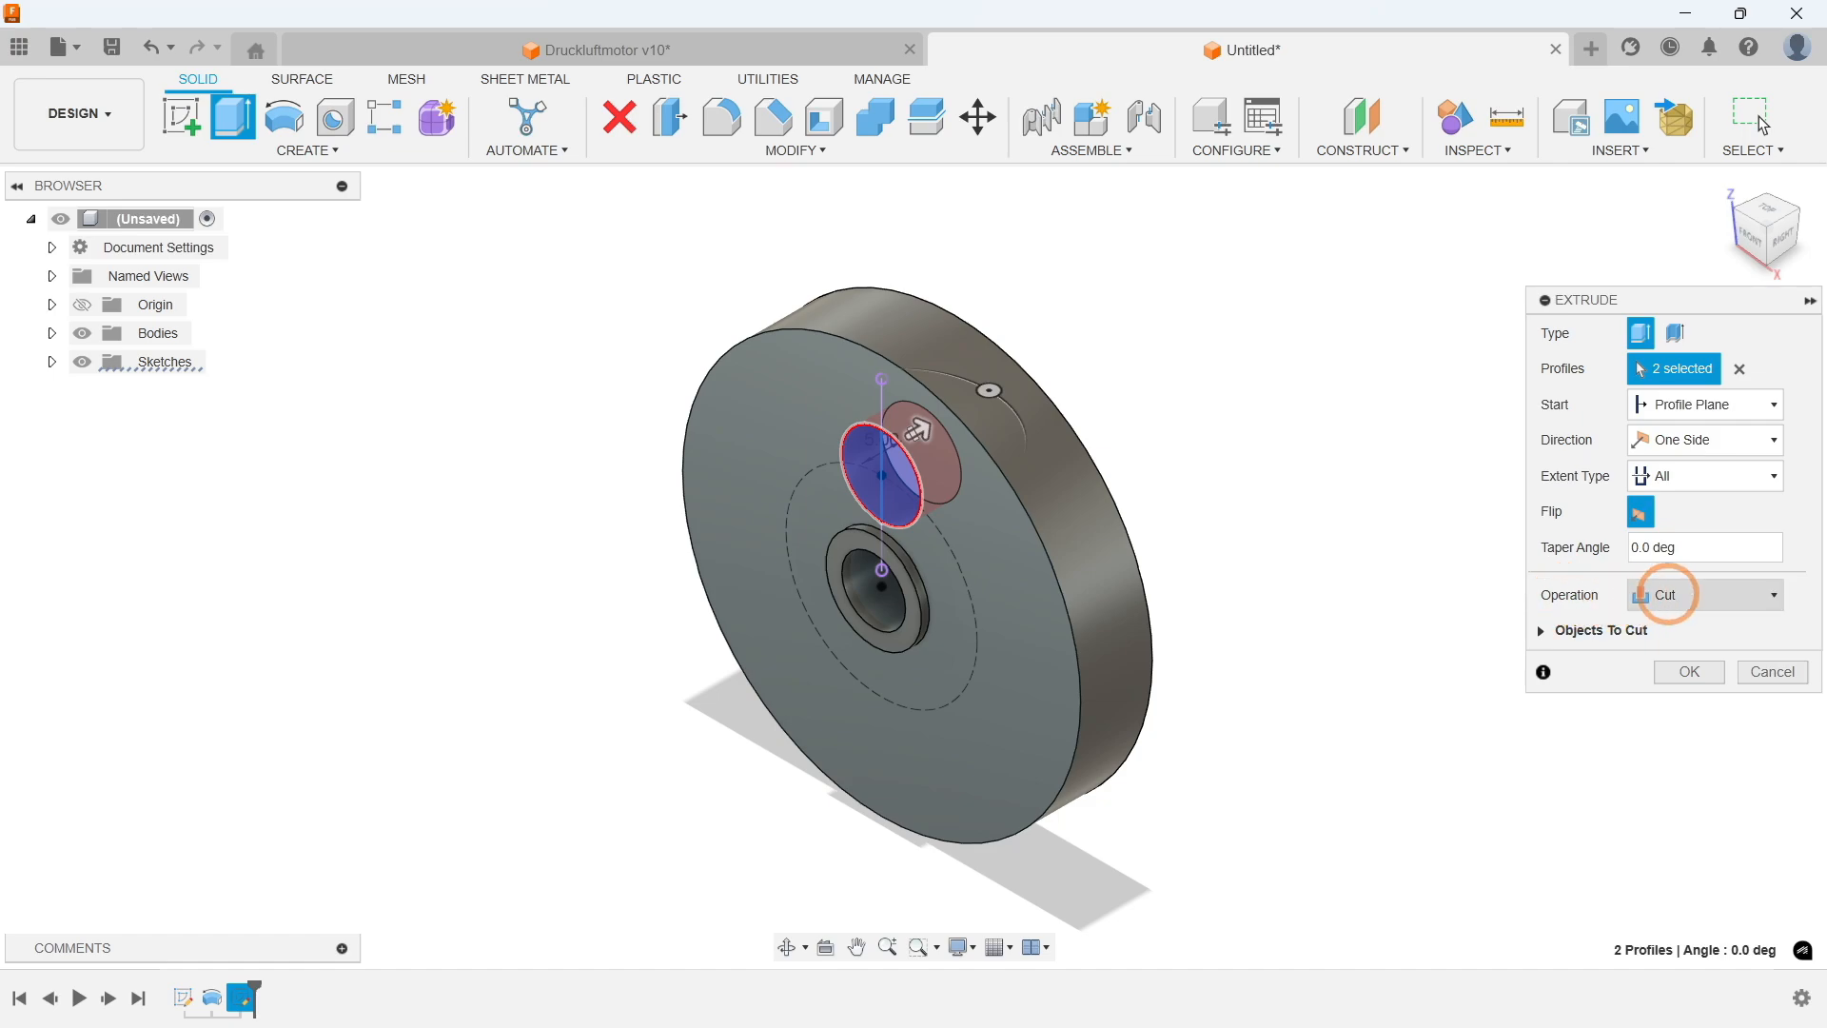
{"action": "left_click", "coordinate": [1673, 594]}
{"action": "left_click", "coordinate": [1682, 594]}
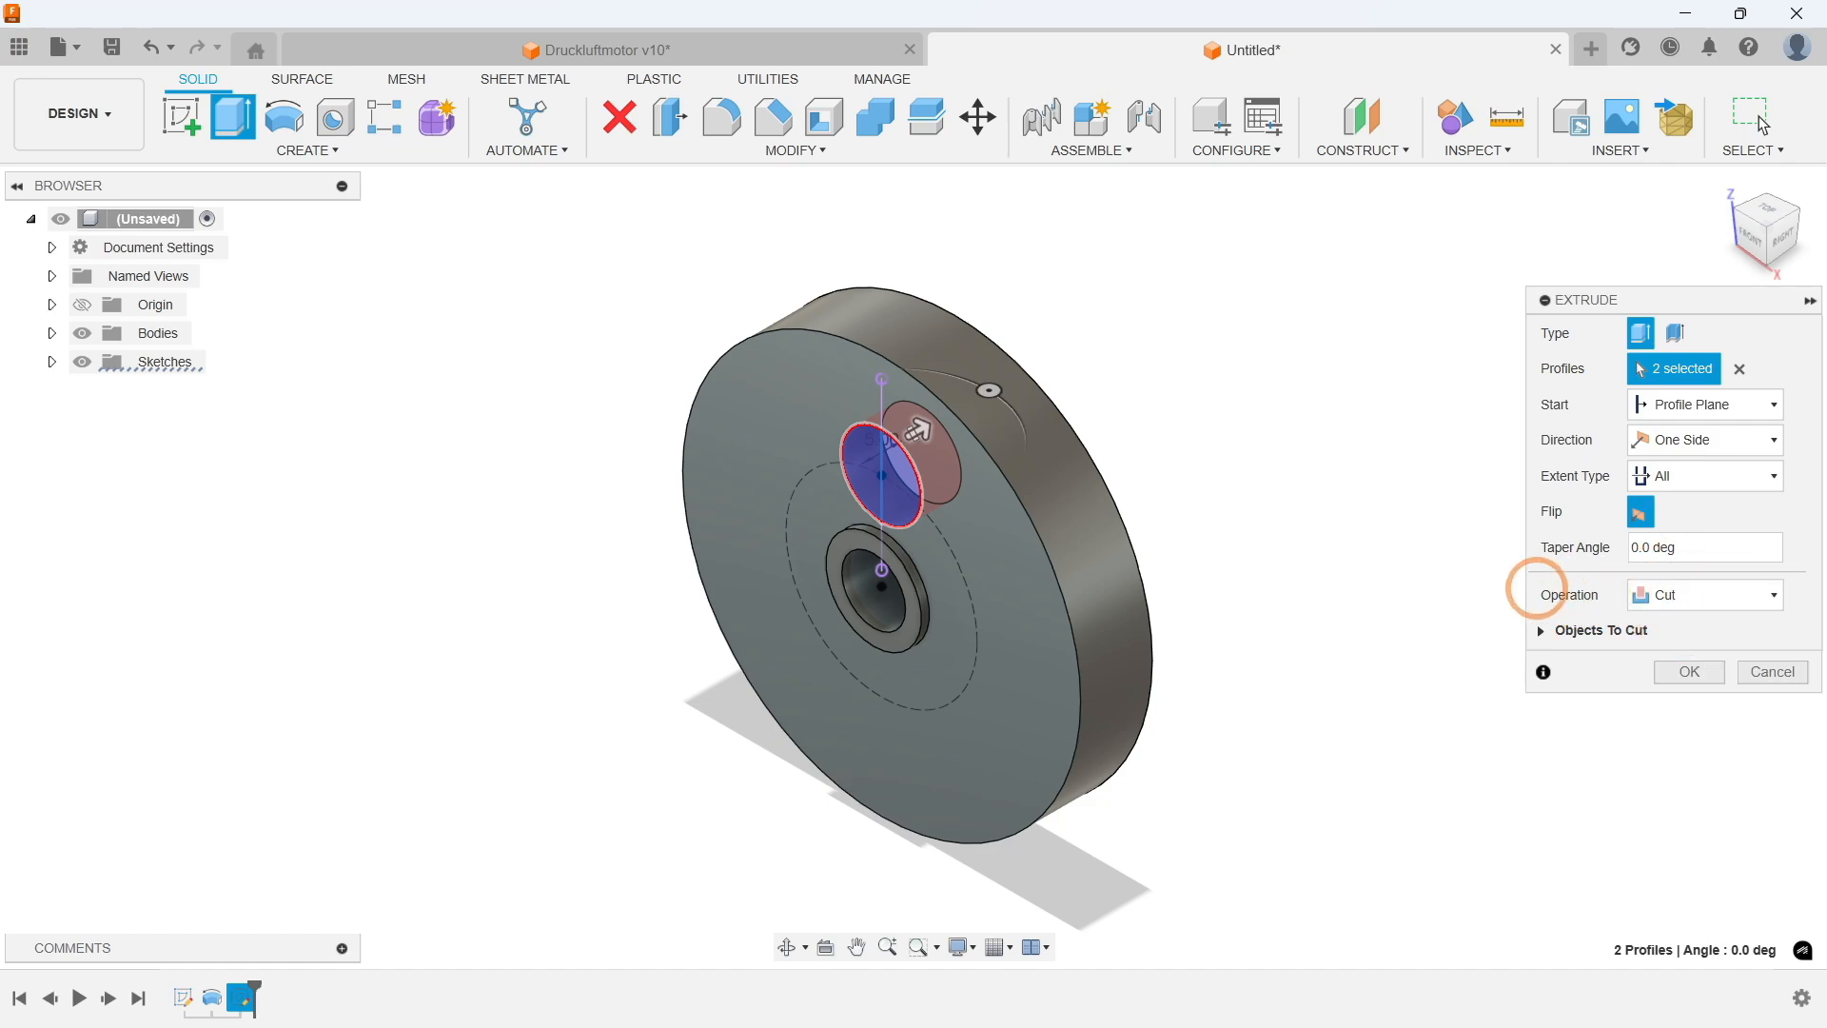
{"action": "left_click", "coordinate": [1690, 672]}
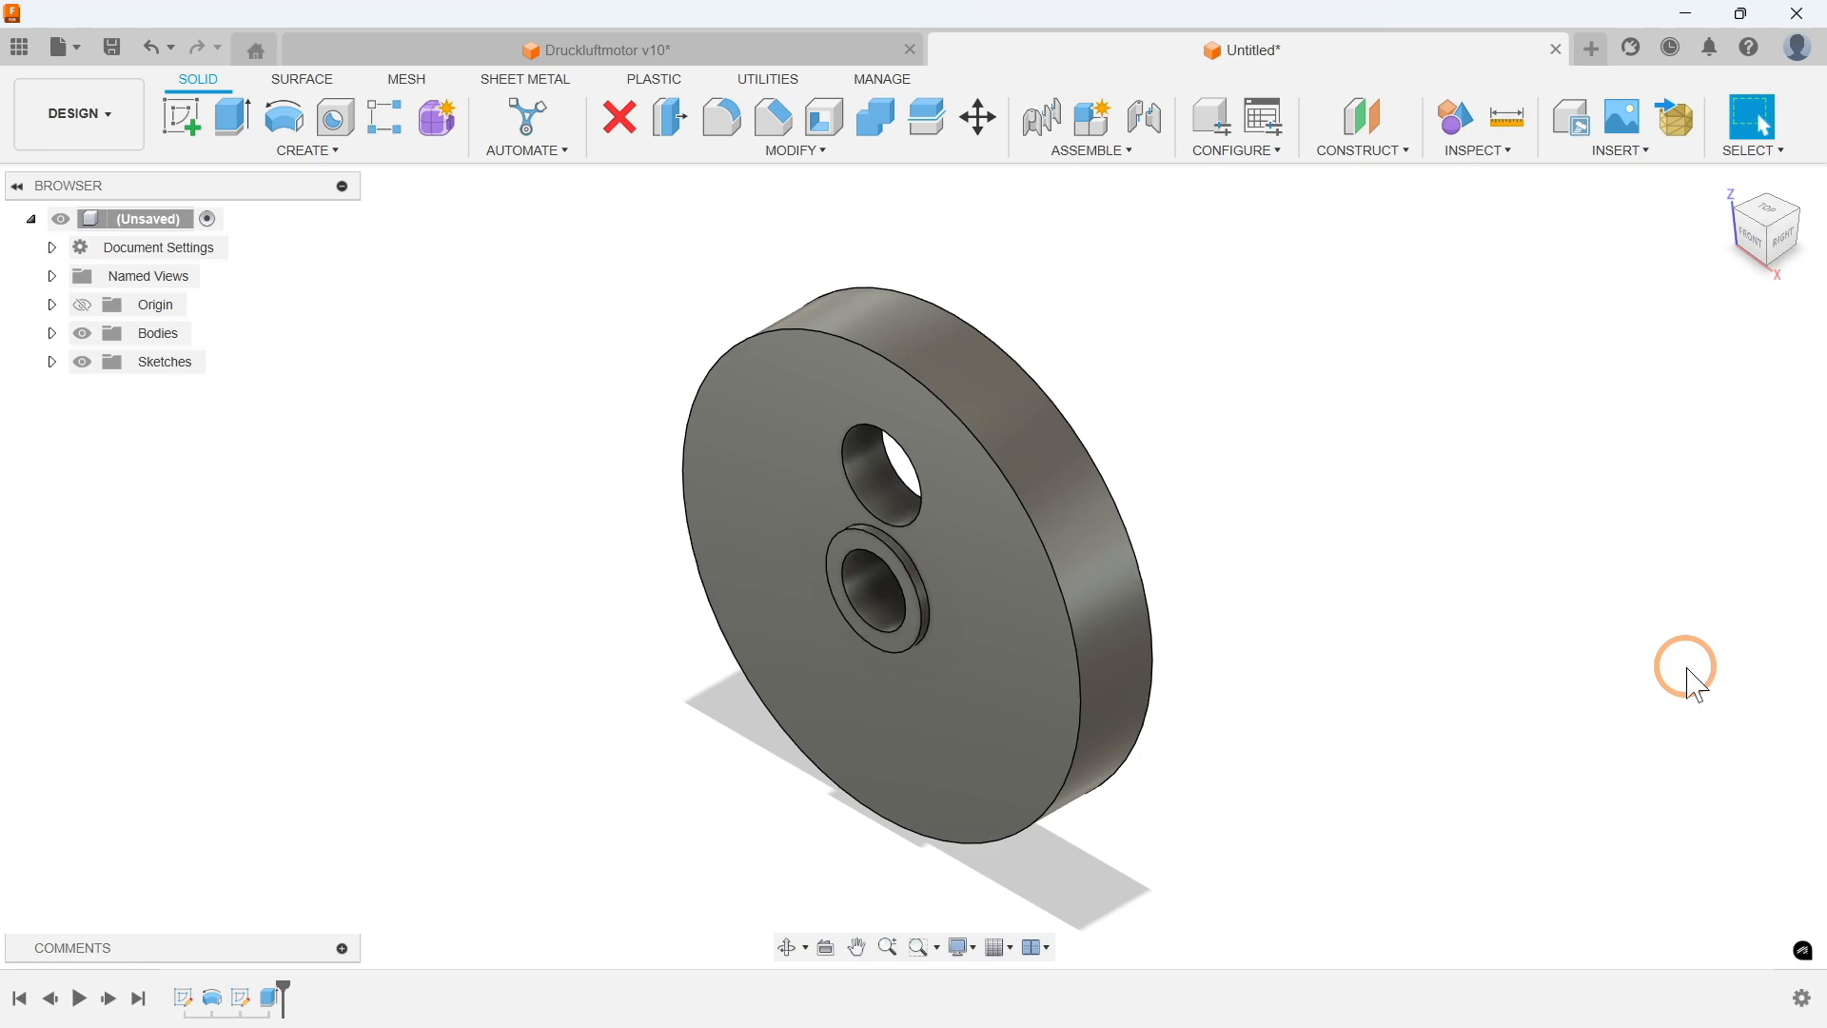
Step: Set up a circular pattern with object type Features, using the 10 mm hole cut as the object, and activate the axis selection
{"action": "left_click", "coordinate": [290, 151]}
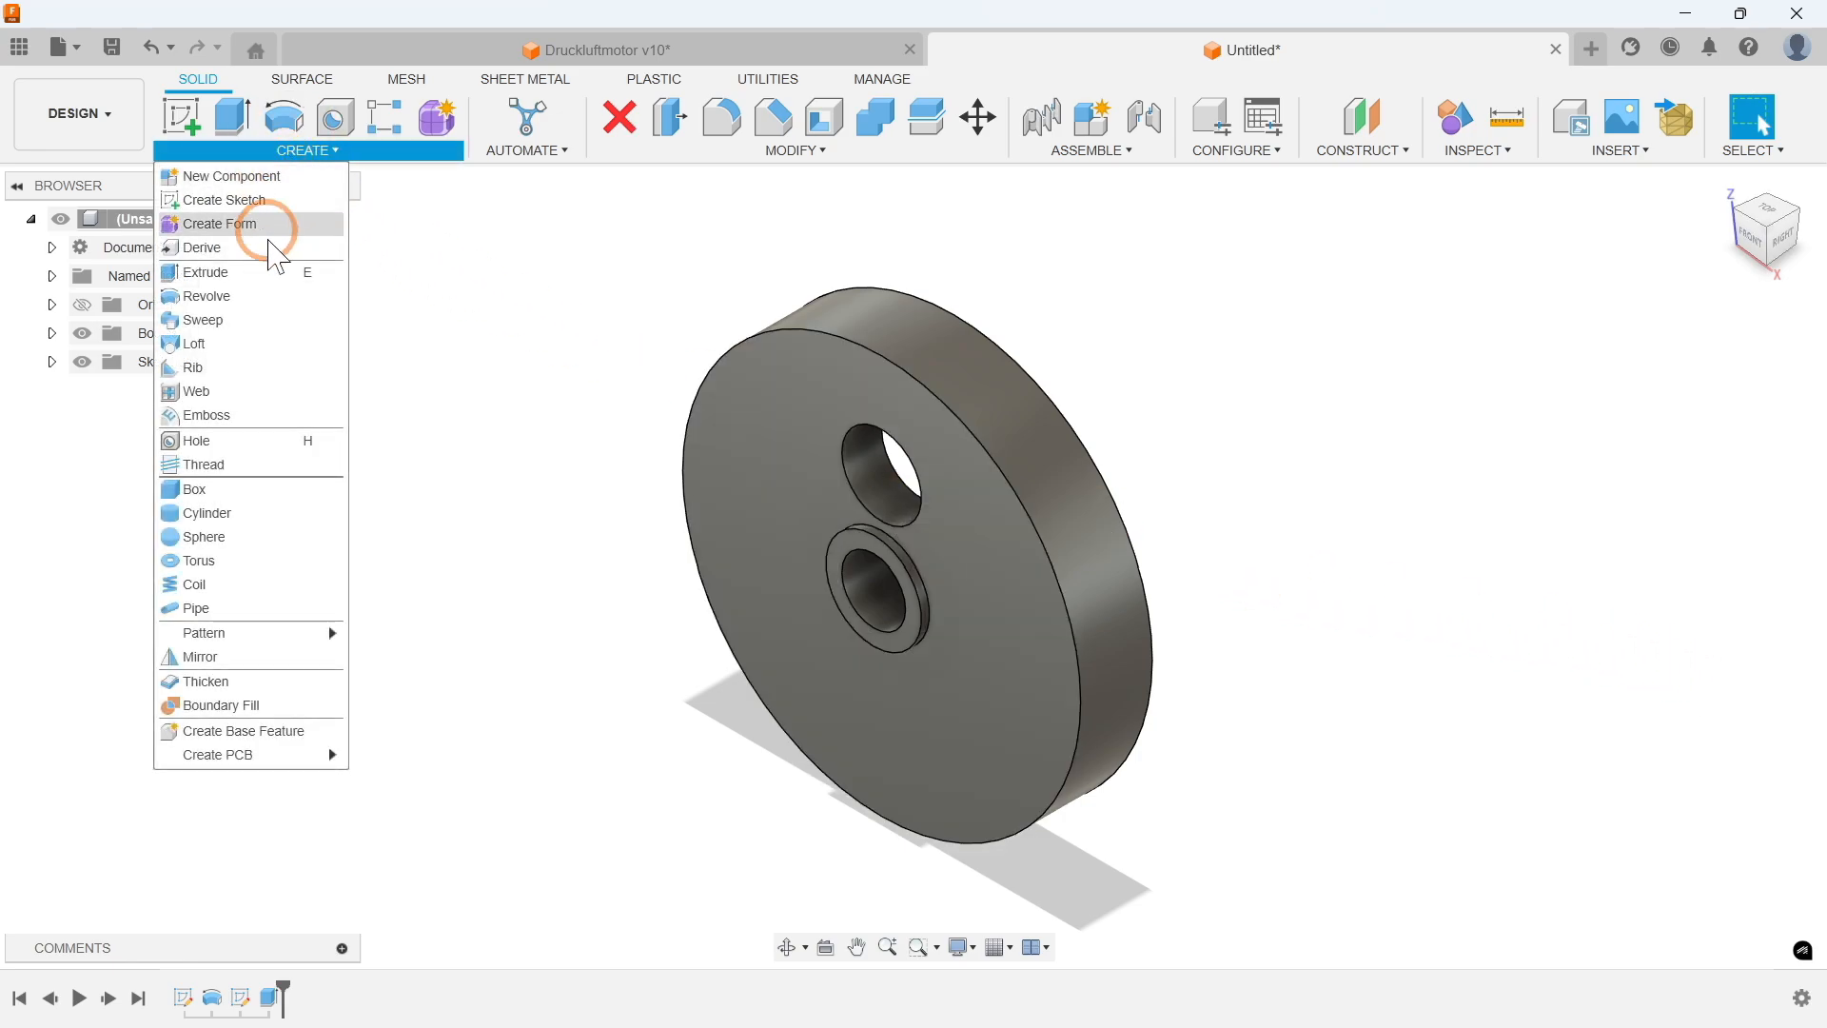
{"action": "mouse_move", "coordinate": [244, 635]}
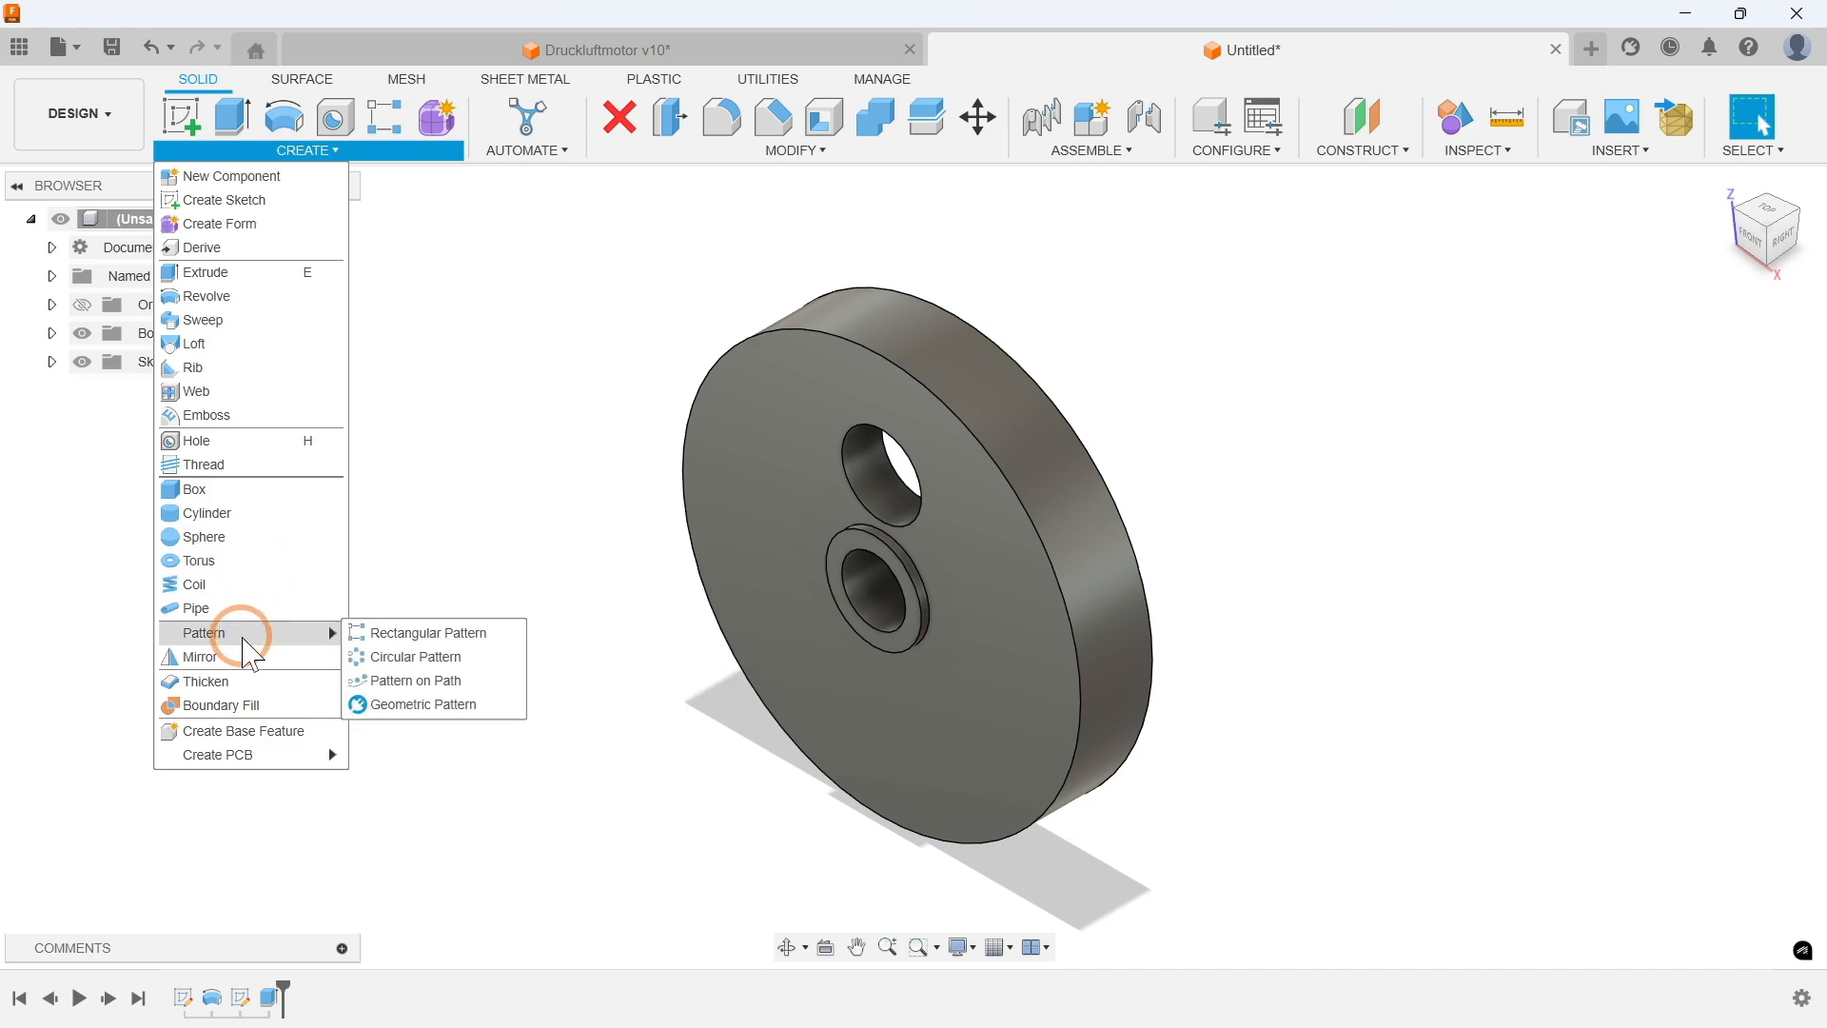
{"action": "left_click", "coordinate": [451, 660]}
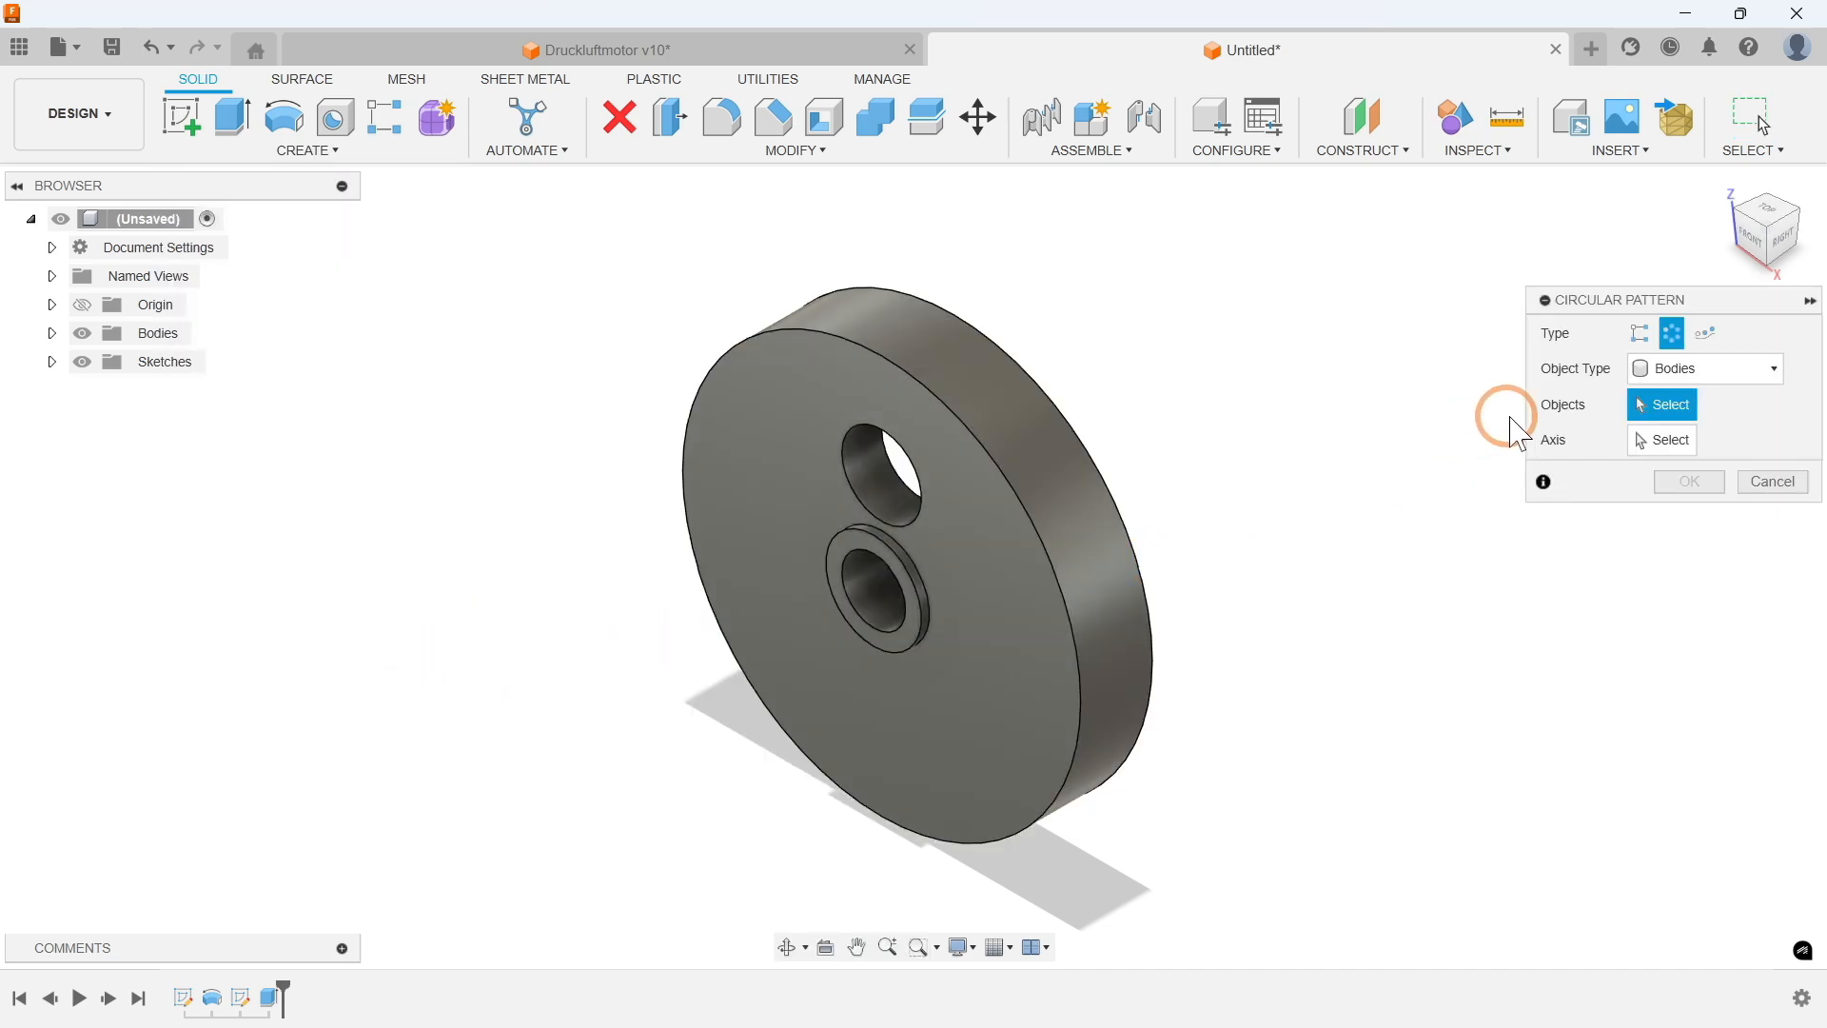
{"action": "left_click", "coordinate": [1656, 369]}
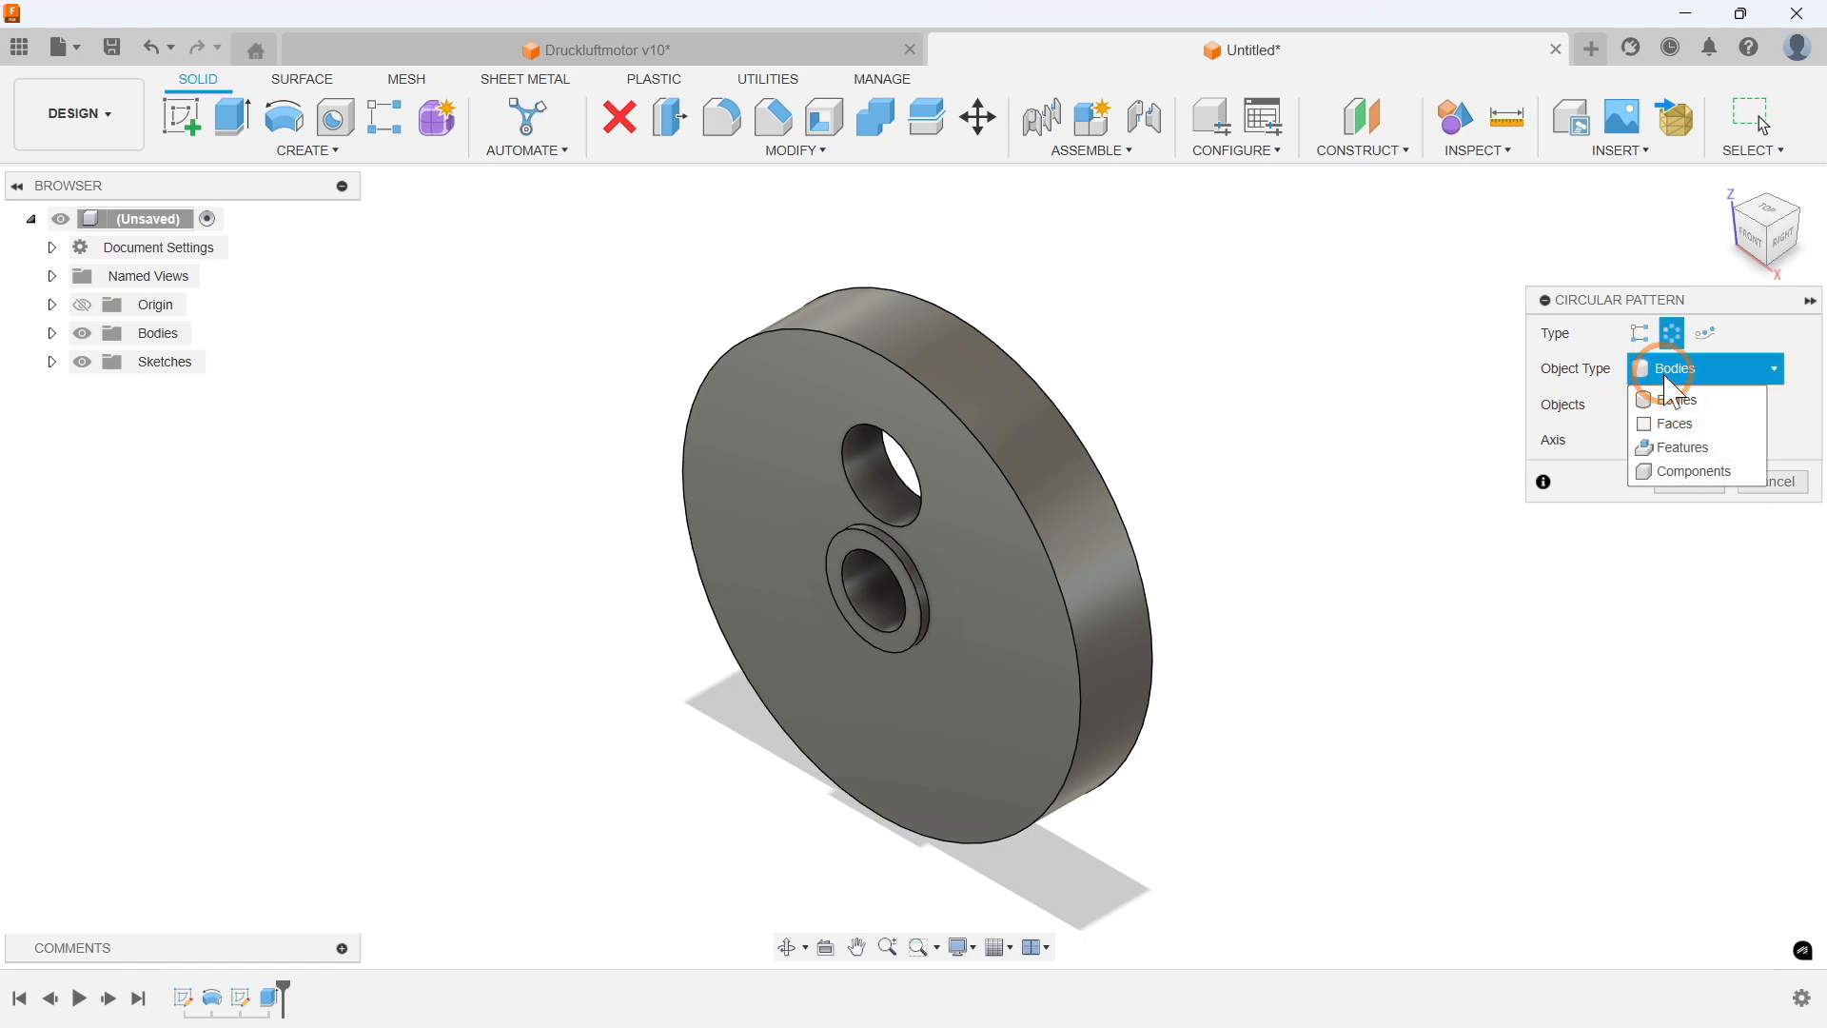
{"action": "left_click", "coordinate": [1677, 447]}
{"action": "left_click", "coordinate": [870, 484]}
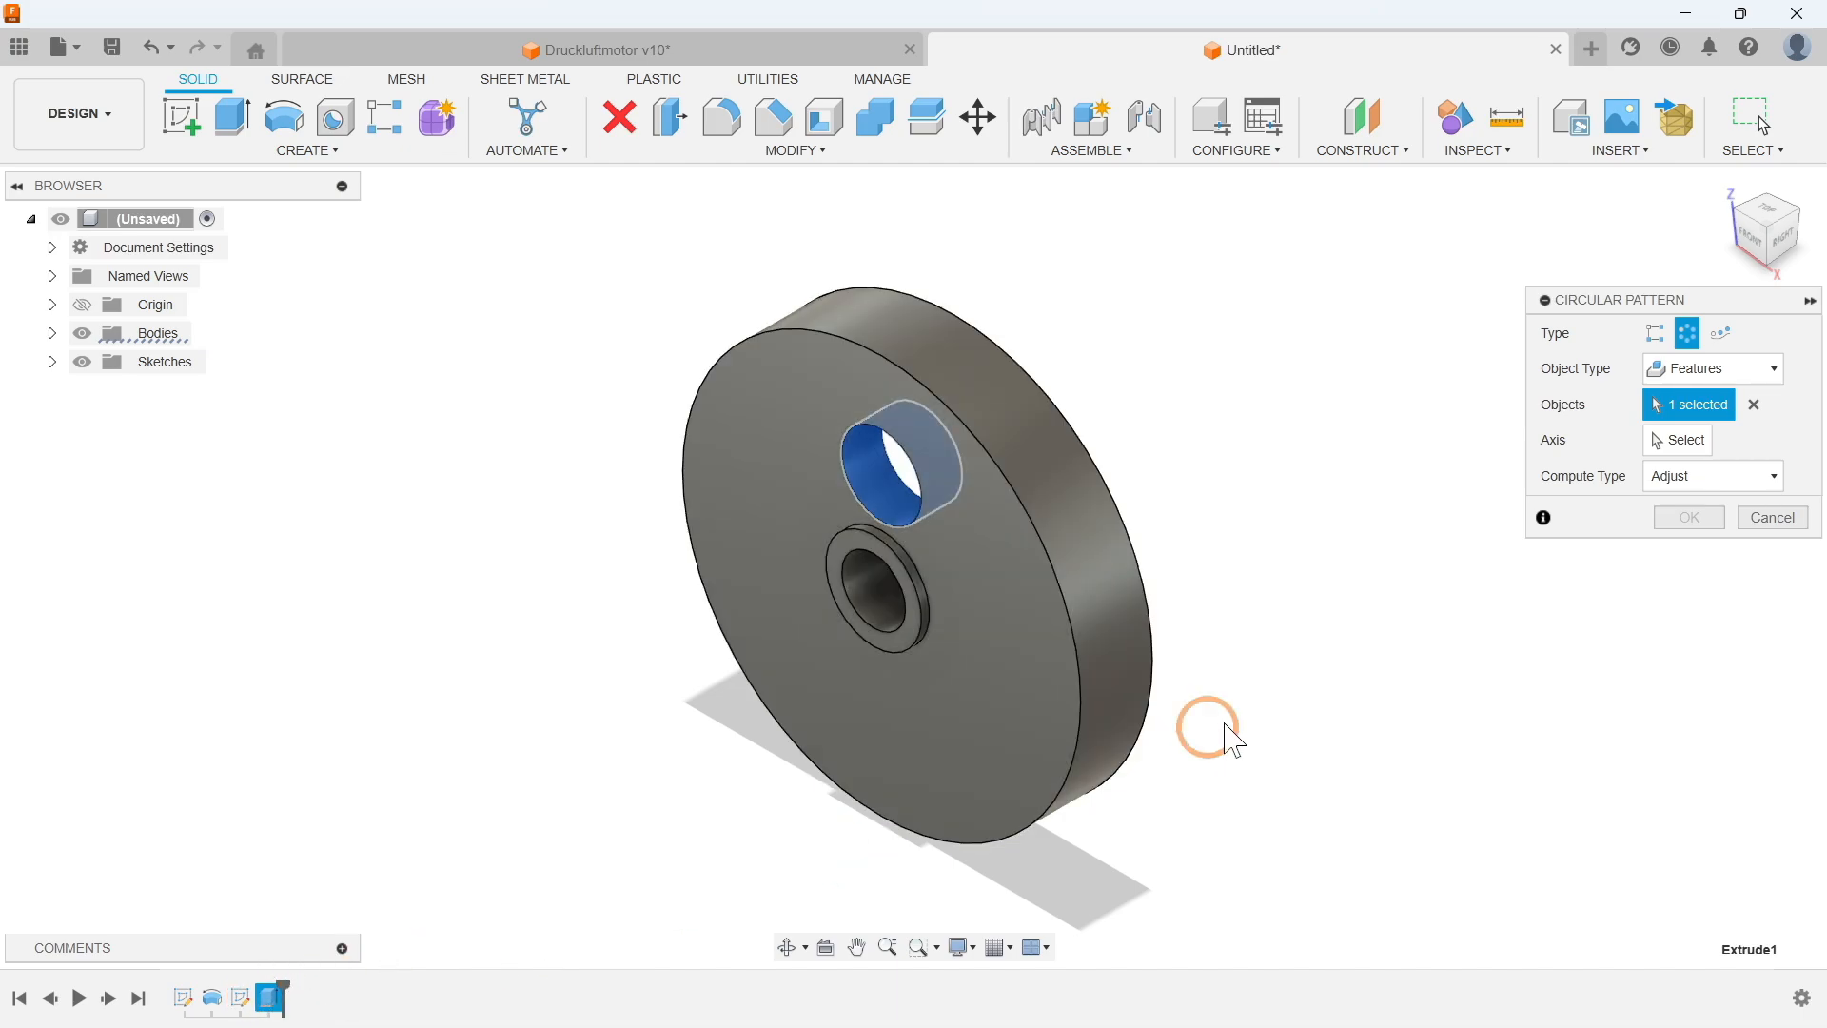
{"action": "left_click", "coordinate": [1682, 445]}
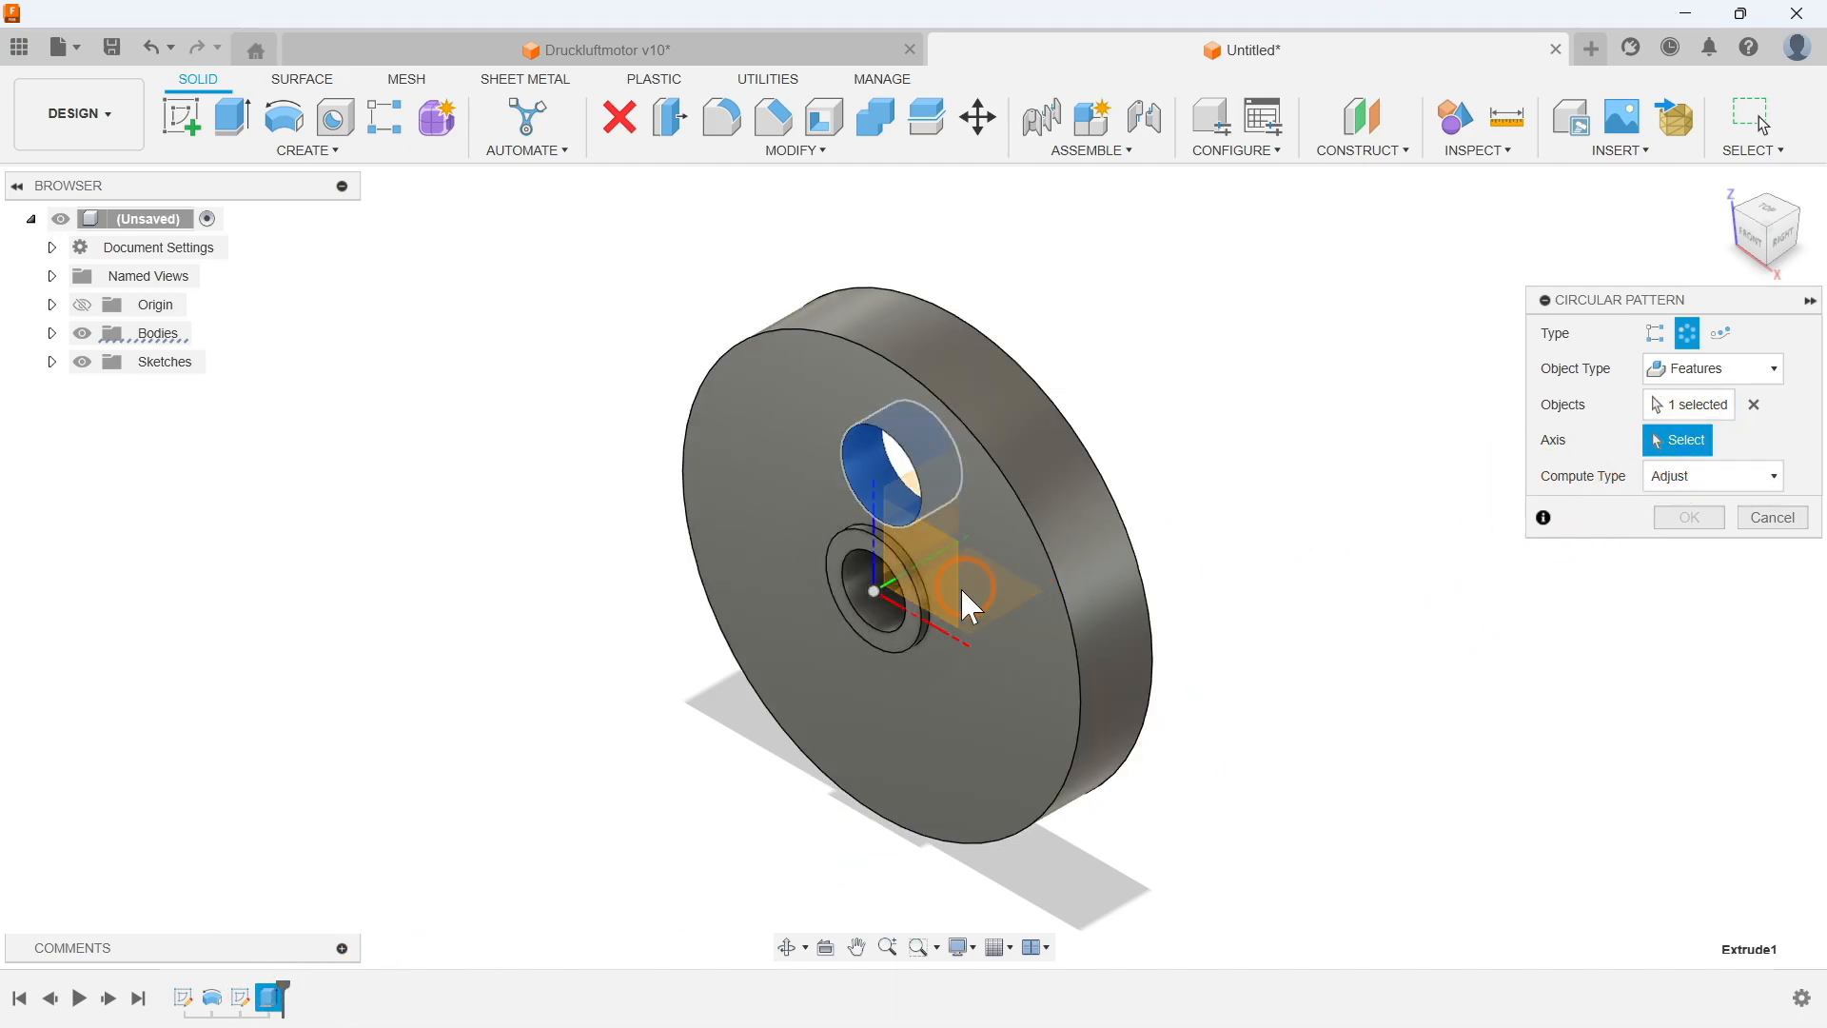
Step: Try the origin's Y axis and the flywheel's outer cylindrical face as pattern axis, clearing each selection
{"action": "left_click", "coordinate": [888, 587]}
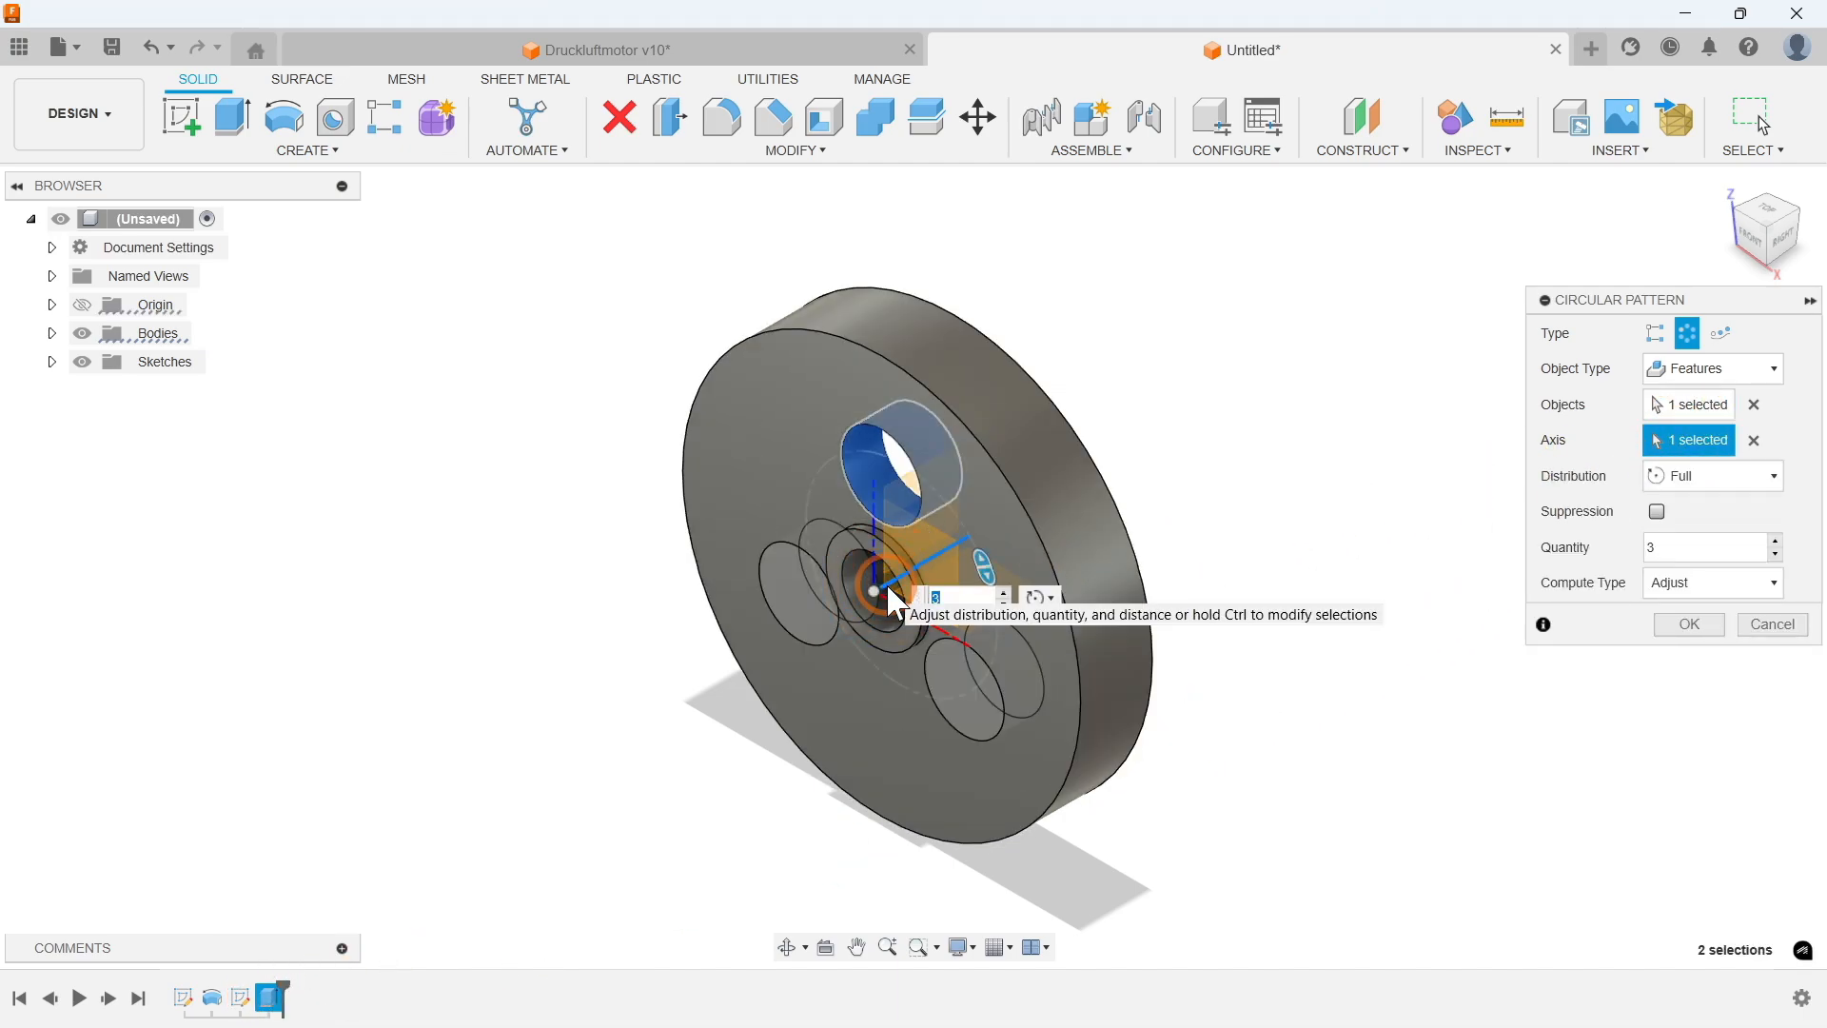
{"action": "left_click", "coordinate": [1753, 441]}
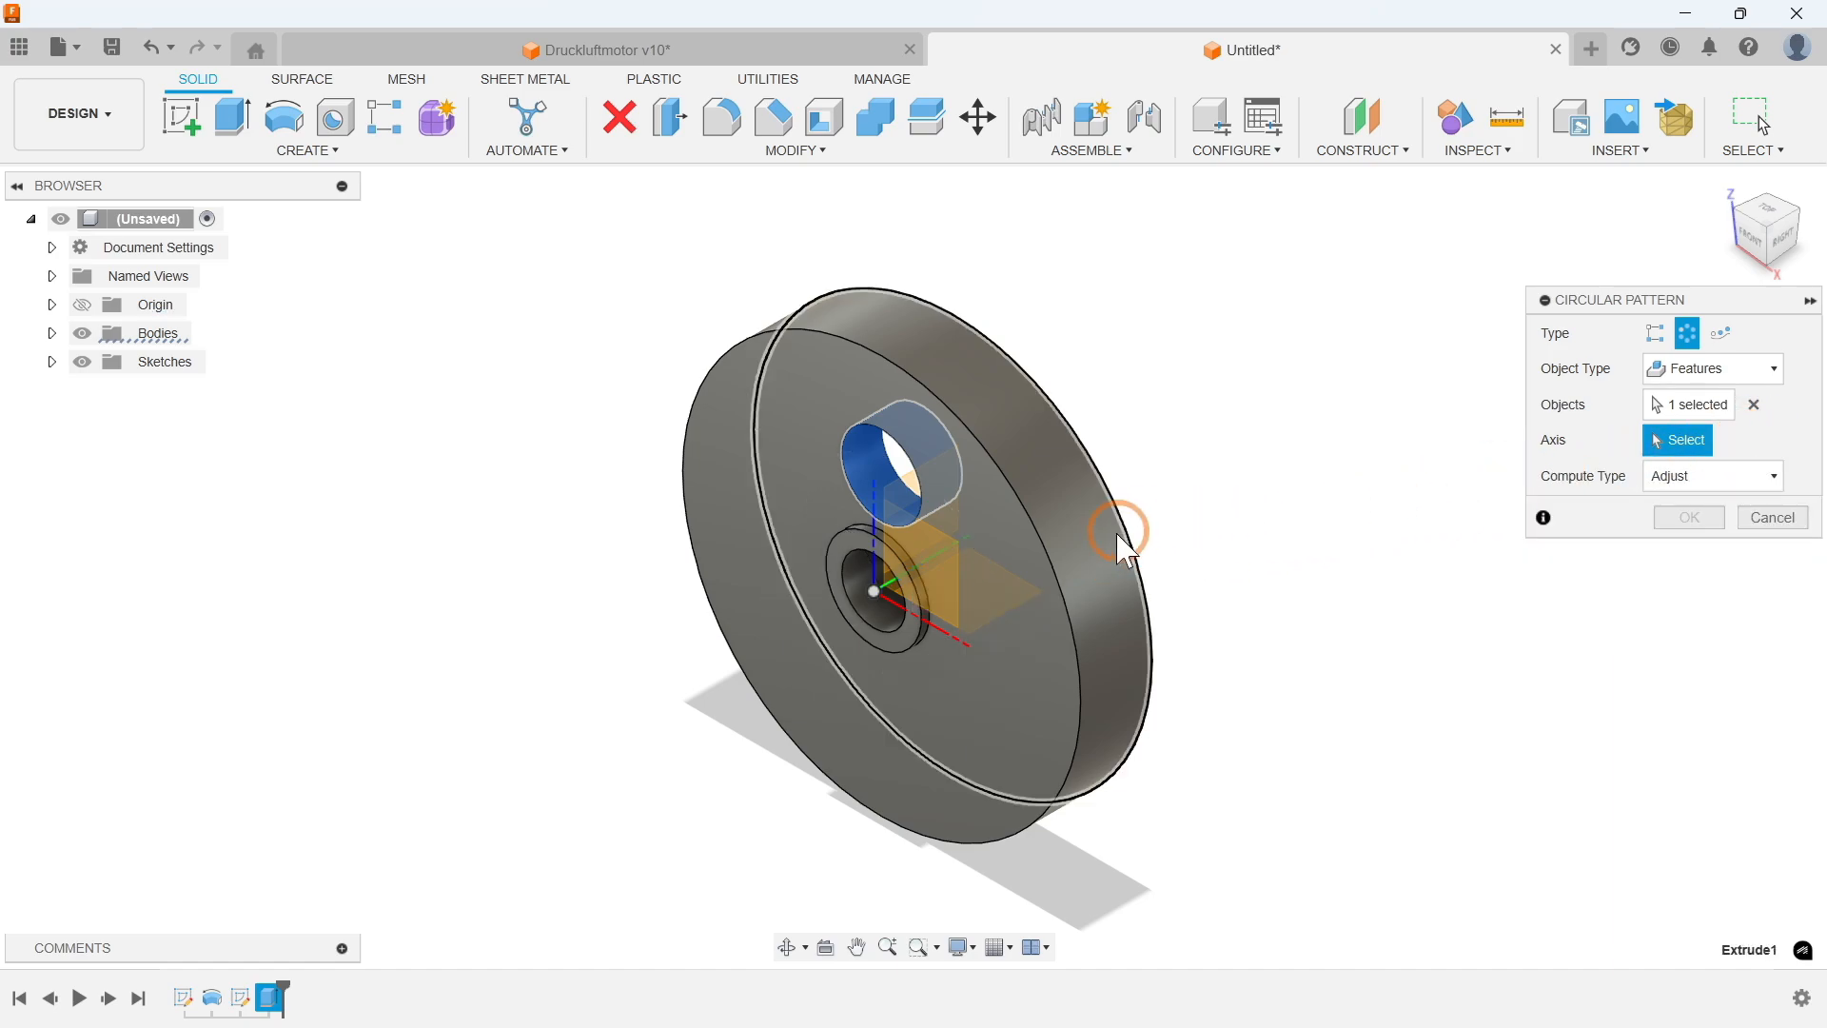
{"action": "left_click", "coordinate": [1073, 546]}
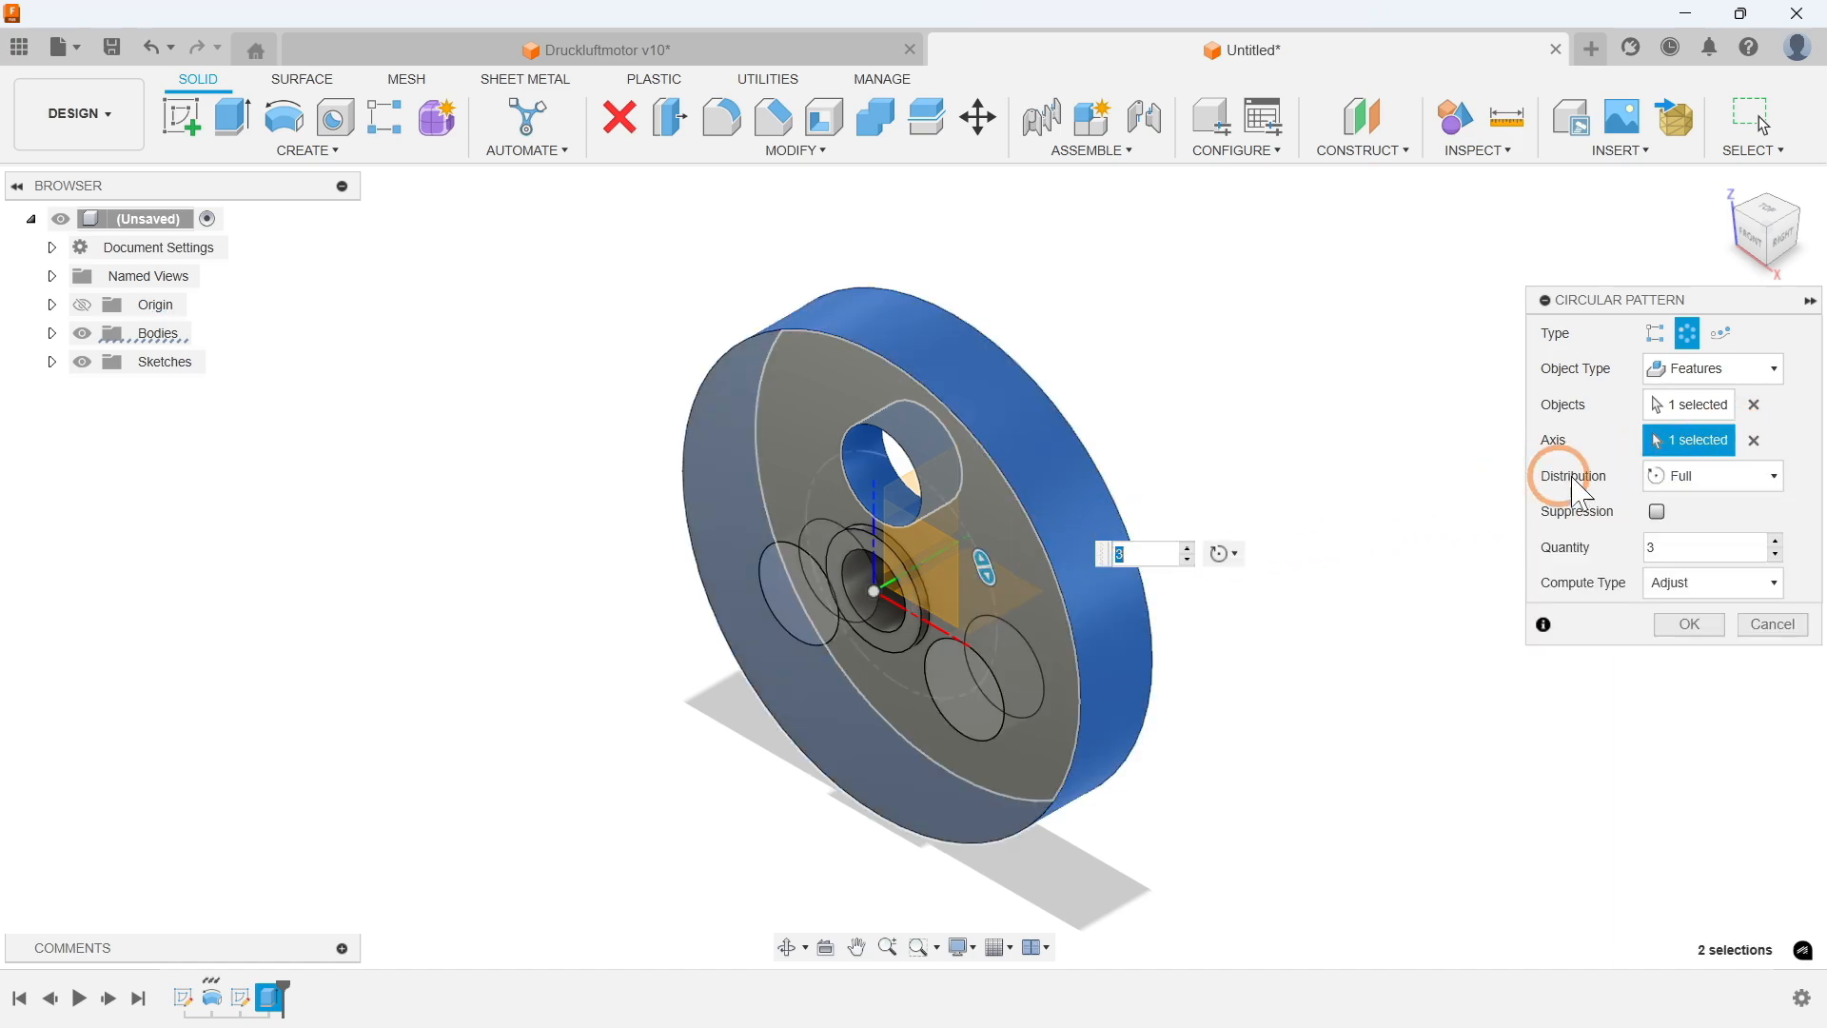
{"action": "left_click", "coordinate": [1754, 440]}
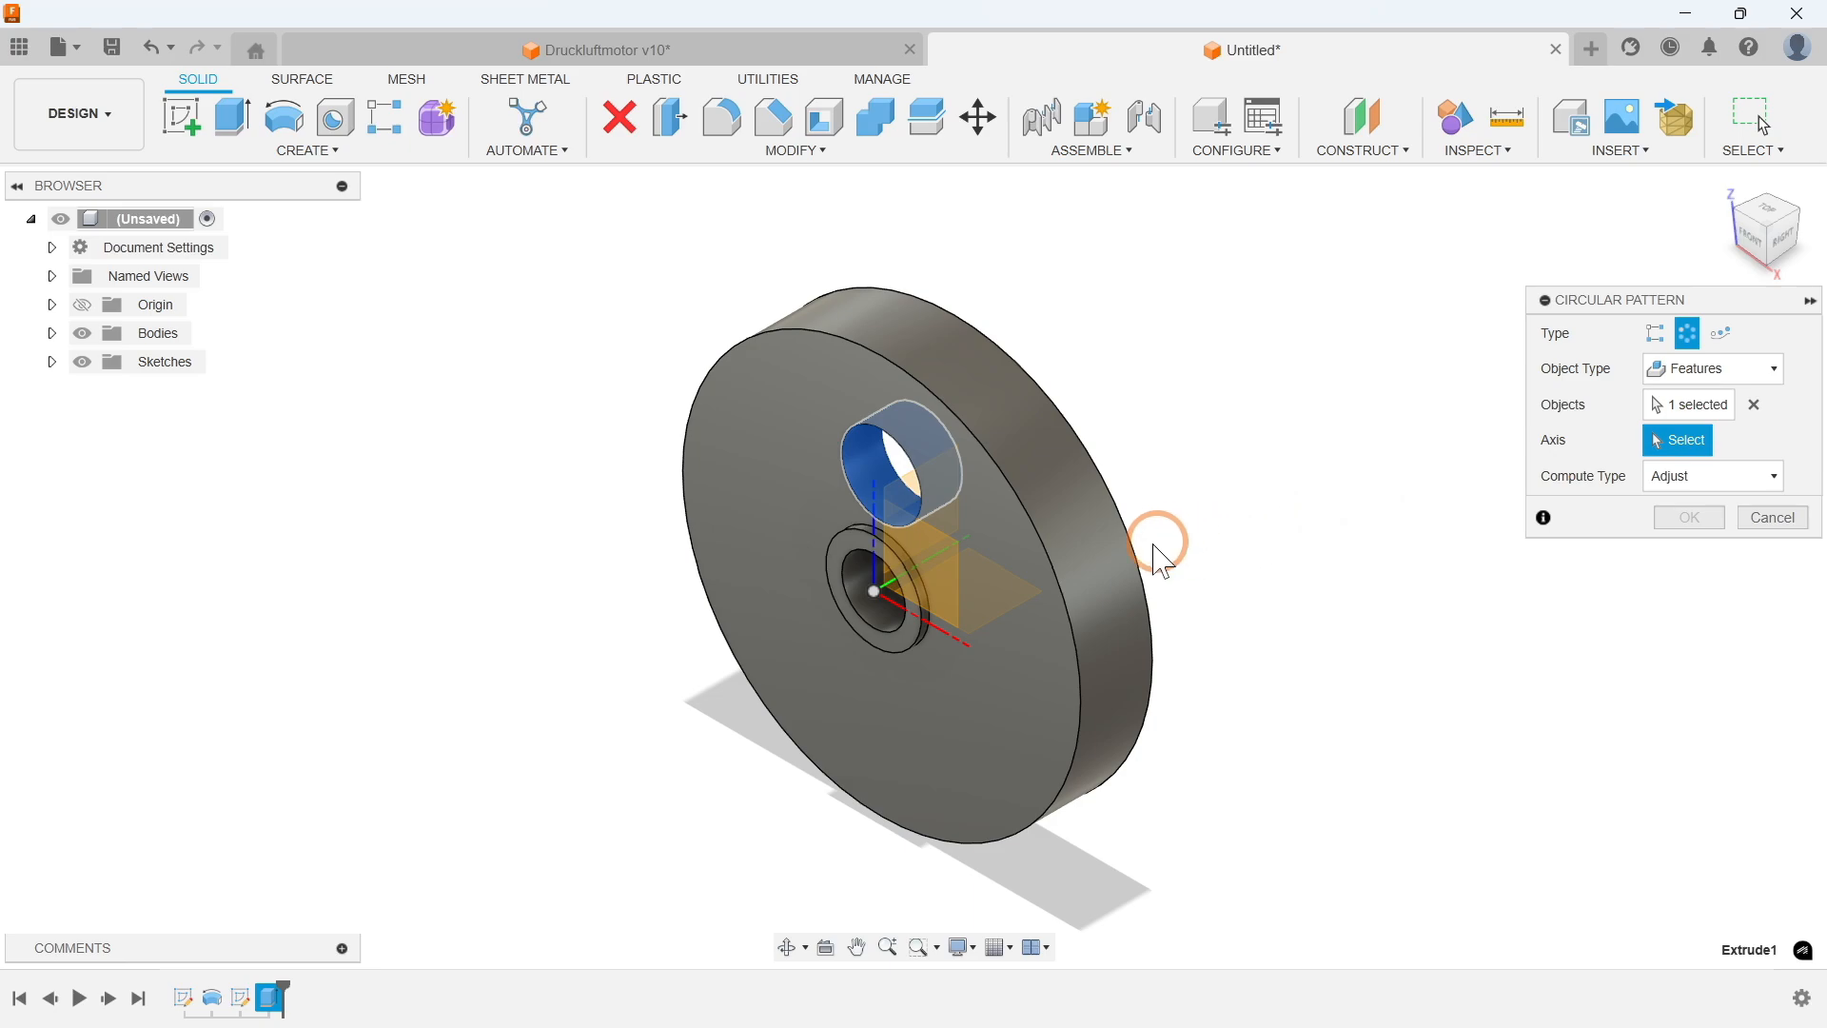
Step: Use the circular outer edge of the flywheel's front face as the pattern axis and set the quantity to 4
{"action": "left_click", "coordinate": [1053, 563]}
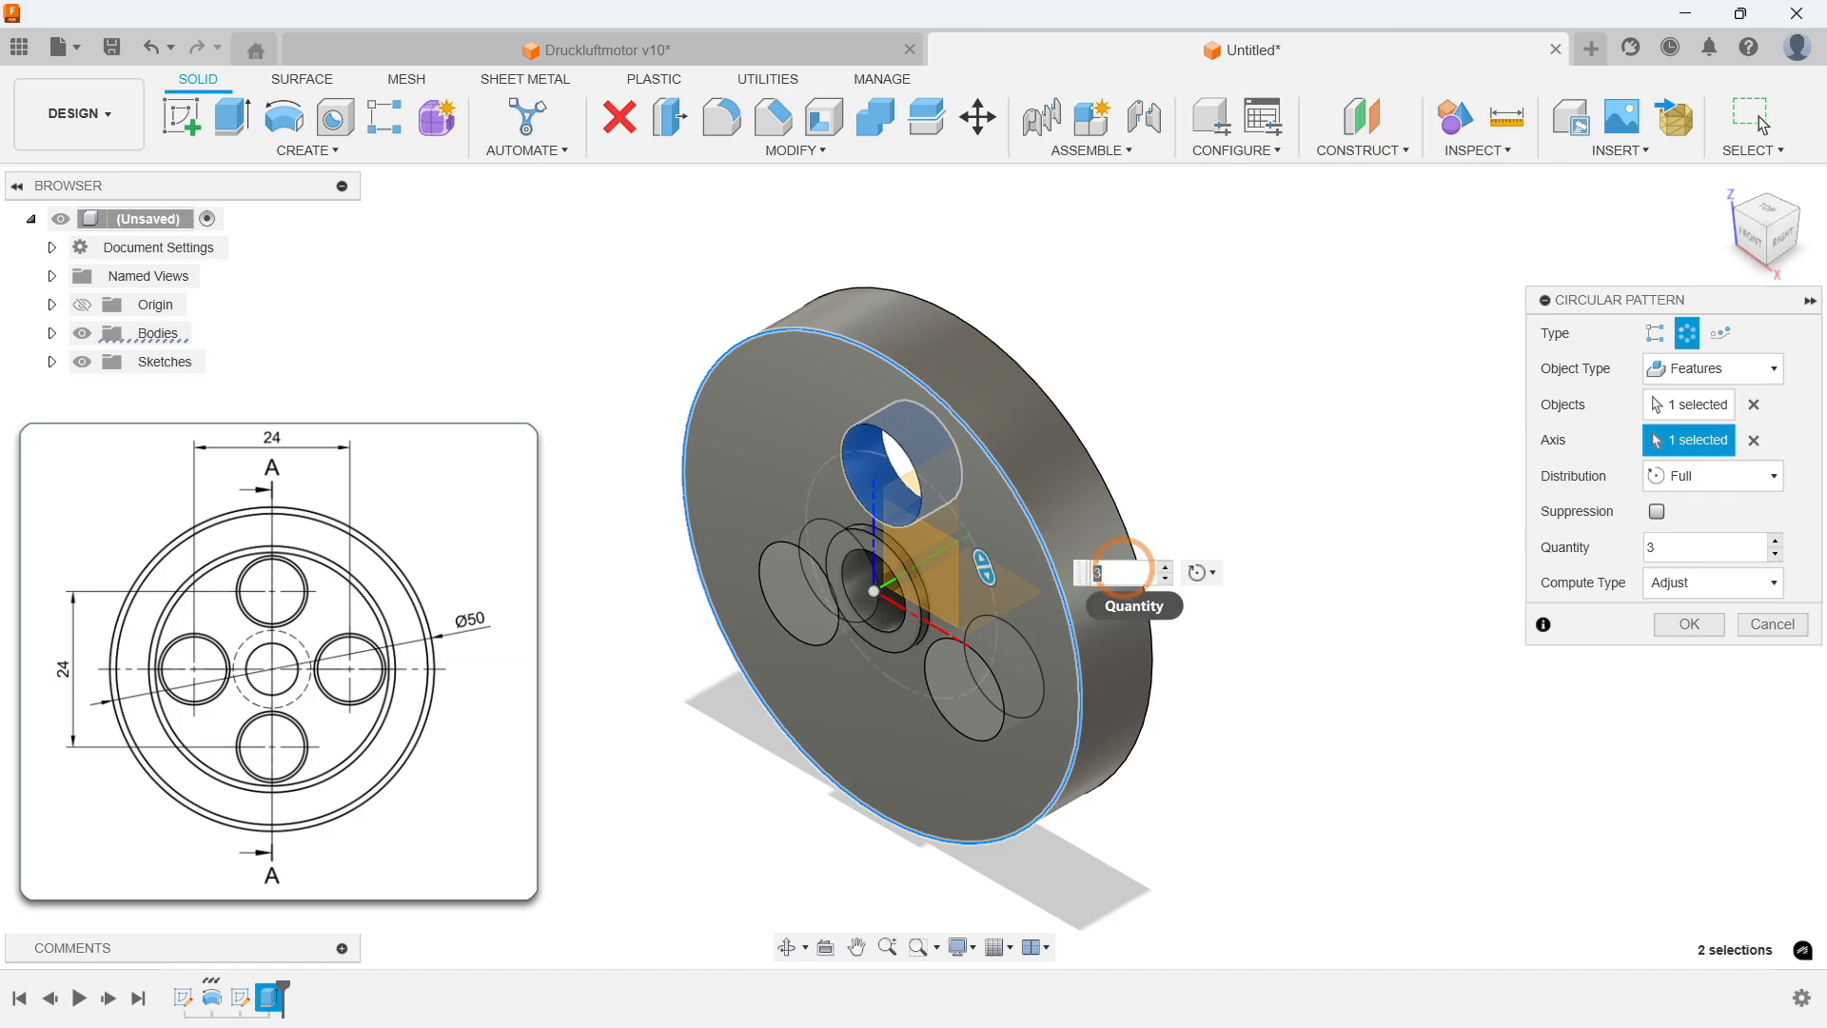
{"action": "type", "text": "4"}
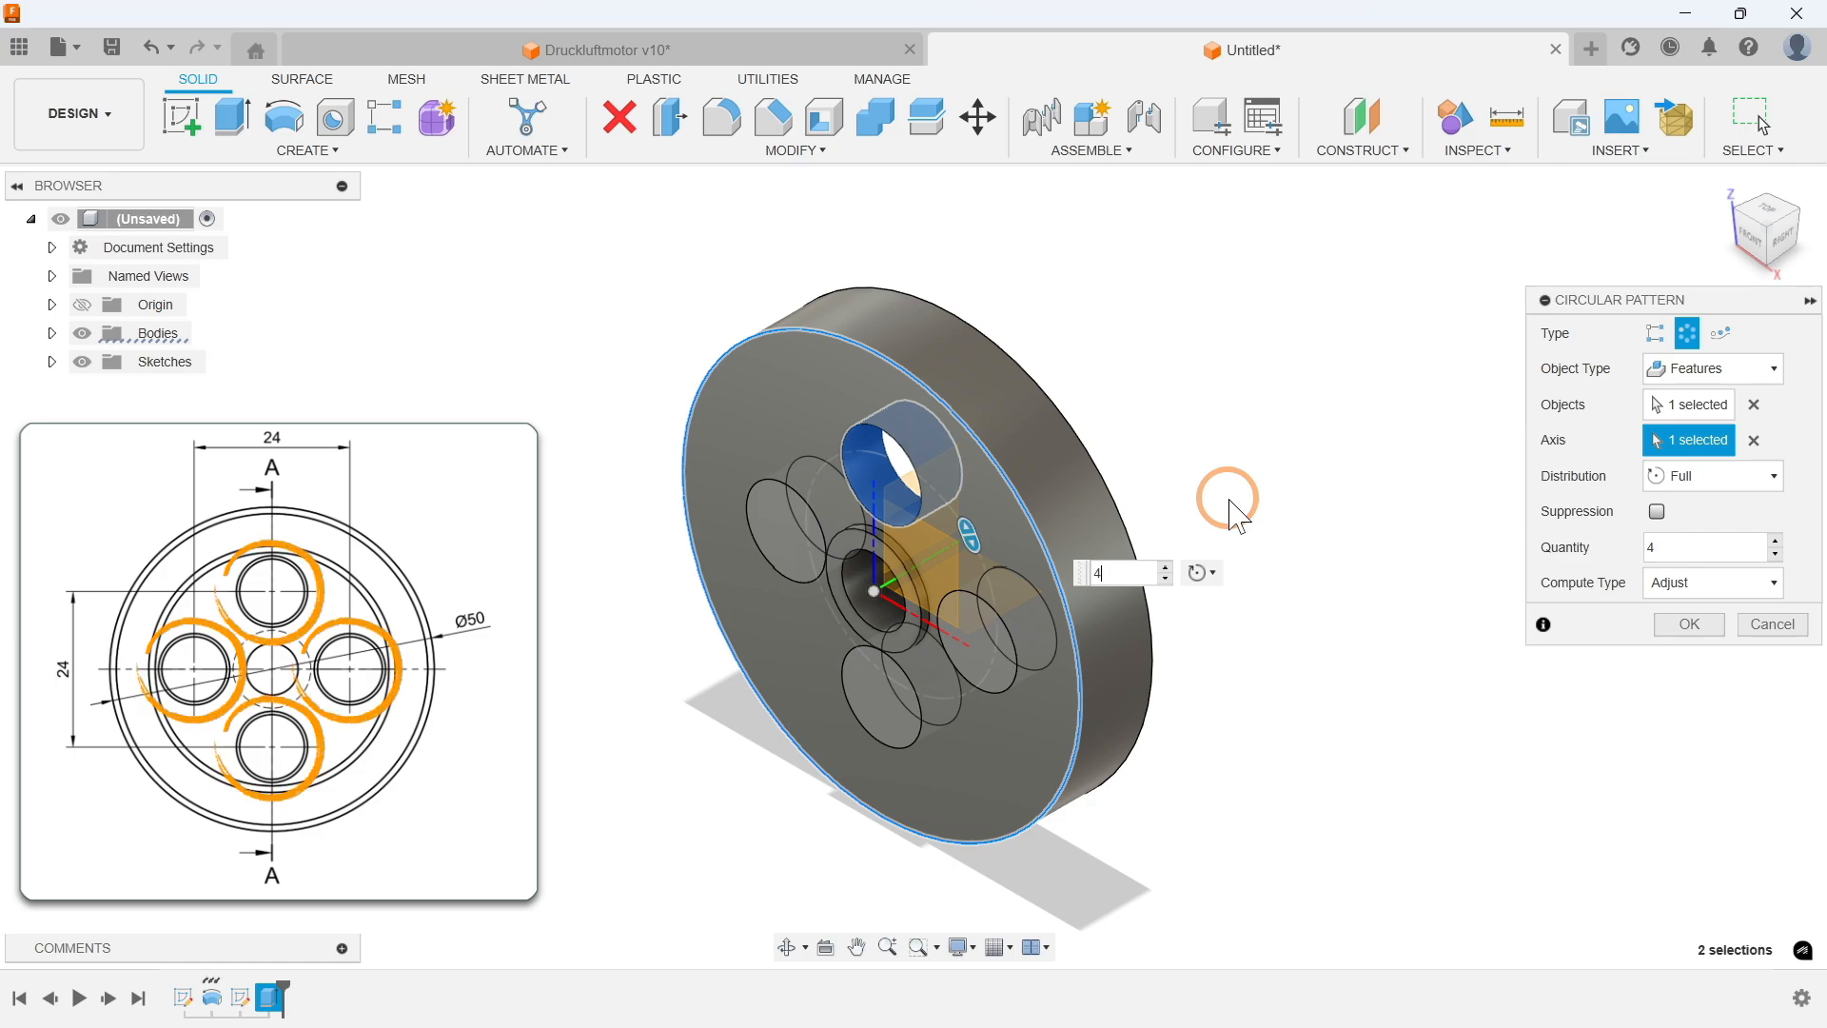
Step: Try suppressing the lowest hole of the pattern, restore it and turn the suppression option off
{"action": "left_click", "coordinate": [1656, 511]}
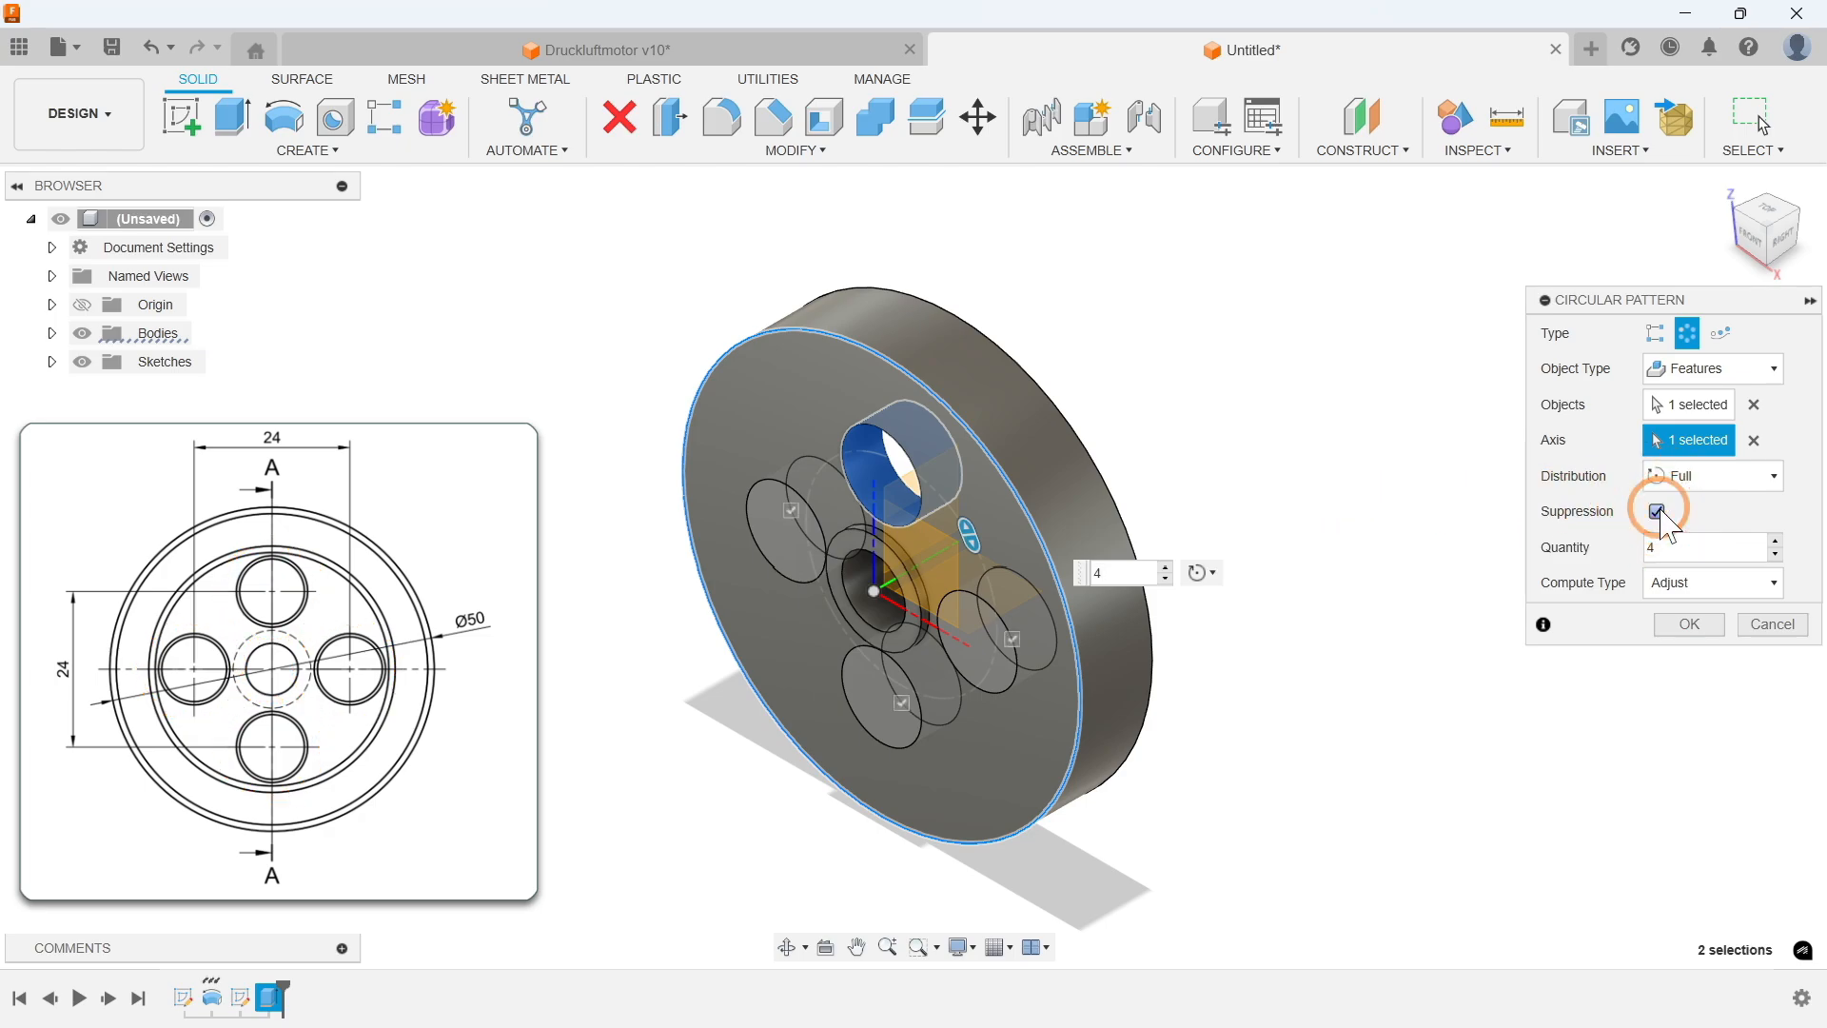
{"action": "left_click", "coordinate": [1013, 639]}
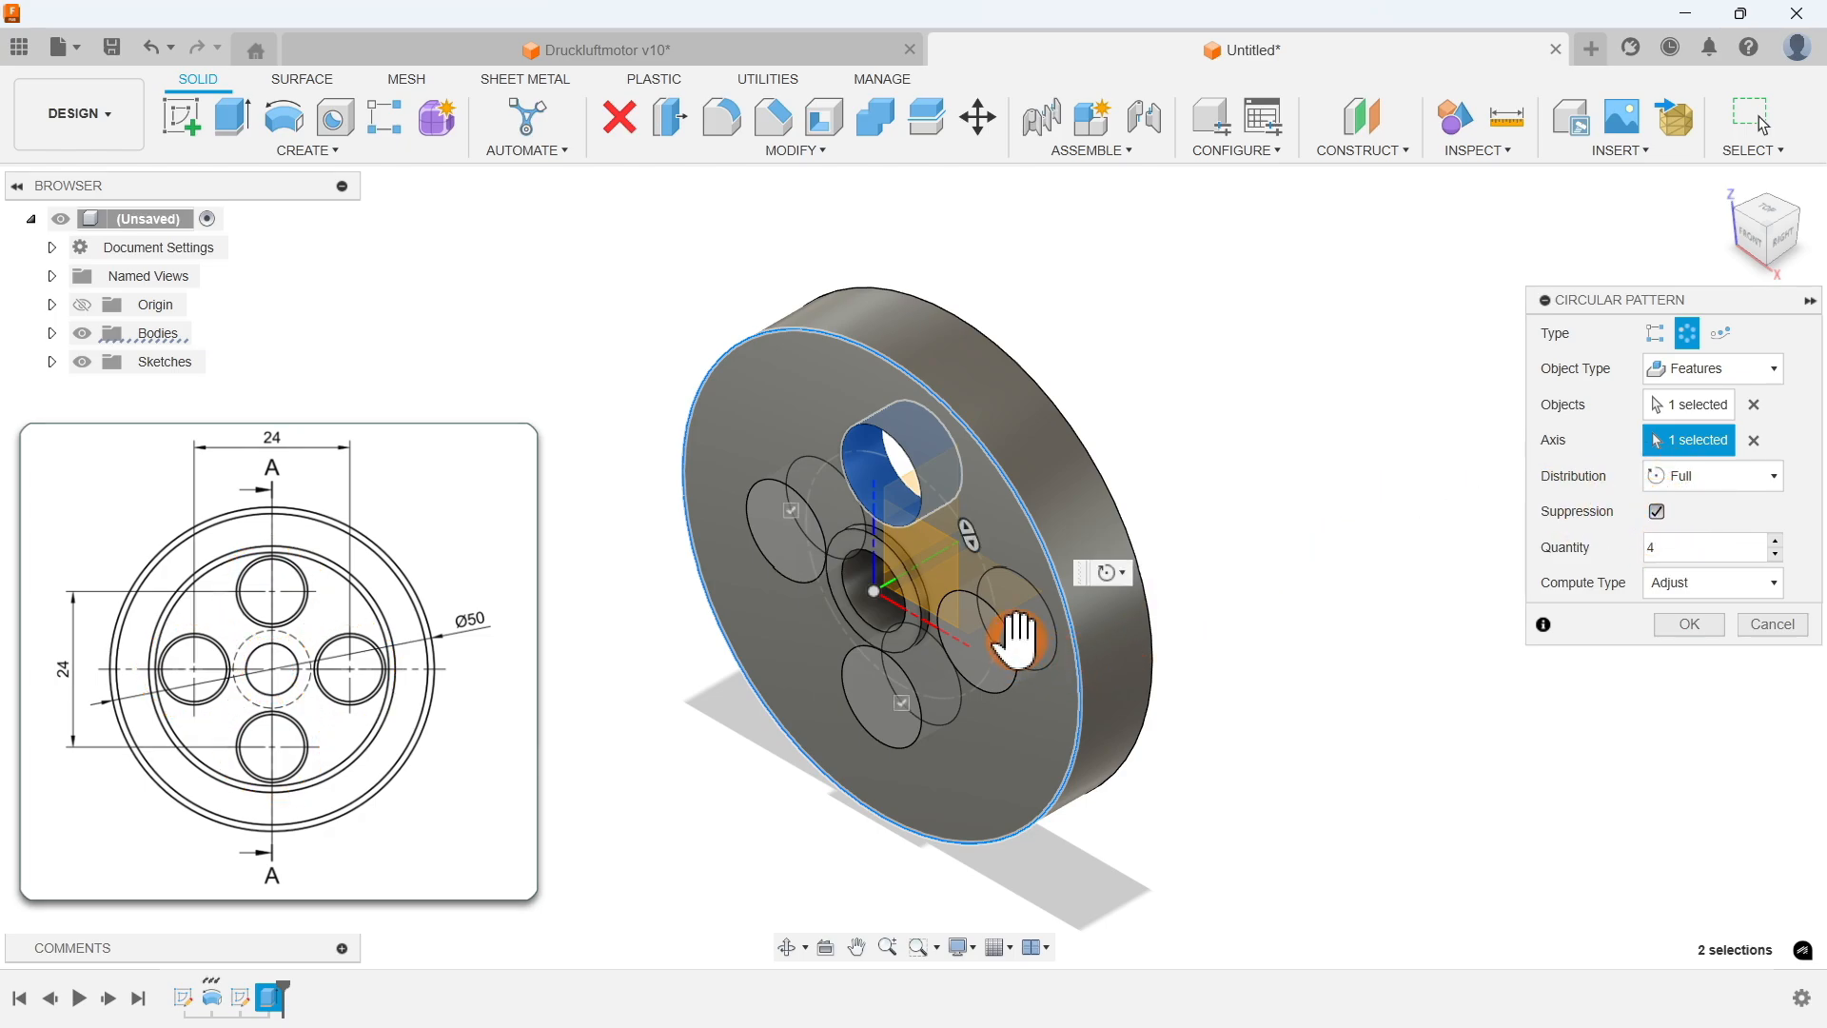
{"action": "left_click", "coordinate": [901, 703]}
{"action": "left_click", "coordinate": [1012, 638]}
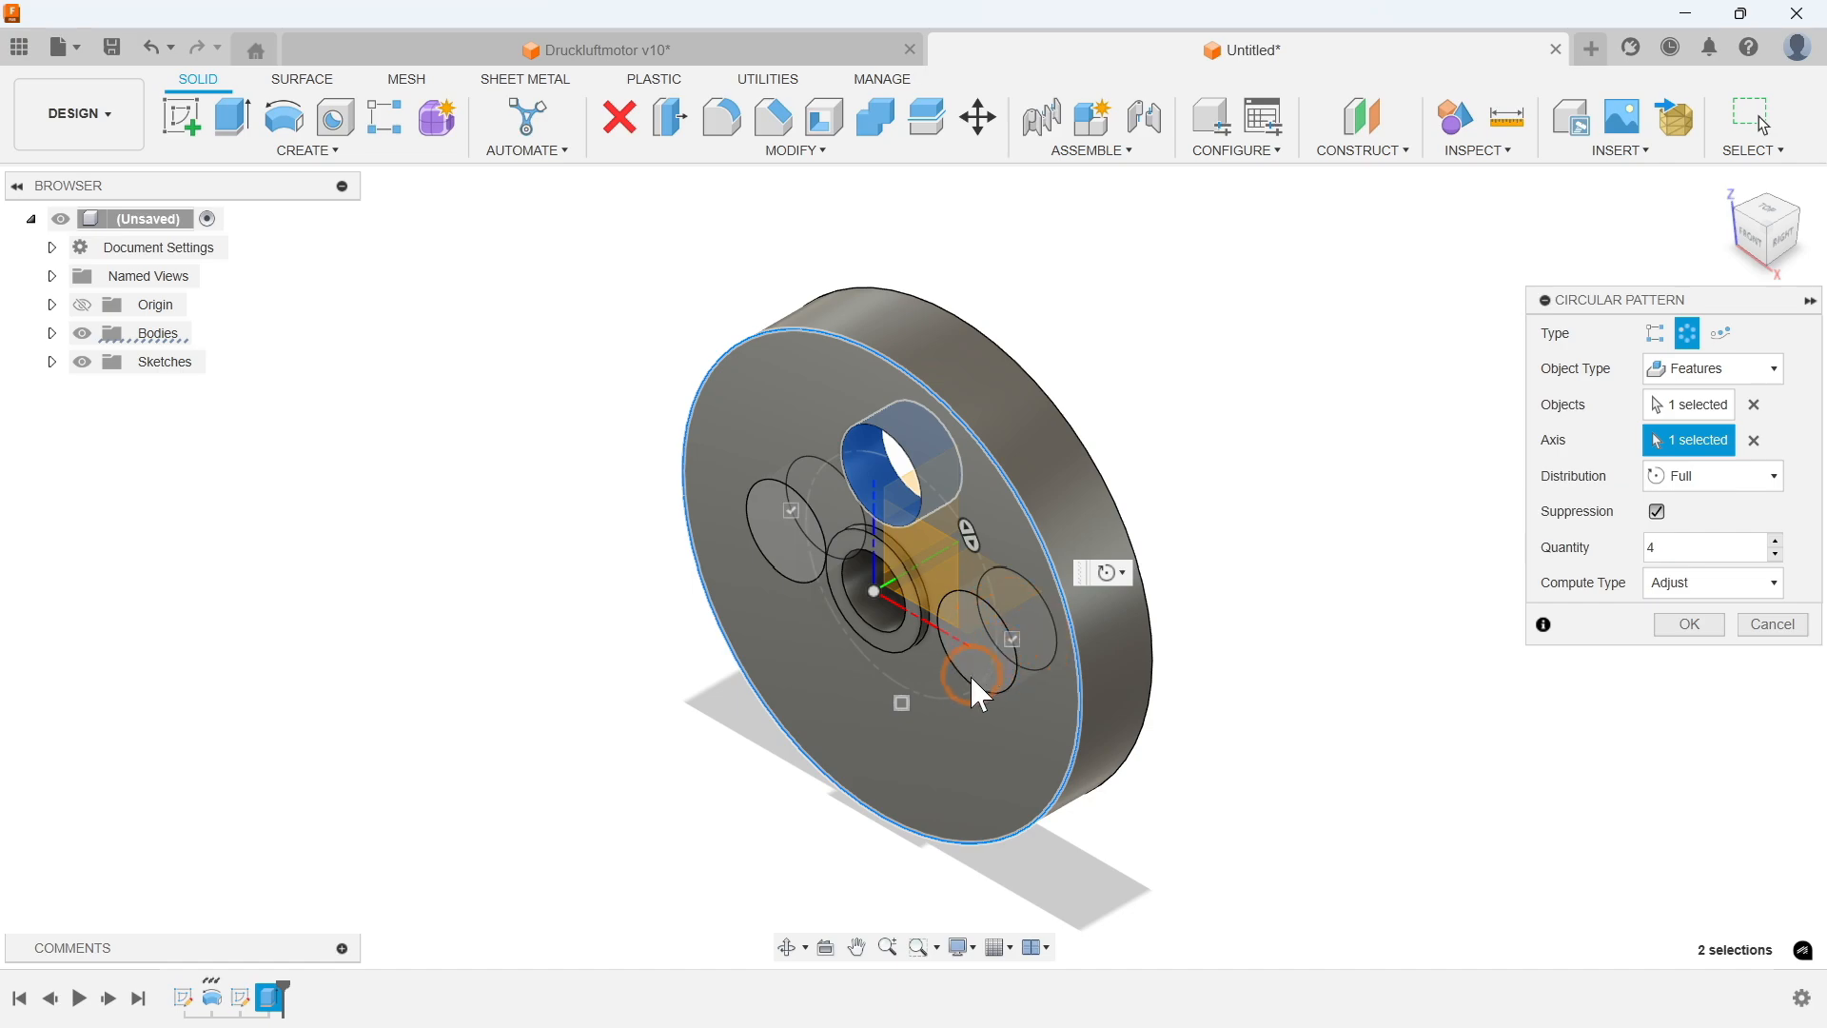
{"action": "left_click", "coordinate": [902, 703]}
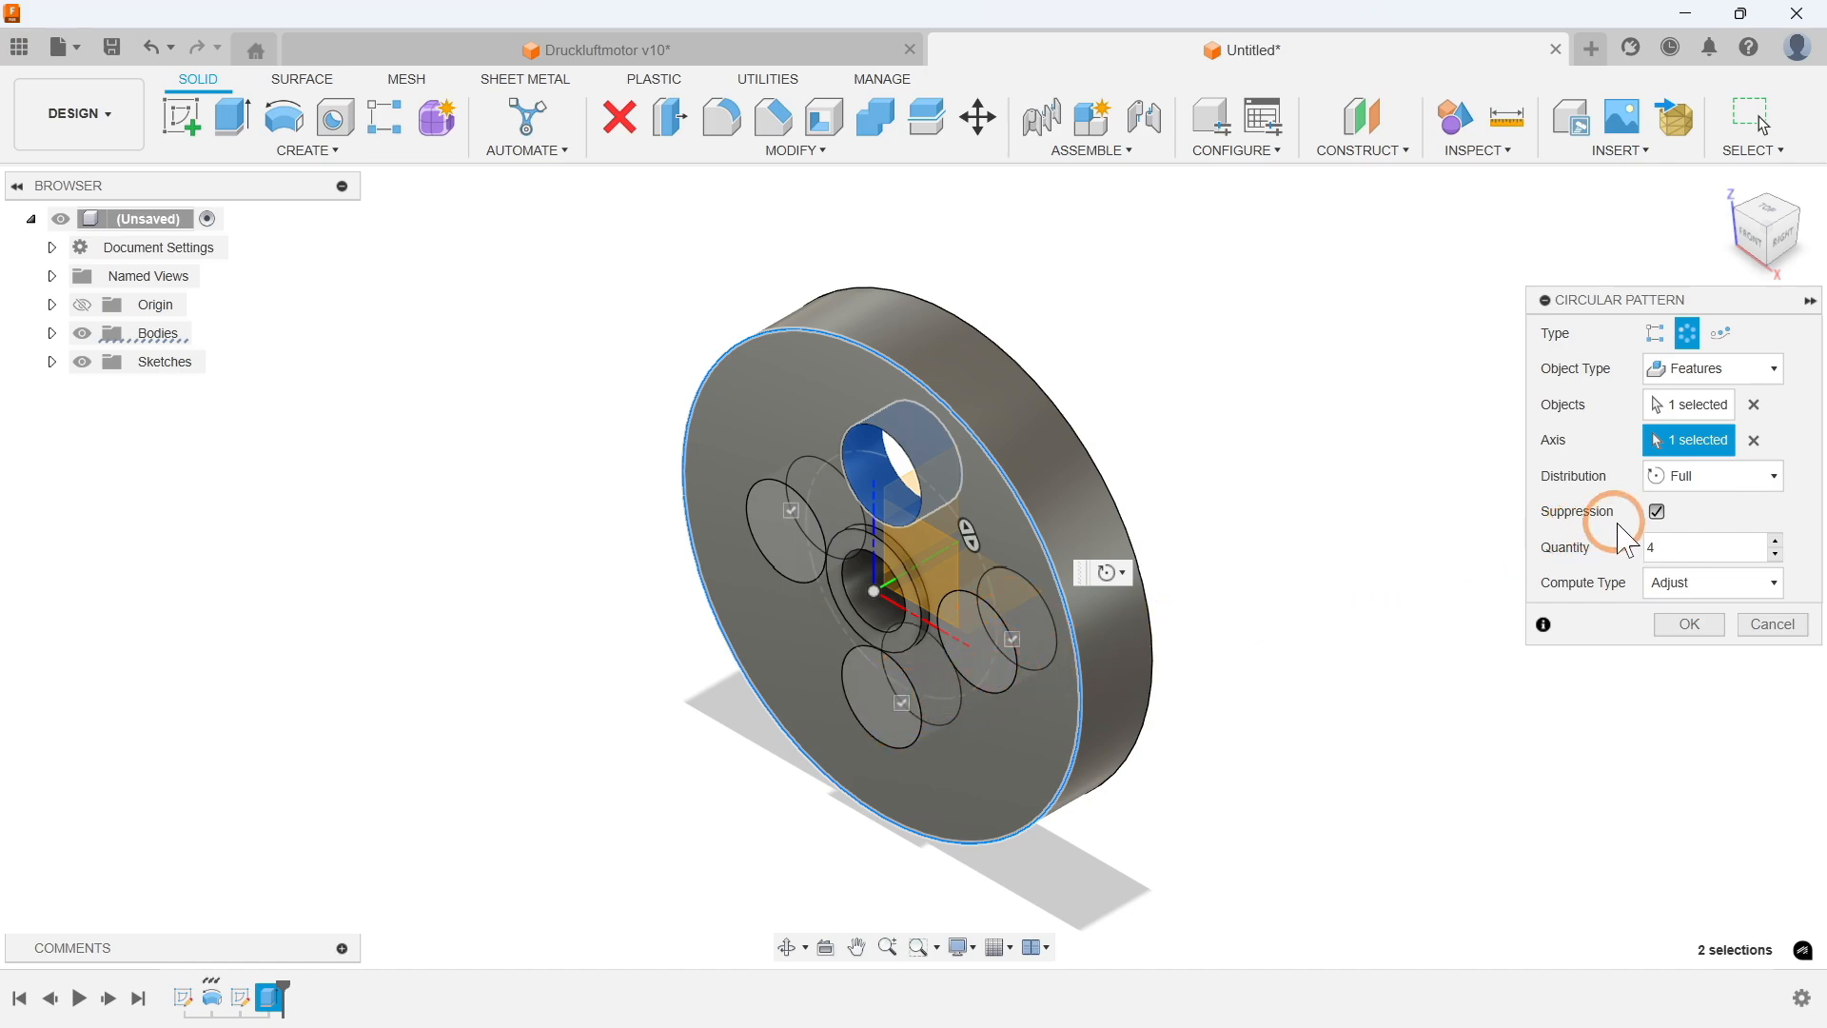
{"action": "left_click", "coordinate": [1657, 512]}
Step: Try a partial distribution for the hole pattern and adjust its angle in the model
{"action": "left_click", "coordinate": [1703, 475]}
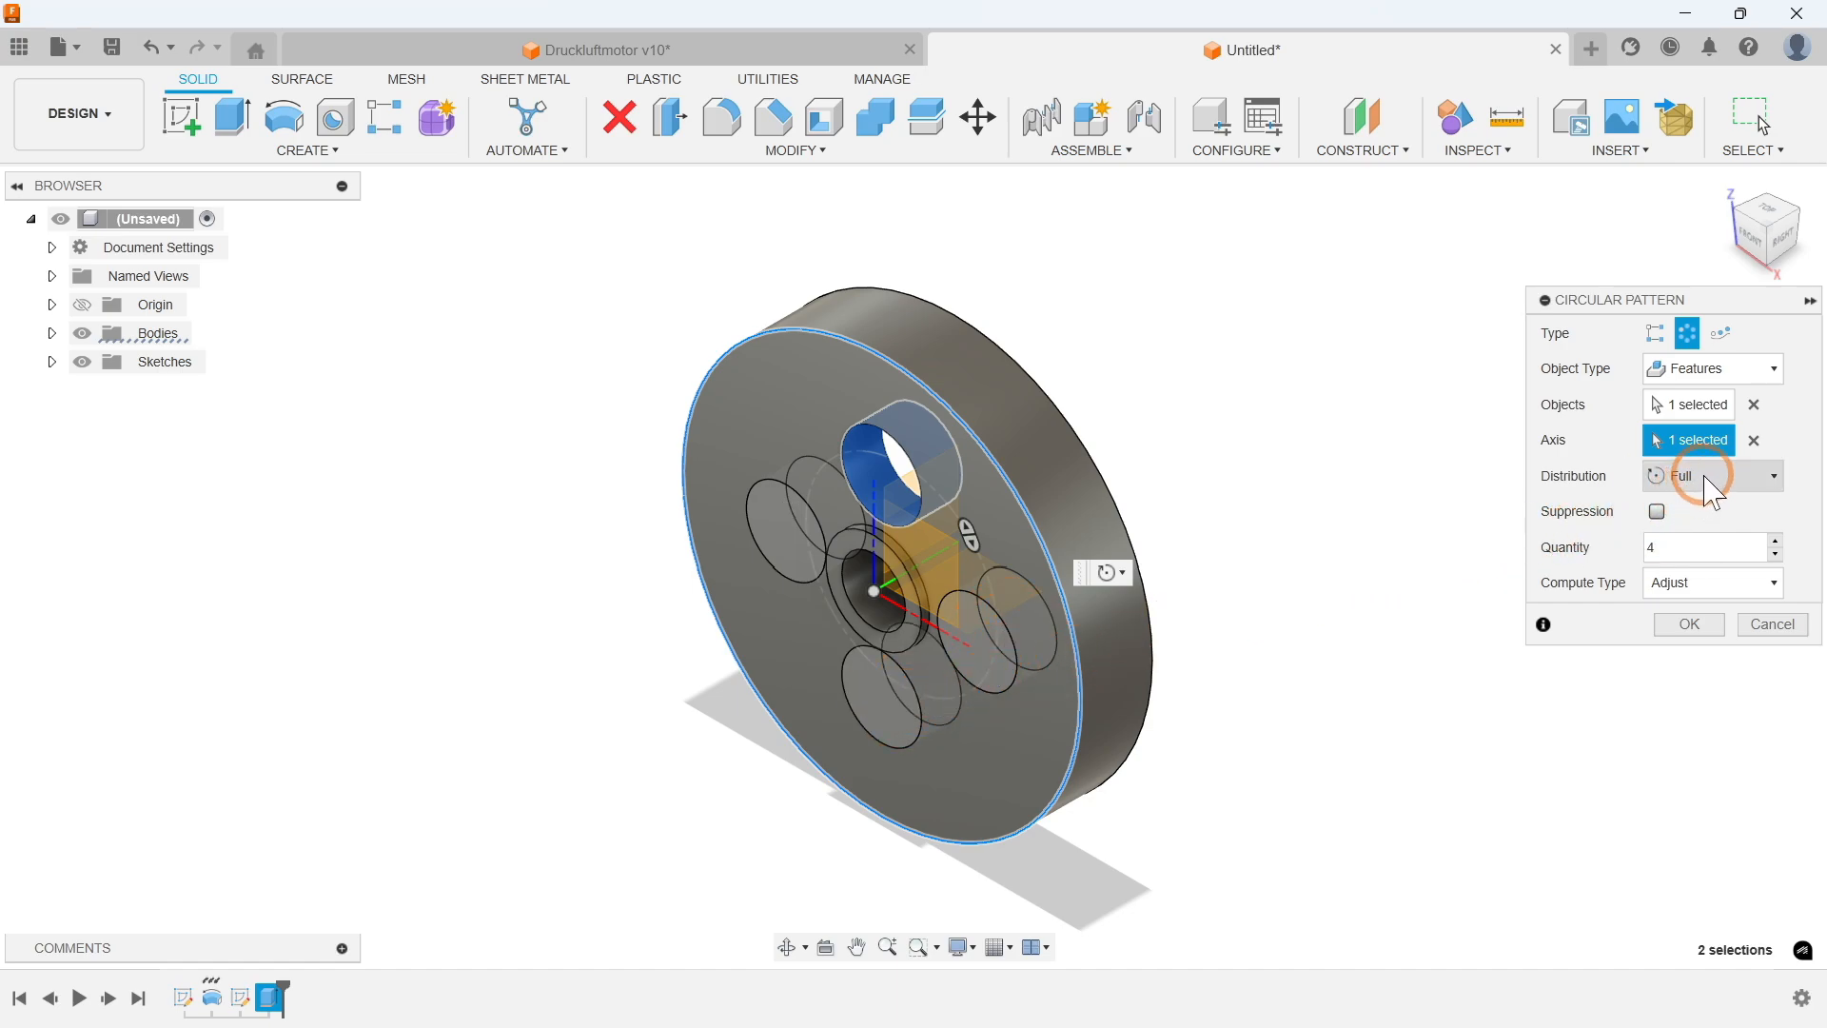
{"action": "left_click", "coordinate": [1691, 530]}
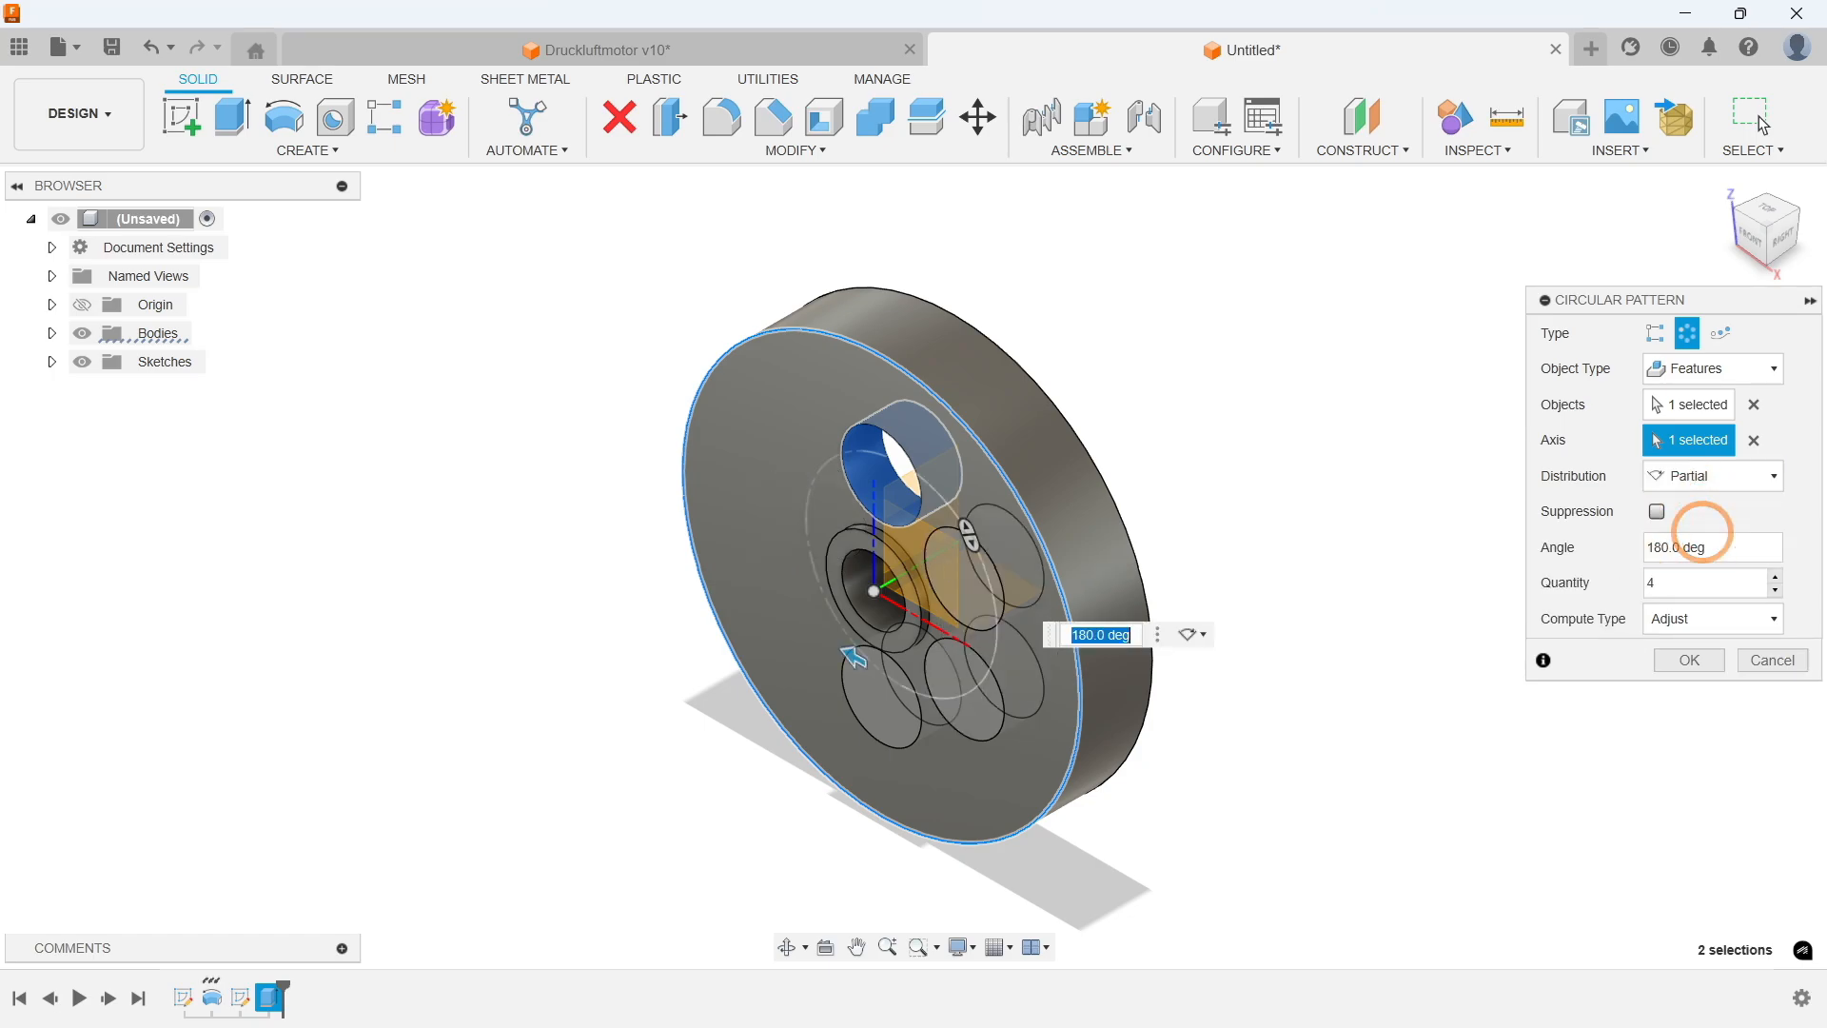
{"action": "left_click", "coordinate": [873, 663]}
{"action": "left_click_drag", "start_coordinate": [873, 663], "coordinate": [915, 692]}
Step: Set the pattern's distribution to Full and create the circular pattern of four holes
{"action": "left_click", "coordinate": [1684, 478]}
{"action": "left_click", "coordinate": [1710, 514]}
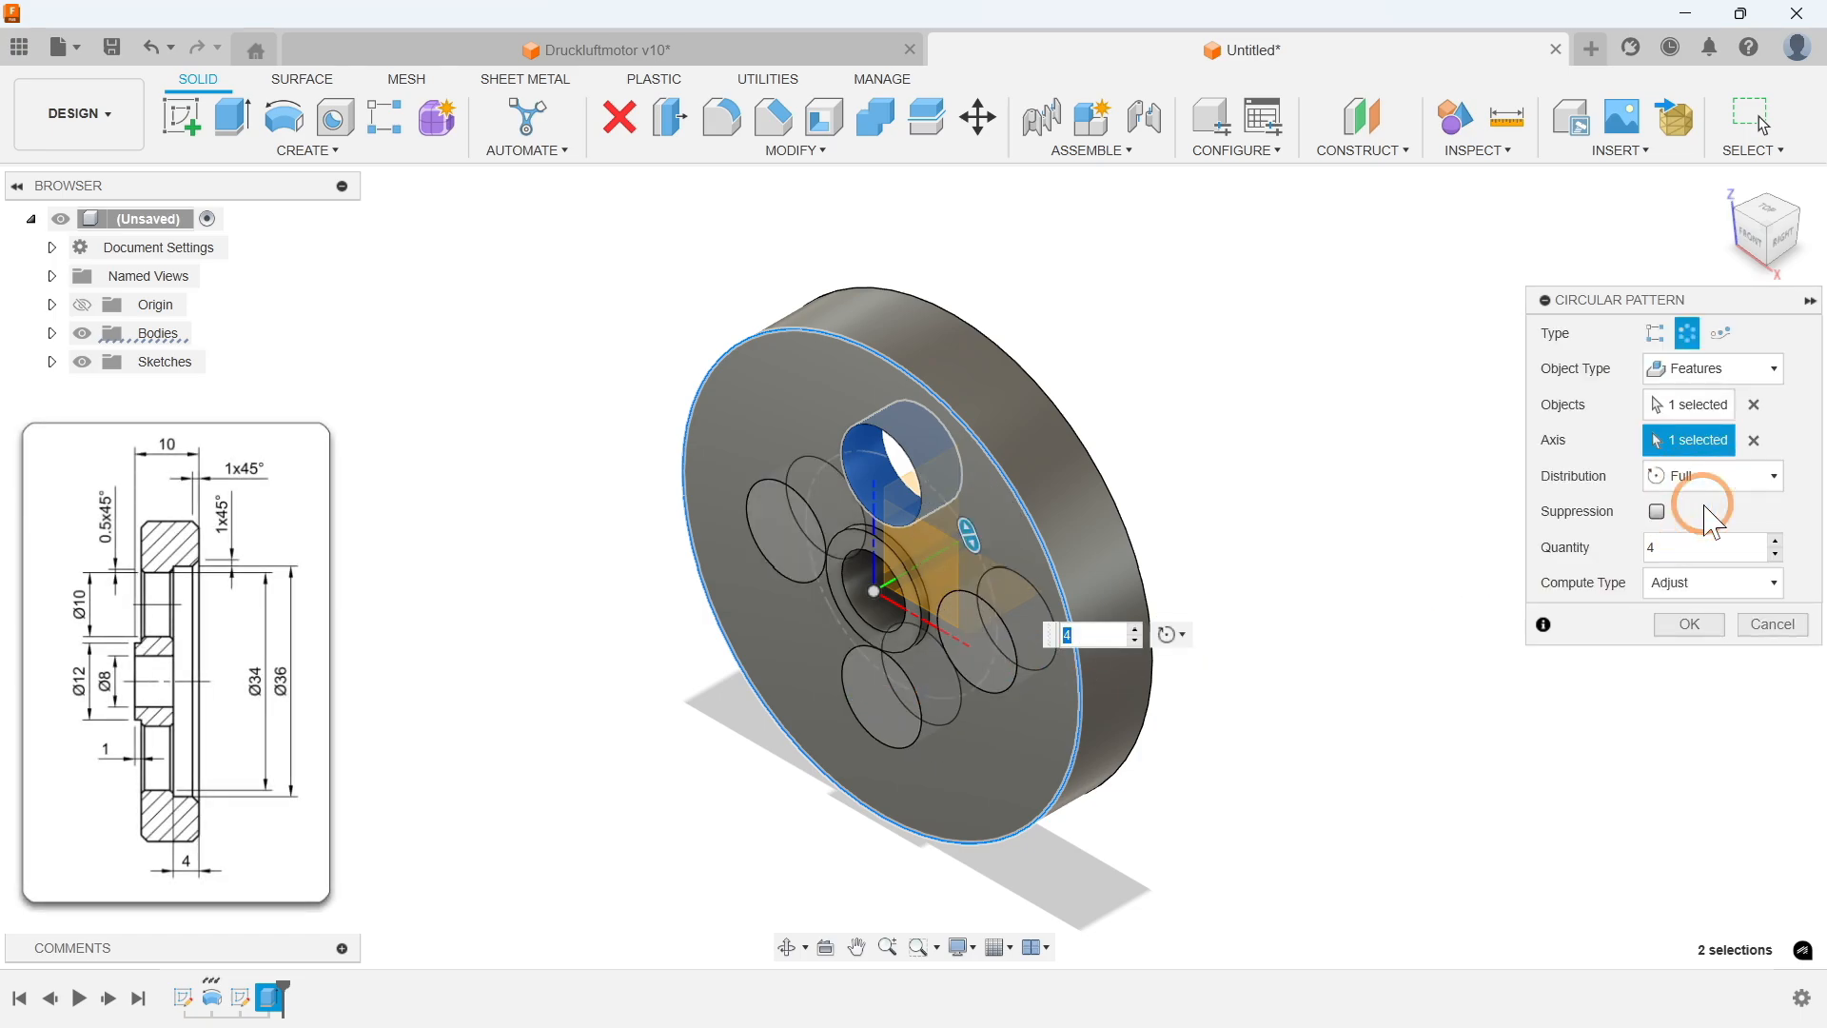
{"action": "left_click", "coordinate": [1688, 624]}
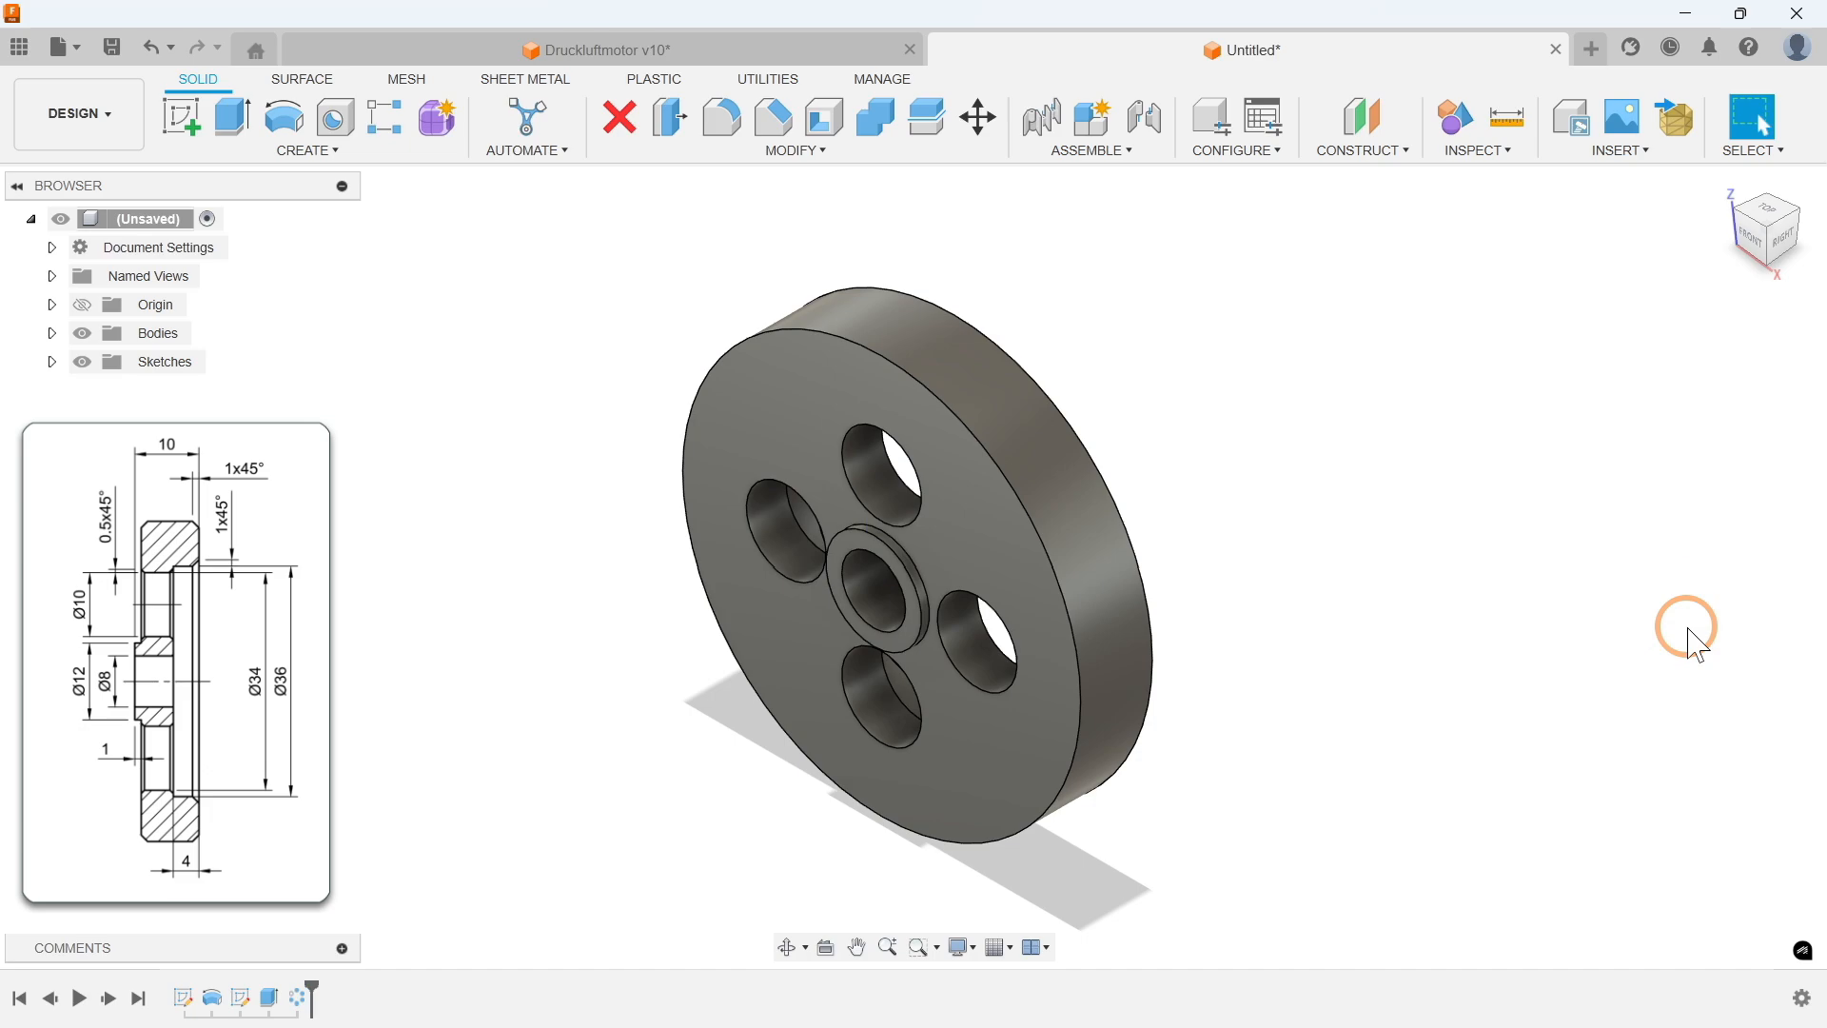
Step: Start a chamfer, try selecting the front and rear rim edges of the uppermost hole, and clear that selection set
{"action": "left_click", "coordinate": [793, 153]}
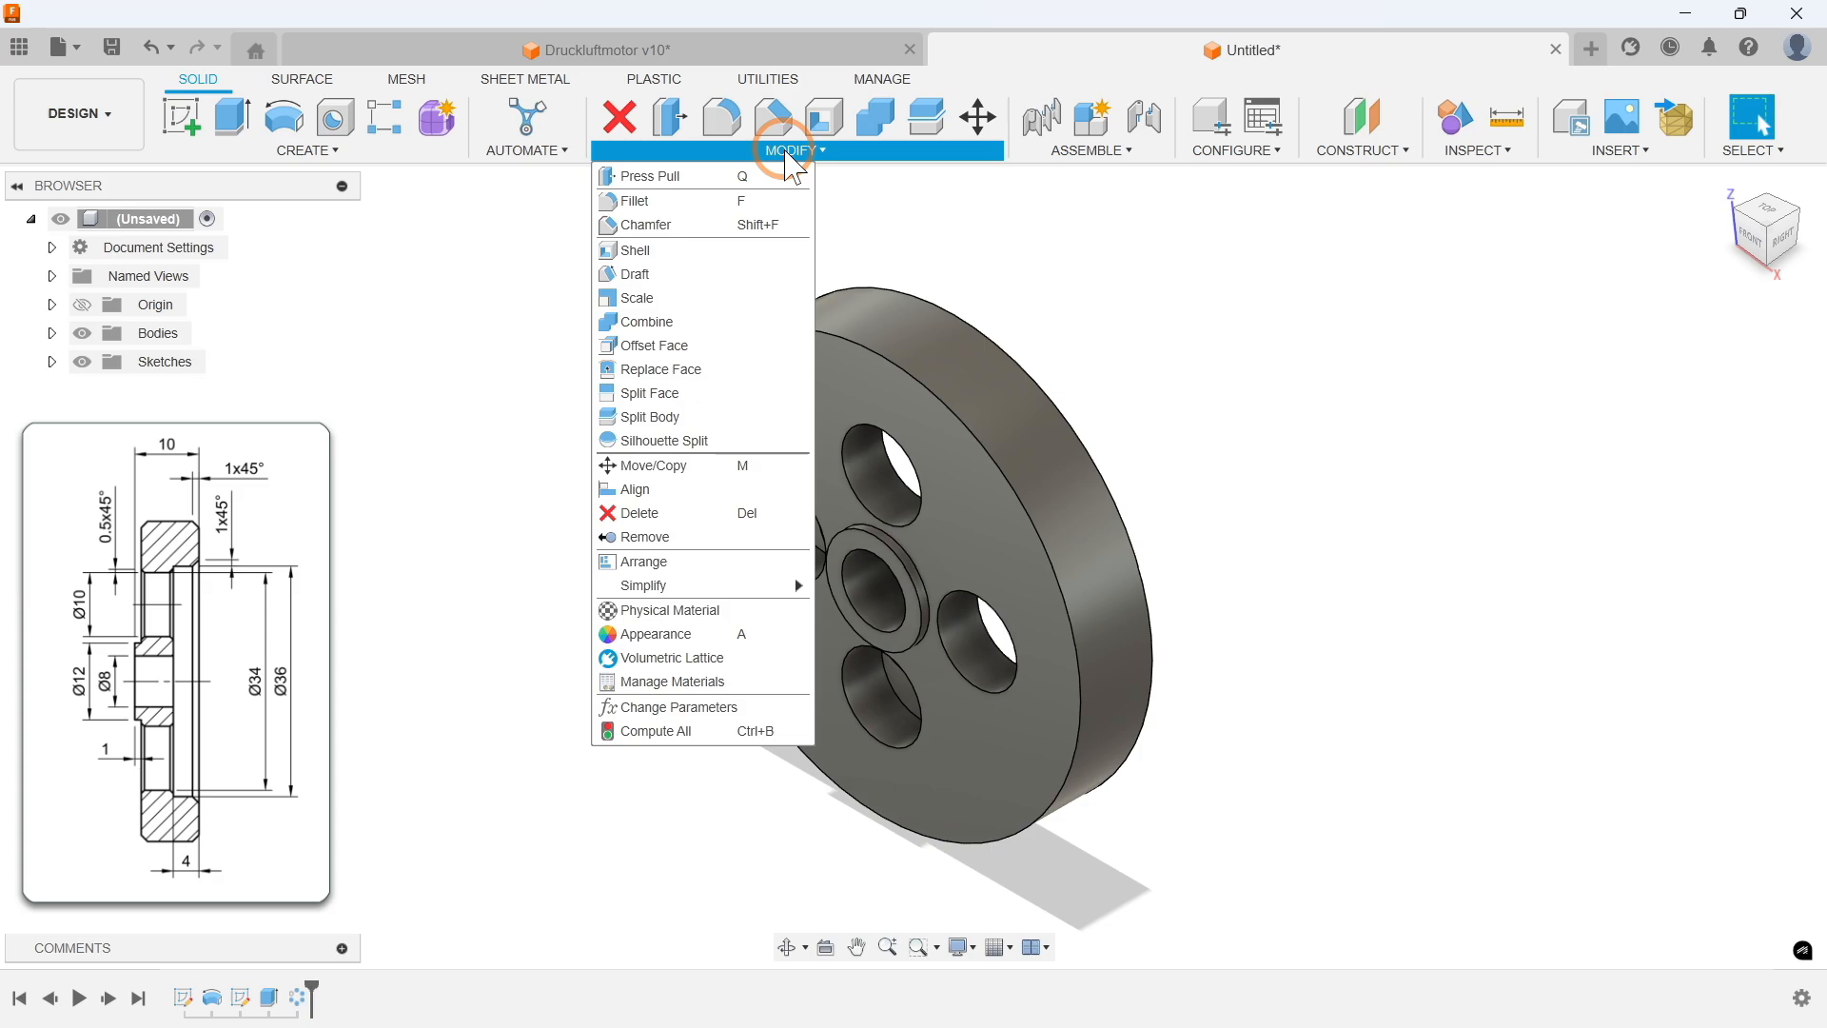
{"action": "left_click", "coordinate": [681, 226]}
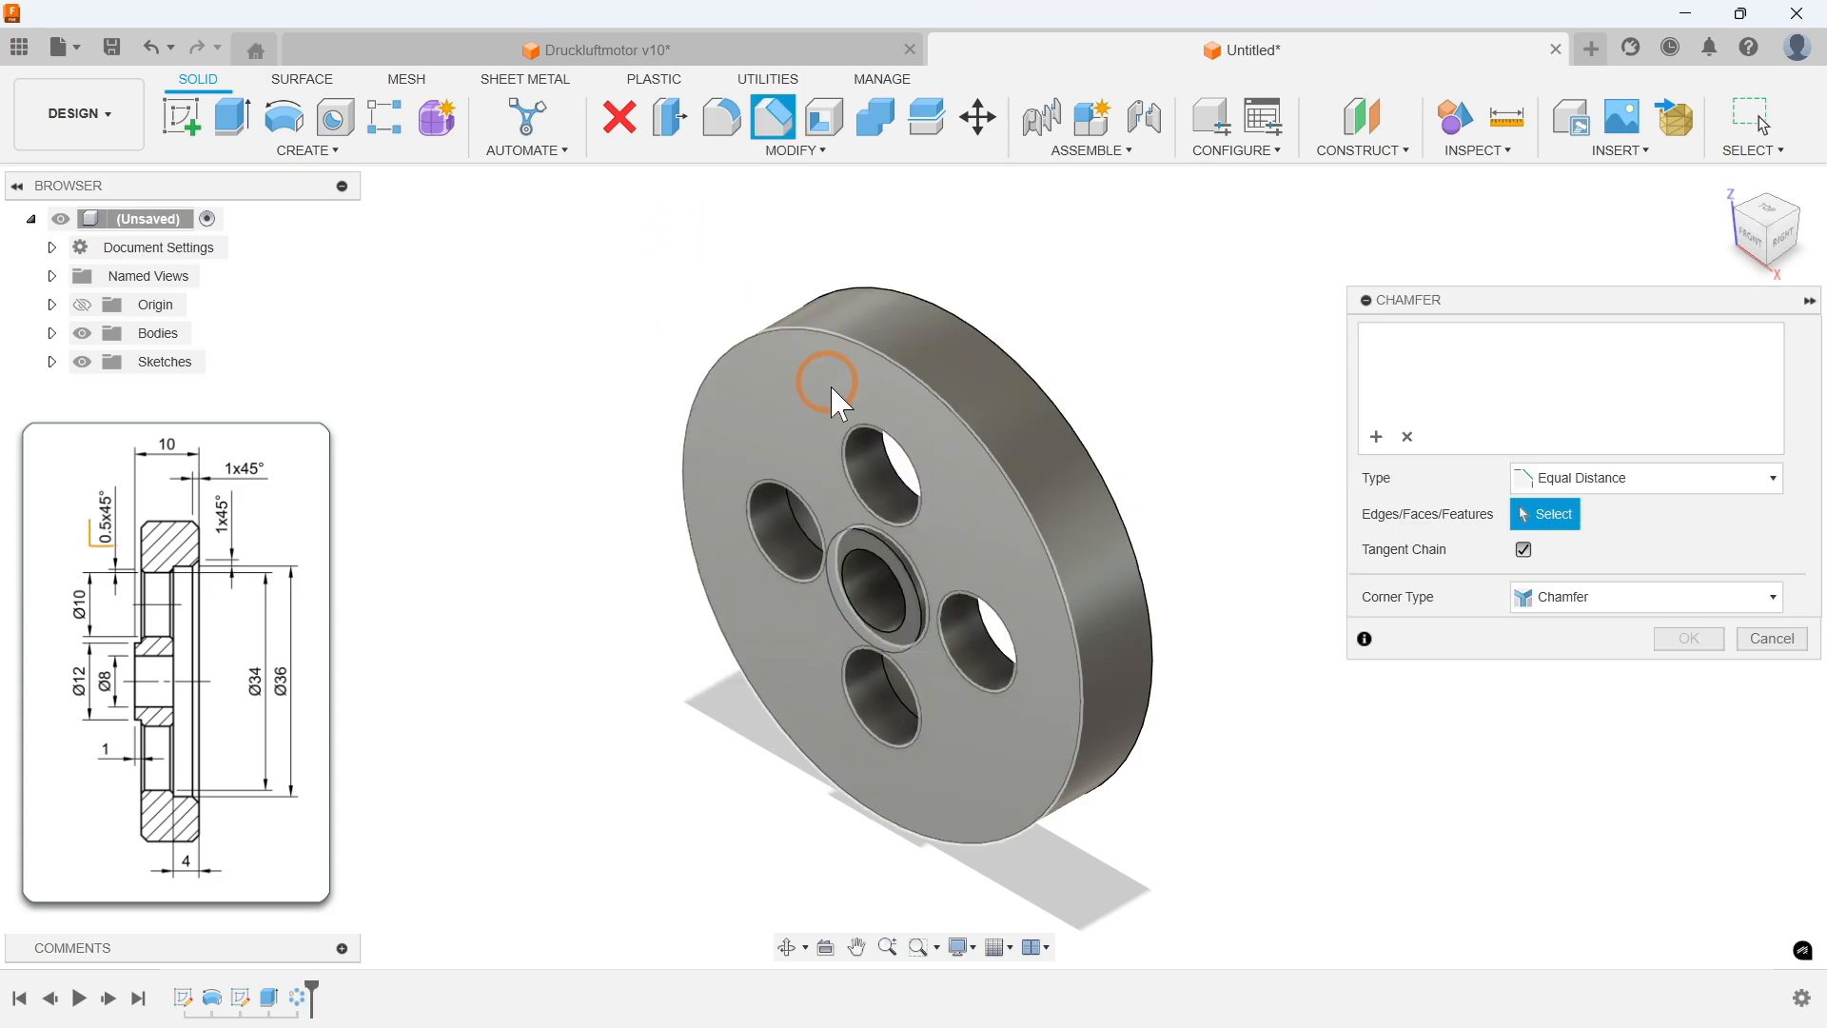
{"action": "scroll", "coordinate": [861, 494], "scroll_direction": "up", "scroll_amount": 5}
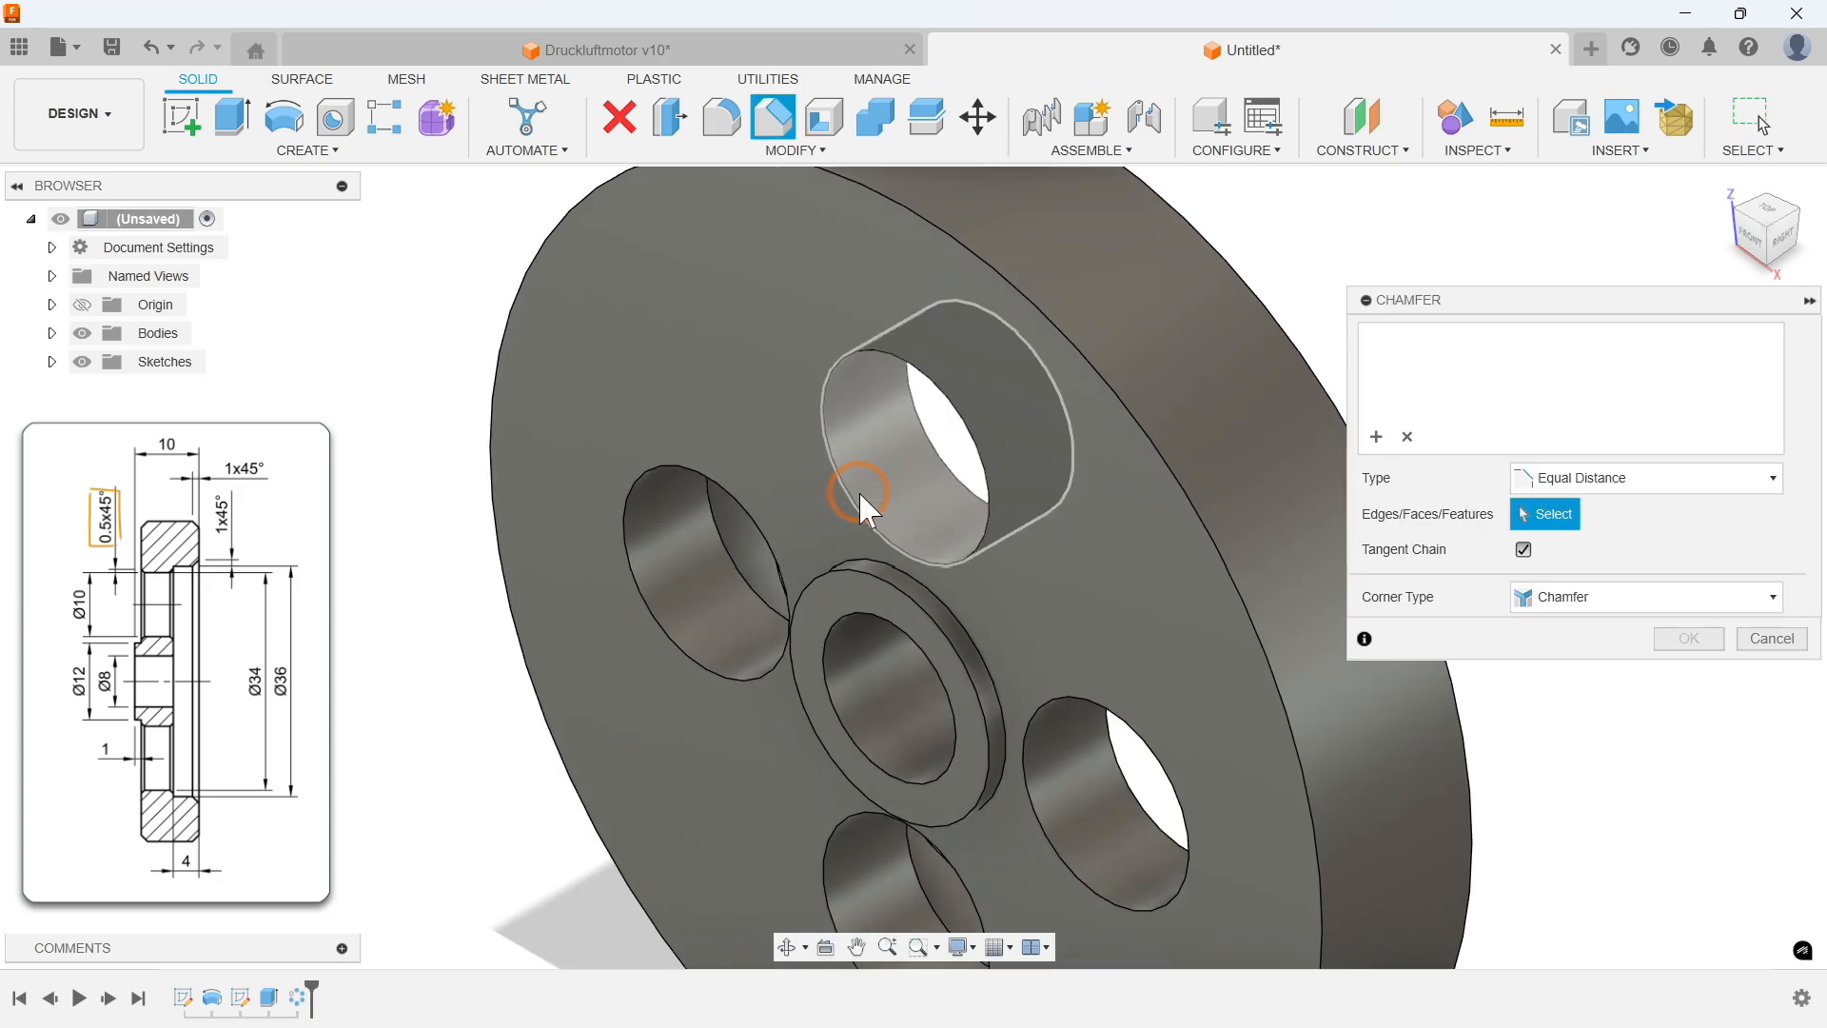
{"action": "left_click", "coordinate": [859, 493]}
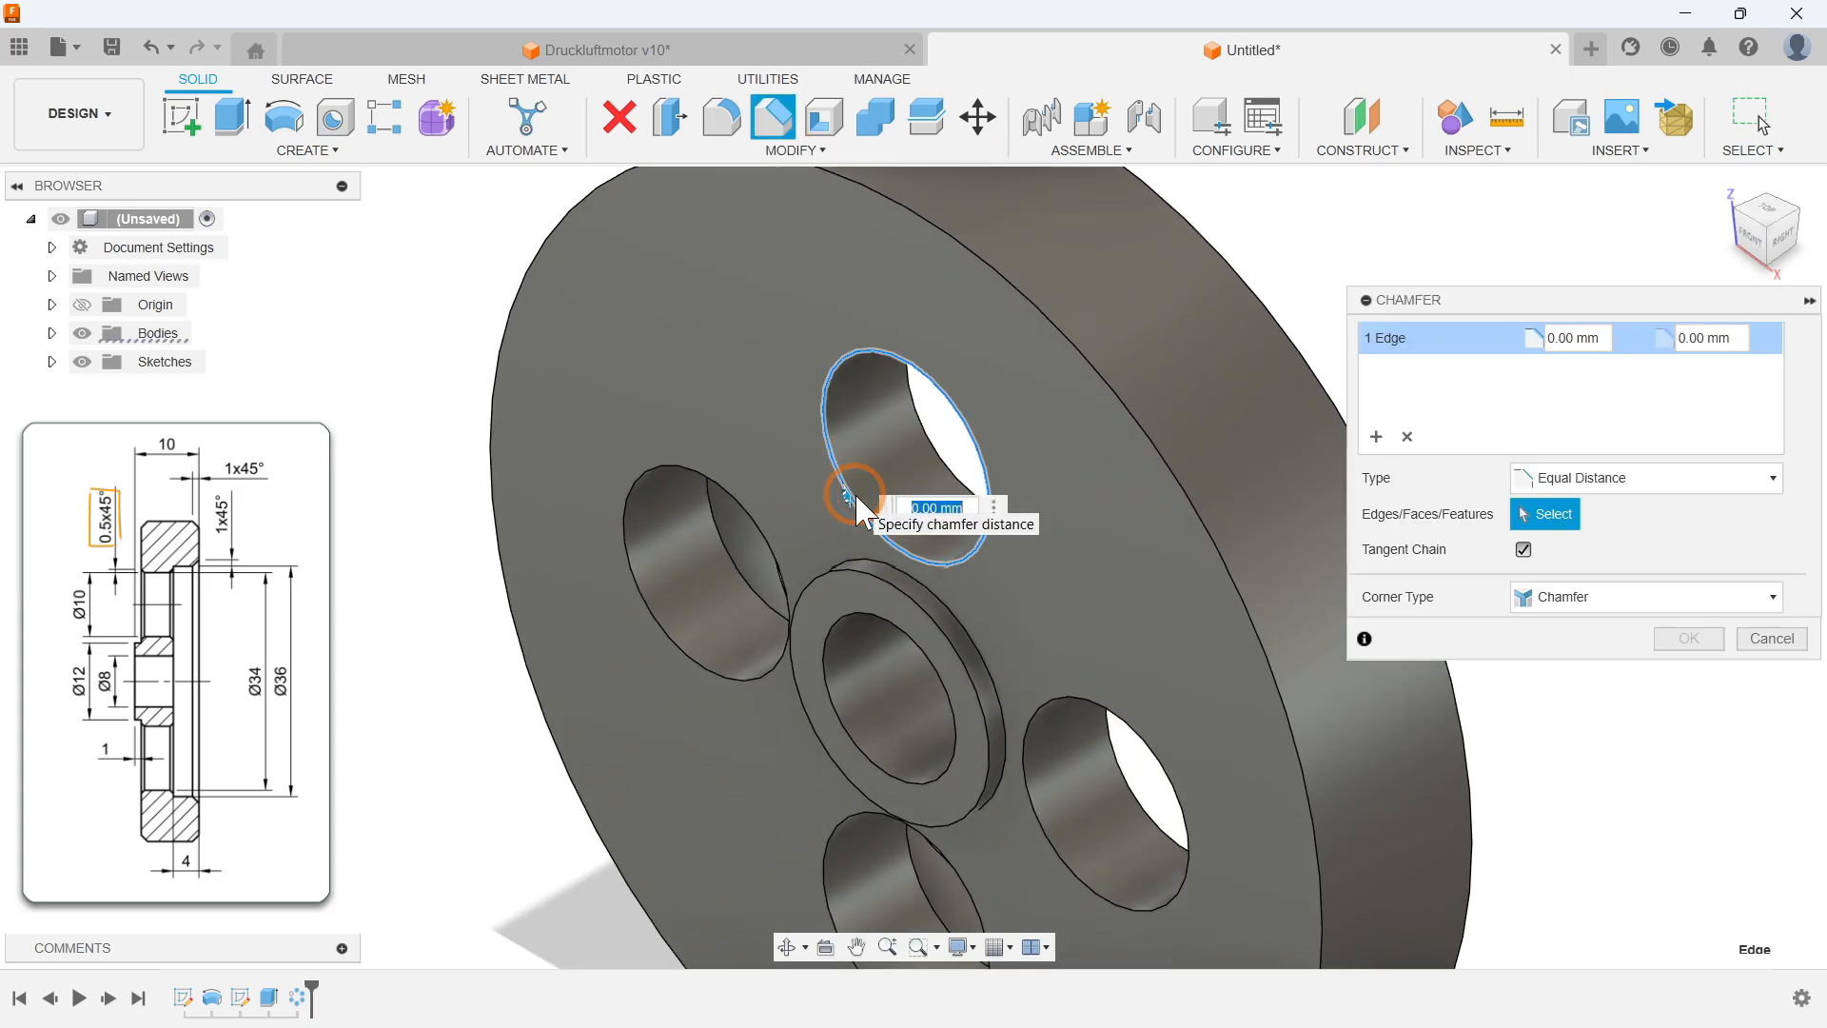
{"action": "left_click", "coordinate": [927, 438]}
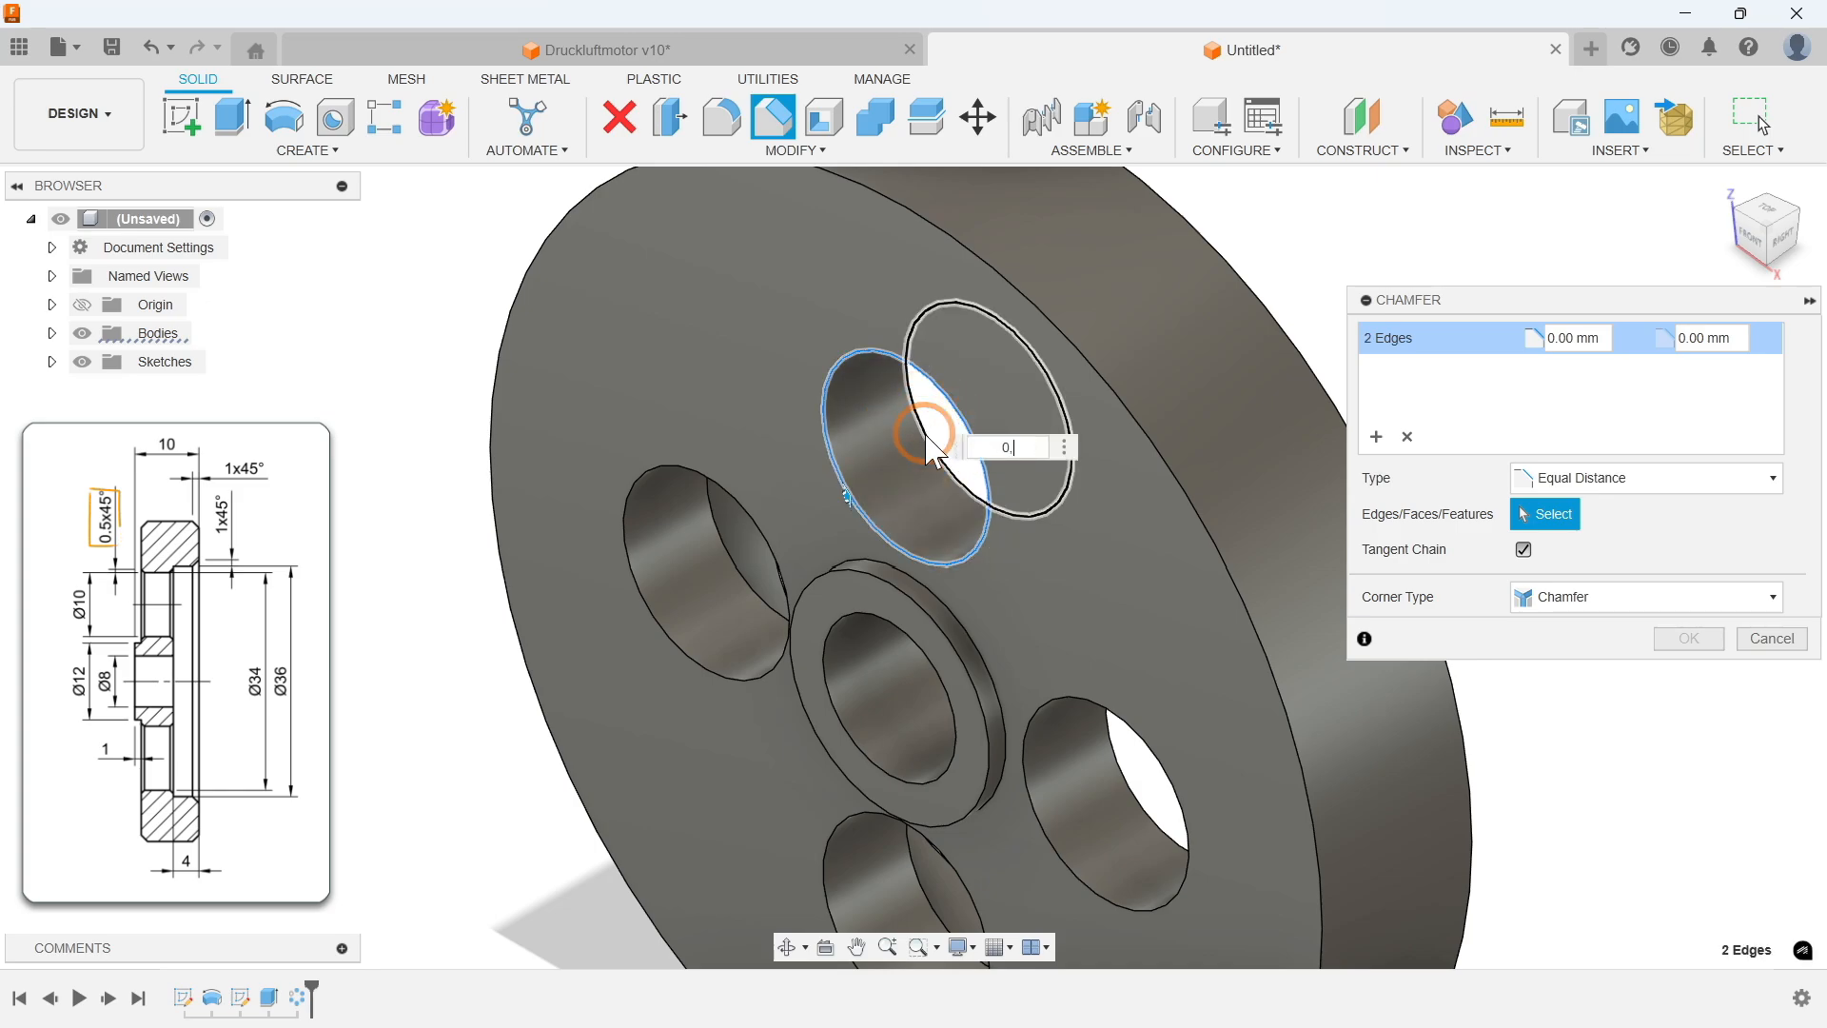
{"action": "left_click", "coordinate": [1407, 435]}
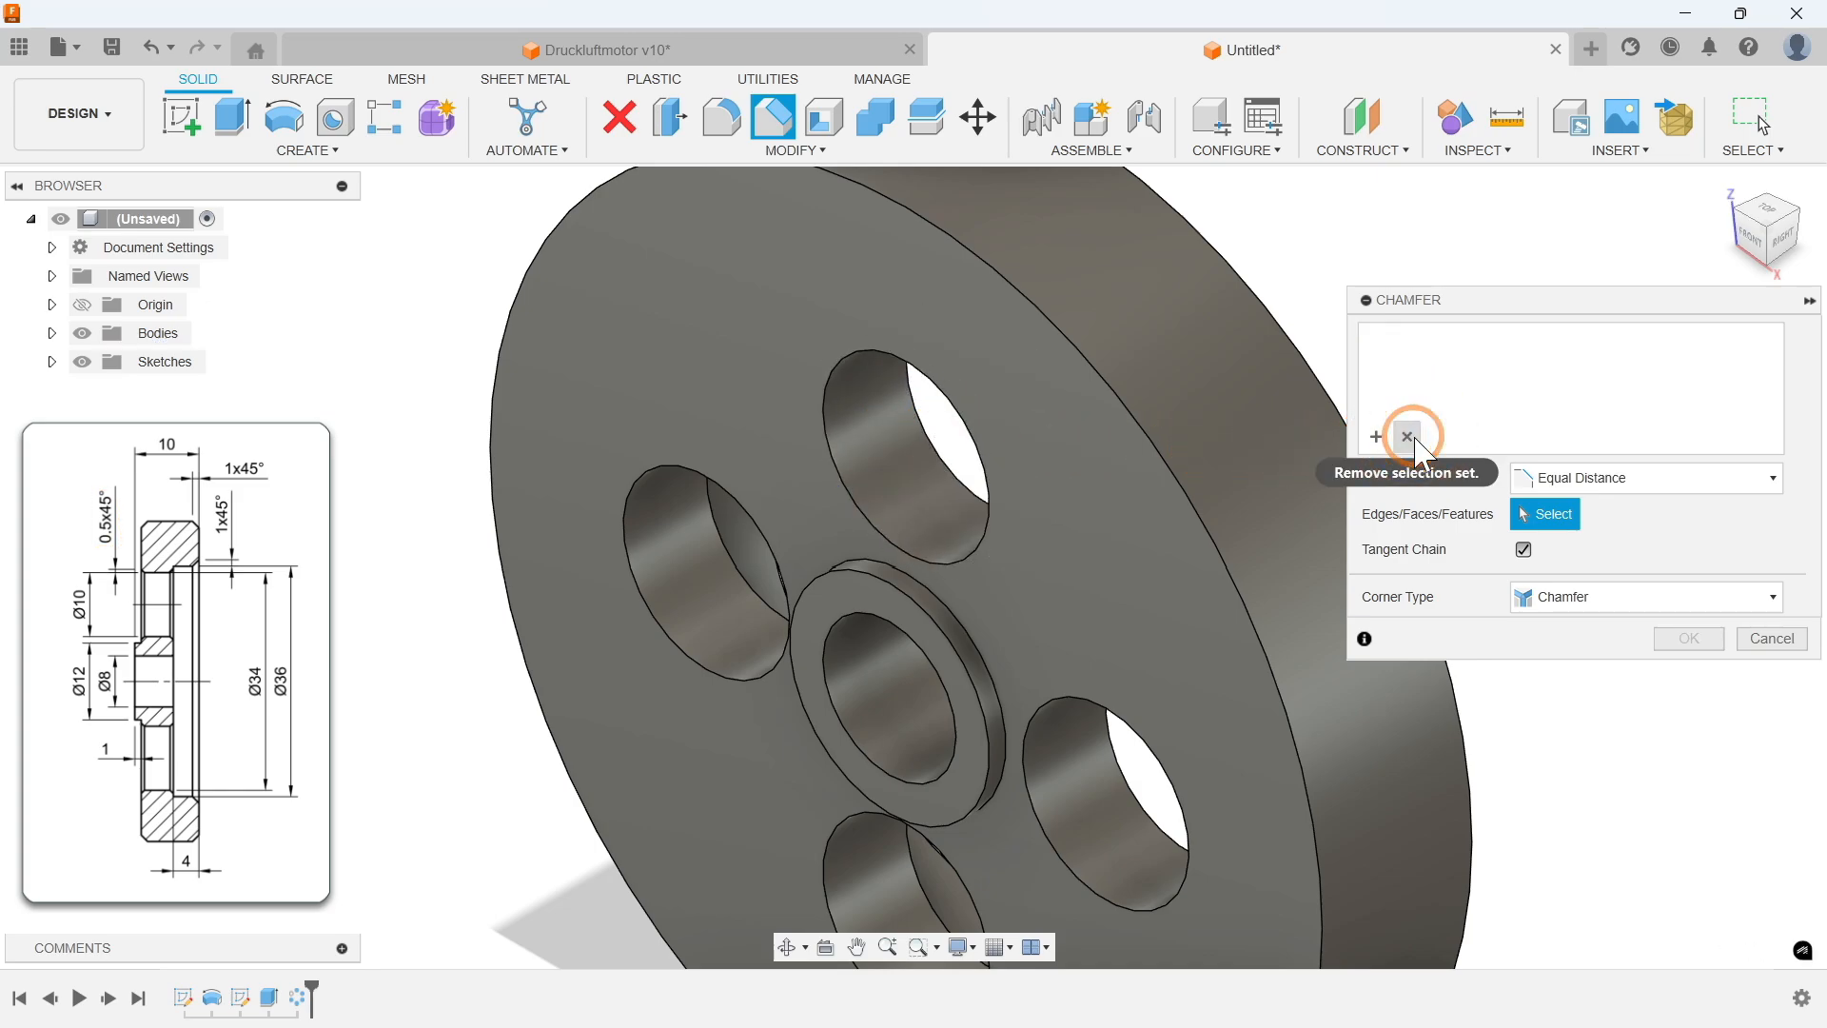
Step: Chamfer the rims of all four holes by 0.5 mm by selecting their cylindrical faces
{"action": "left_click", "coordinate": [894, 455]}
{"action": "left_click", "coordinate": [740, 554]}
{"action": "left_click", "coordinate": [882, 887]}
{"action": "left_click", "coordinate": [1085, 790]}
{"action": "type", "text": "0.5"}
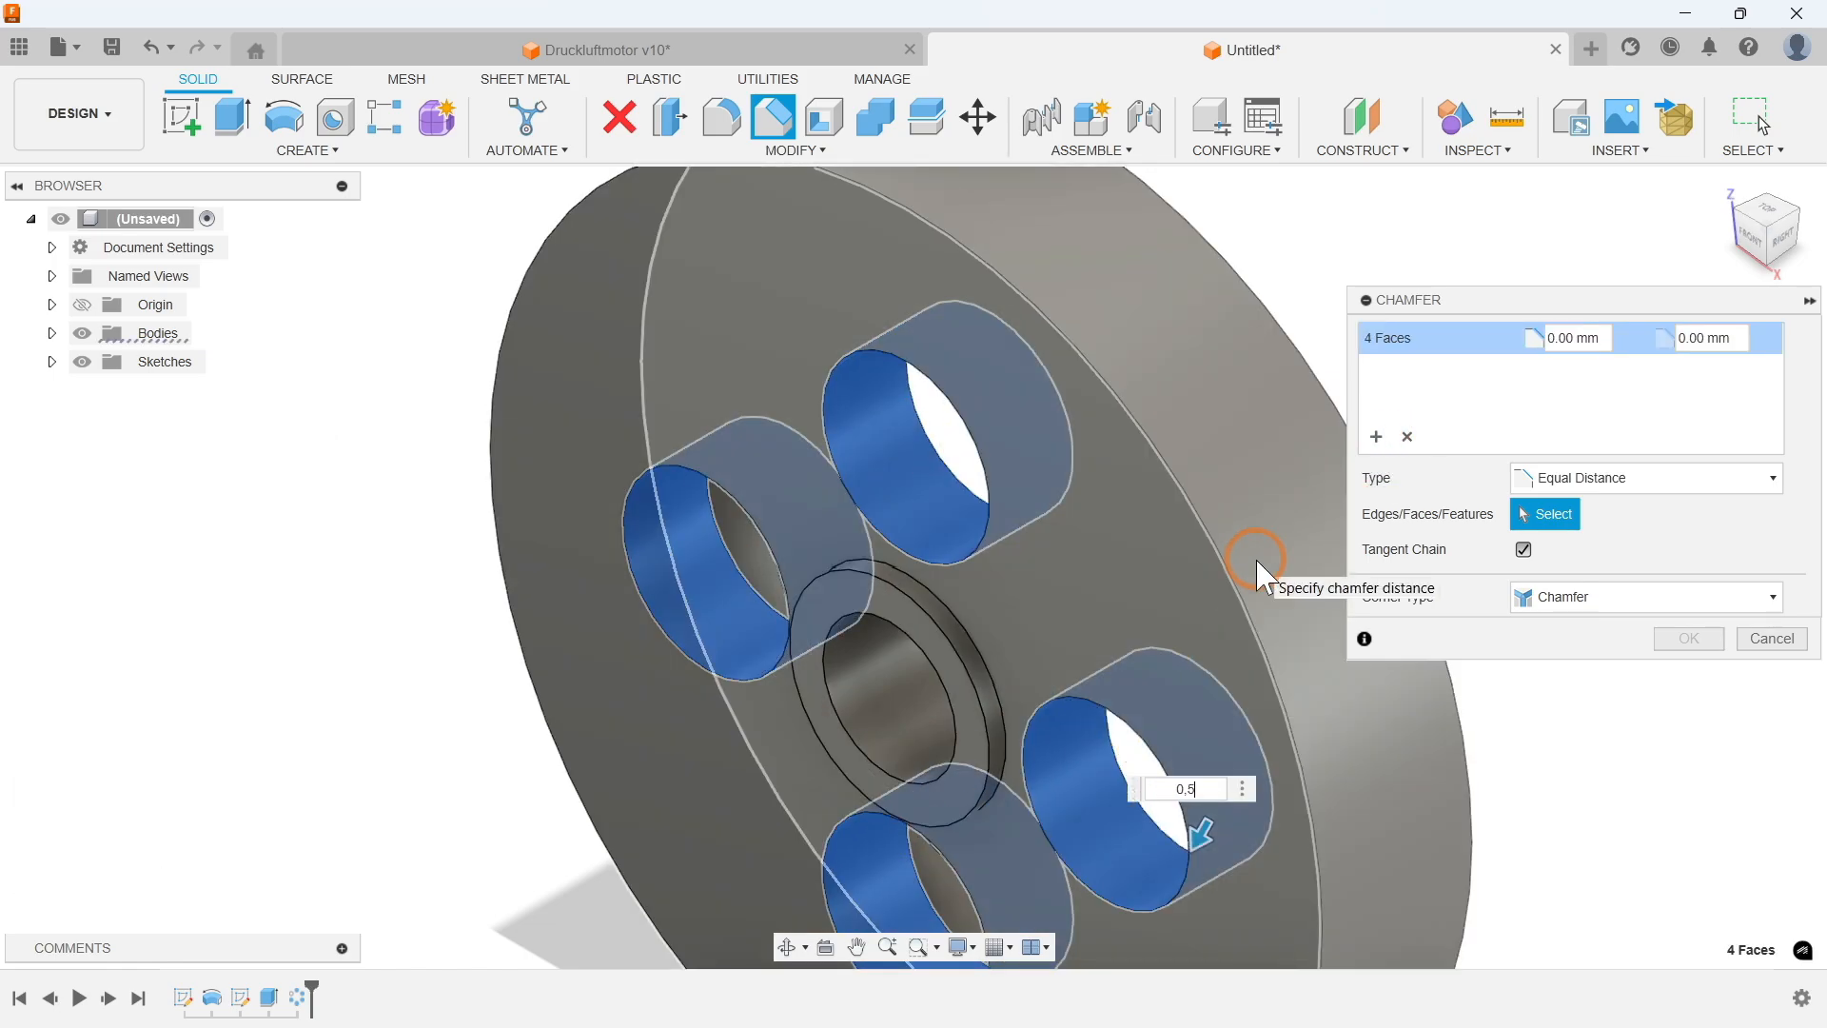
{"action": "key", "text": "Return"}
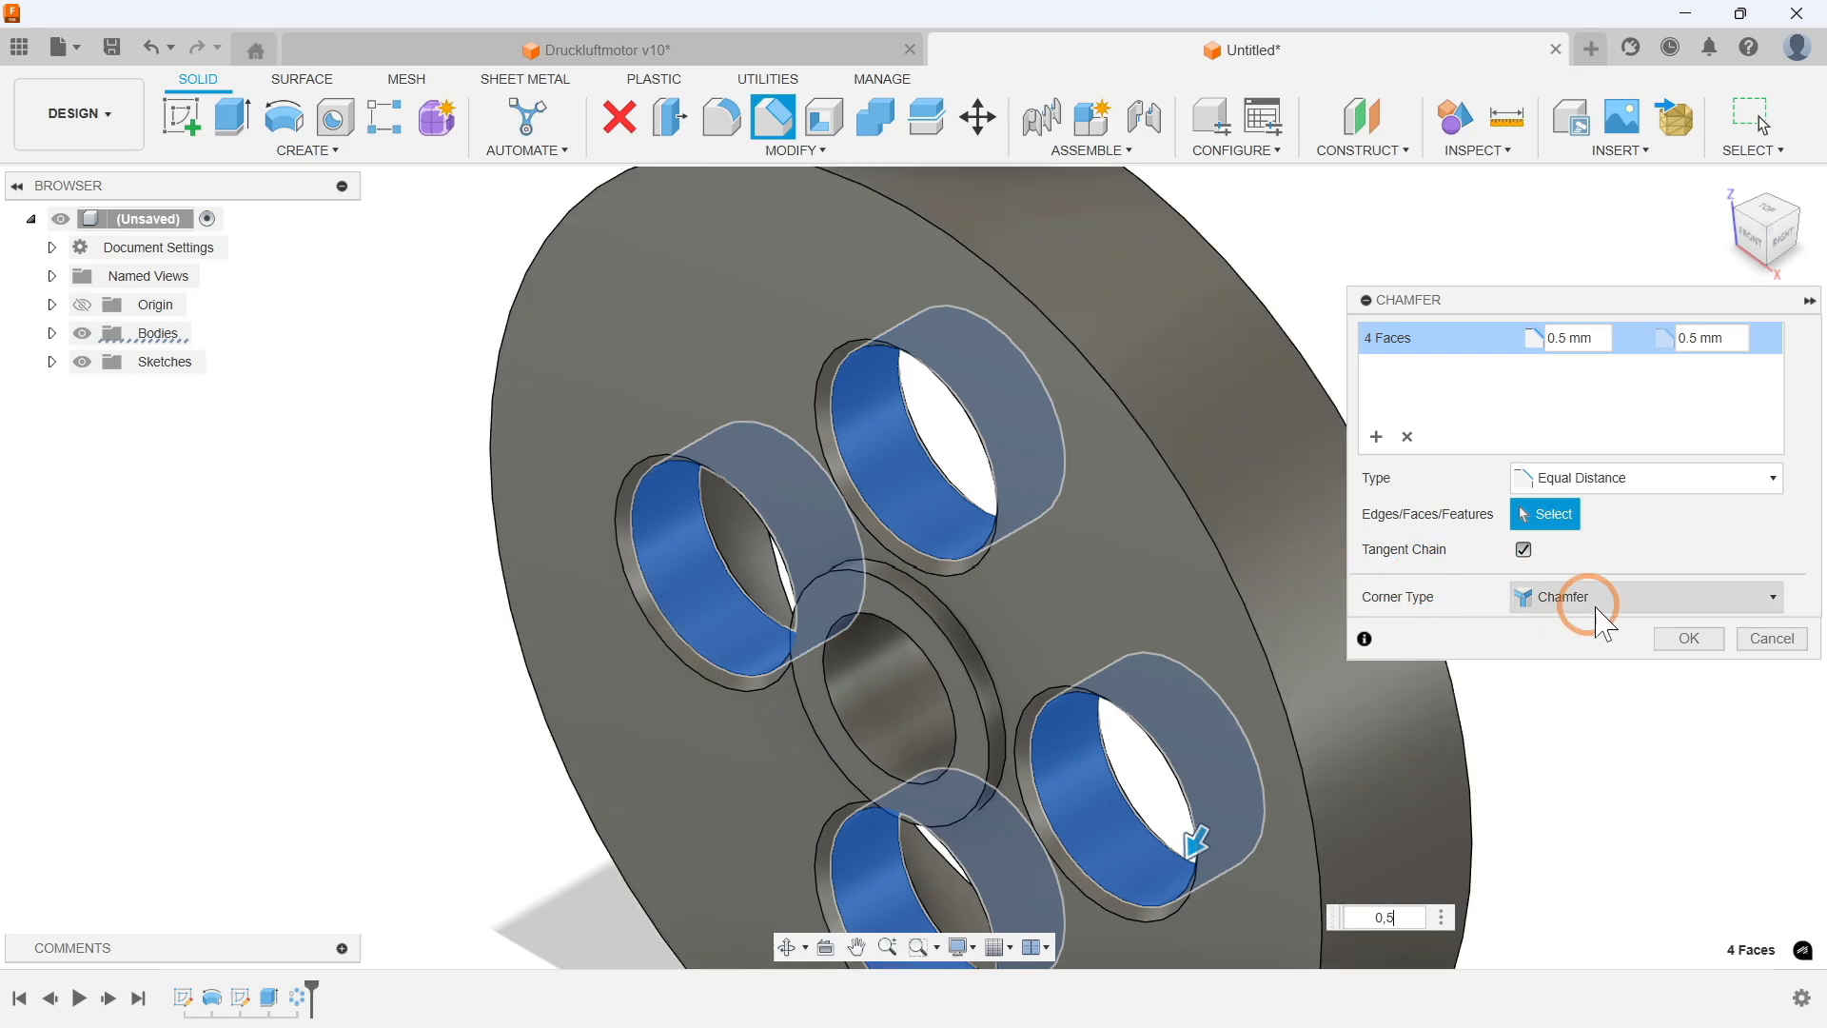
{"action": "left_click", "coordinate": [1689, 639]}
{"action": "scroll", "coordinate": [1341, 419], "scroll_direction": "down", "scroll_amount": 2}
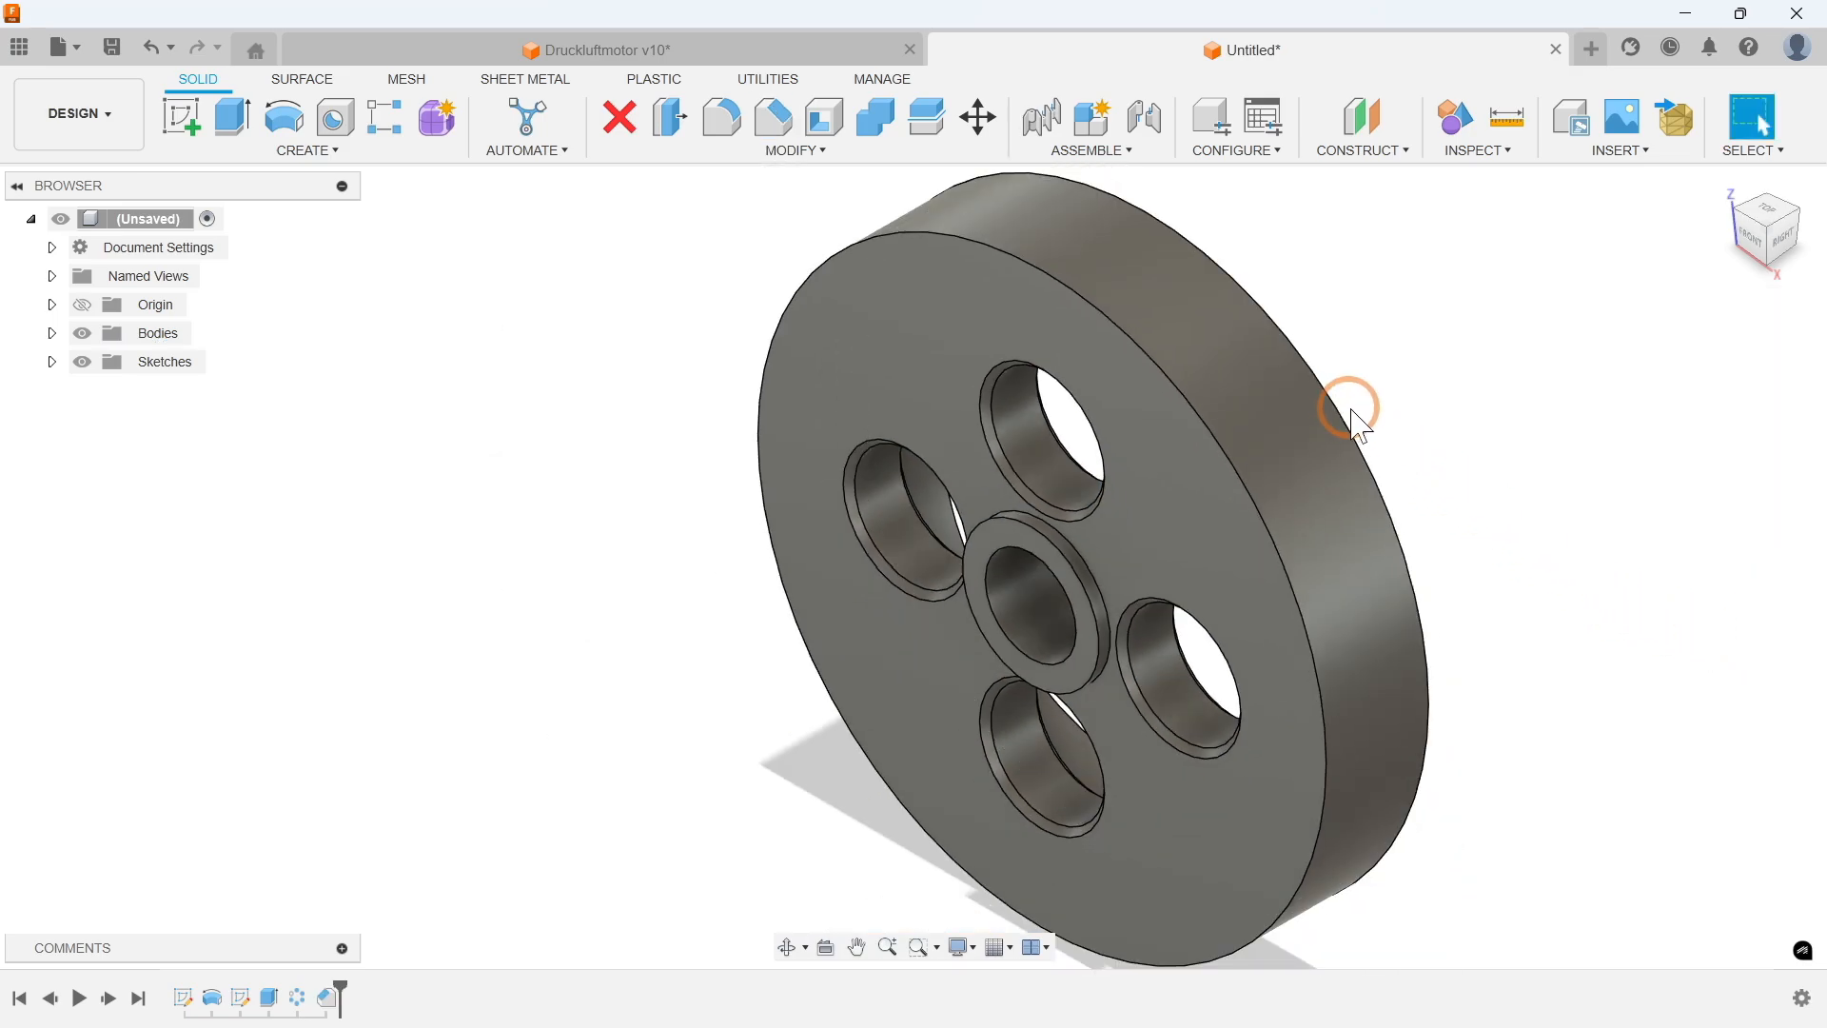
{"action": "left_click", "coordinate": [1723, 188]}
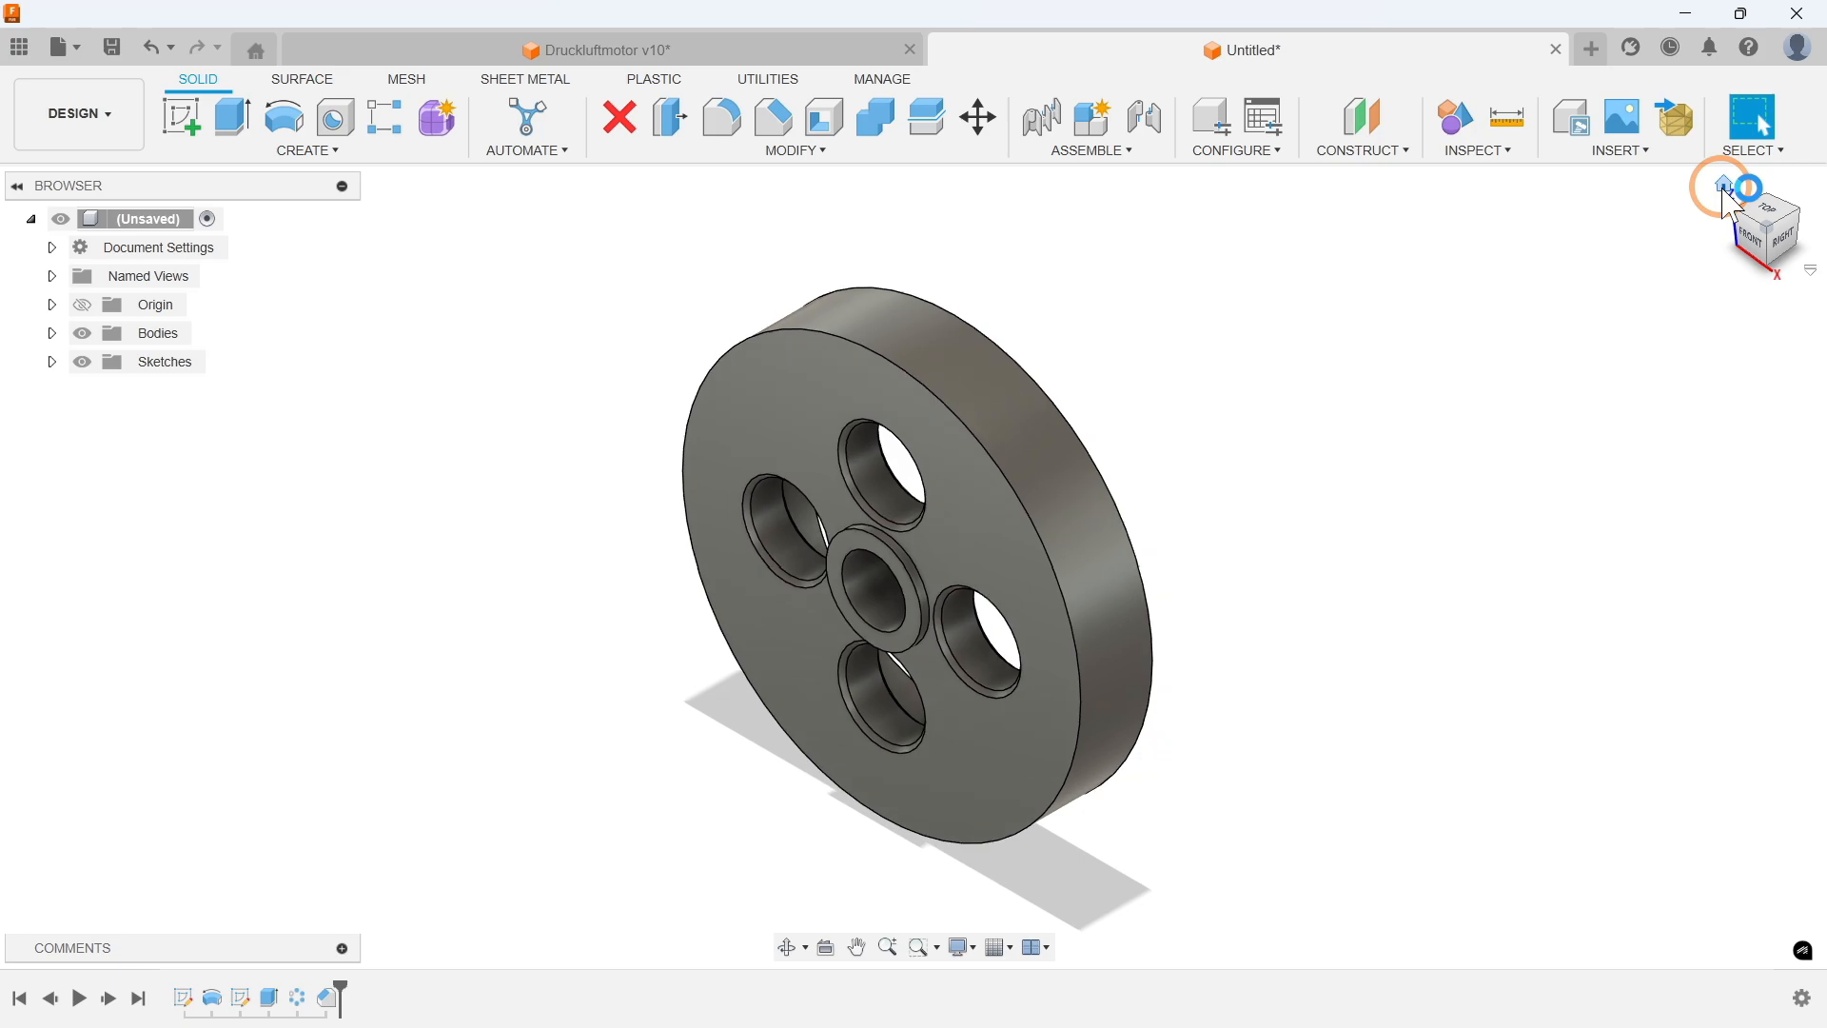
Step: Edit the hole chamfer so that only the uppermost hole's face remains selected
{"action": "double_click", "coordinate": [333, 994]}
{"action": "left_click", "coordinate": [779, 523], "text": "ctrl"}
{"action": "left_click", "coordinate": [864, 685], "text": "ctrl"}
{"action": "left_click", "coordinate": [965, 655], "text": "ctrl"}
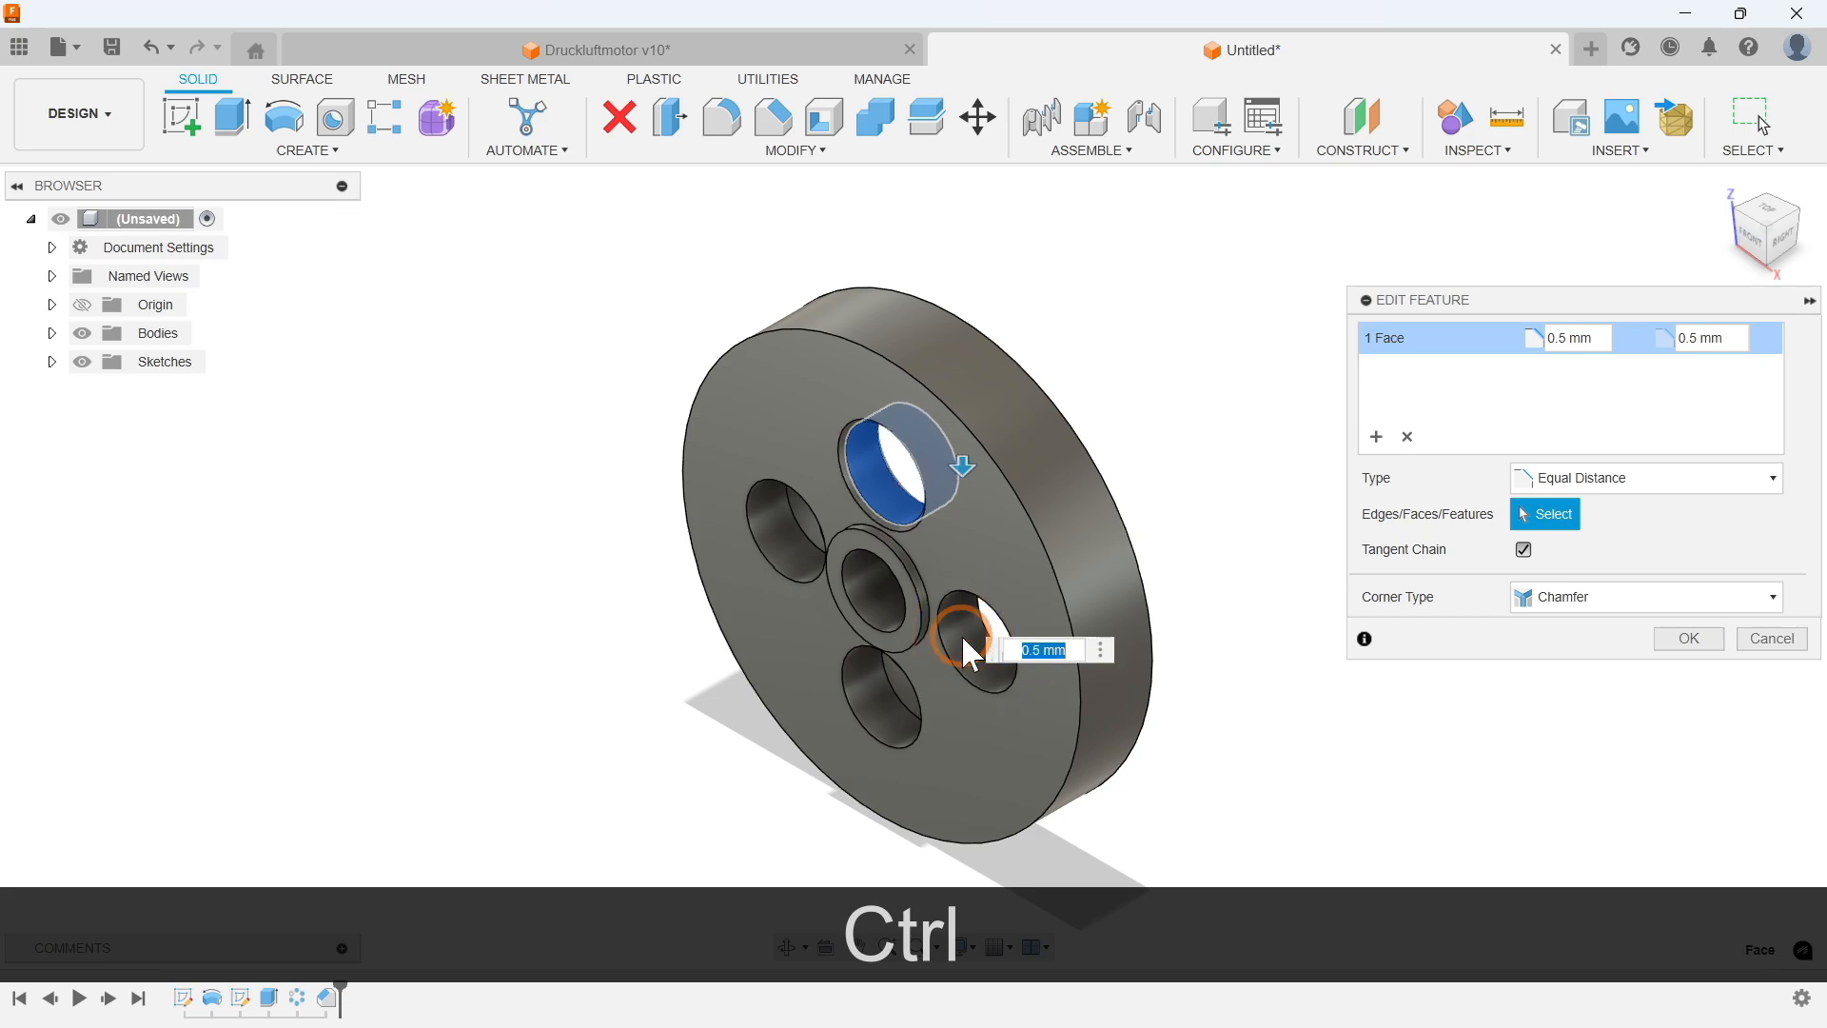
{"action": "left_click", "coordinate": [1677, 641]}
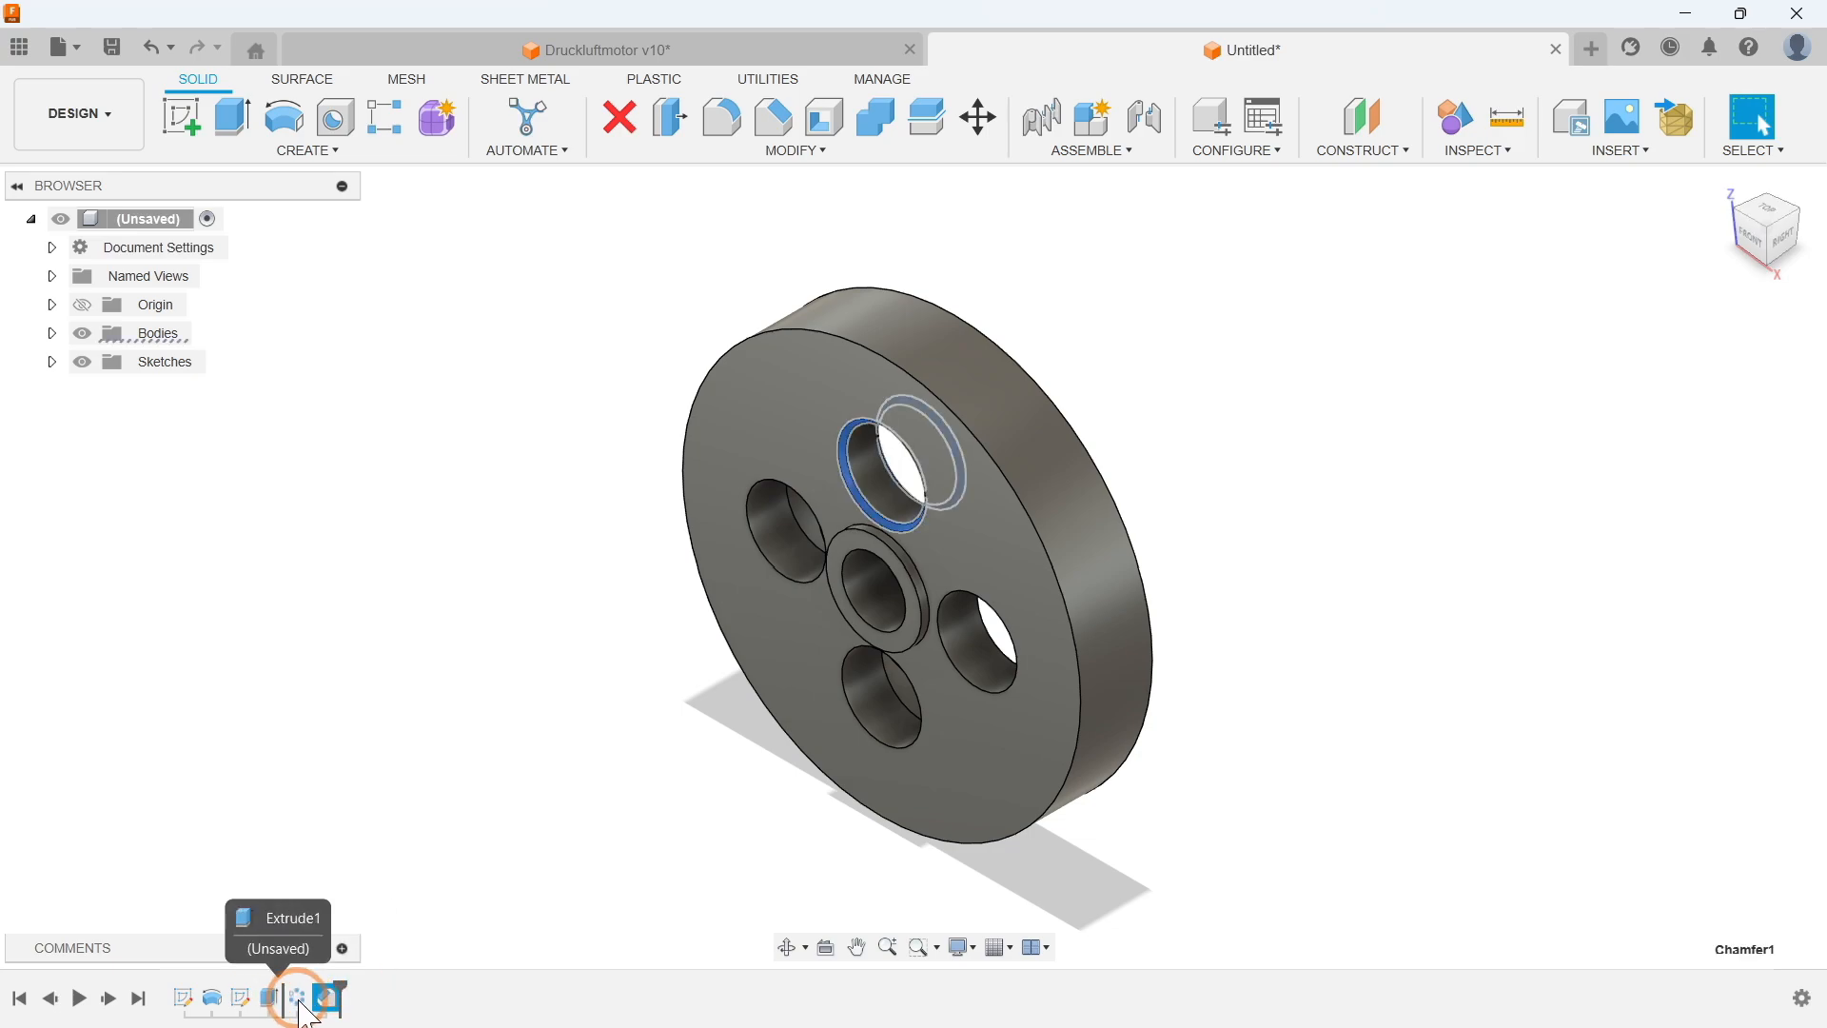
Step: Move the chamfer ahead of the circular pattern in the feature history and add it to the pattern's objects
{"action": "left_click_drag", "start_coordinate": [328, 1011], "coordinate": [302, 1016]}
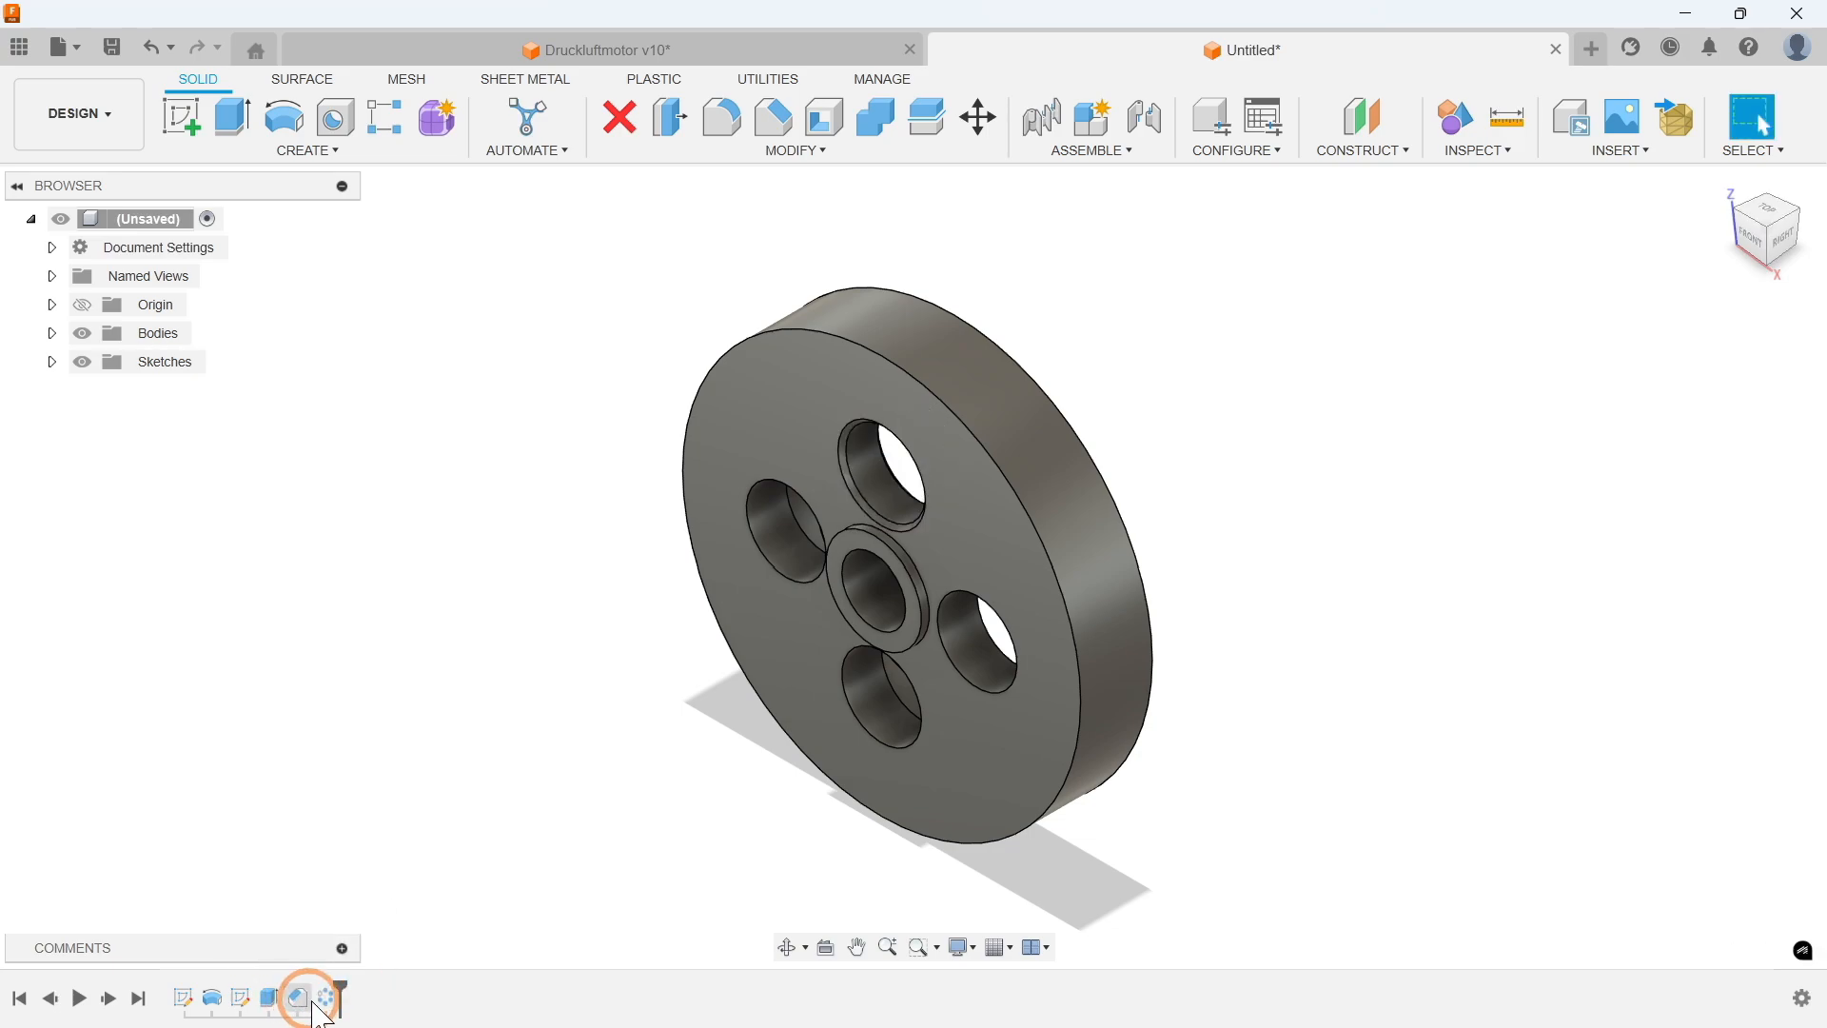
{"action": "double_click", "coordinate": [333, 1004]}
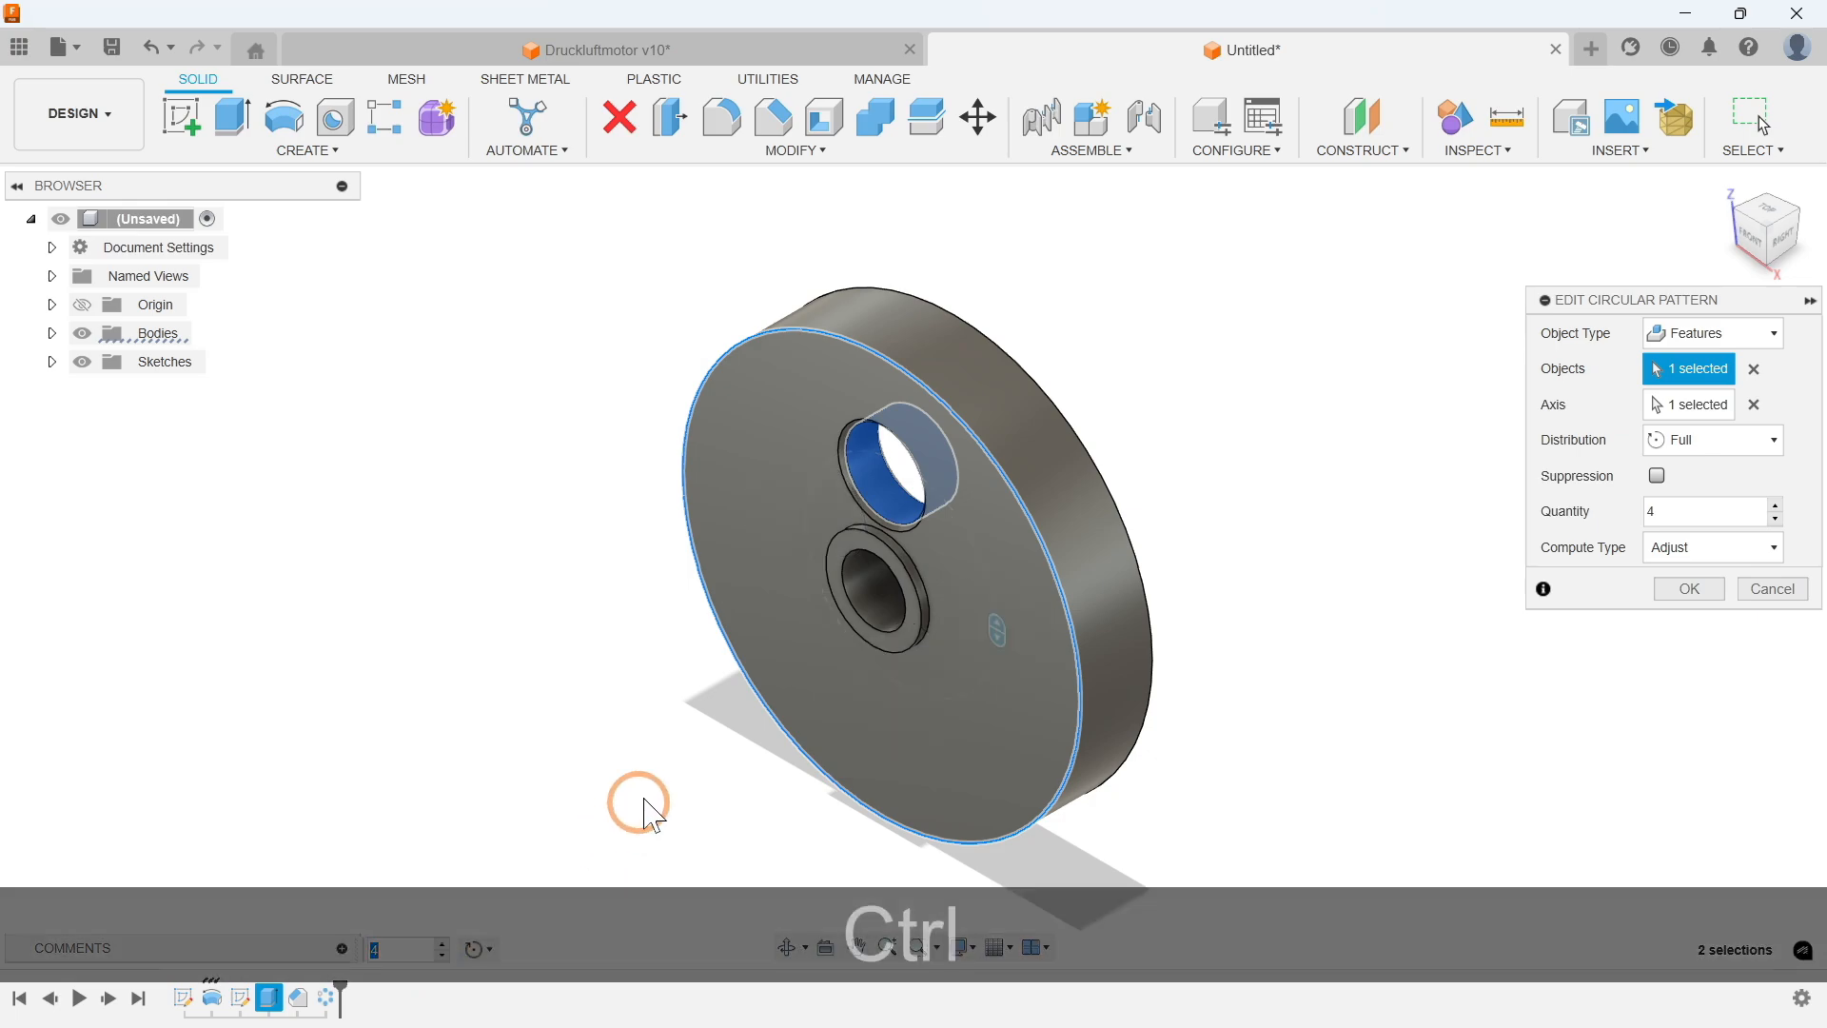
{"action": "left_click", "coordinate": [864, 512], "text": "ctrl"}
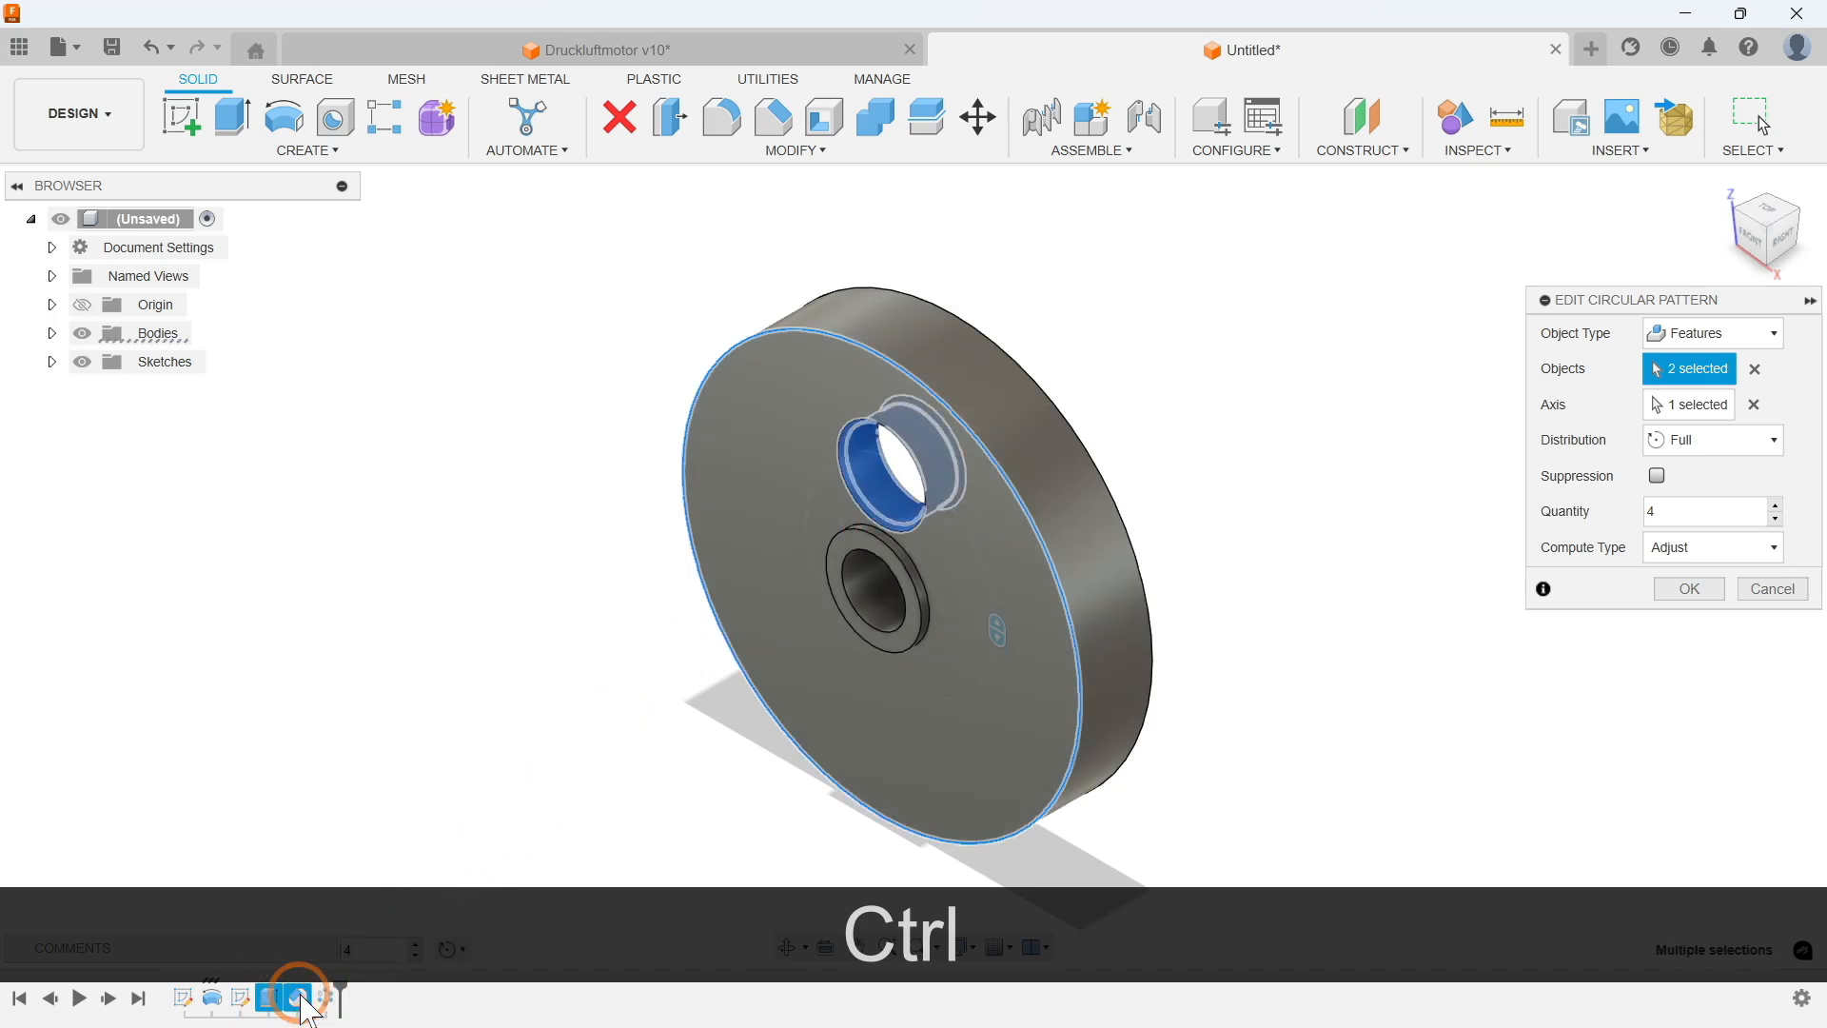
{"action": "left_click", "coordinate": [1689, 588]}
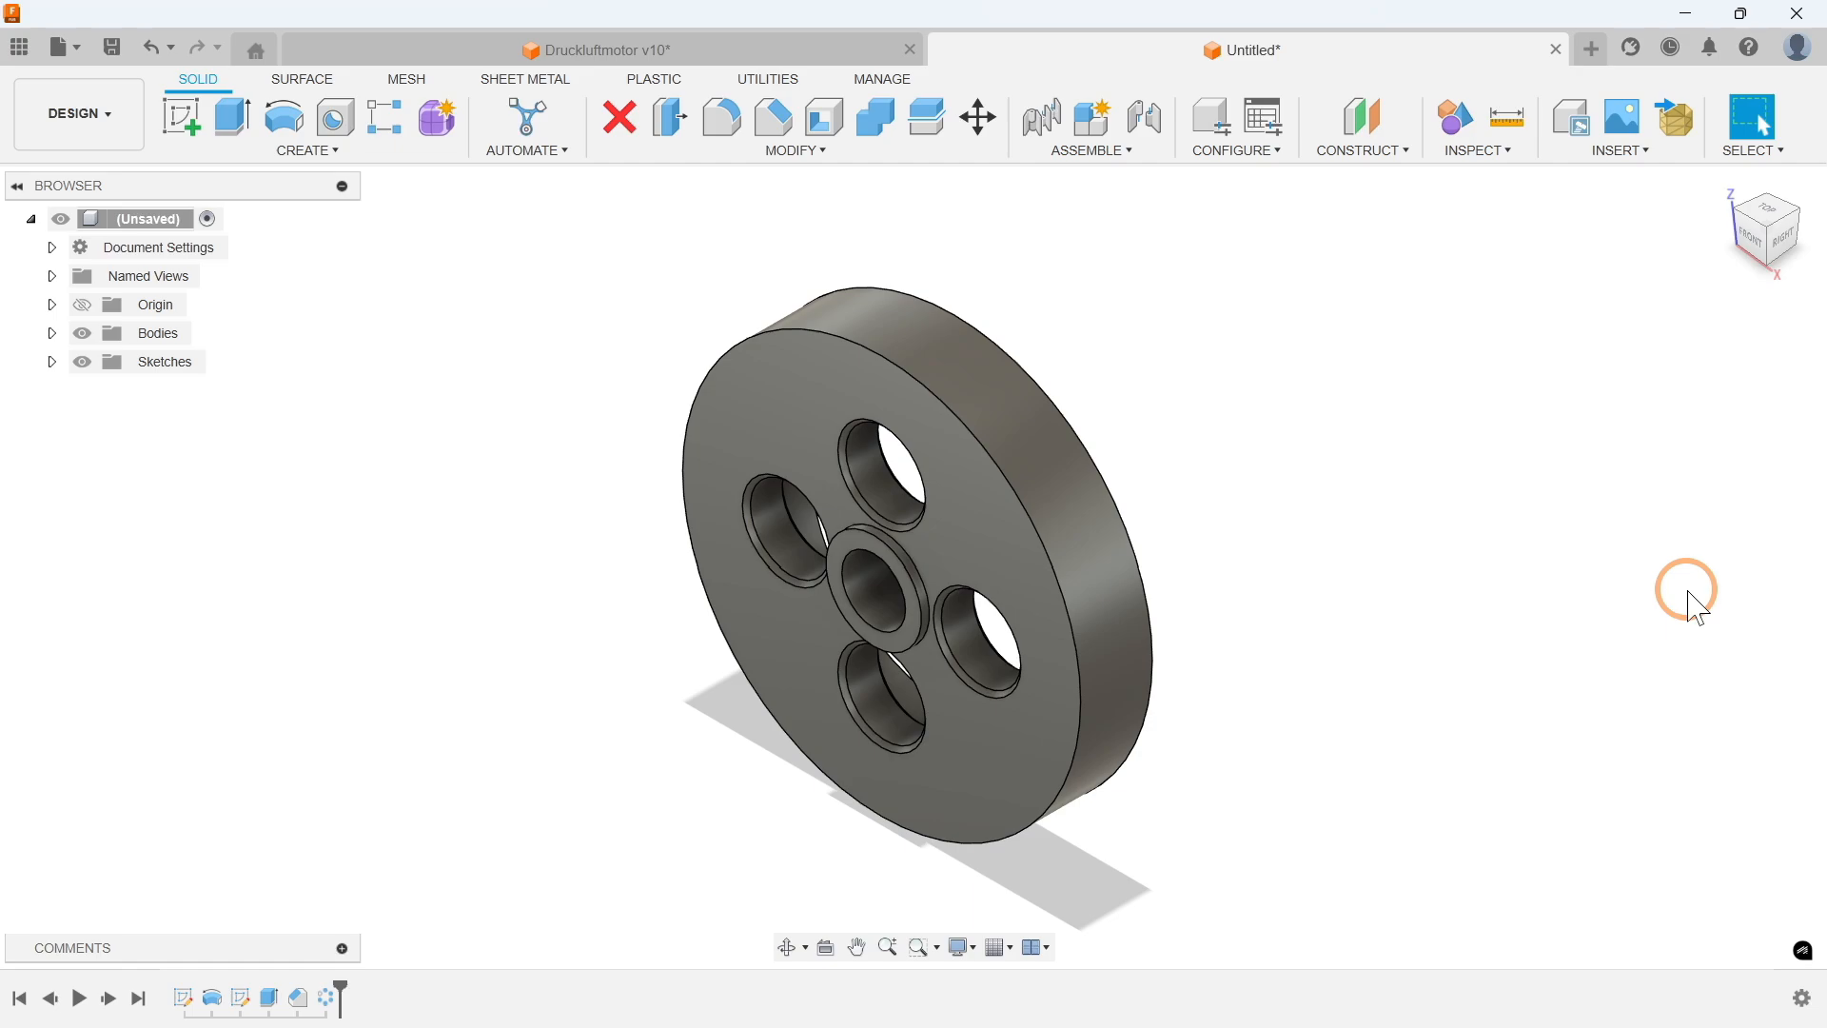
Step: Chamfer the flywheel's front and rear outer edges and the inner edge of the rear recess by 1 mm
{"action": "mouse_move", "coordinate": [1731, 197]}
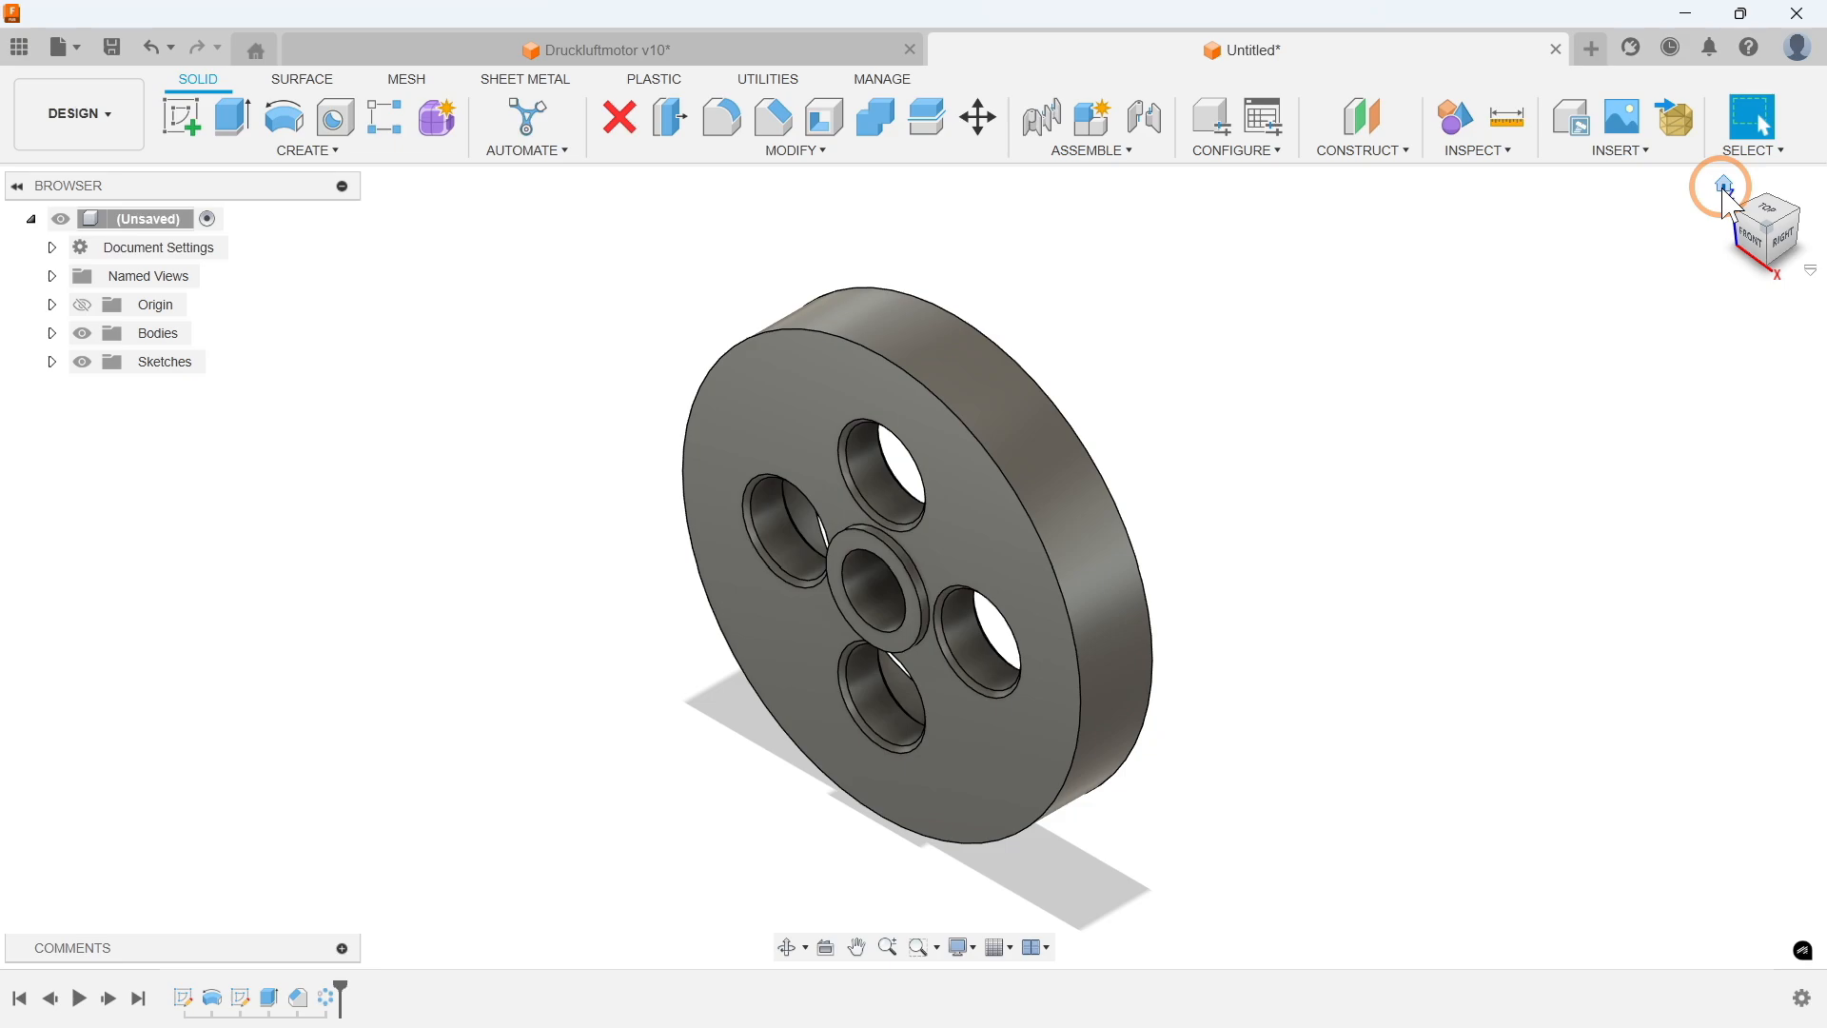
{"action": "left_click", "coordinate": [814, 154]}
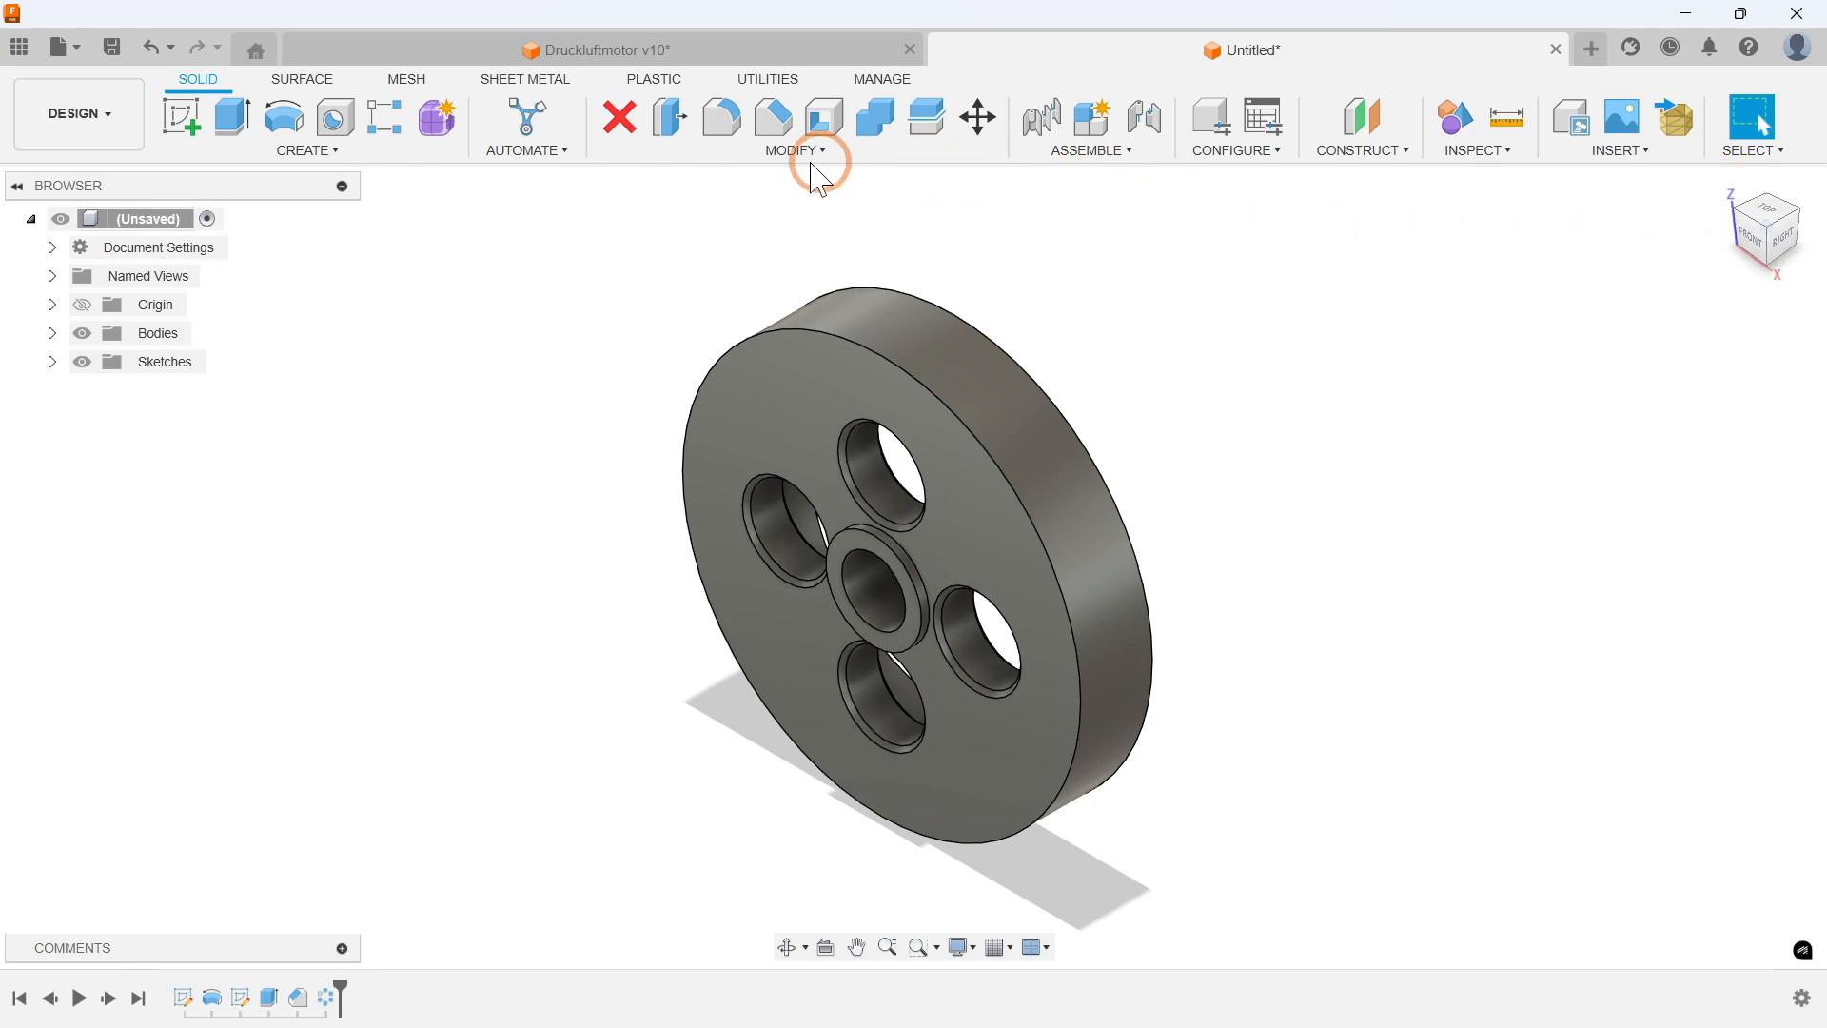
{"action": "left_click", "coordinate": [668, 229]}
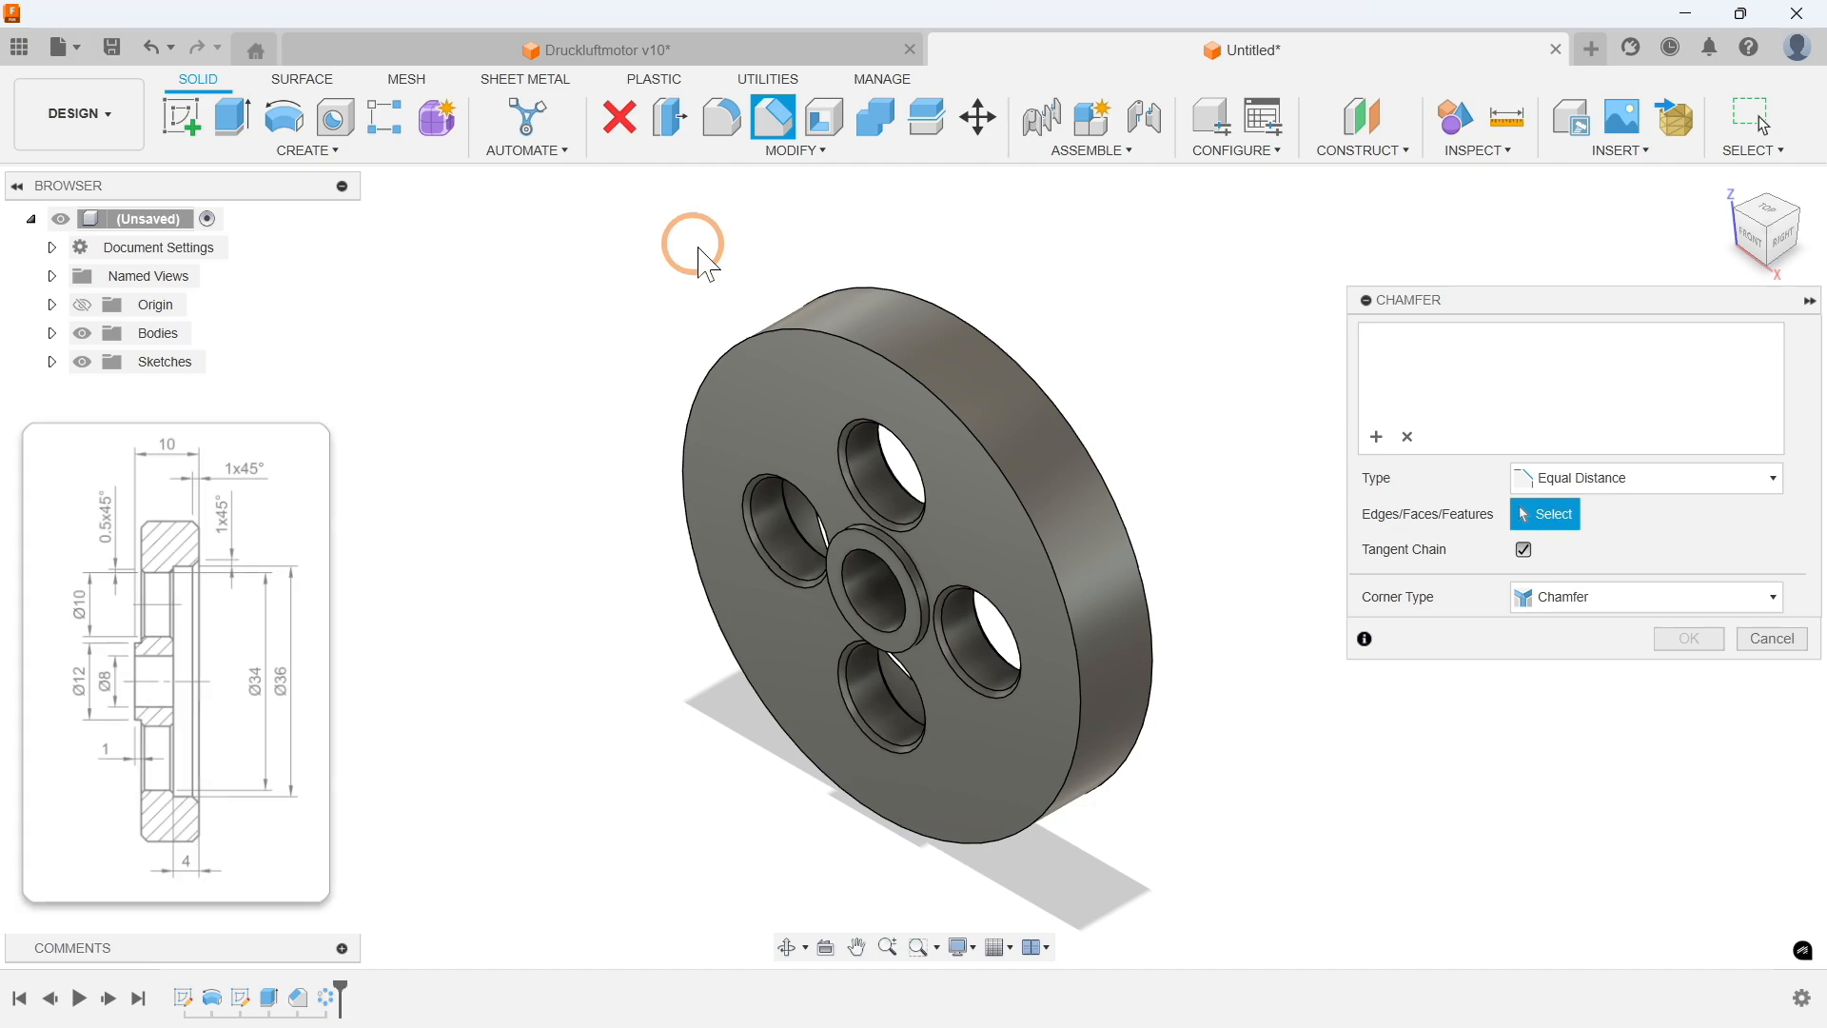
{"action": "left_click", "coordinate": [837, 333]}
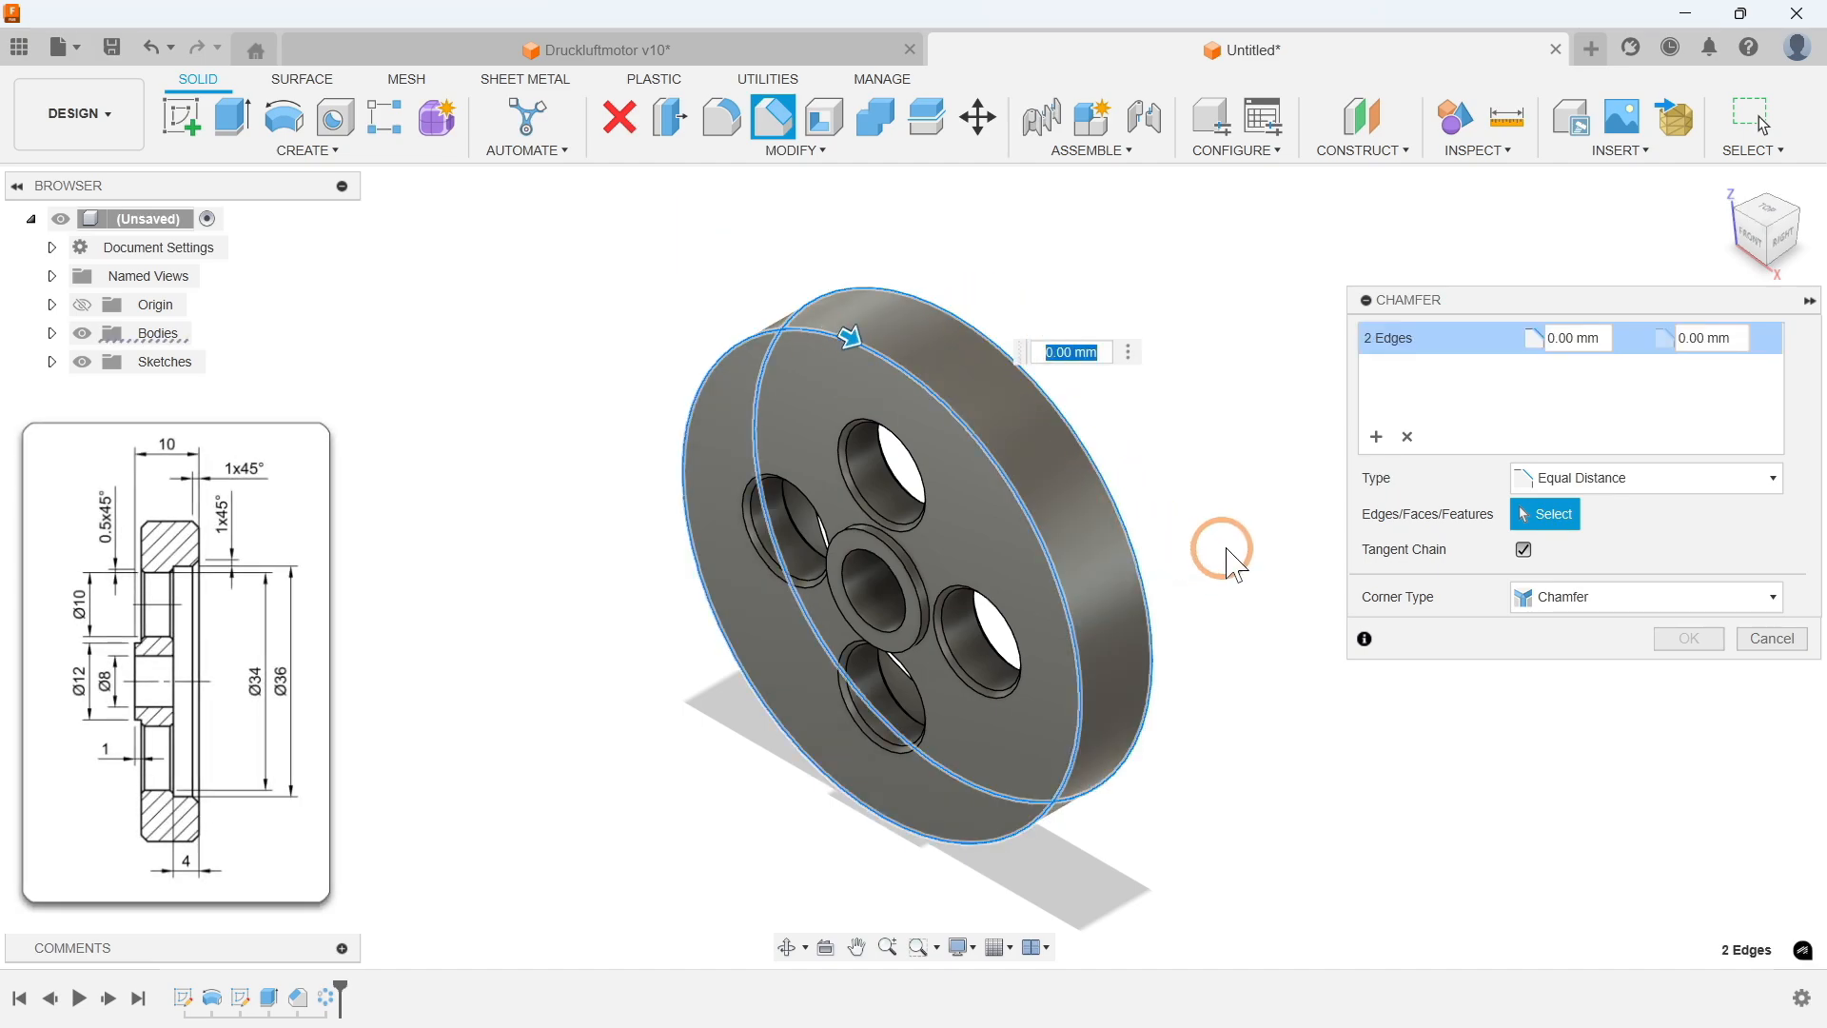
{"action": "middle_click_drag", "start_coordinate": [1215, 542], "coordinate": [1033, 409], "text": "shift"}
{"action": "left_click", "coordinate": [1033, 409]}
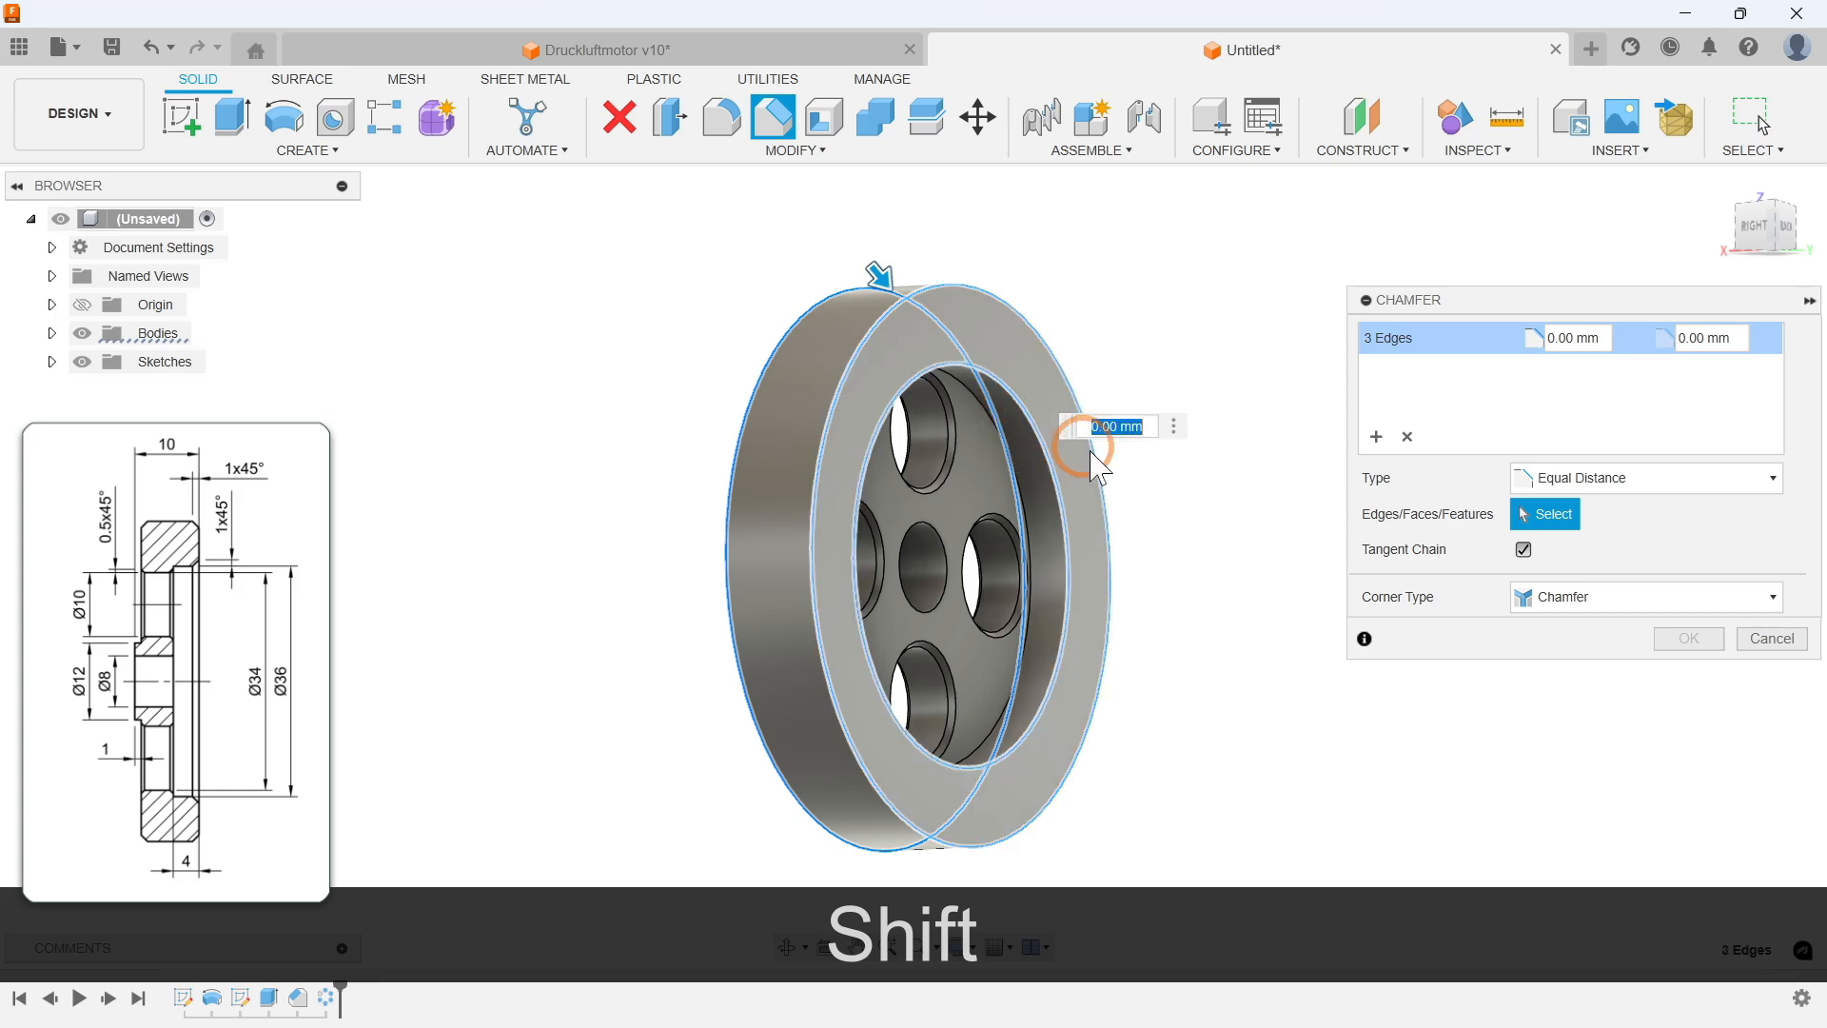
{"action": "type", "text": "1"}
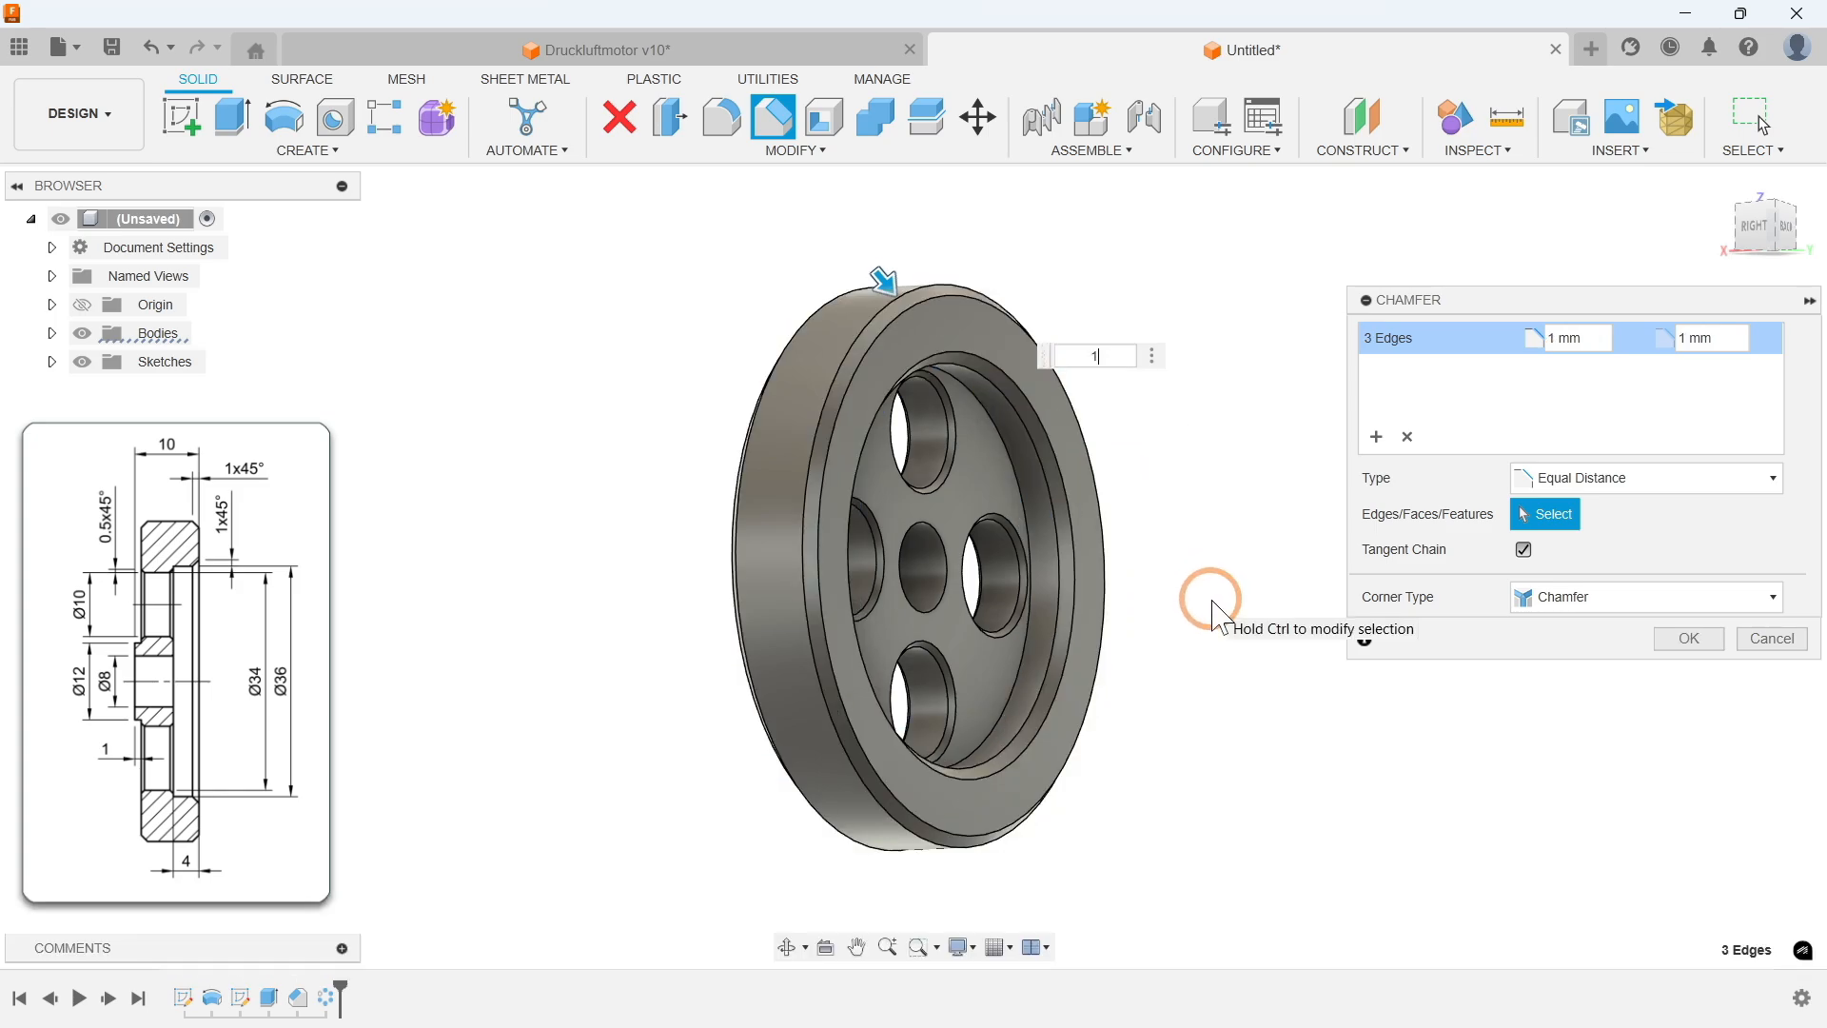
{"action": "key", "text": "Return"}
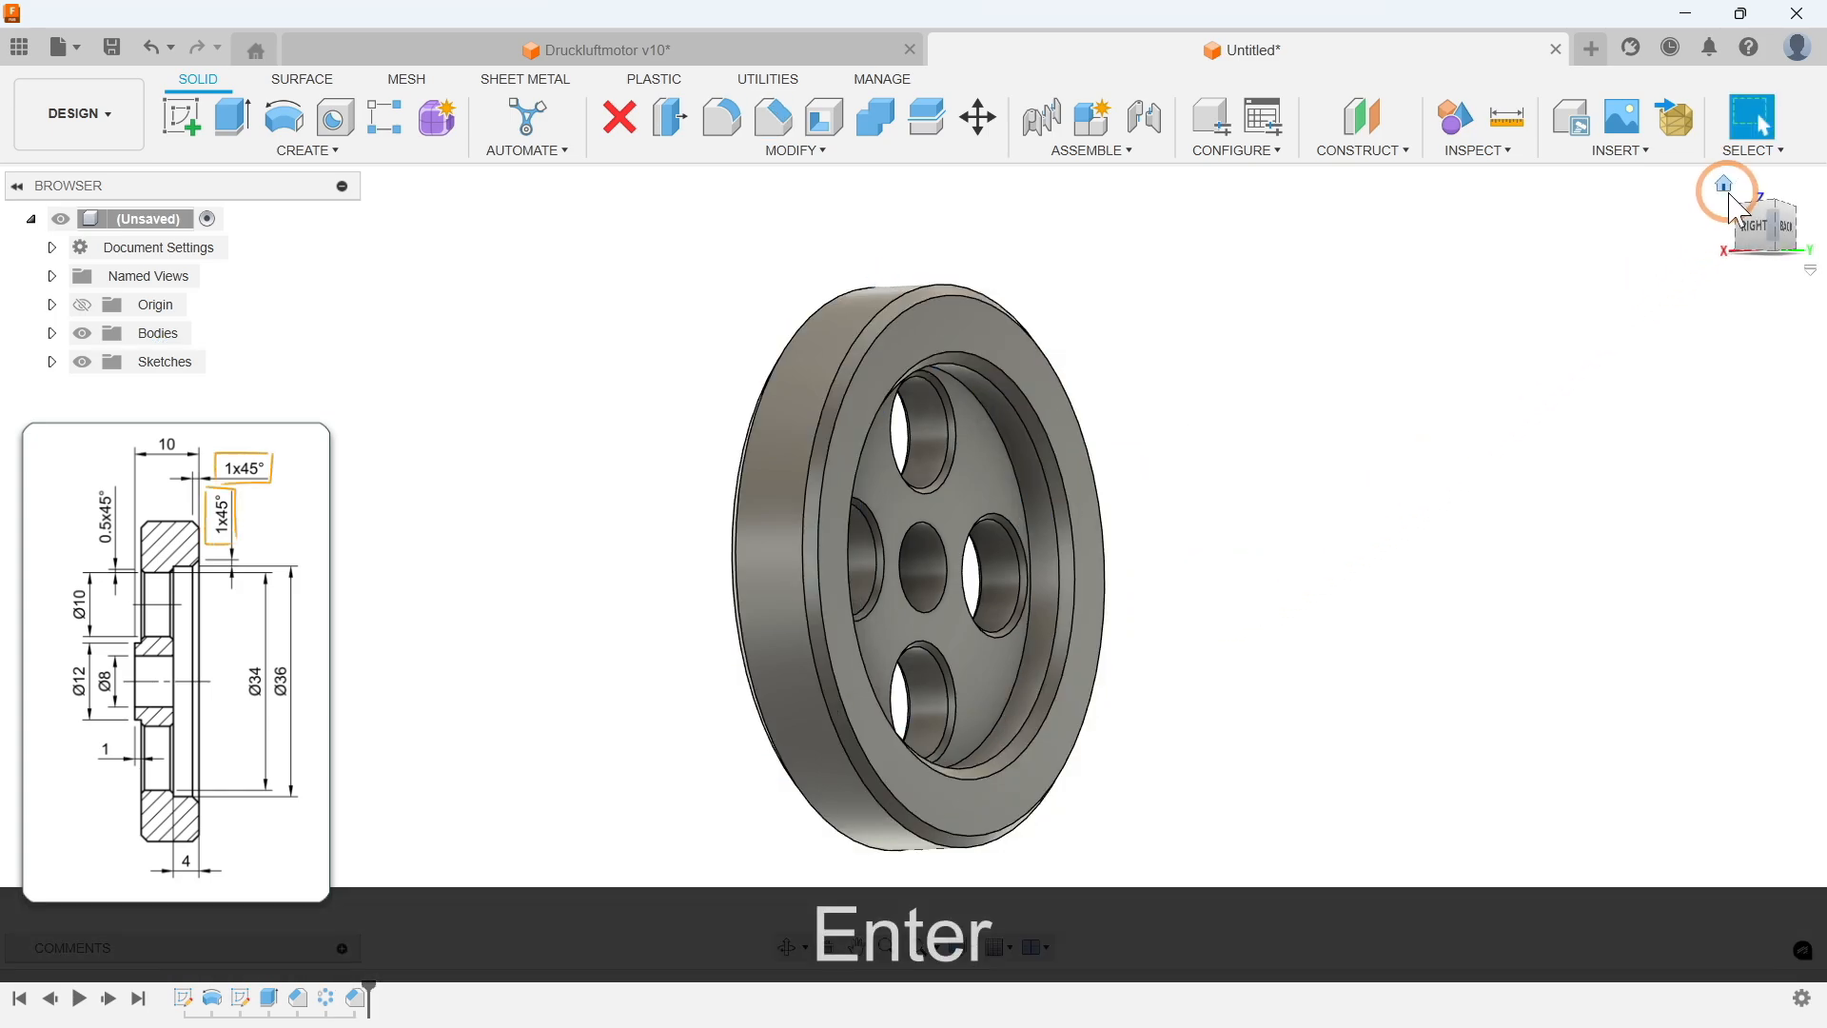
{"action": "left_click", "coordinate": [1725, 185]}
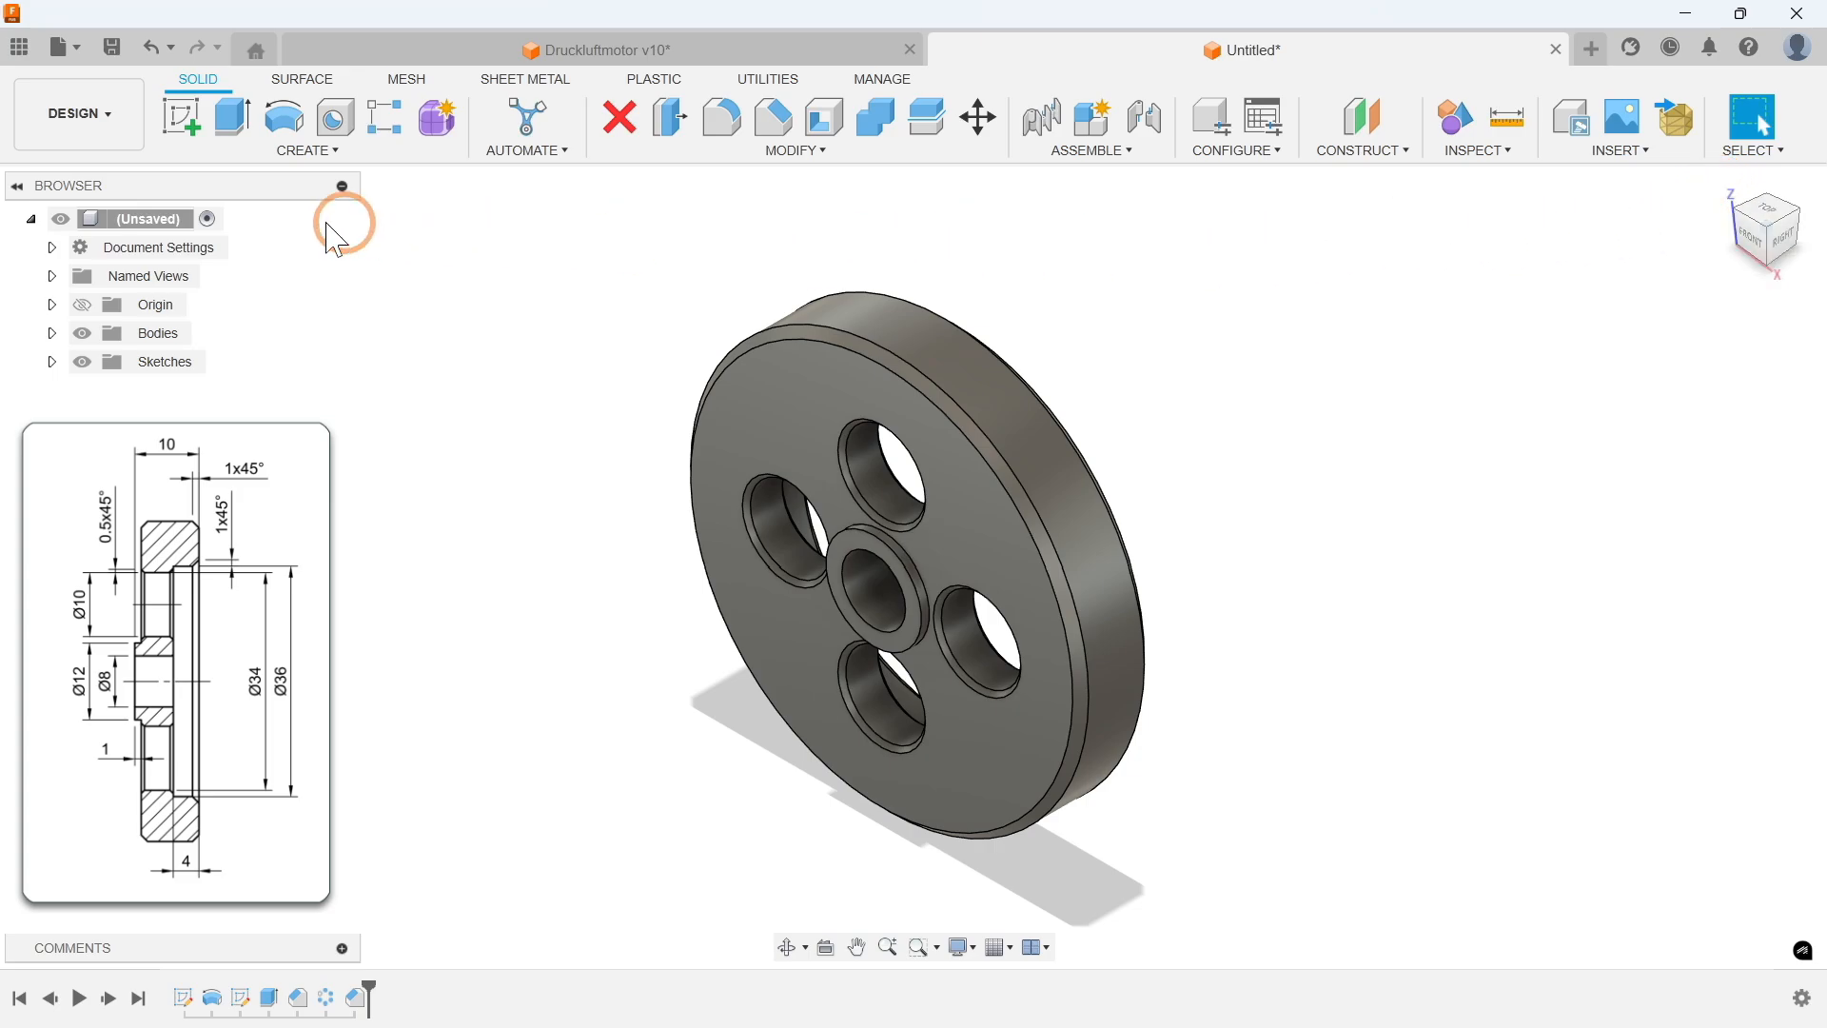
Step: Save the design as Schwungscheibe in the Druckluftmotor folder and play back its feature history
{"action": "left_click", "coordinate": [114, 55]}
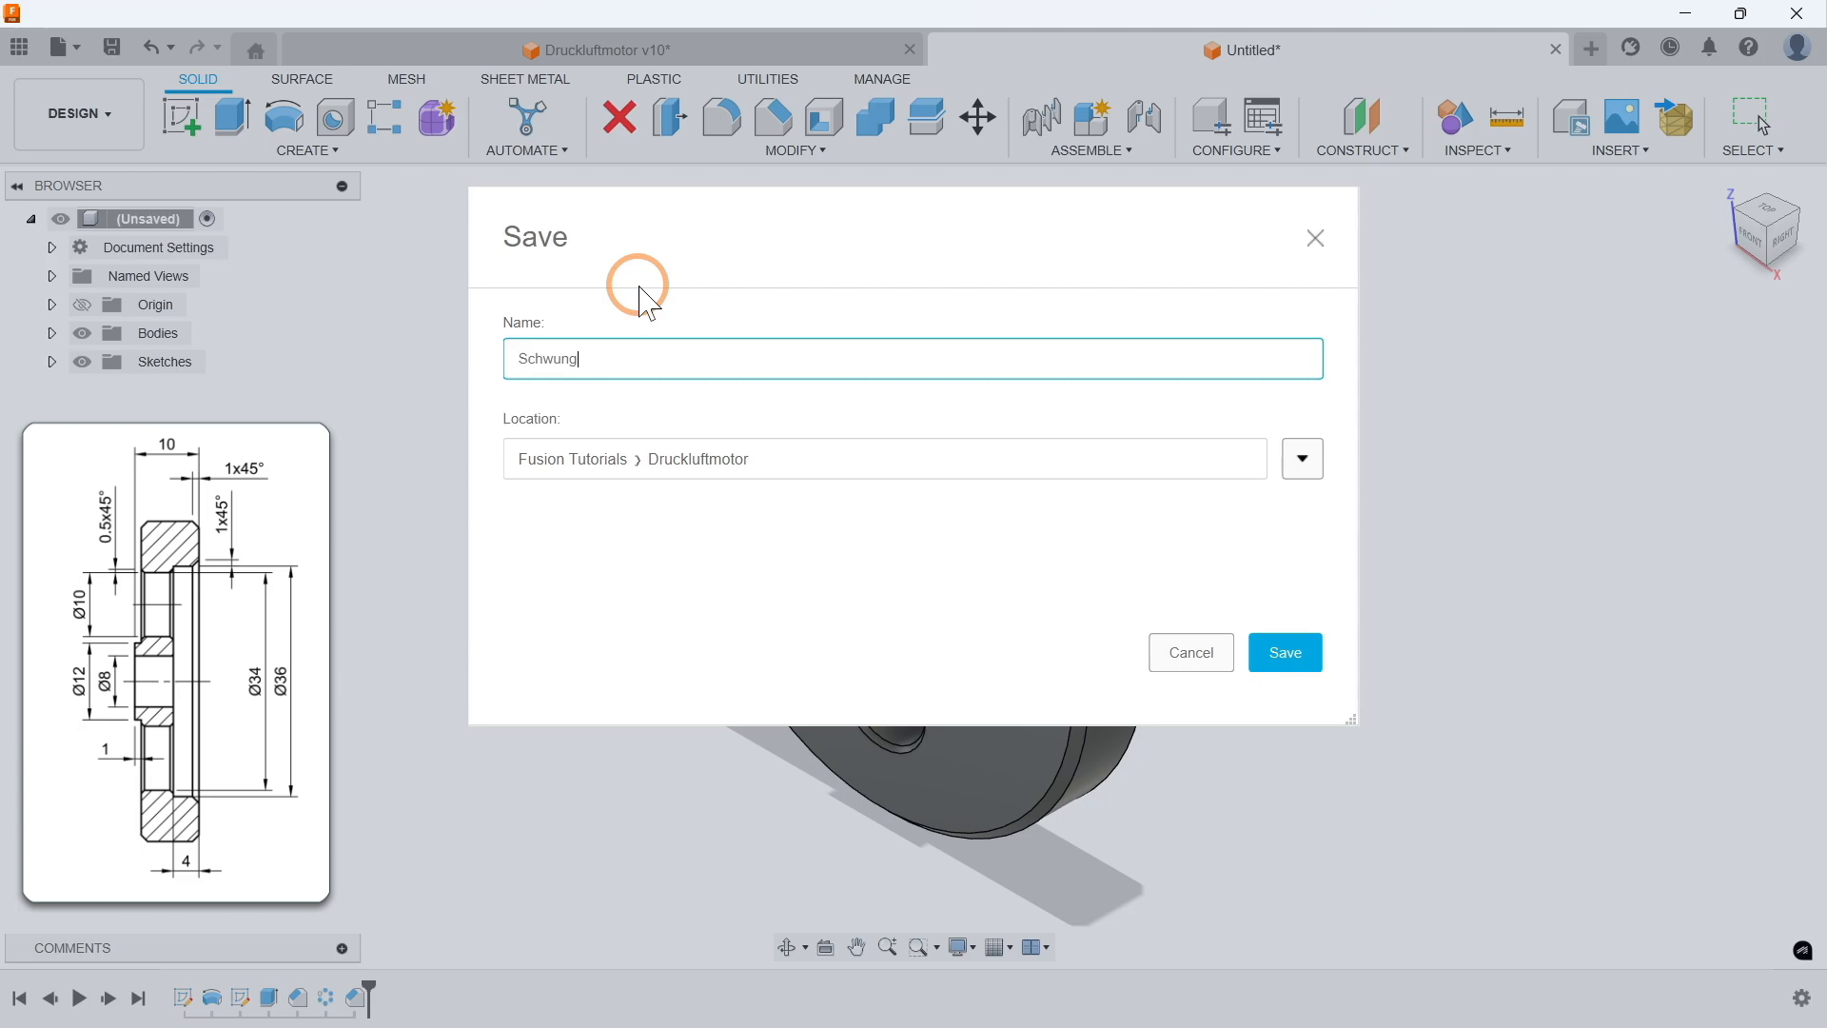
{"action": "left_click", "coordinate": [1289, 653]}
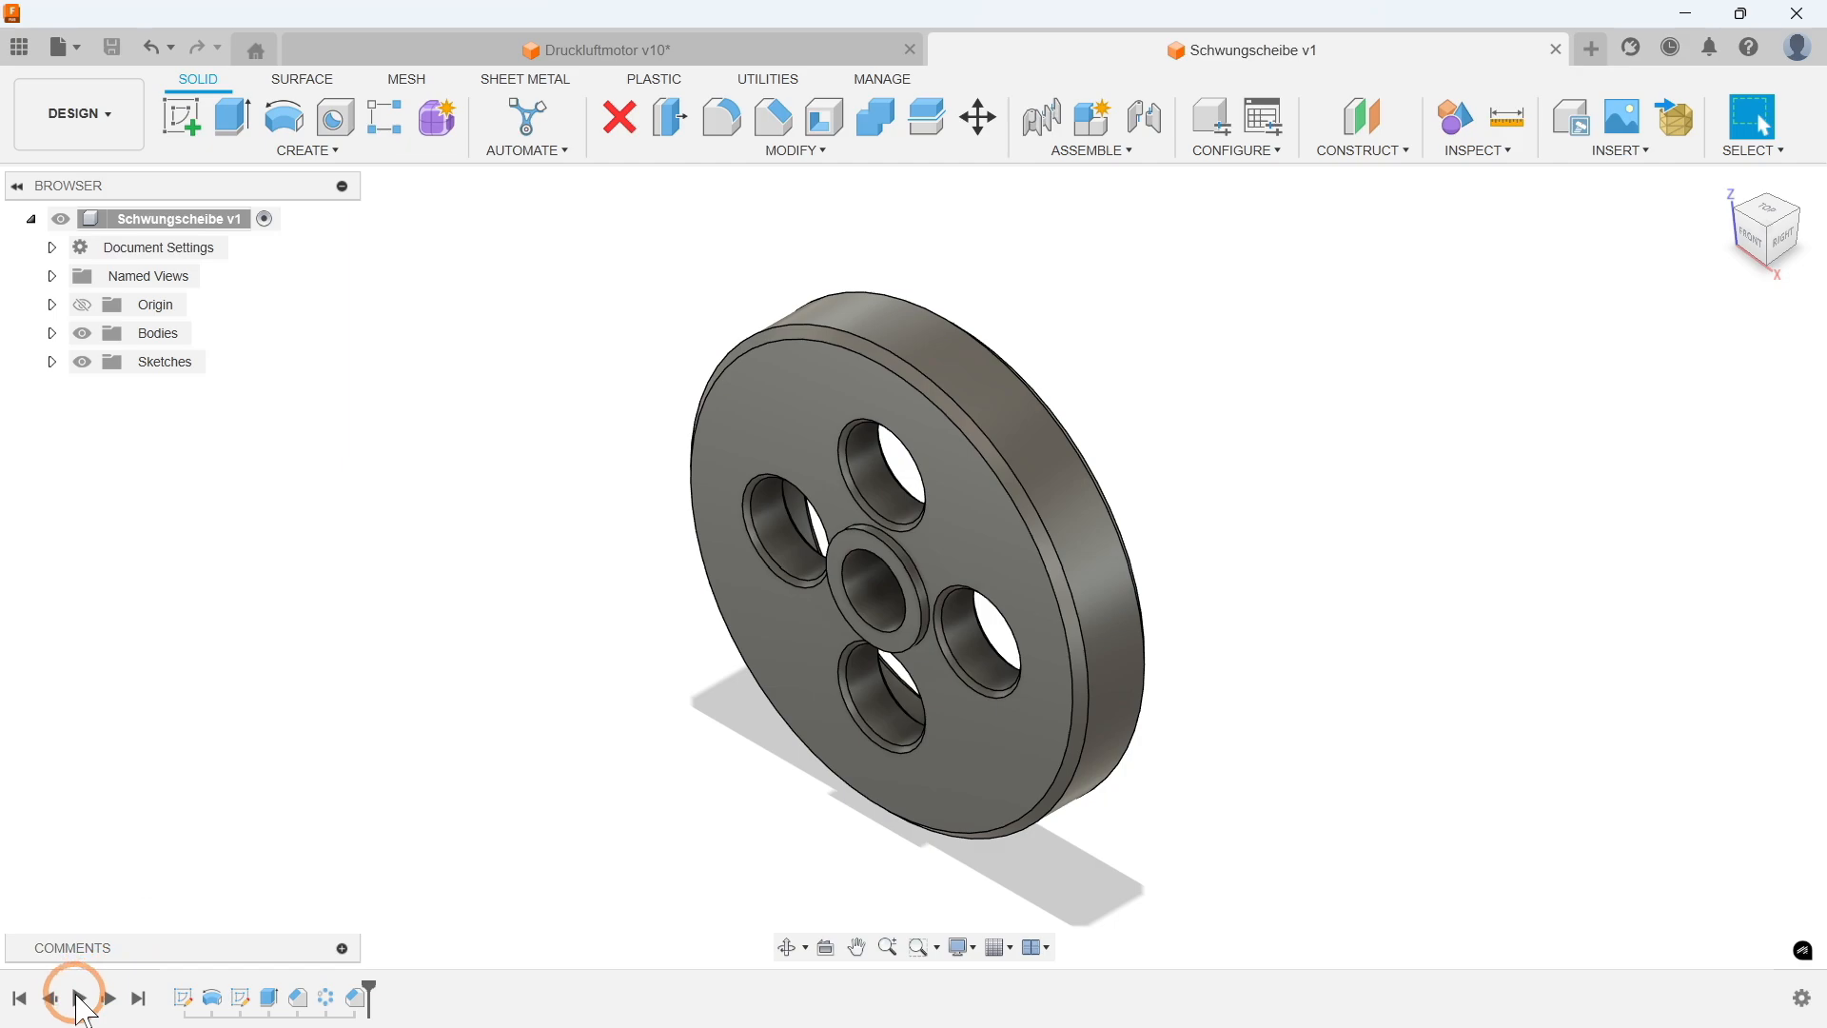
{"action": "left_click", "coordinate": [80, 999]}
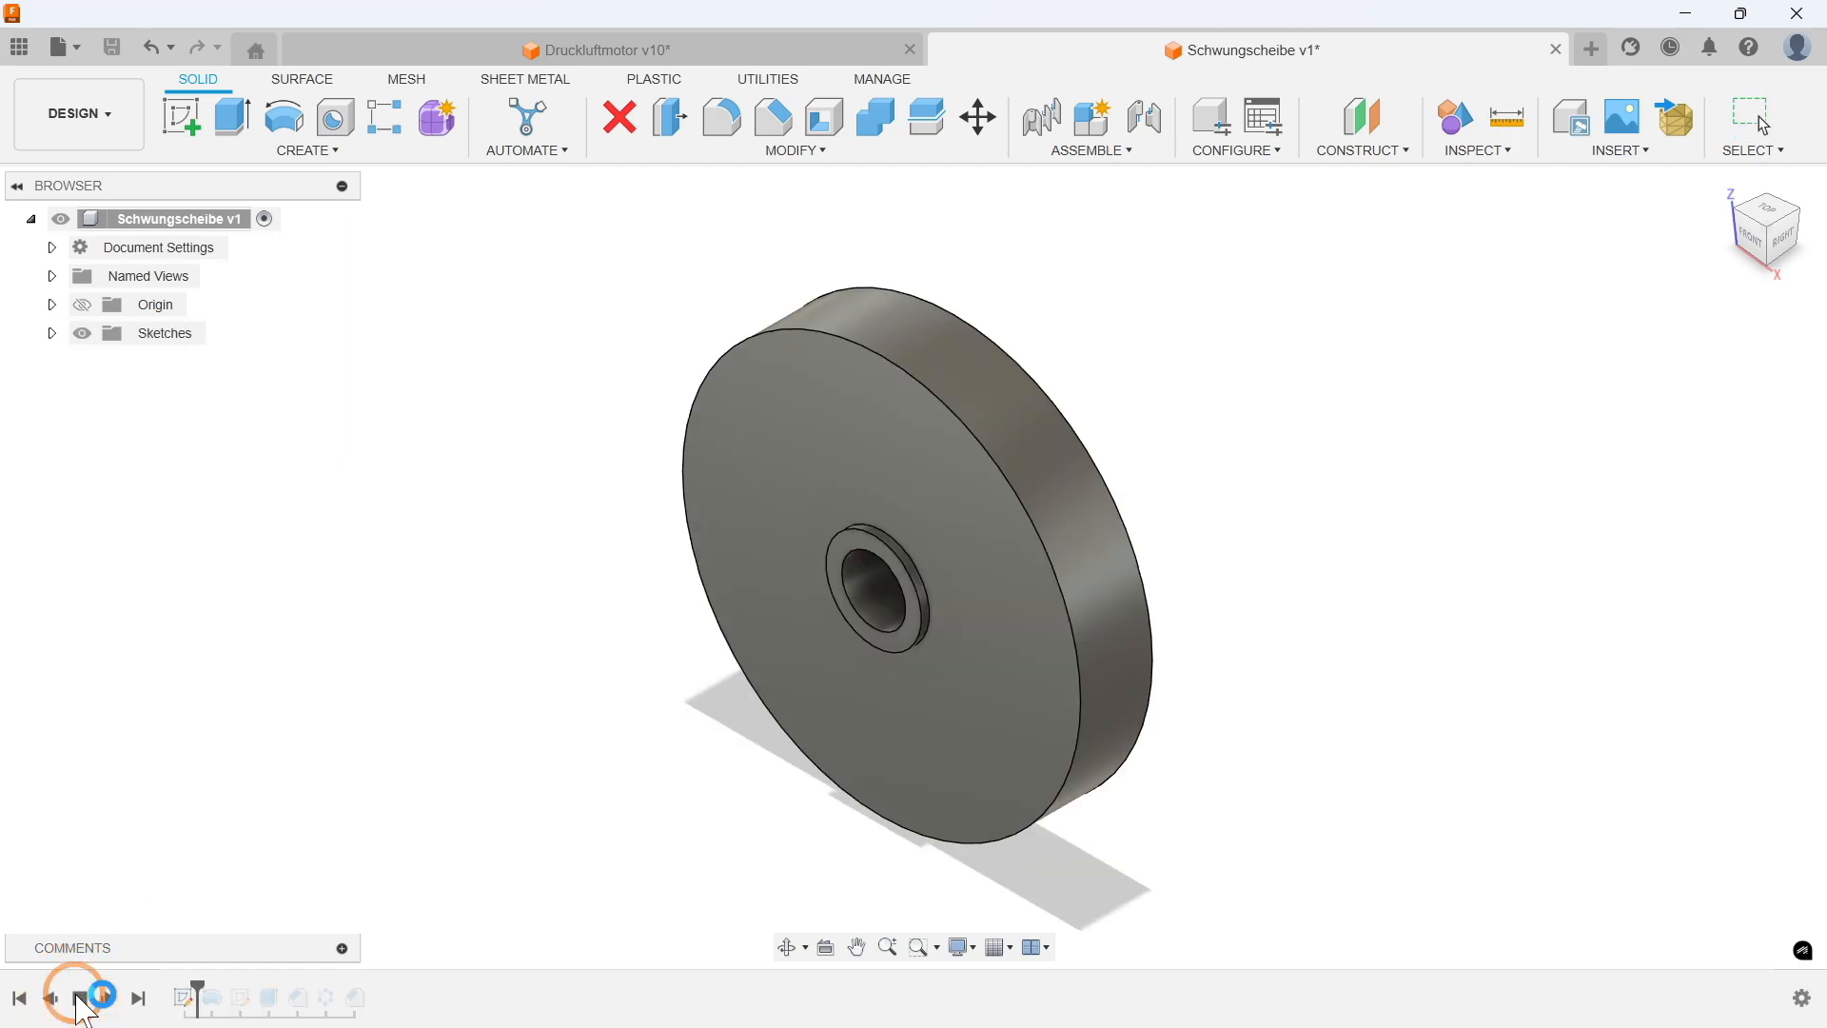